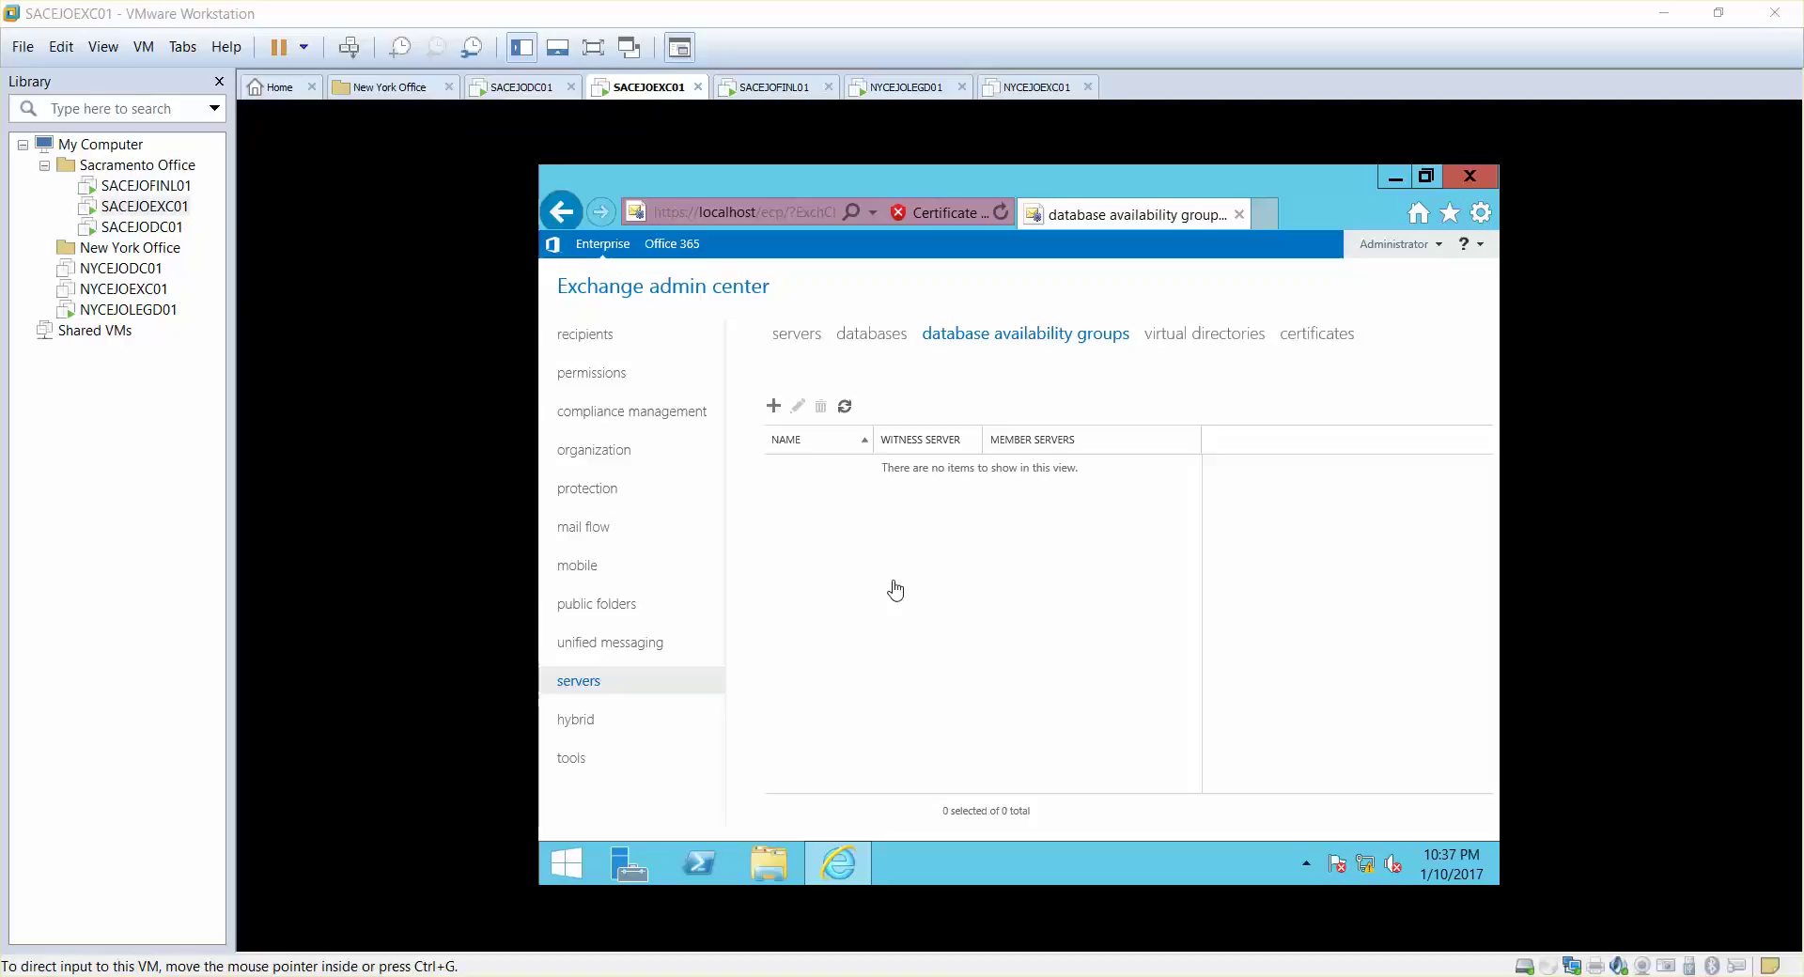
Step: Review the IPv4 properties of the Ethernet0 adapter without changing them, and close the network windows
{"action": "left_click", "coordinate": [1365, 869]}
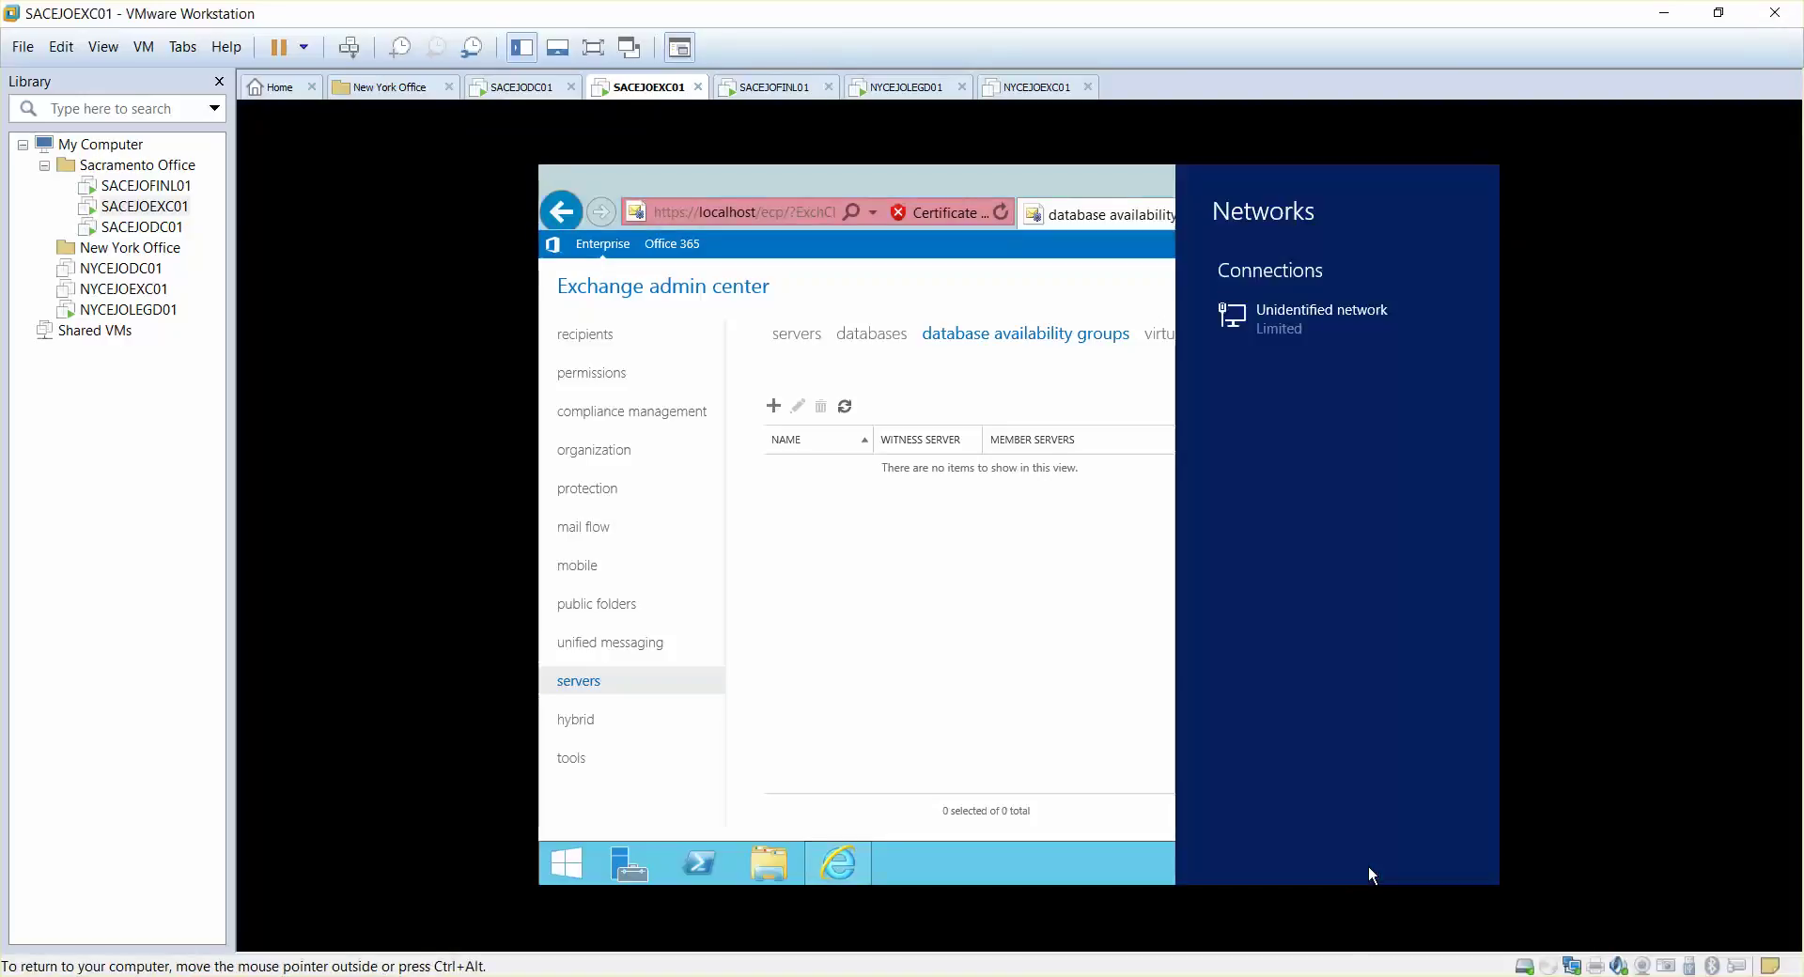
{"action": "left_click", "coordinate": [1064, 856]}
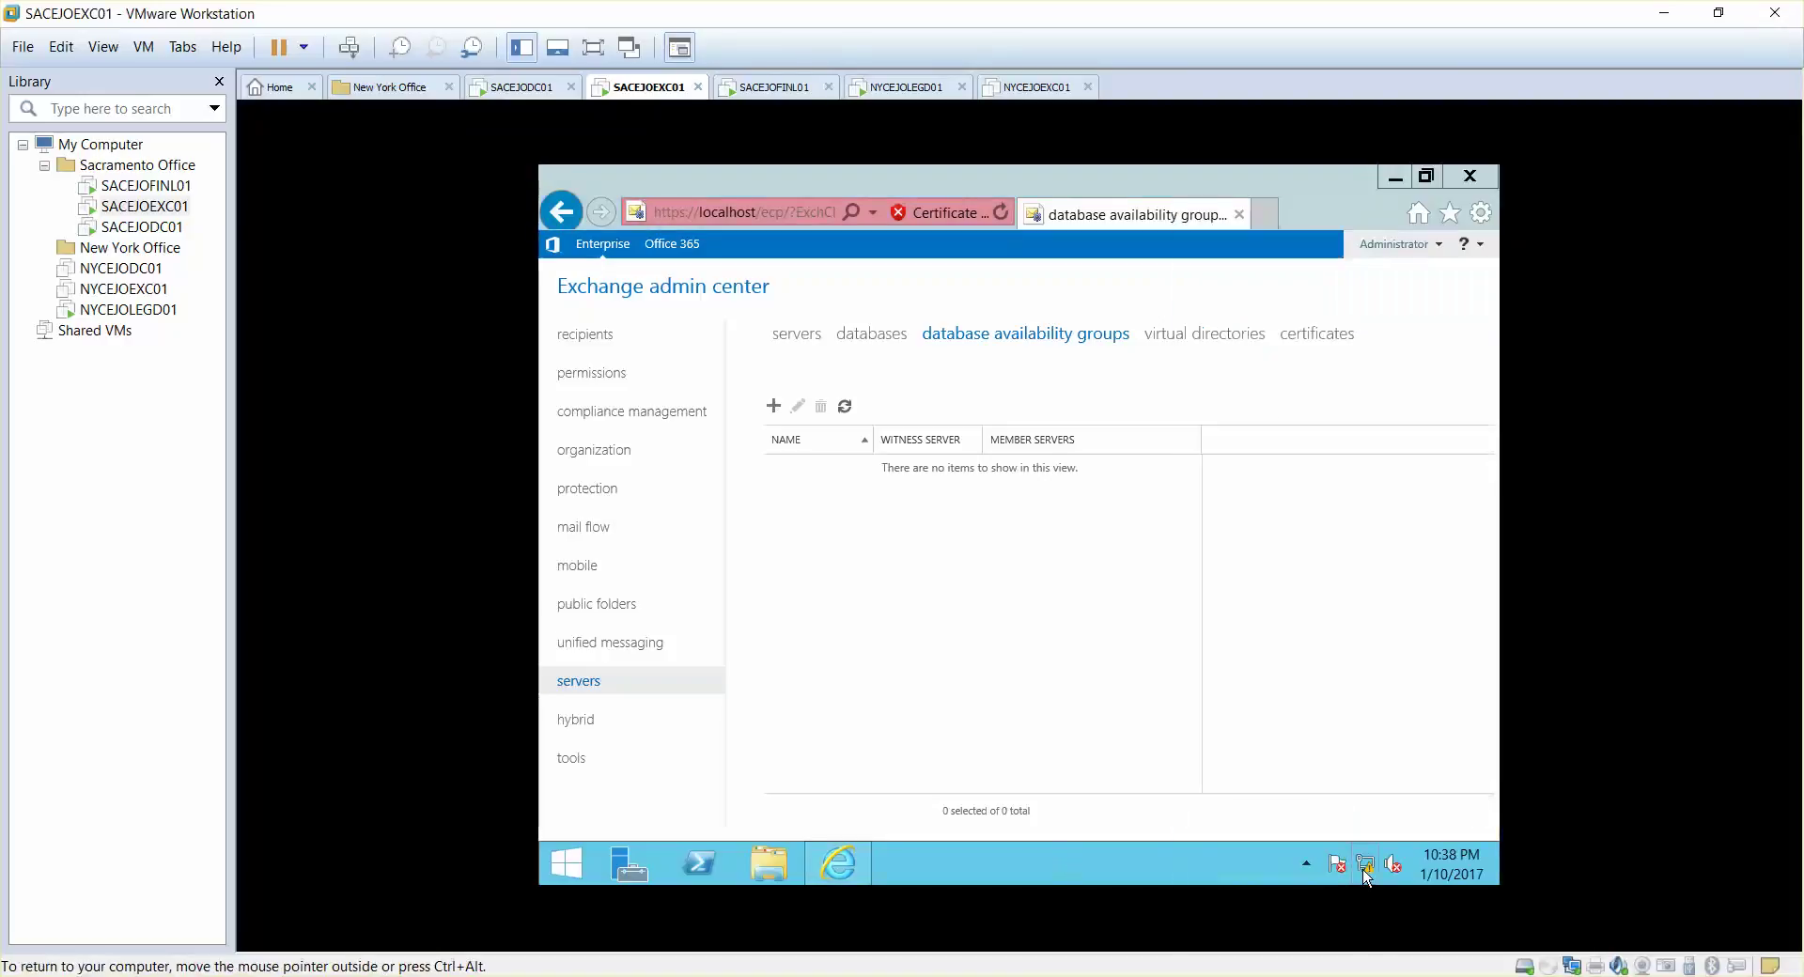
{"action": "right_click", "coordinate": [1363, 868]}
{"action": "left_click", "coordinate": [1349, 853]}
{"action": "left_click", "coordinate": [794, 382]}
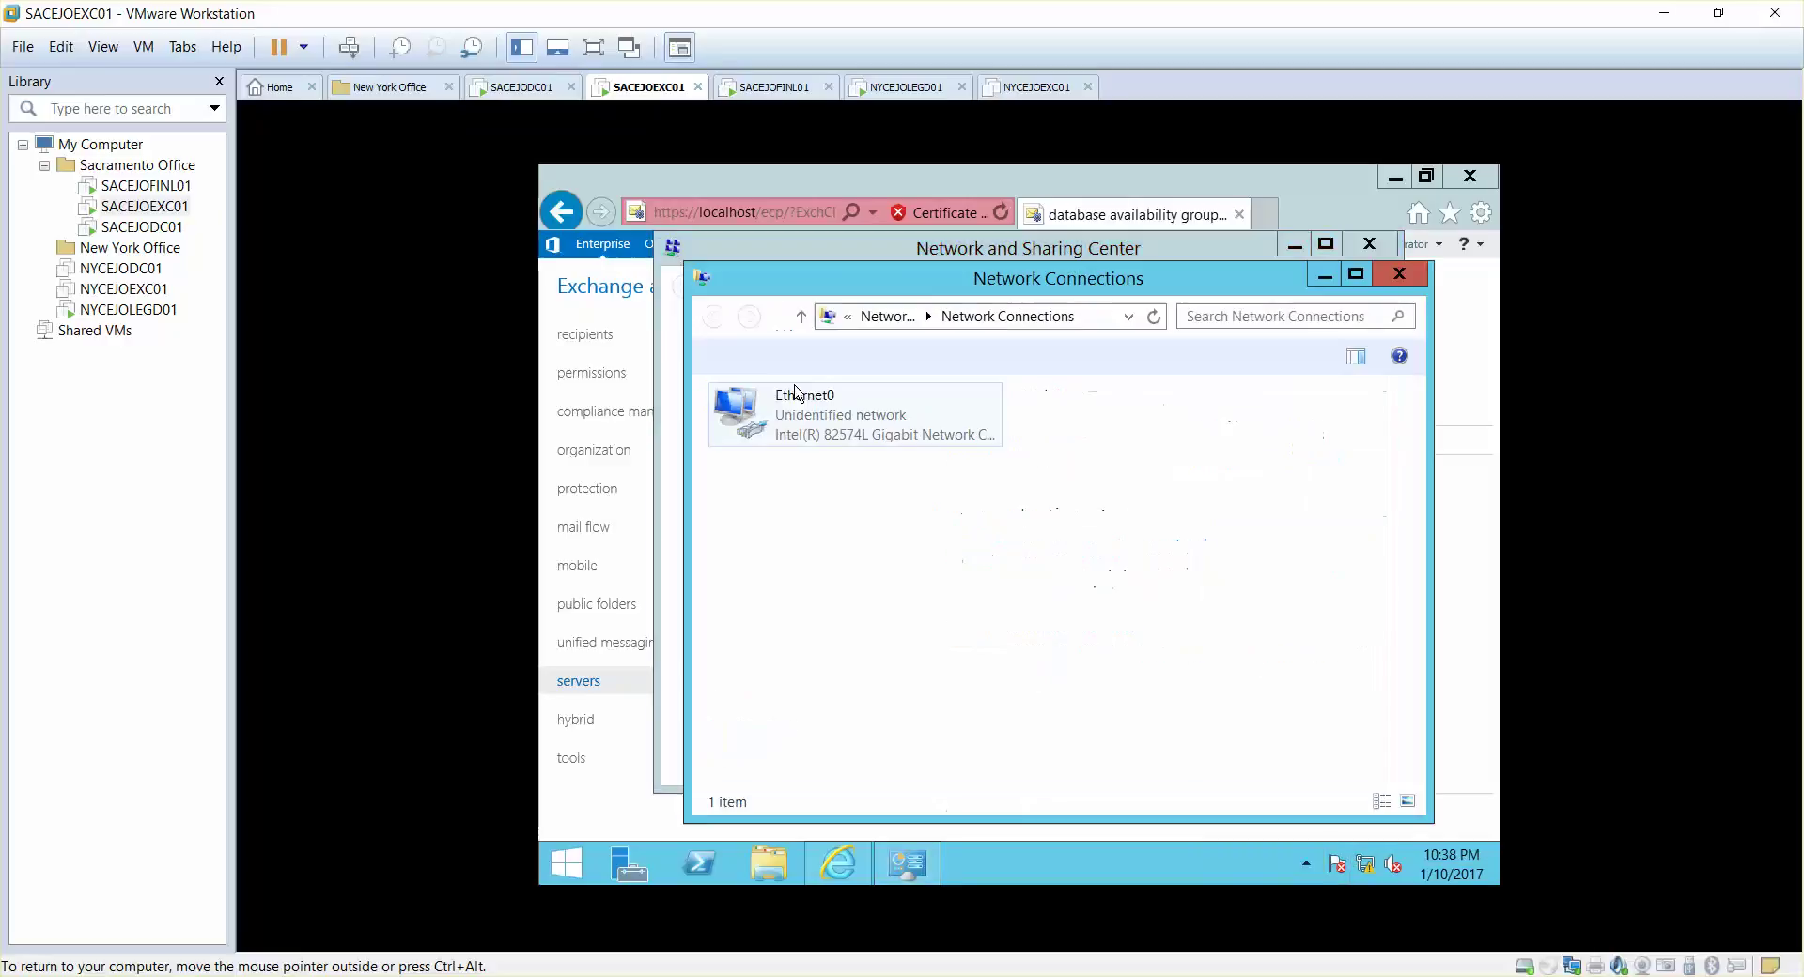
{"action": "right_click", "coordinate": [805, 402]}
{"action": "left_click", "coordinate": [865, 598]}
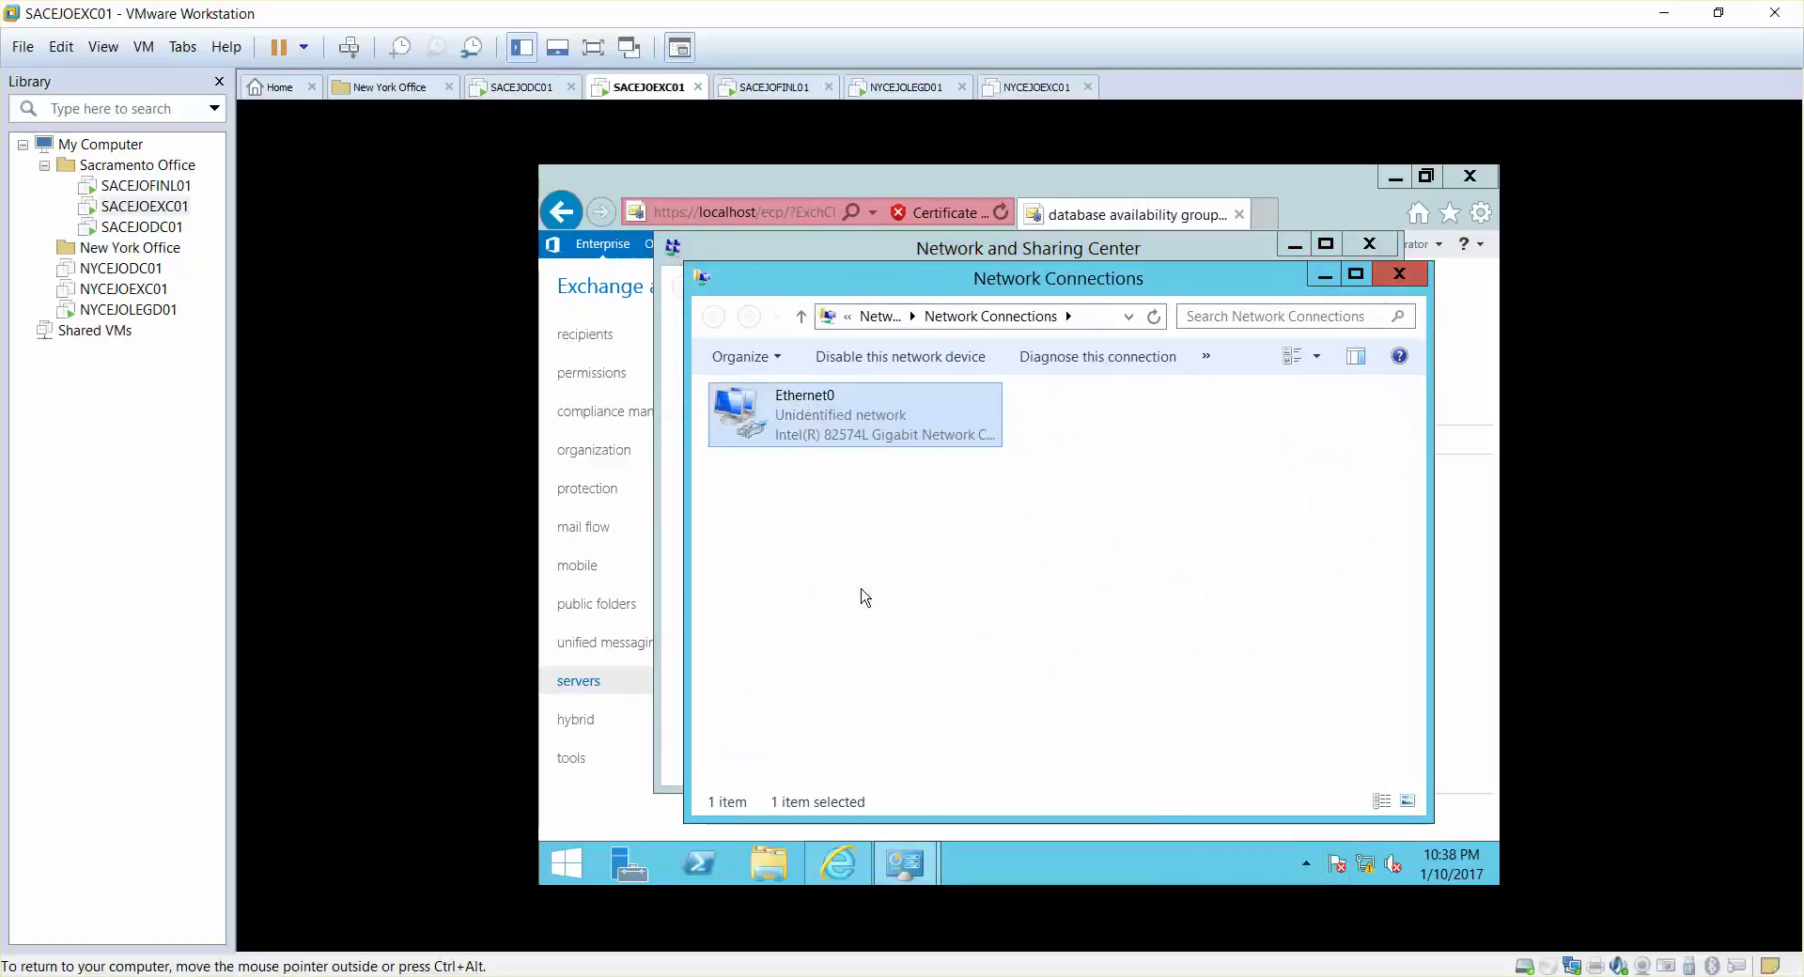
{"action": "double_click", "coordinate": [878, 637]}
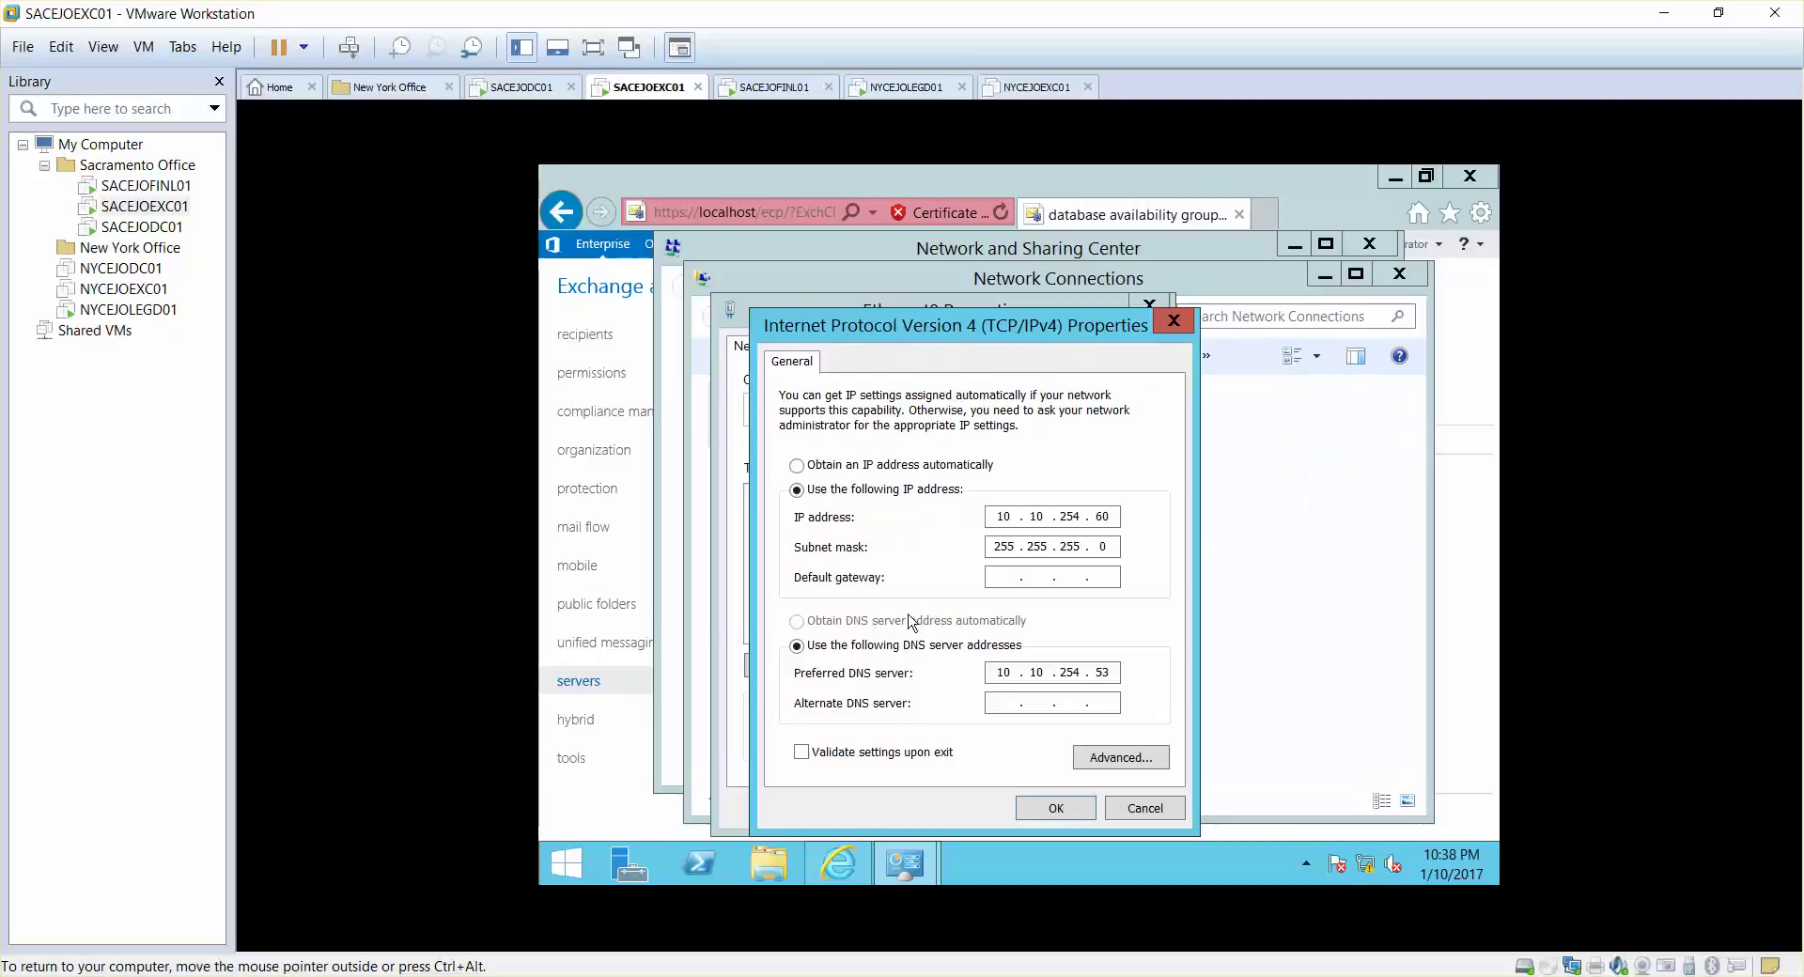
{"action": "left_click", "coordinate": [1130, 818]}
{"action": "left_click", "coordinate": [1092, 810]}
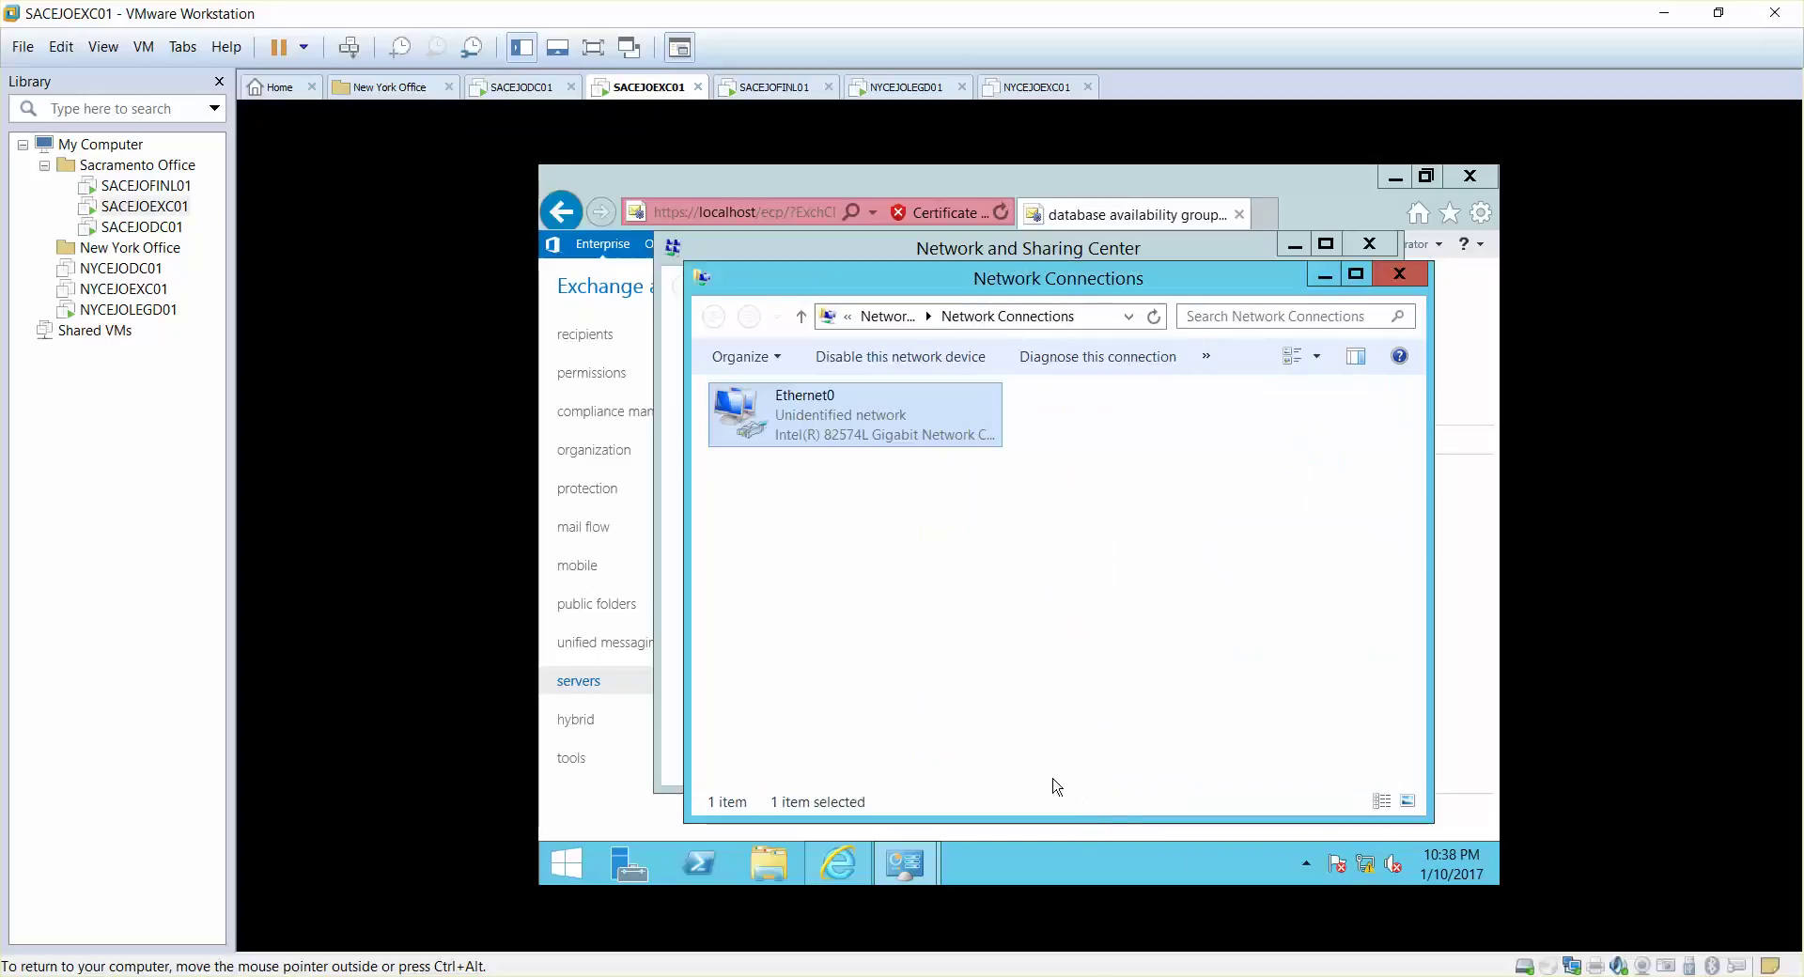
{"action": "left_click", "coordinate": [1398, 274]}
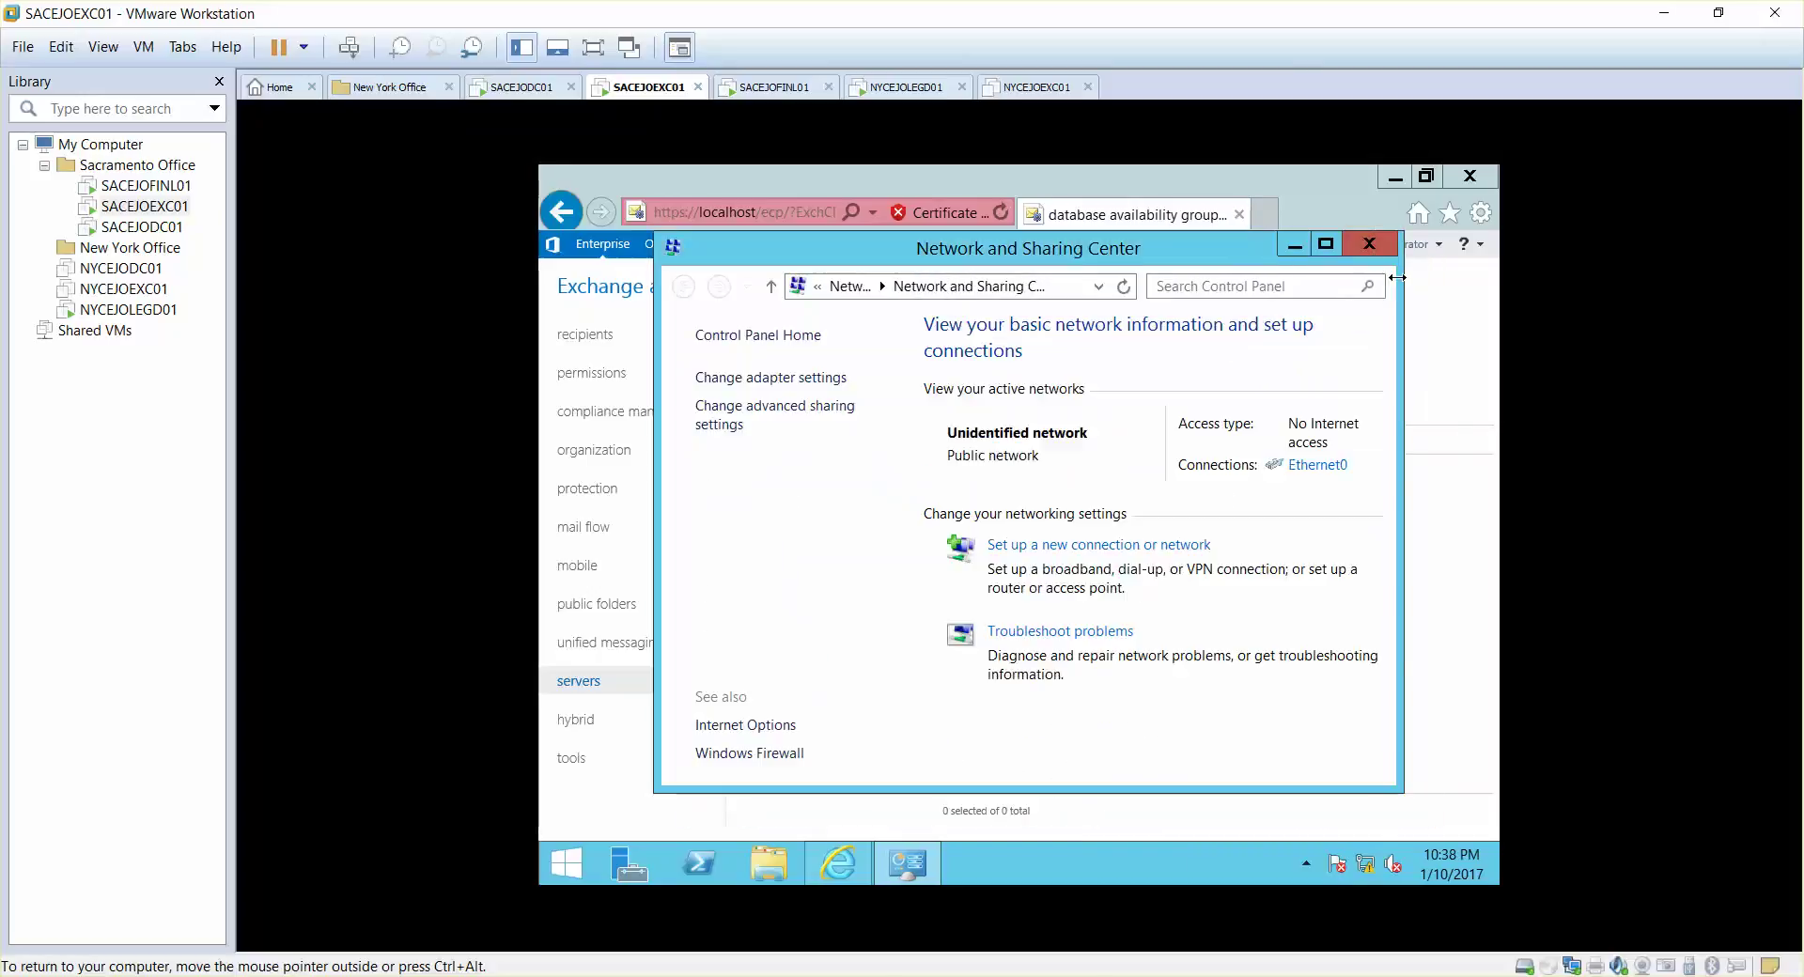
{"action": "left_click", "coordinate": [1369, 244]}
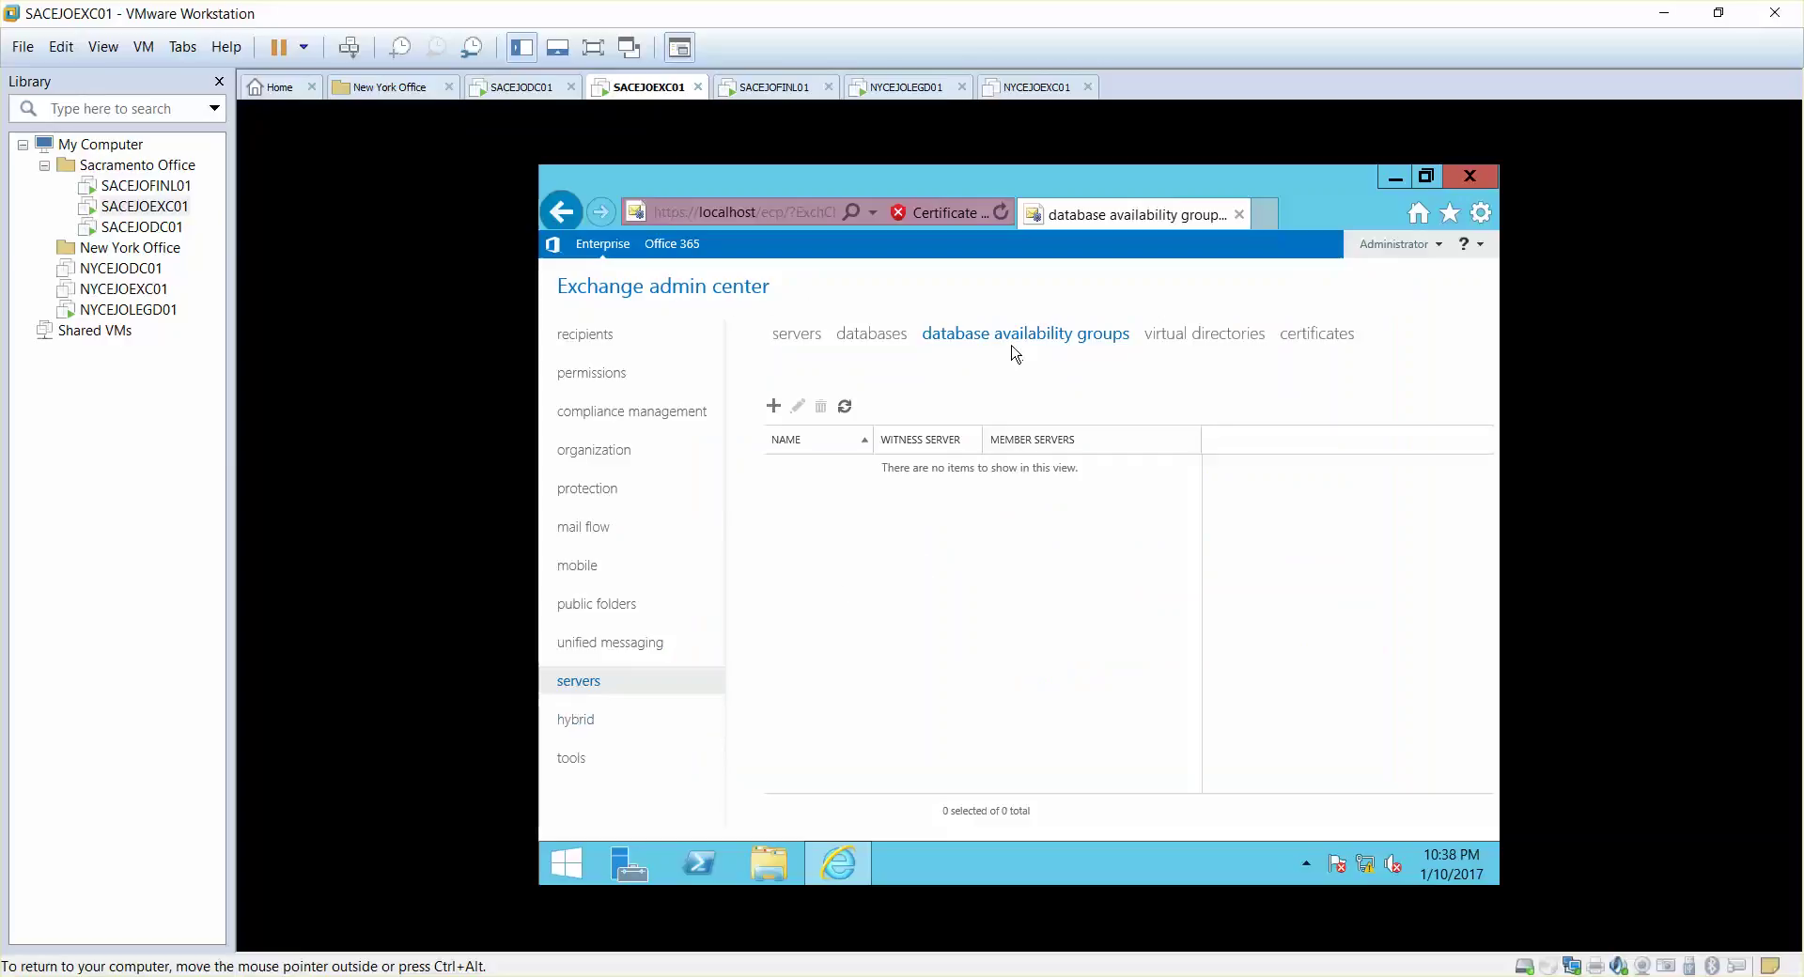
Step: Start a new database availability group in the Exchange admin center and name it ELMJOTECHDAG
{"action": "left_click", "coordinate": [773, 407]}
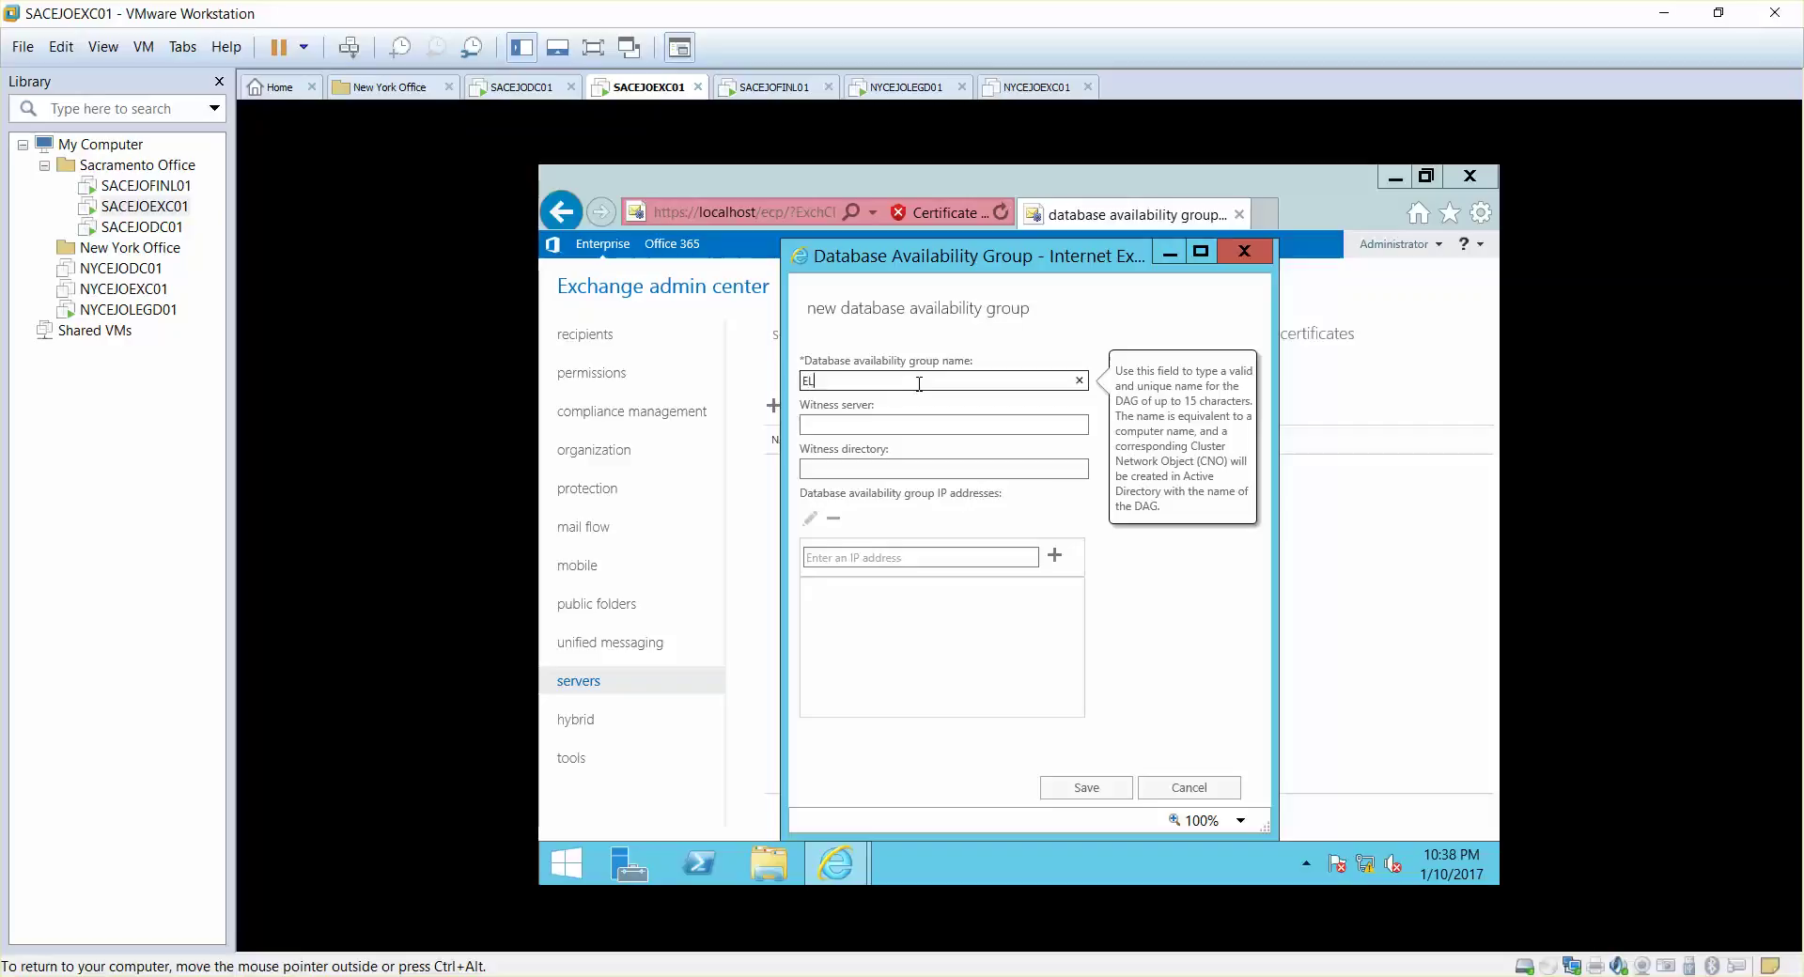
{"action": "type", "text": "MJOTECHDAF"}
{"action": "key", "text": "BackSpace"}
{"action": "type", "text": "G"}
{"action": "key", "text": "Tab"}
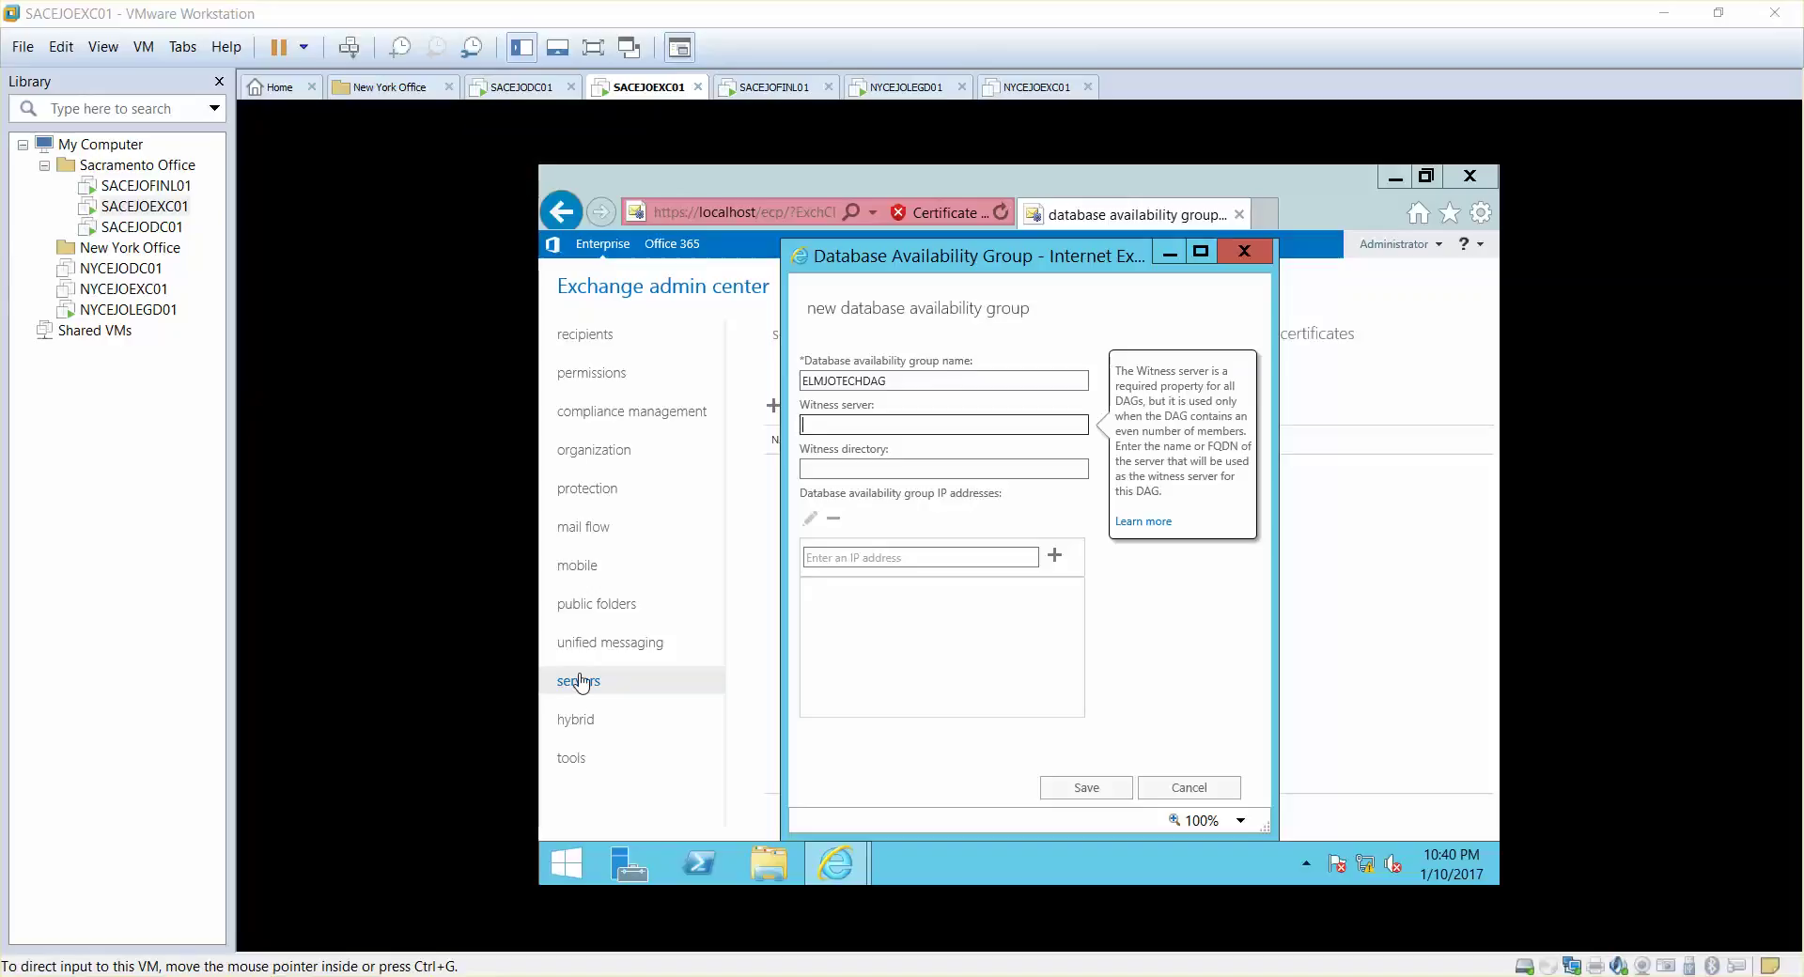
Step: On the SACEJODC01 virtual machine, examine the ExchangeDAG folder on Local Disk (C:) in File Explorer
{"action": "left_click", "coordinate": [153, 238]}
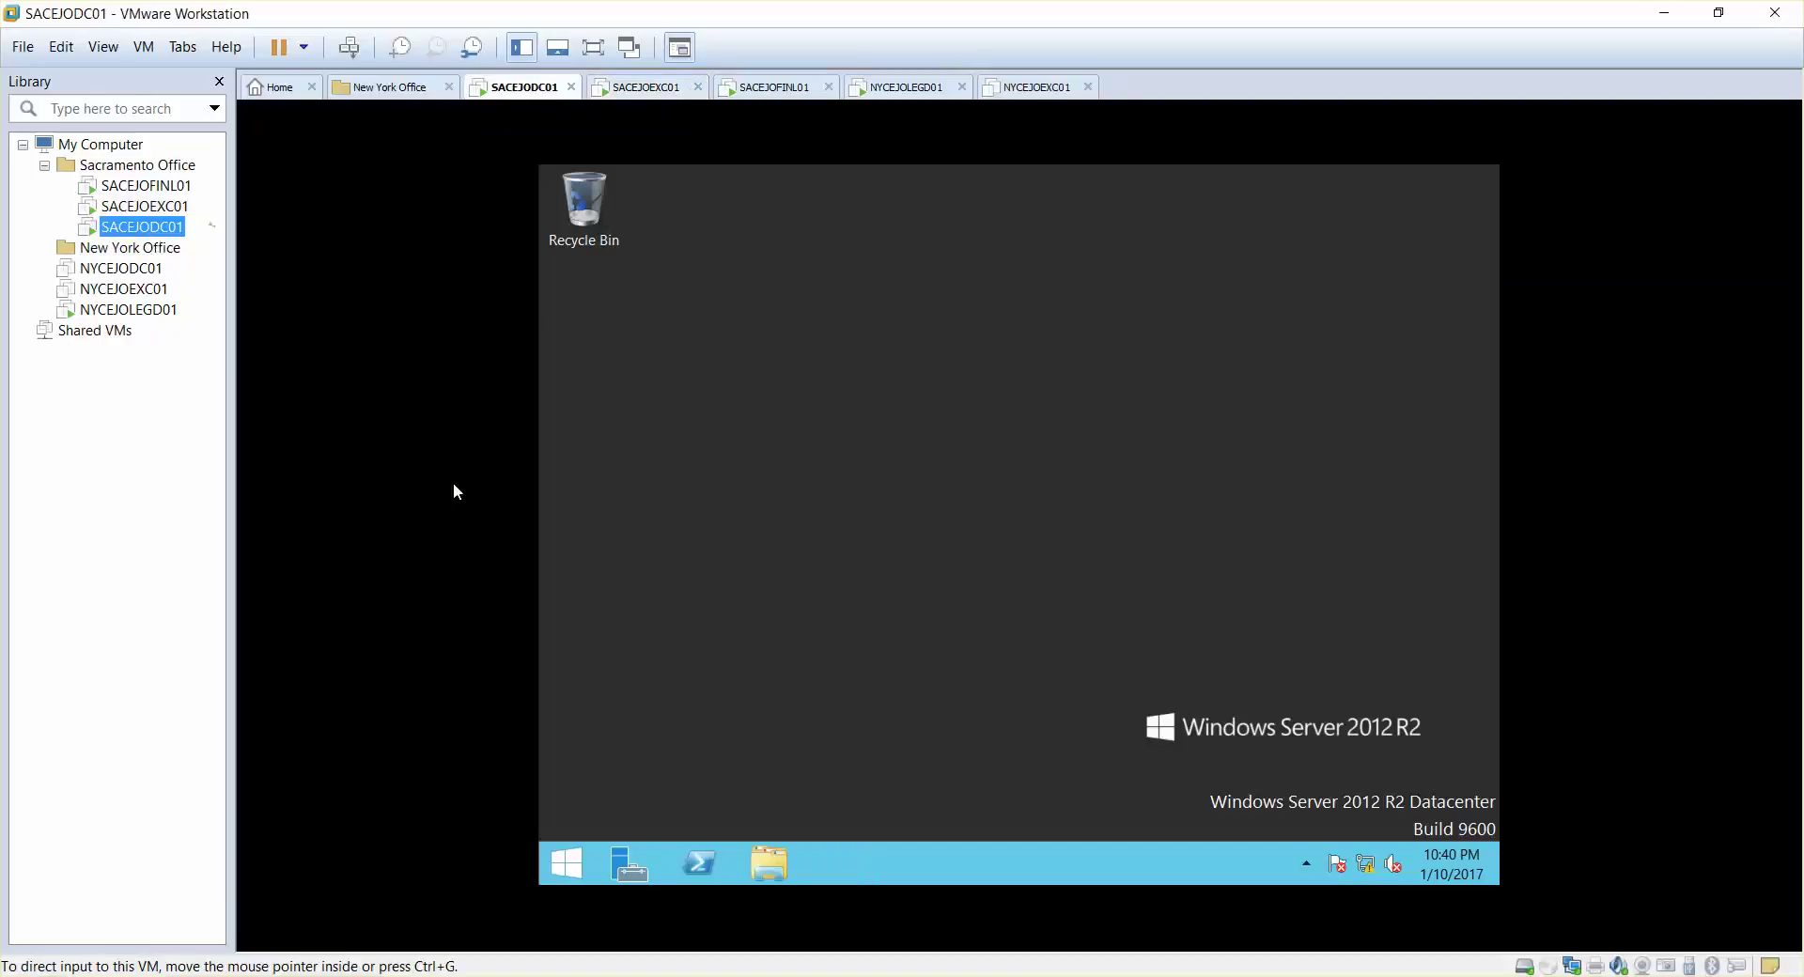
{"action": "left_click", "coordinate": [772, 874]}
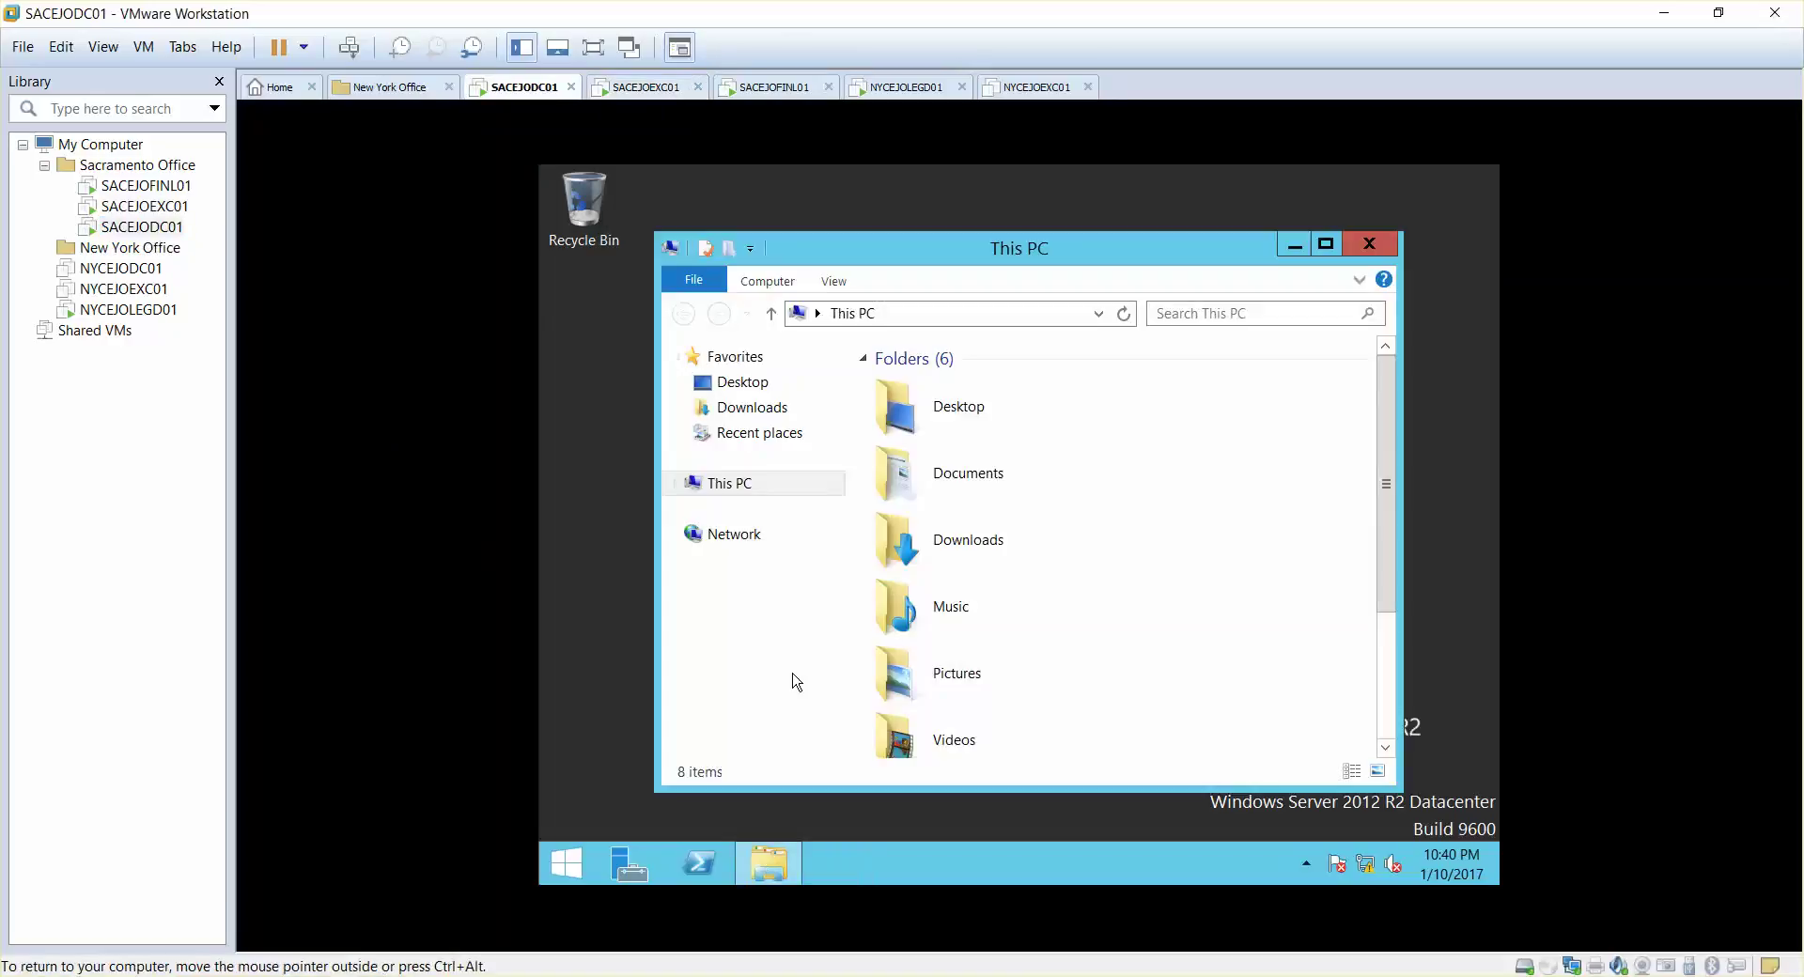
{"action": "left_click", "coordinate": [742, 488]}
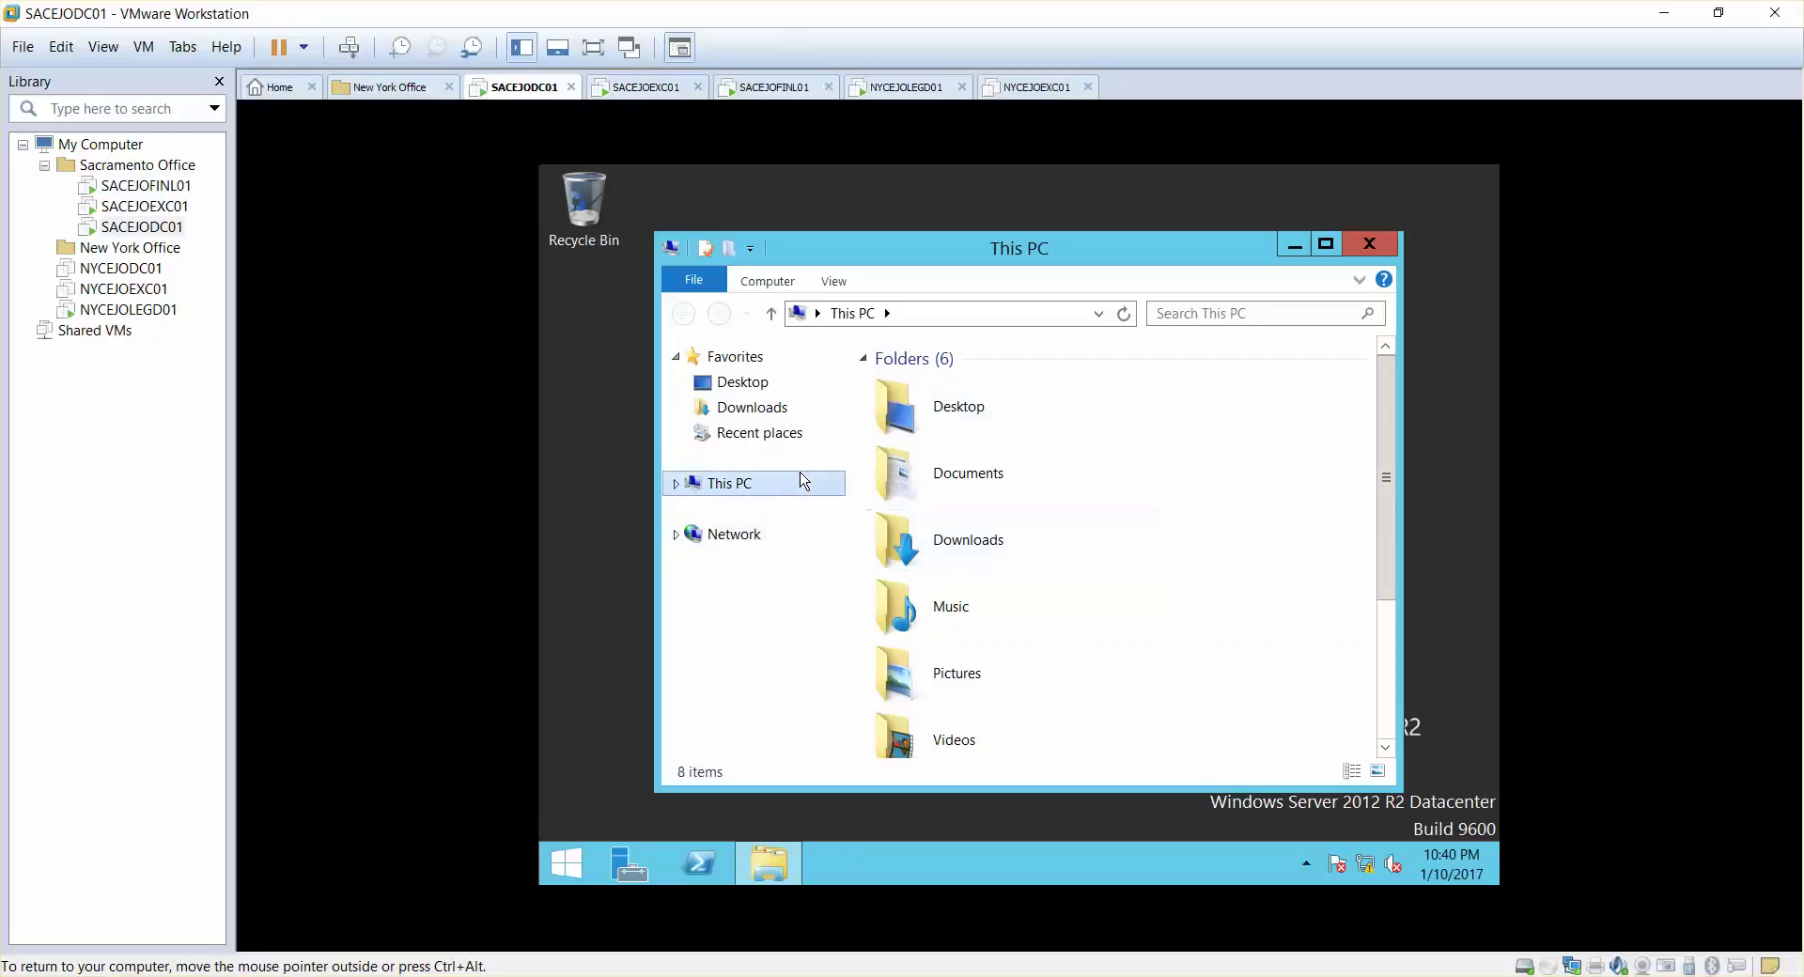
{"action": "left_click", "coordinate": [675, 486]}
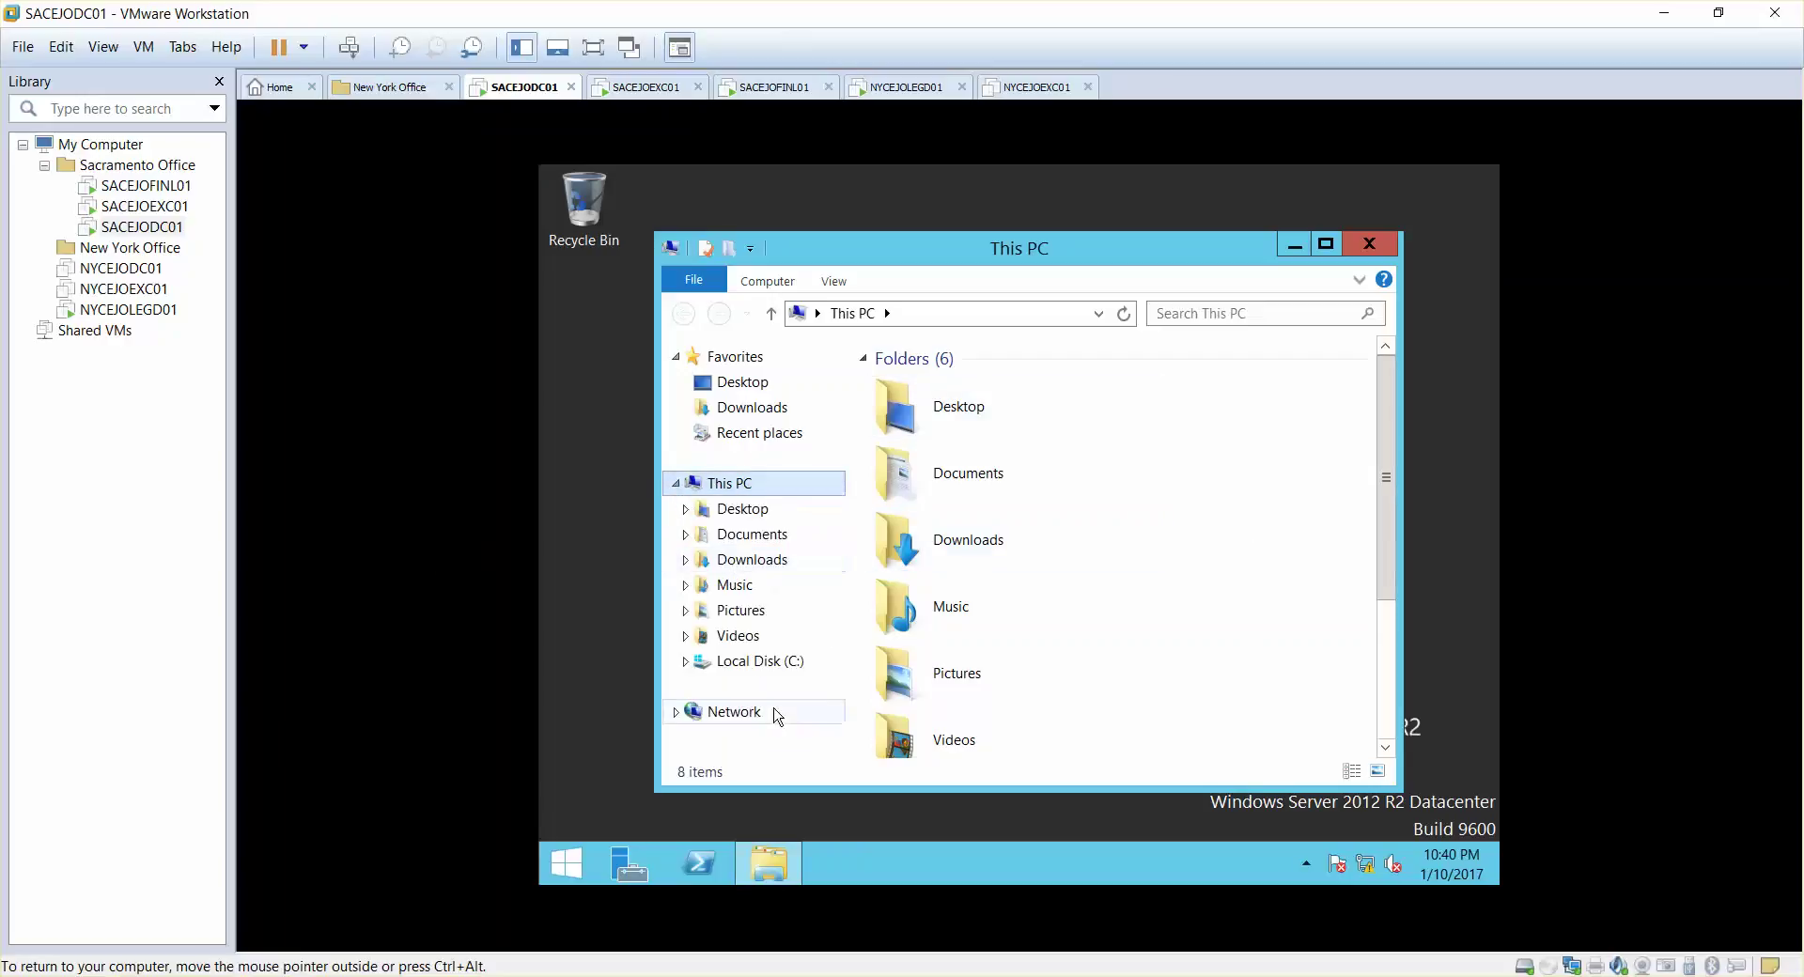
{"action": "left_click", "coordinate": [759, 662]}
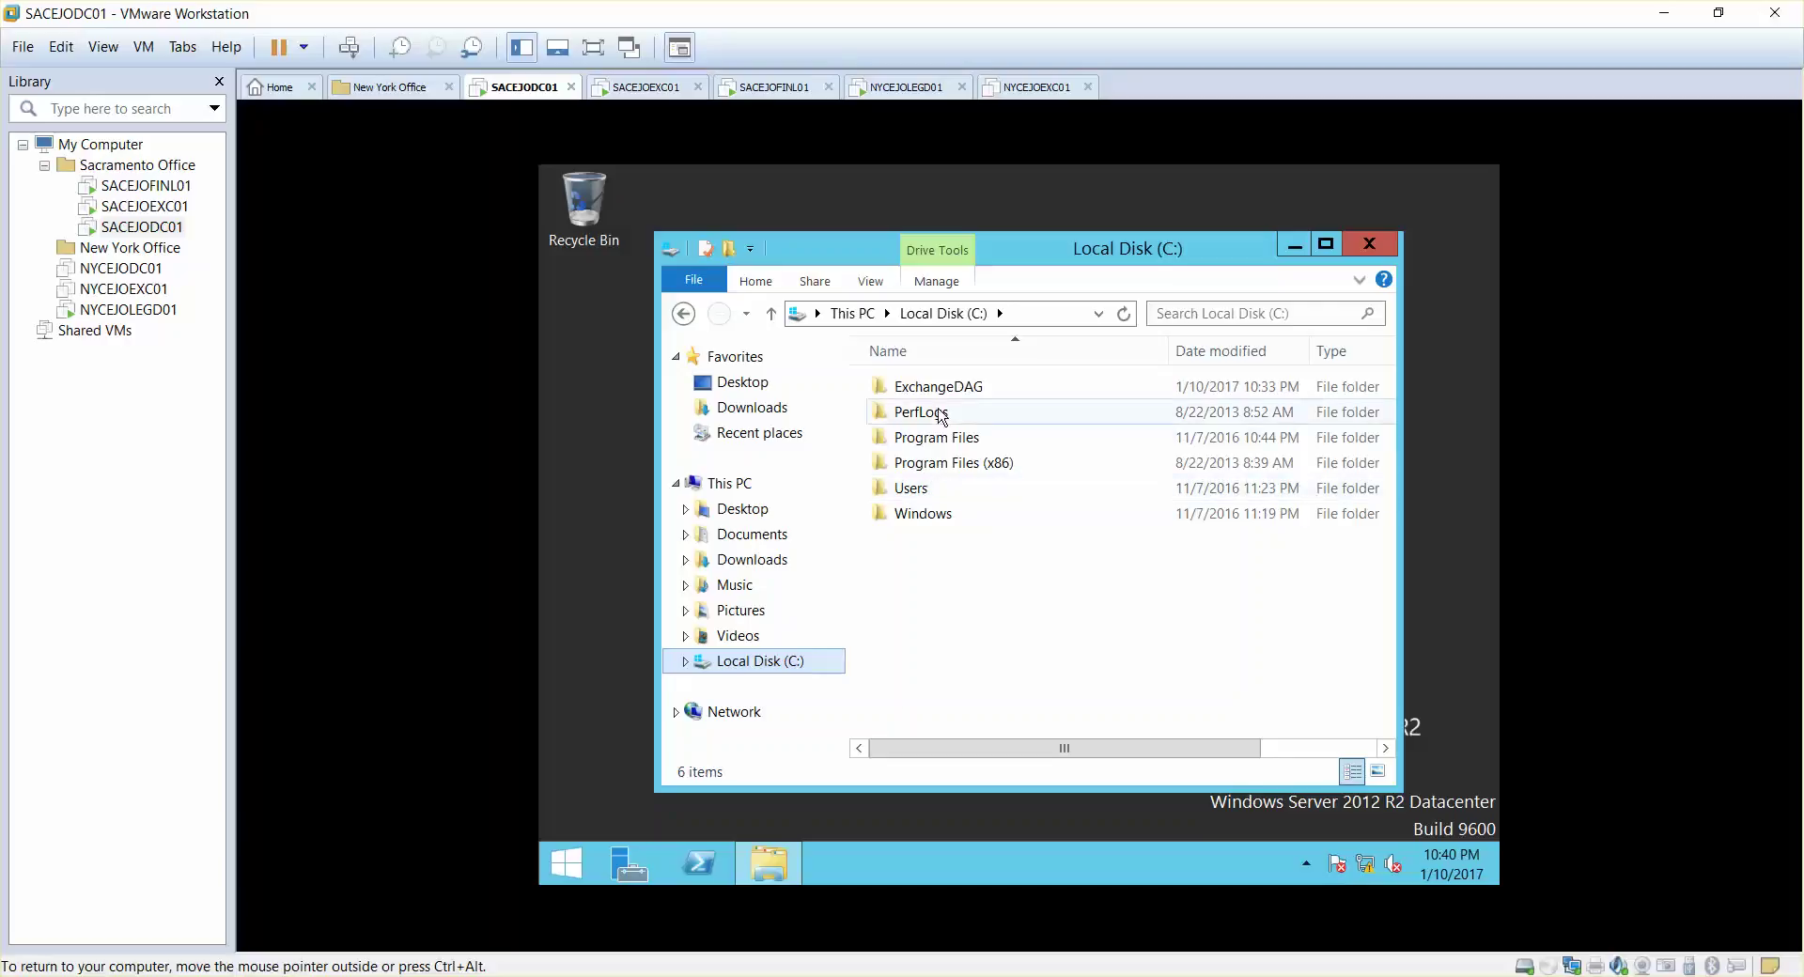
{"action": "double_click", "coordinate": [938, 389]}
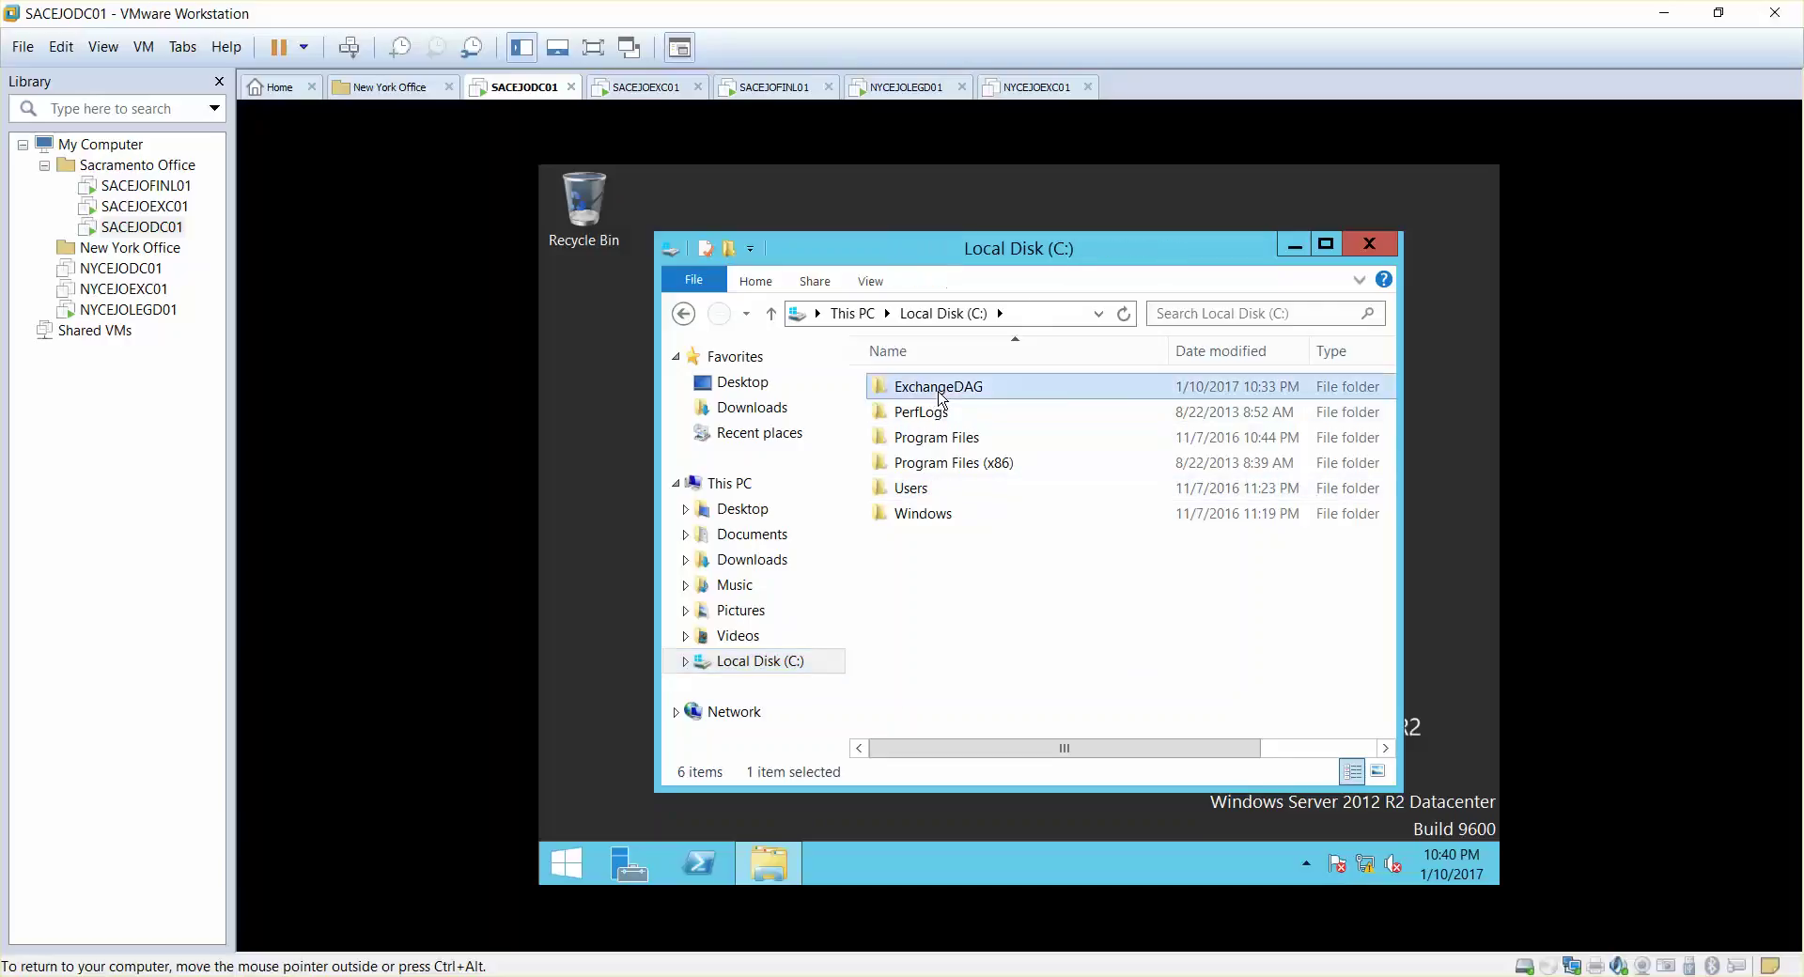
{"action": "left_click", "coordinate": [683, 313]}
{"action": "double_click", "coordinate": [926, 393]}
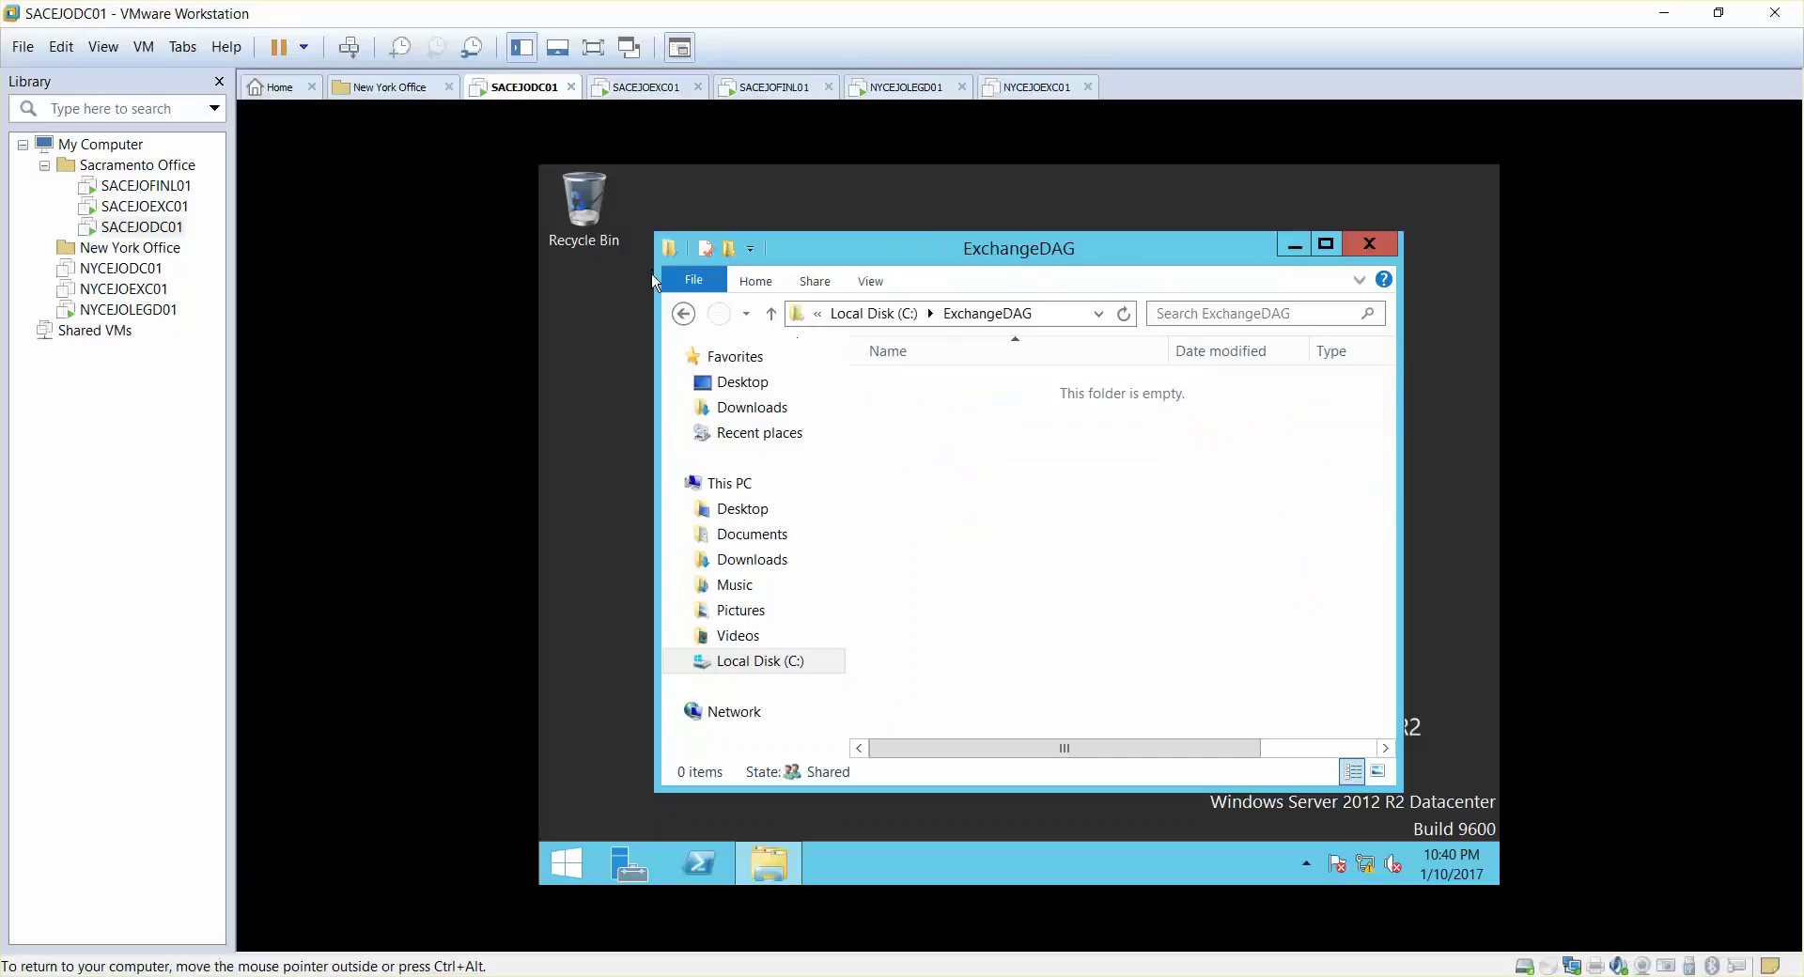
{"action": "left_click", "coordinate": [683, 313]}
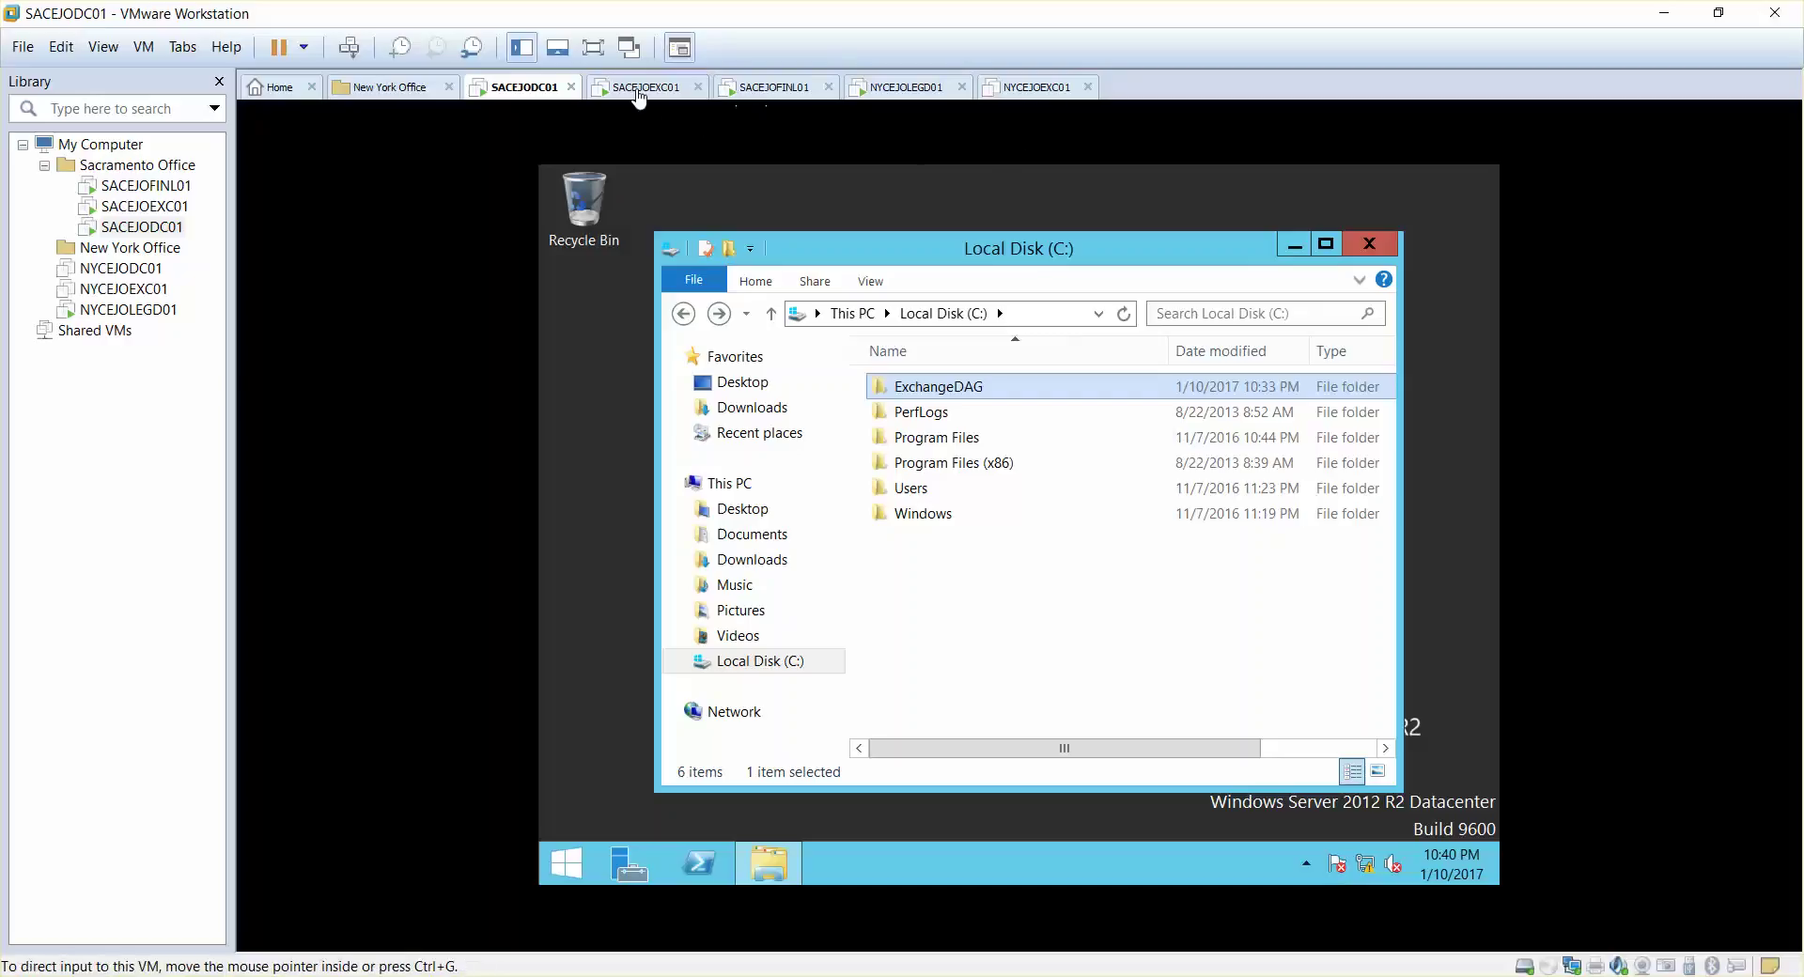
Step: Return to the SACEJOEXC01 virtual machine and set the new group's witness server to SACEJOEXC01
{"action": "left_click", "coordinate": [645, 89]}
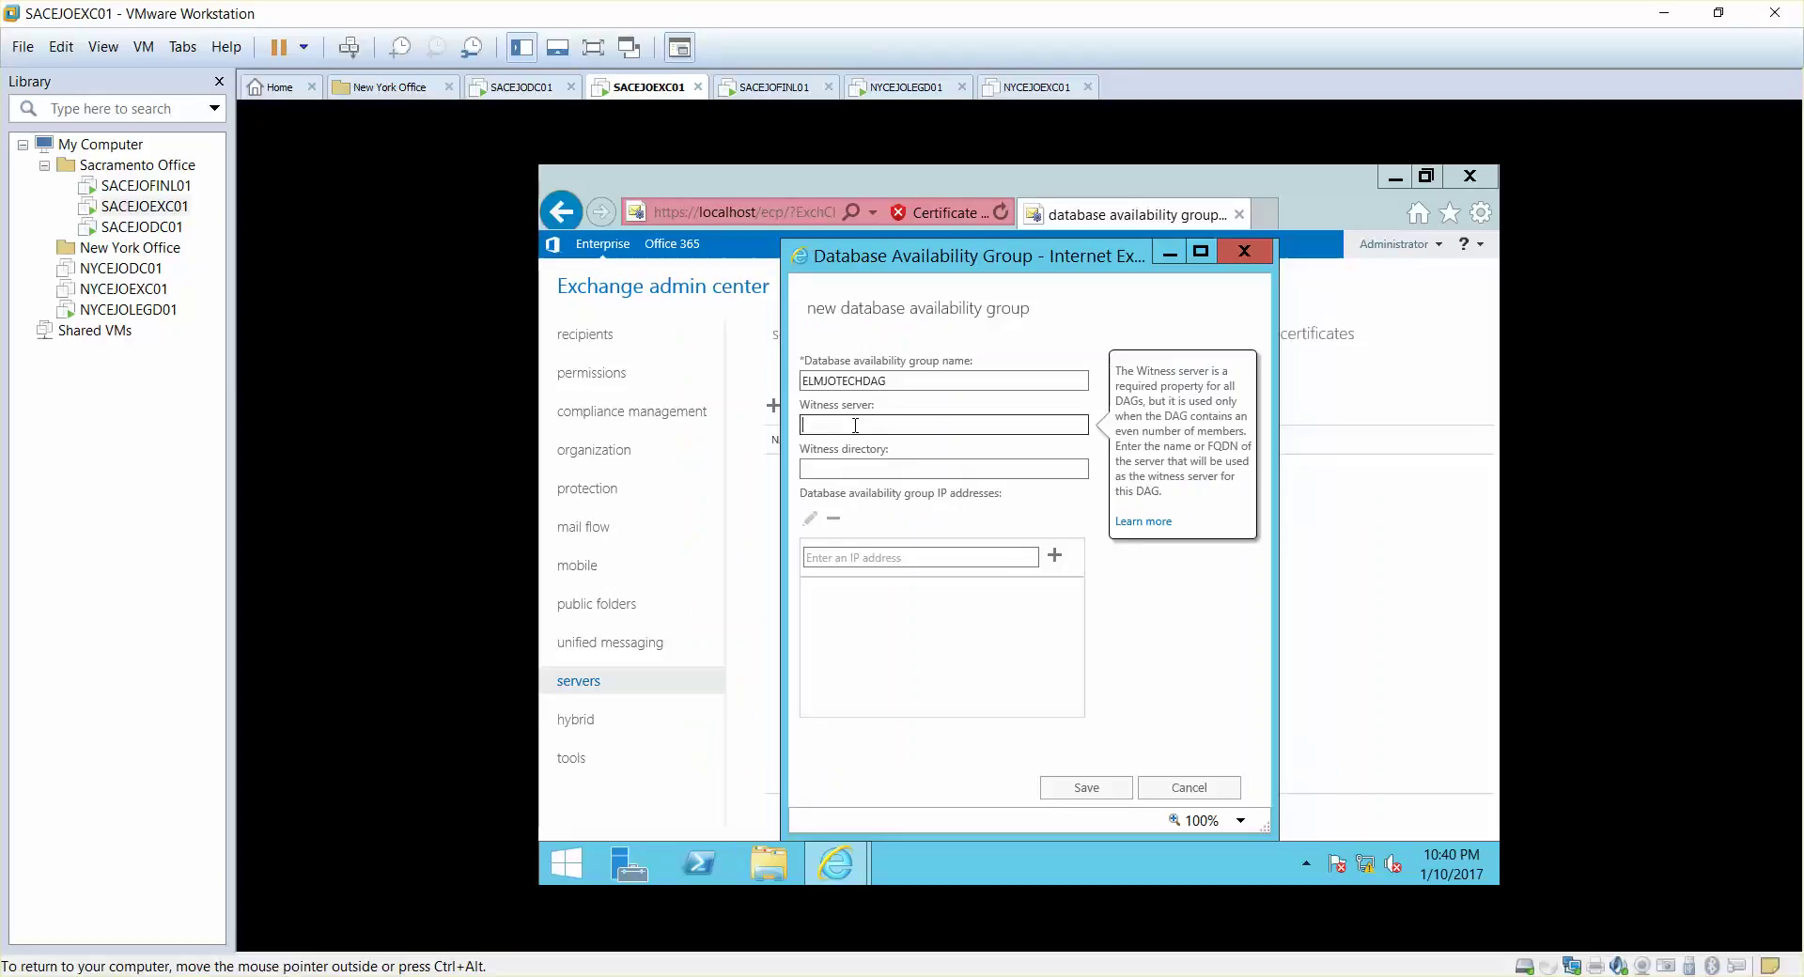
{"action": "type", "text": "SACEJOEXC01"}
{"action": "key", "text": "Tab"}
{"action": "key", "text": "Tab"}
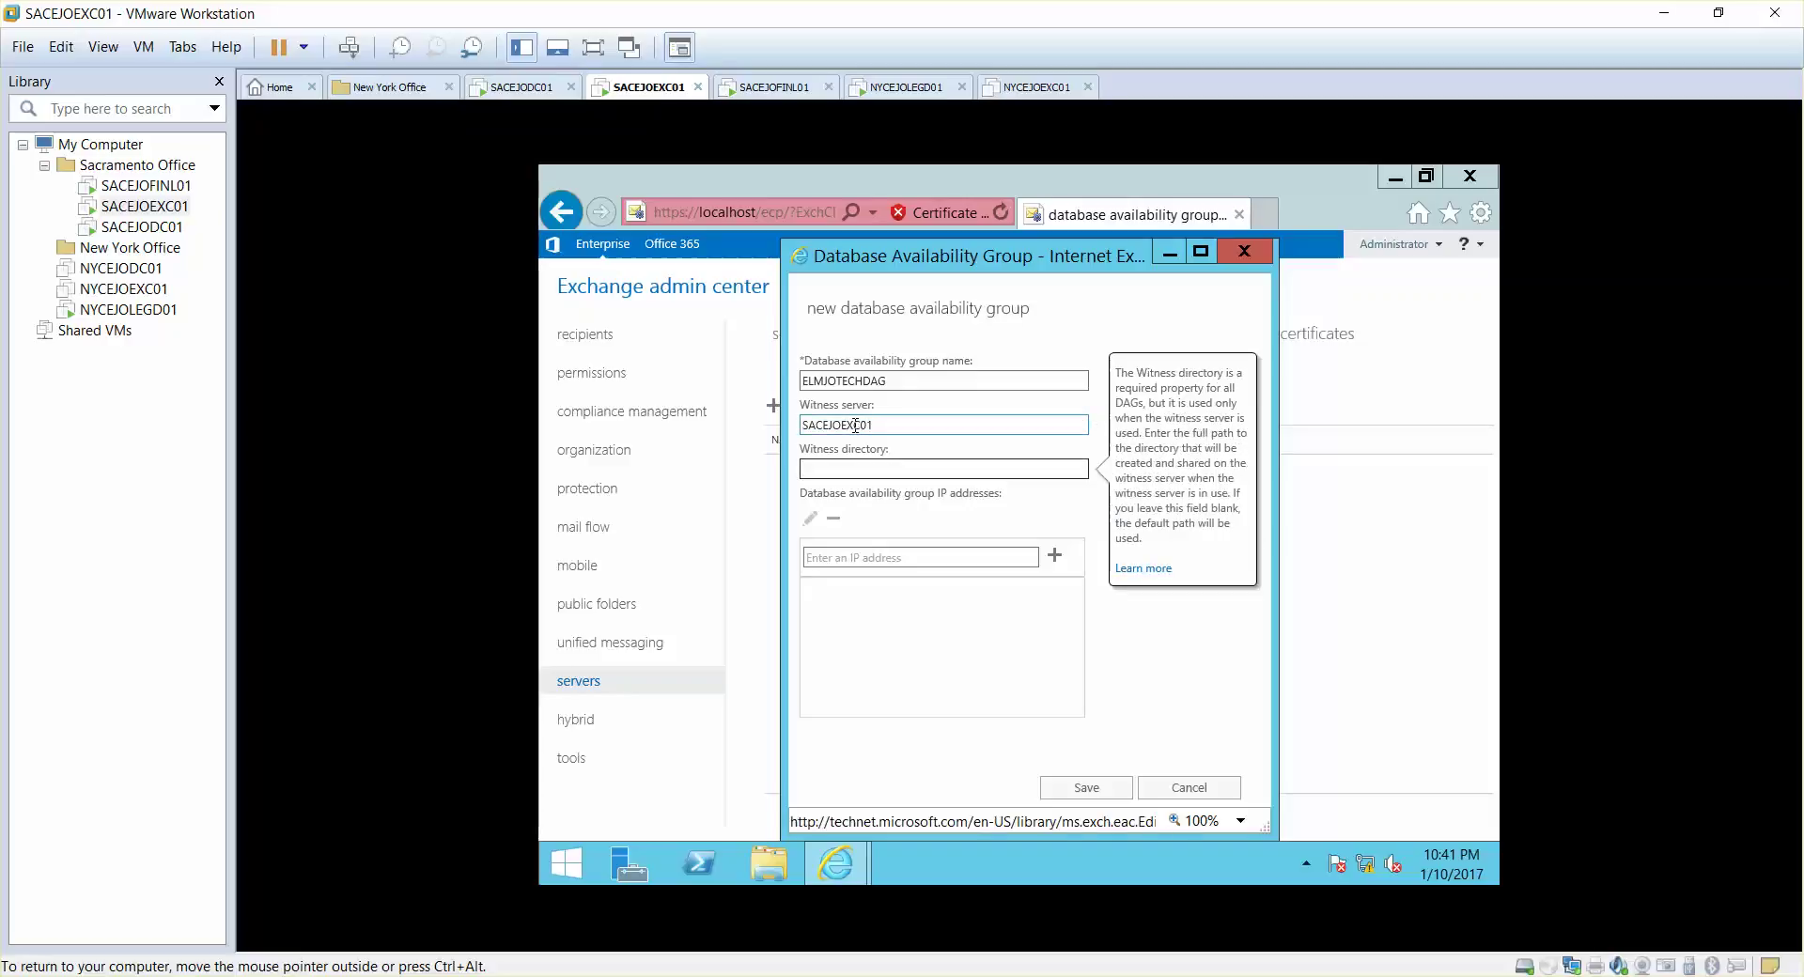
Step: Set the witness directory to C:\ExchangeDAG and save the new availability group without an IP address
{"action": "type", "text": "C:"}
{"action": "key", "text": "Return"}
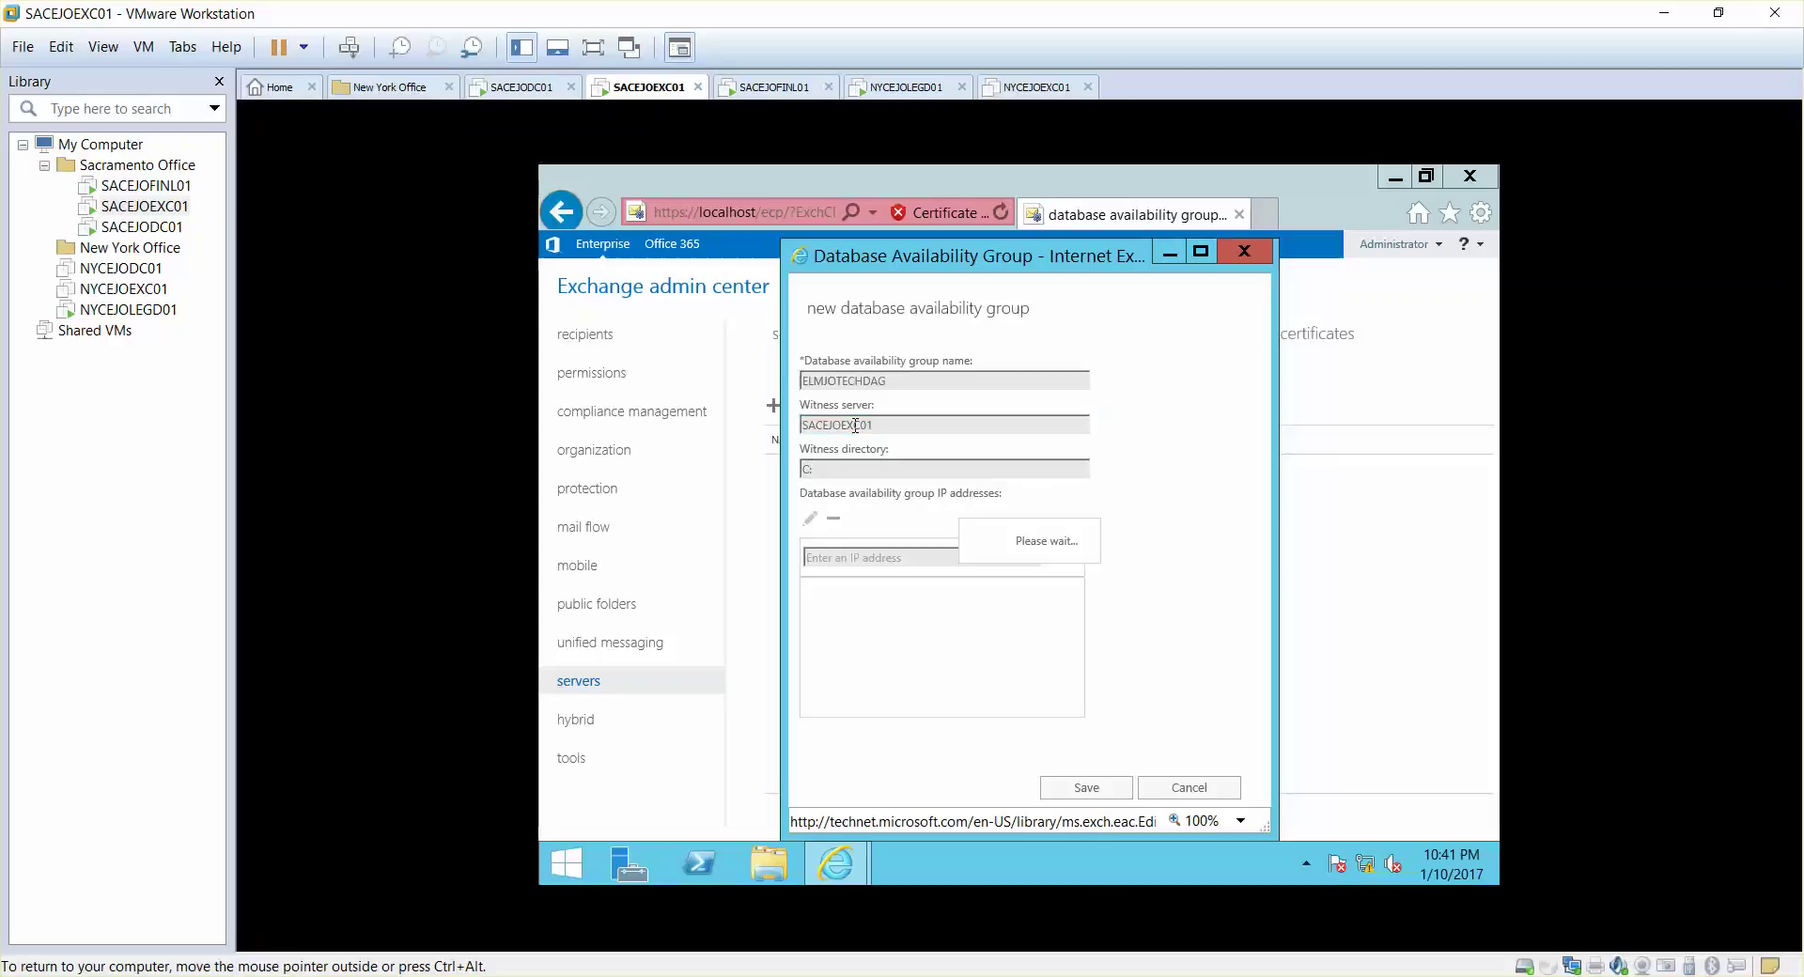
{"action": "left_click", "coordinate": [1111, 631]}
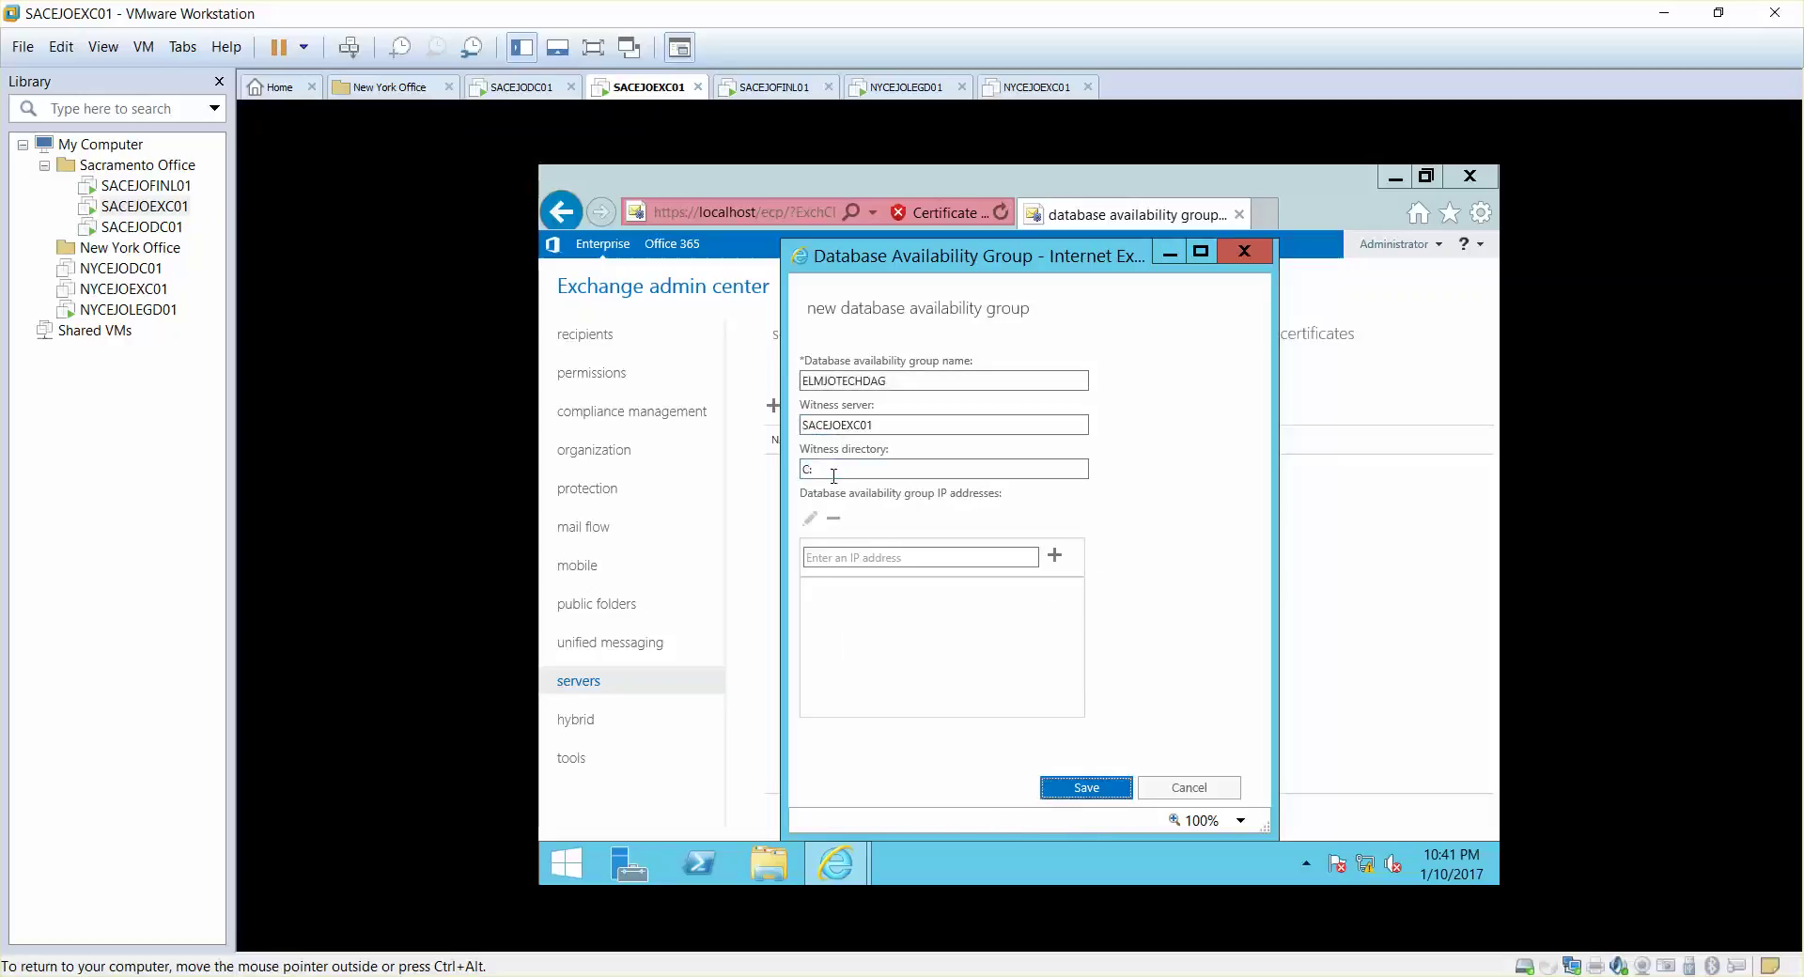
{"action": "left_click", "coordinate": [847, 475]}
{"action": "type", "text": "\\"}
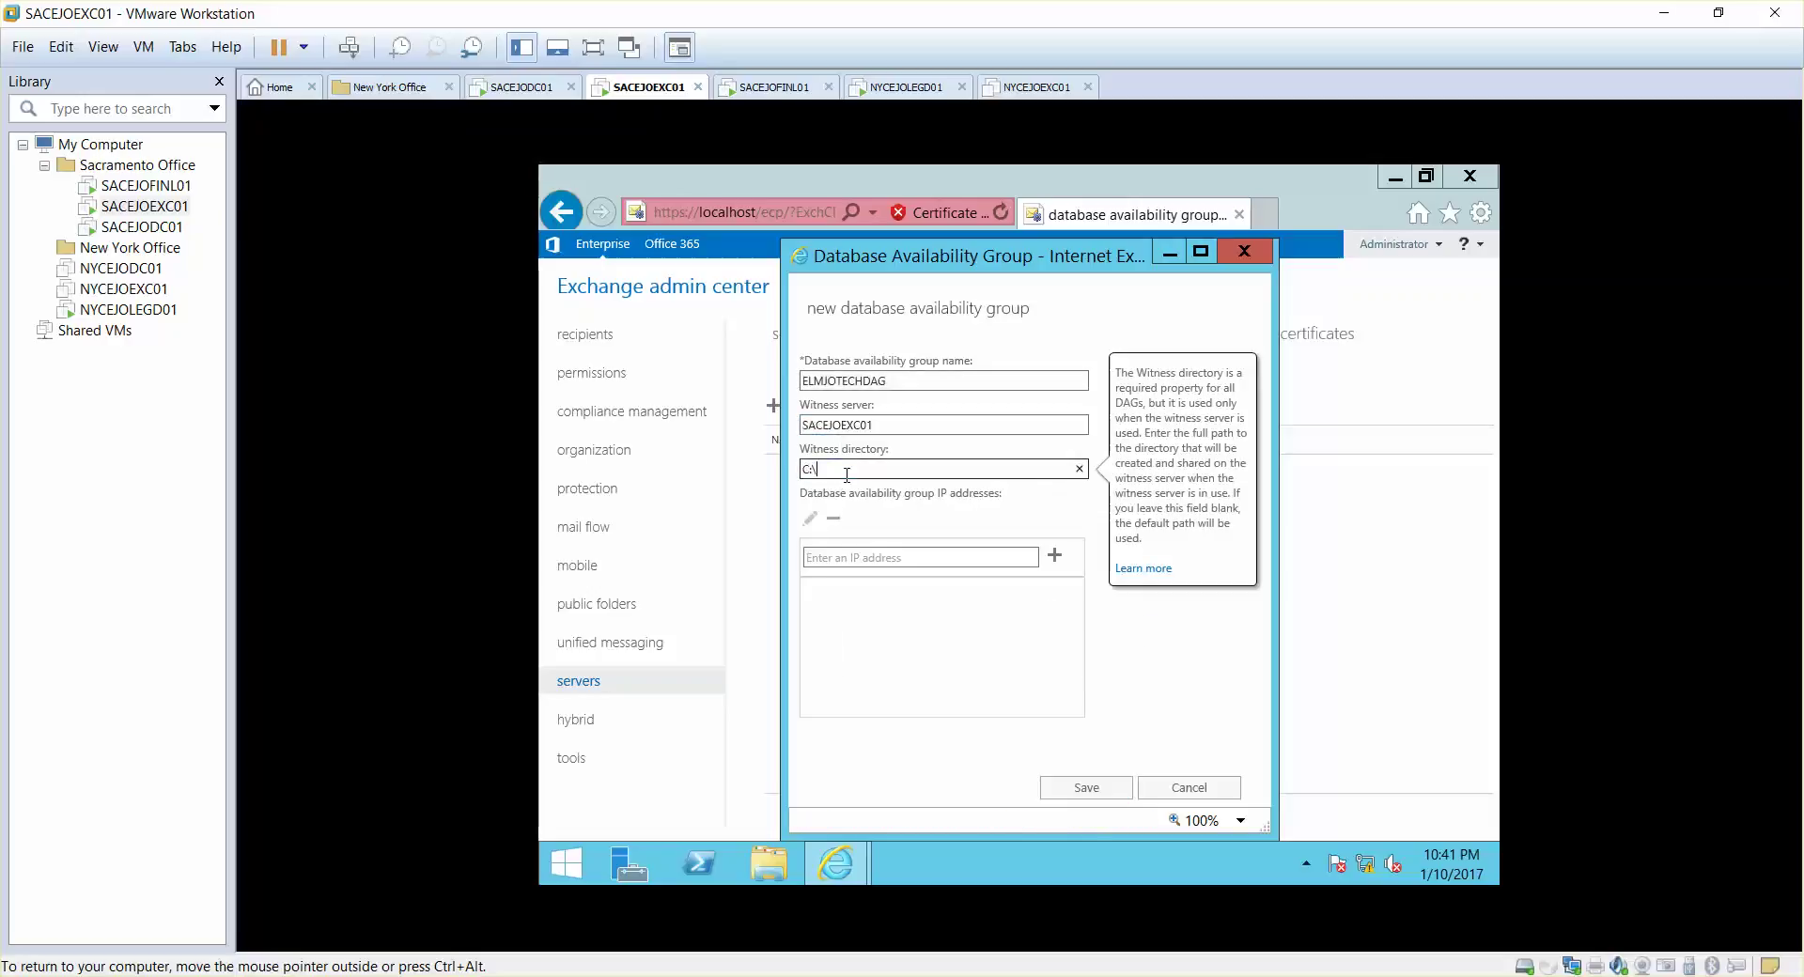
{"action": "type", "text": "ExchangeDAG"}
{"action": "left_click", "coordinate": [911, 559]}
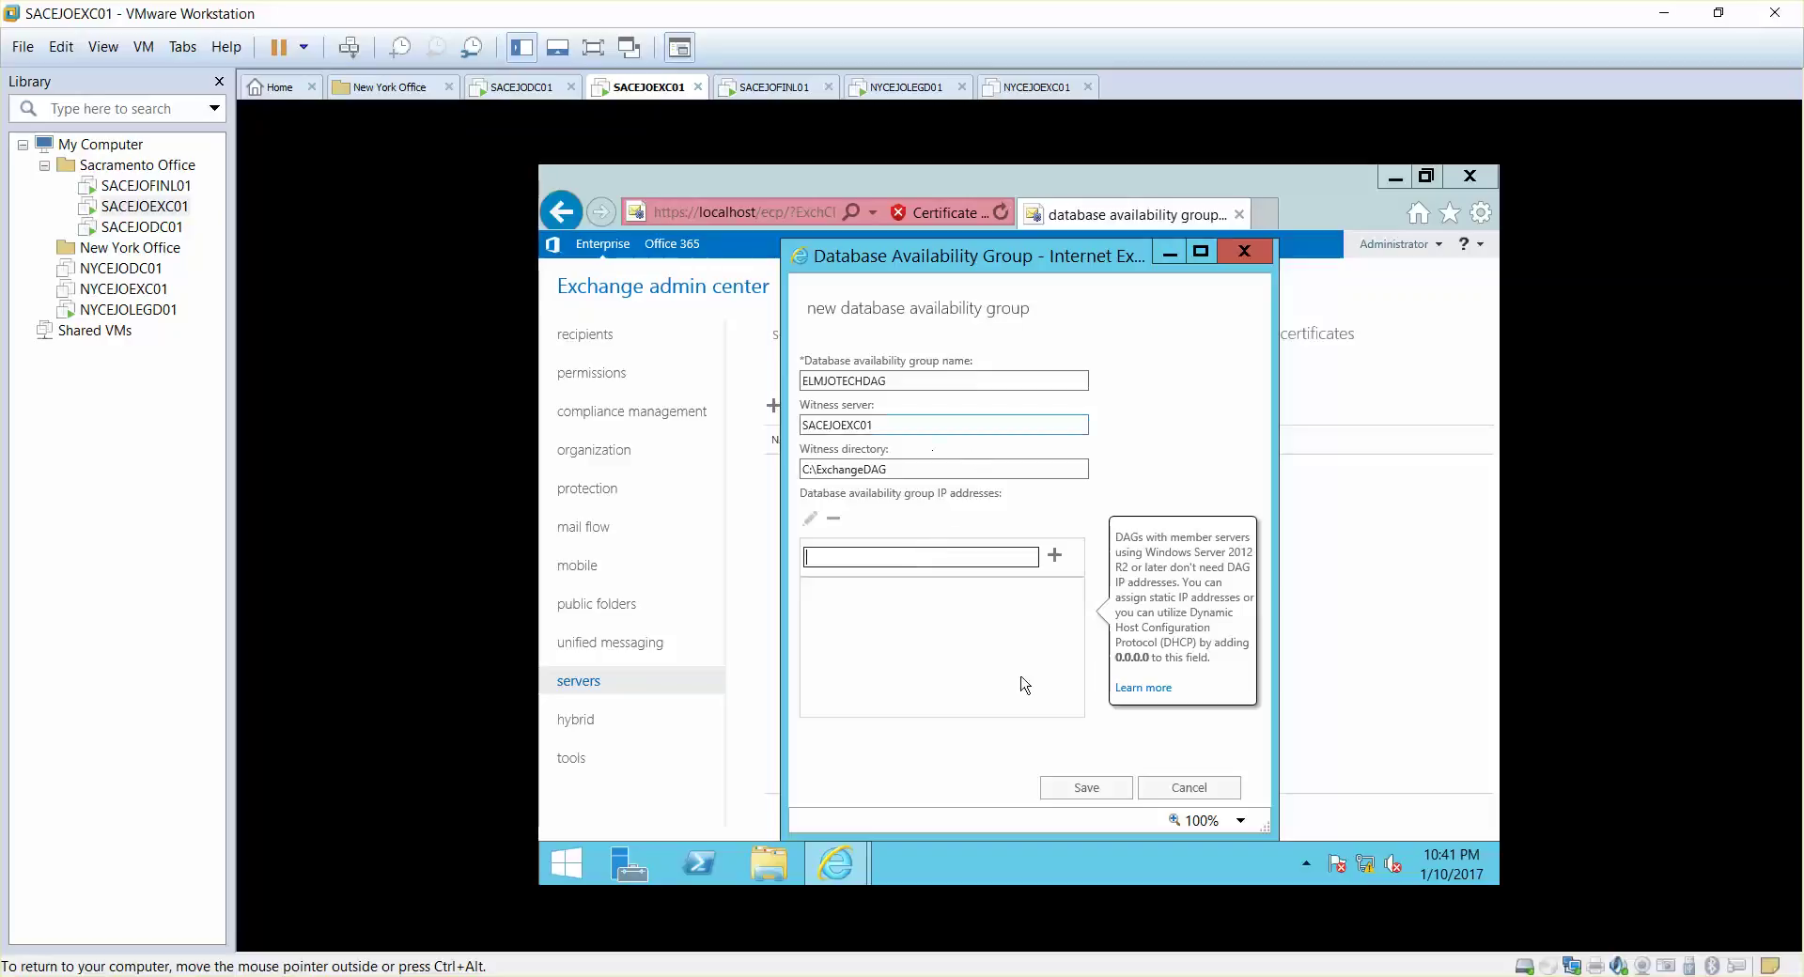
{"action": "left_click", "coordinate": [1088, 792]}
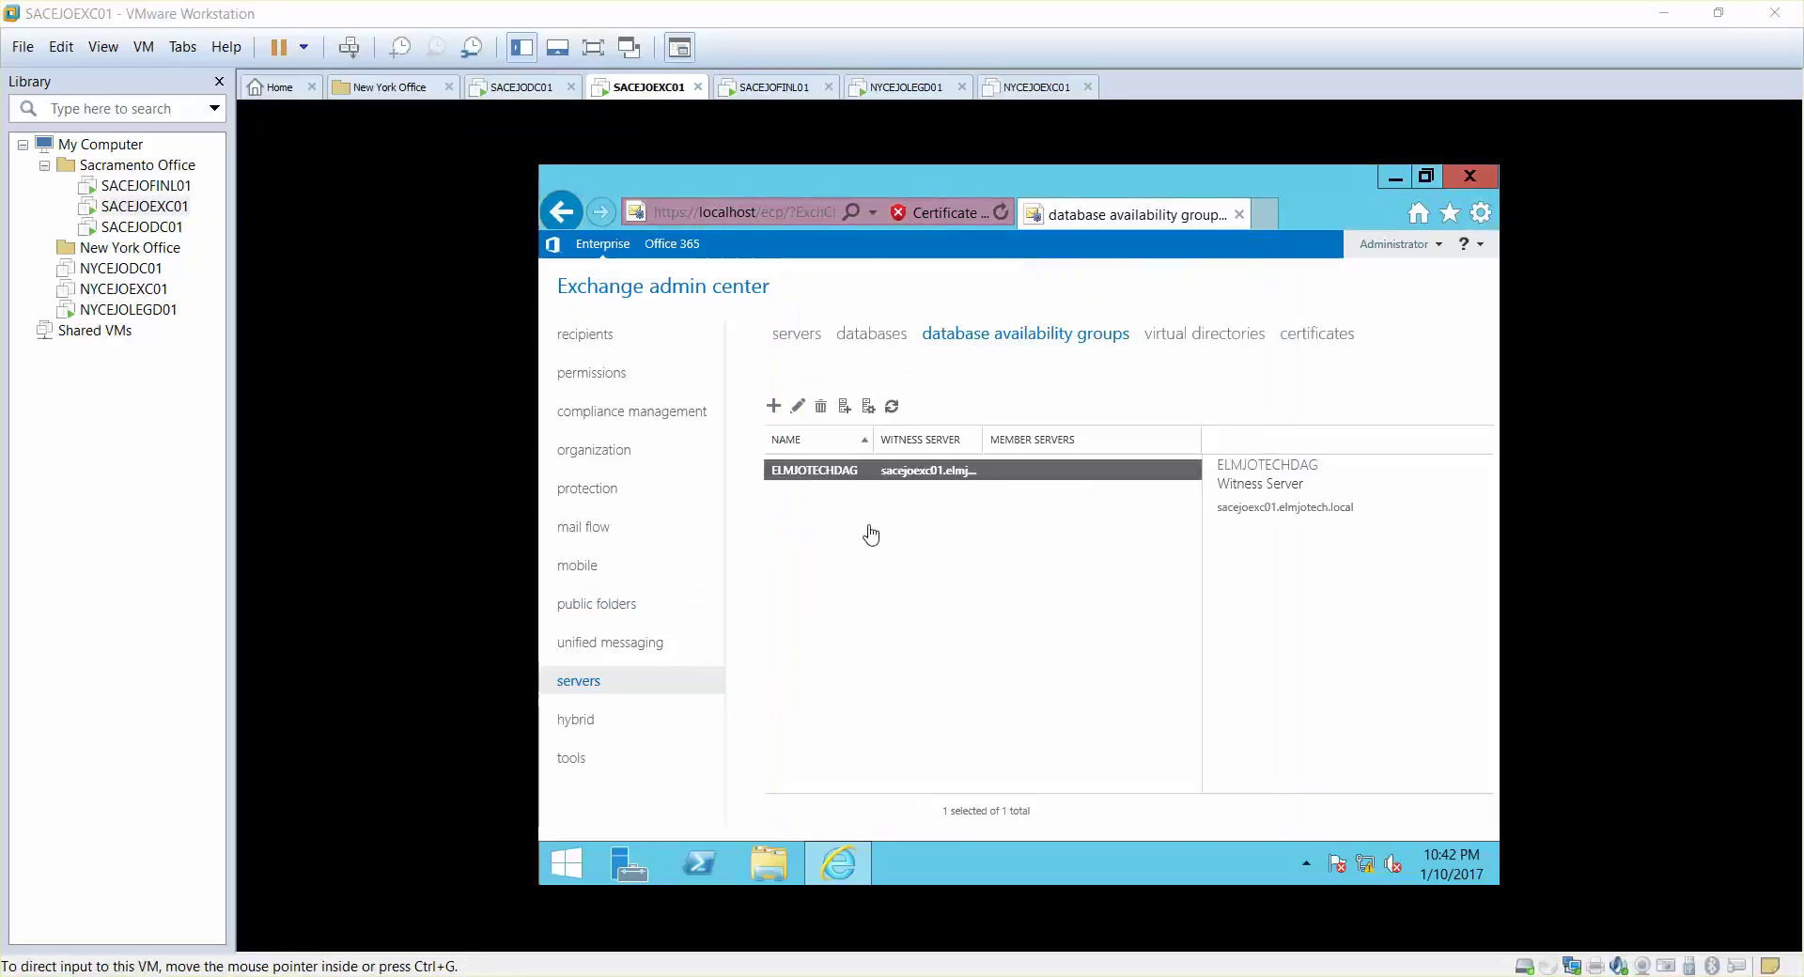
Step: Try to add NYCEJOEXC01 and SACEJOEXC01 as member servers of ELMJOTECHDAG and save the membership
{"action": "left_click", "coordinate": [868, 409]}
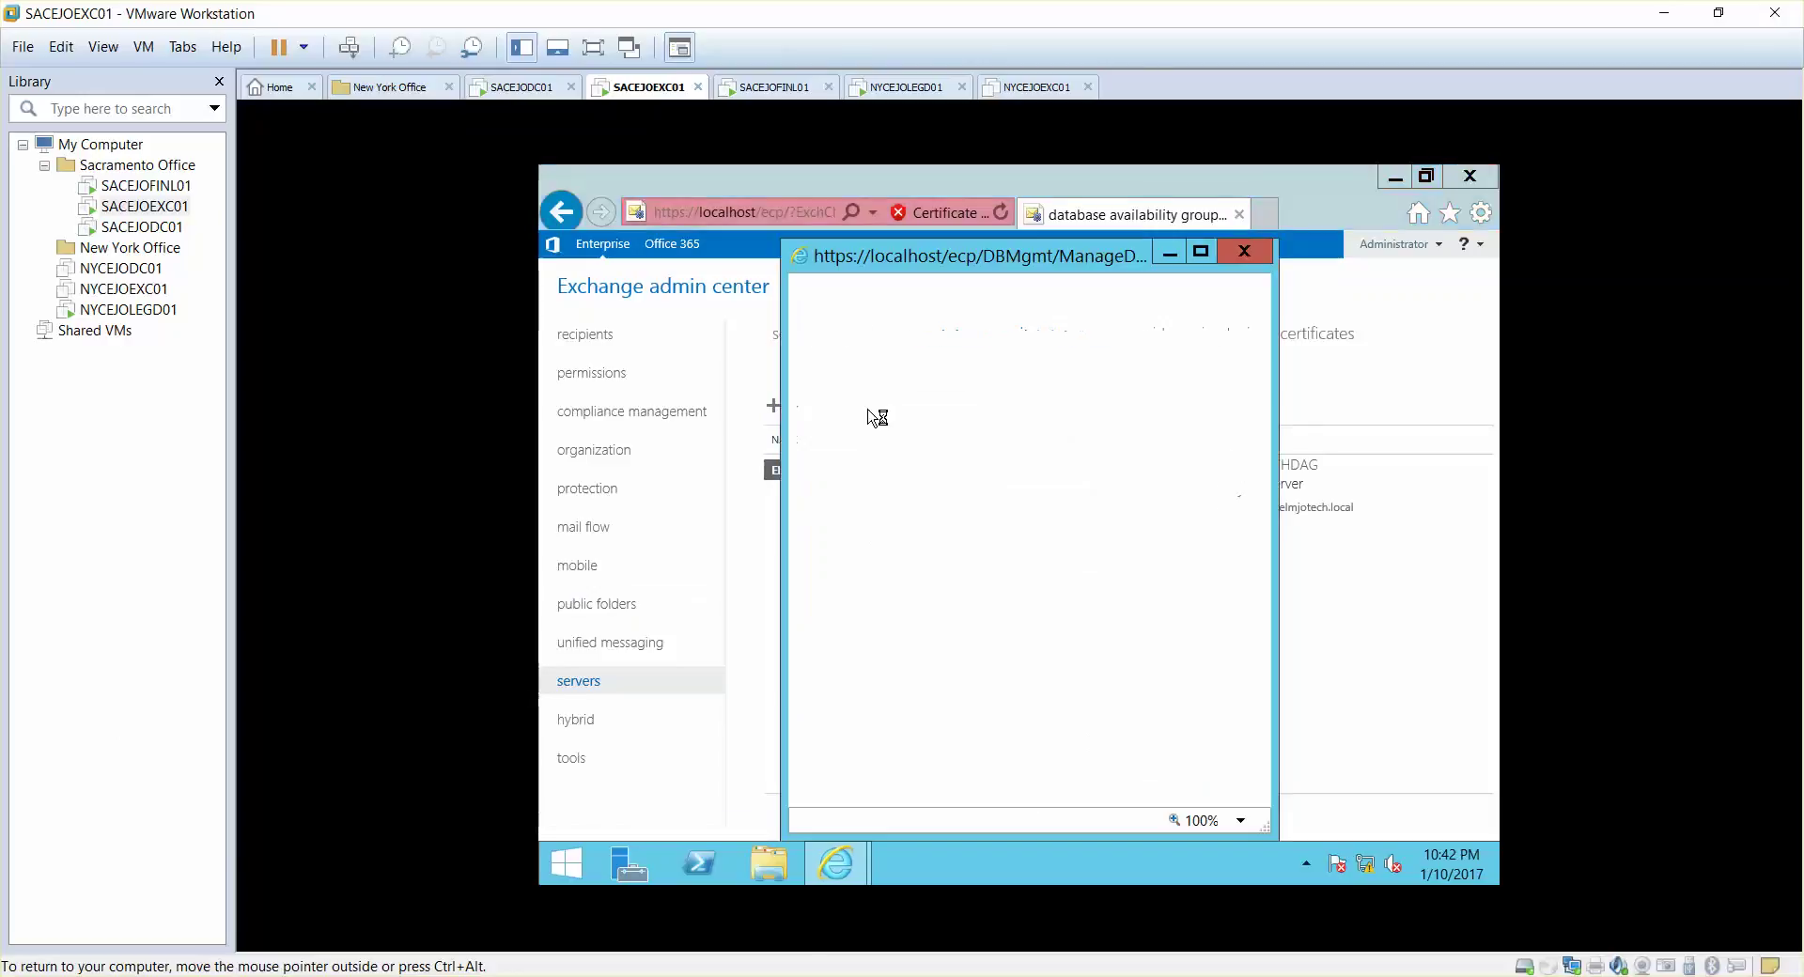
{"action": "left_click", "coordinate": [810, 386]}
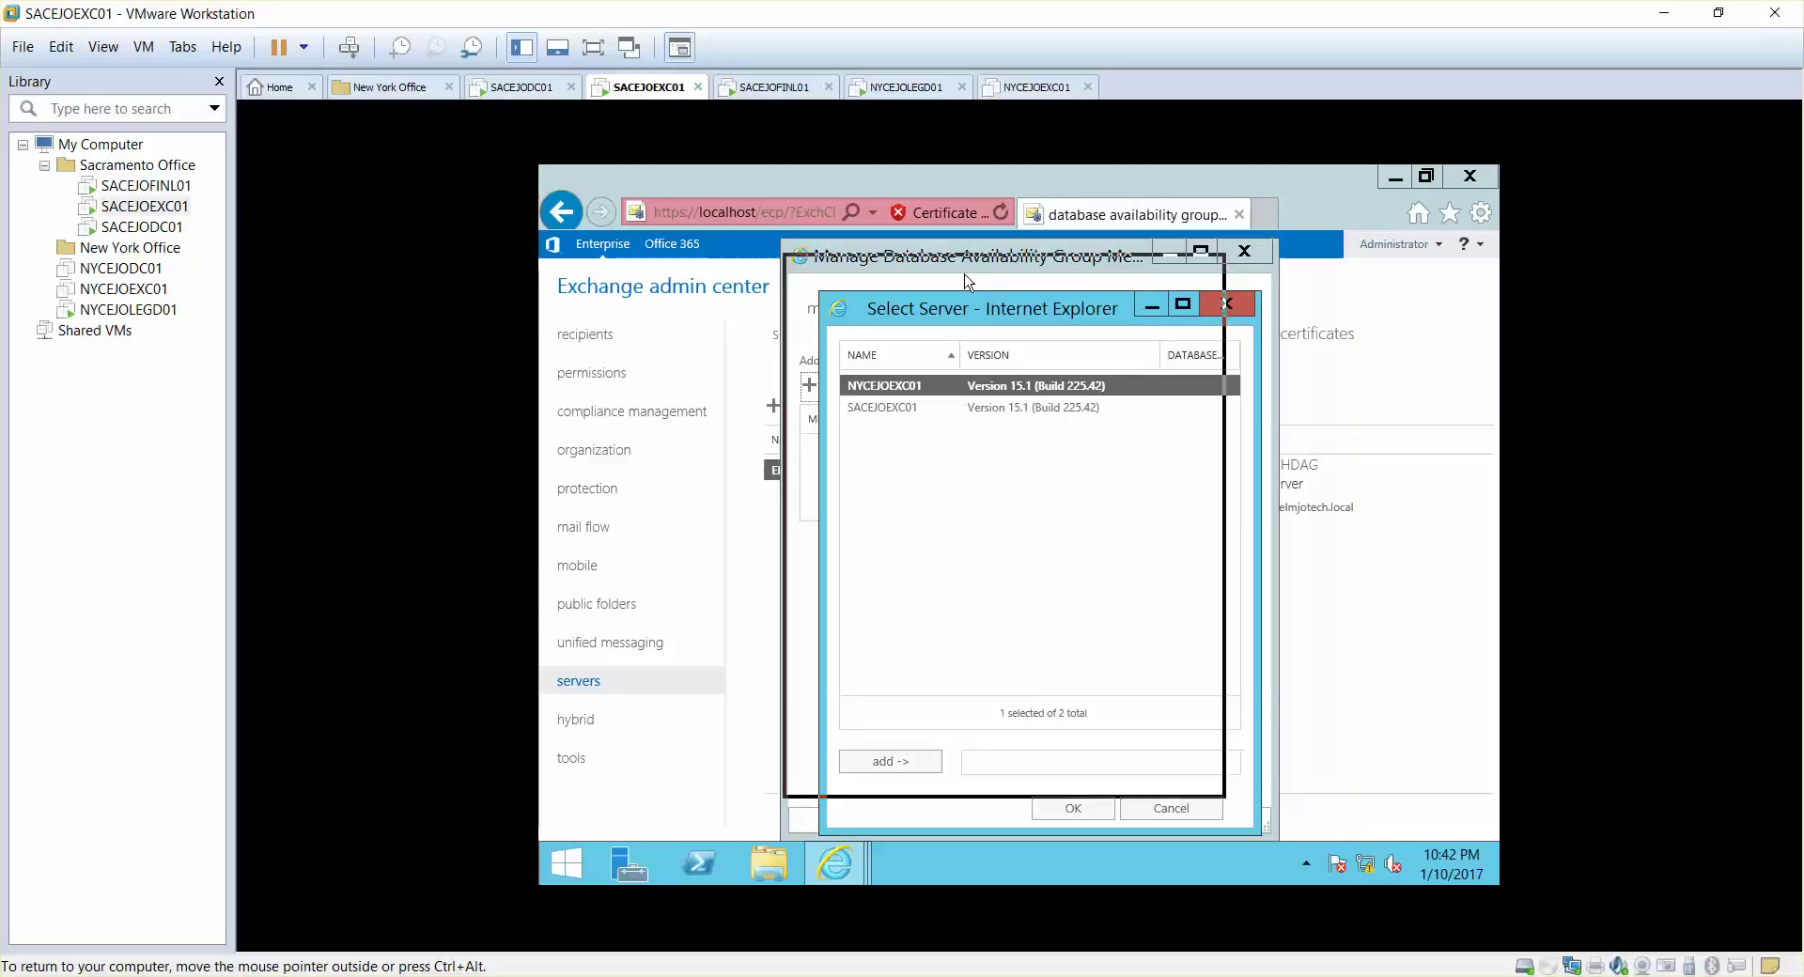
{"action": "left_click_drag", "start_coordinate": [1003, 319], "coordinate": [968, 281]}
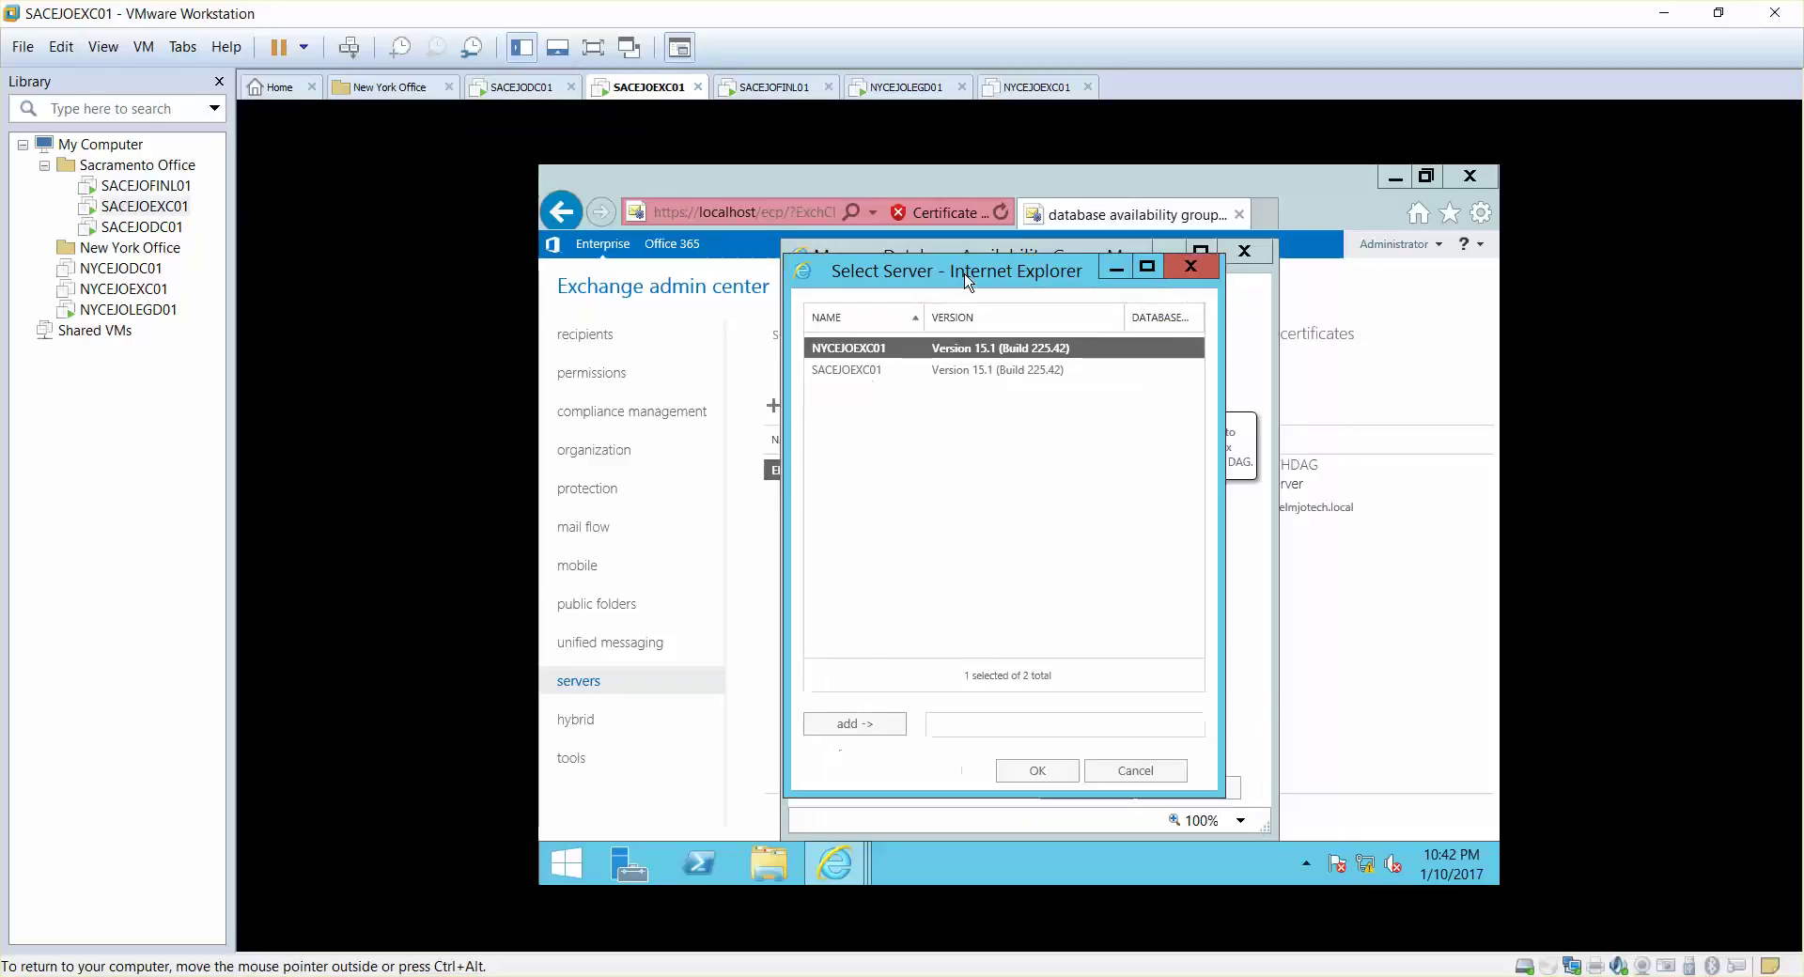
{"action": "left_click", "coordinate": [857, 372], "text": "ctrl"}
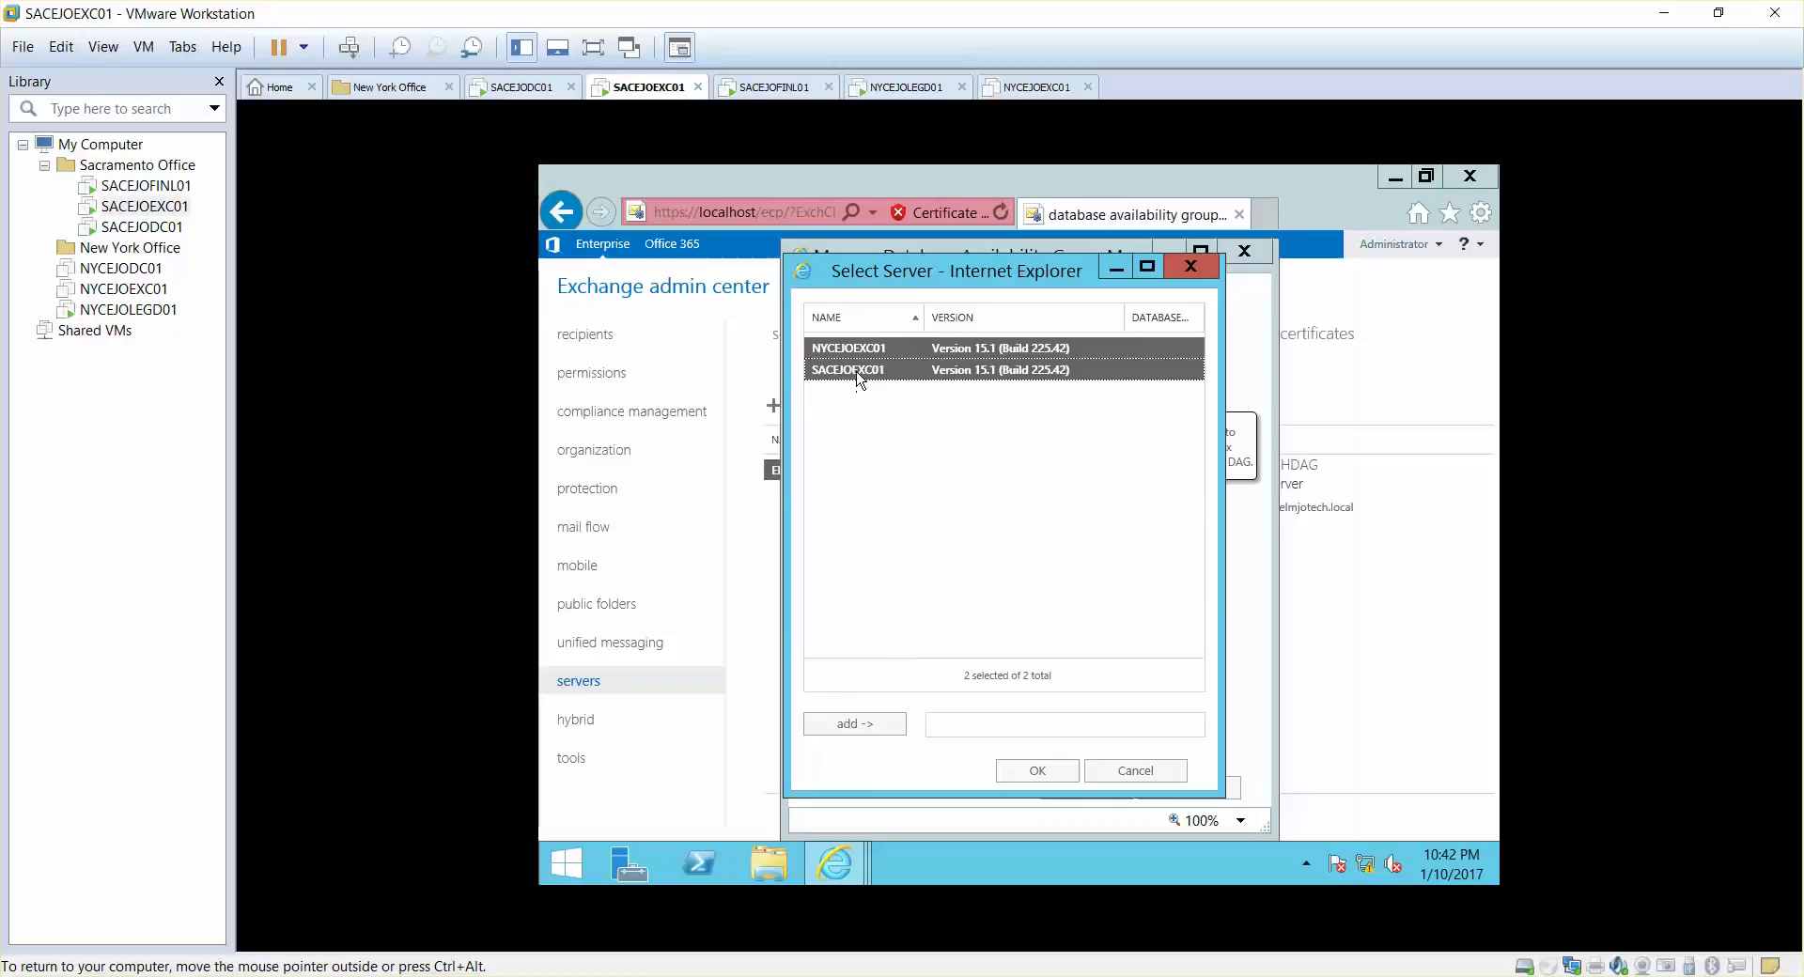
{"action": "left_click", "coordinate": [868, 729]}
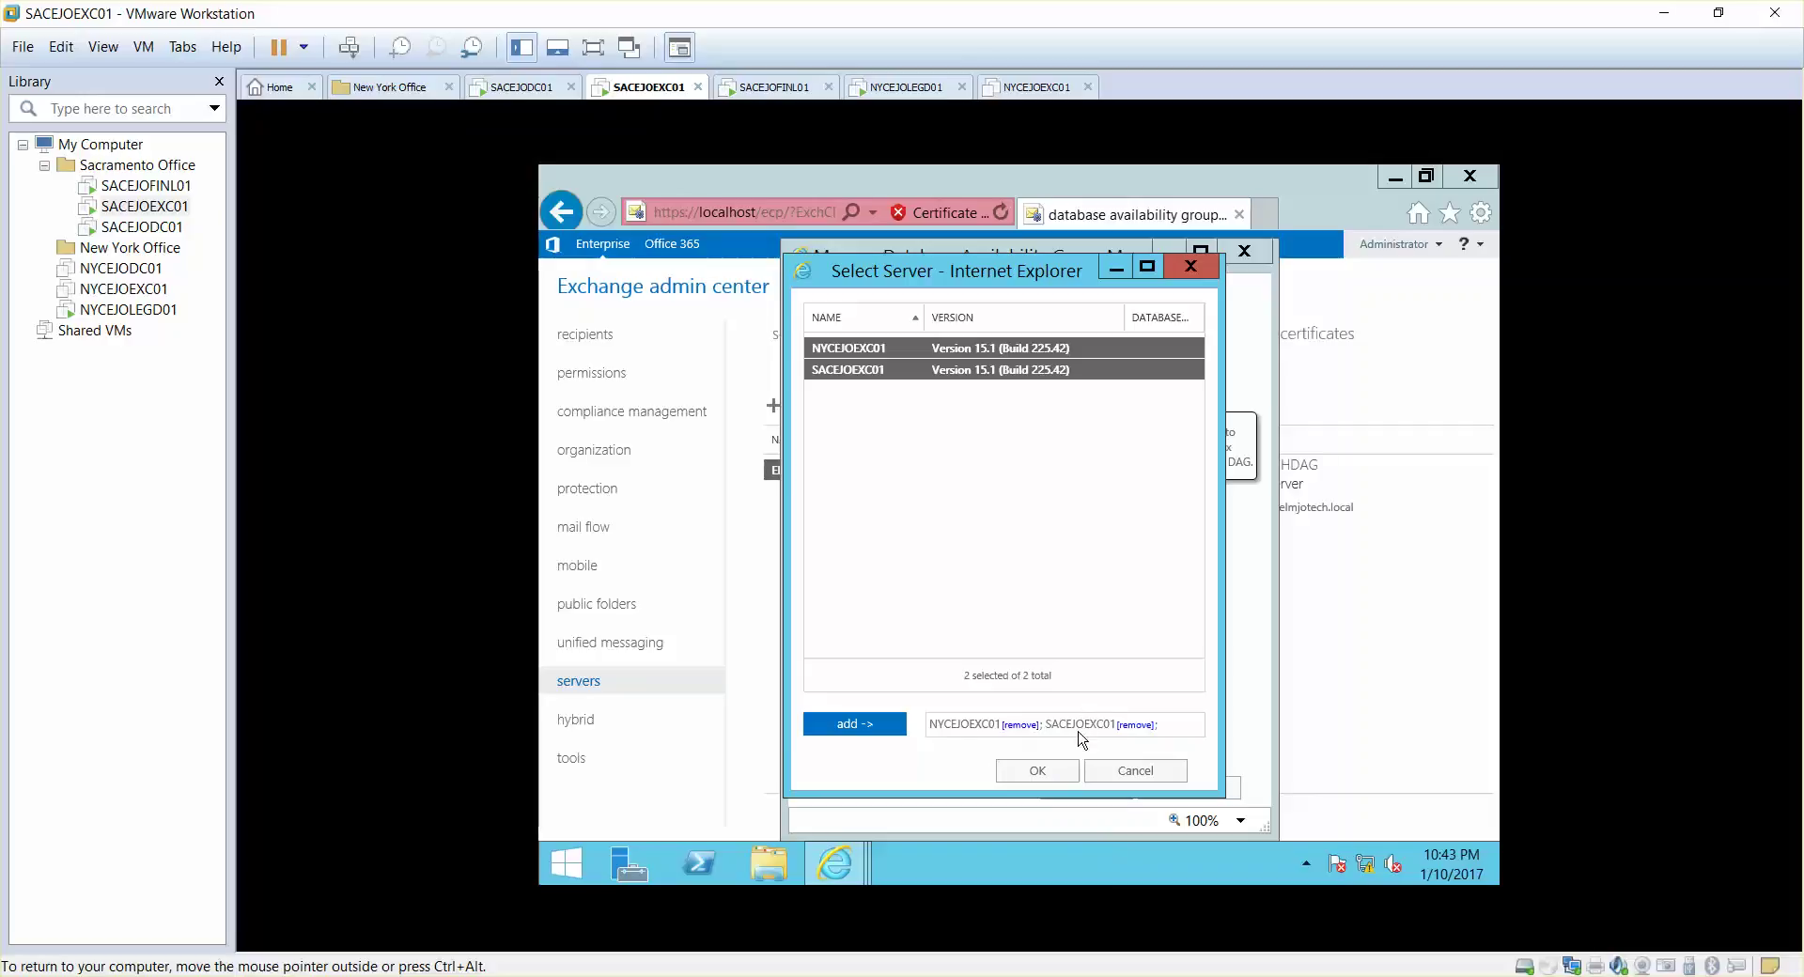
{"action": "left_click", "coordinate": [1035, 772]}
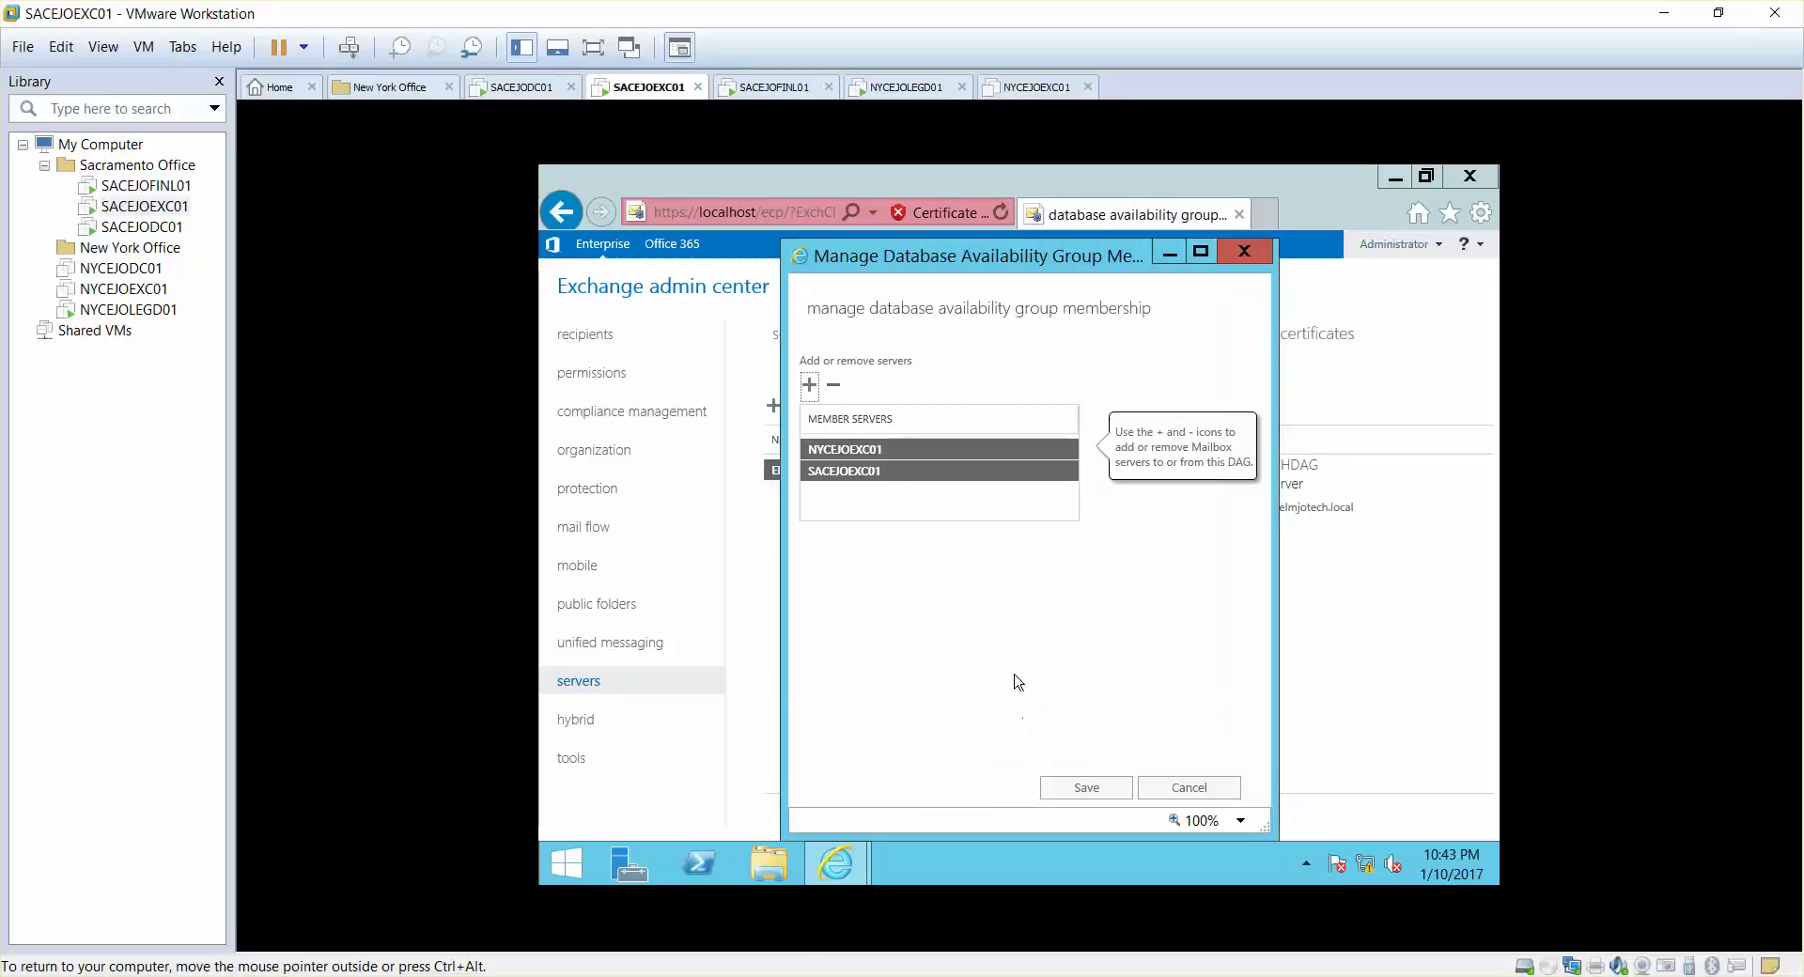
{"action": "left_click", "coordinate": [1077, 789]}
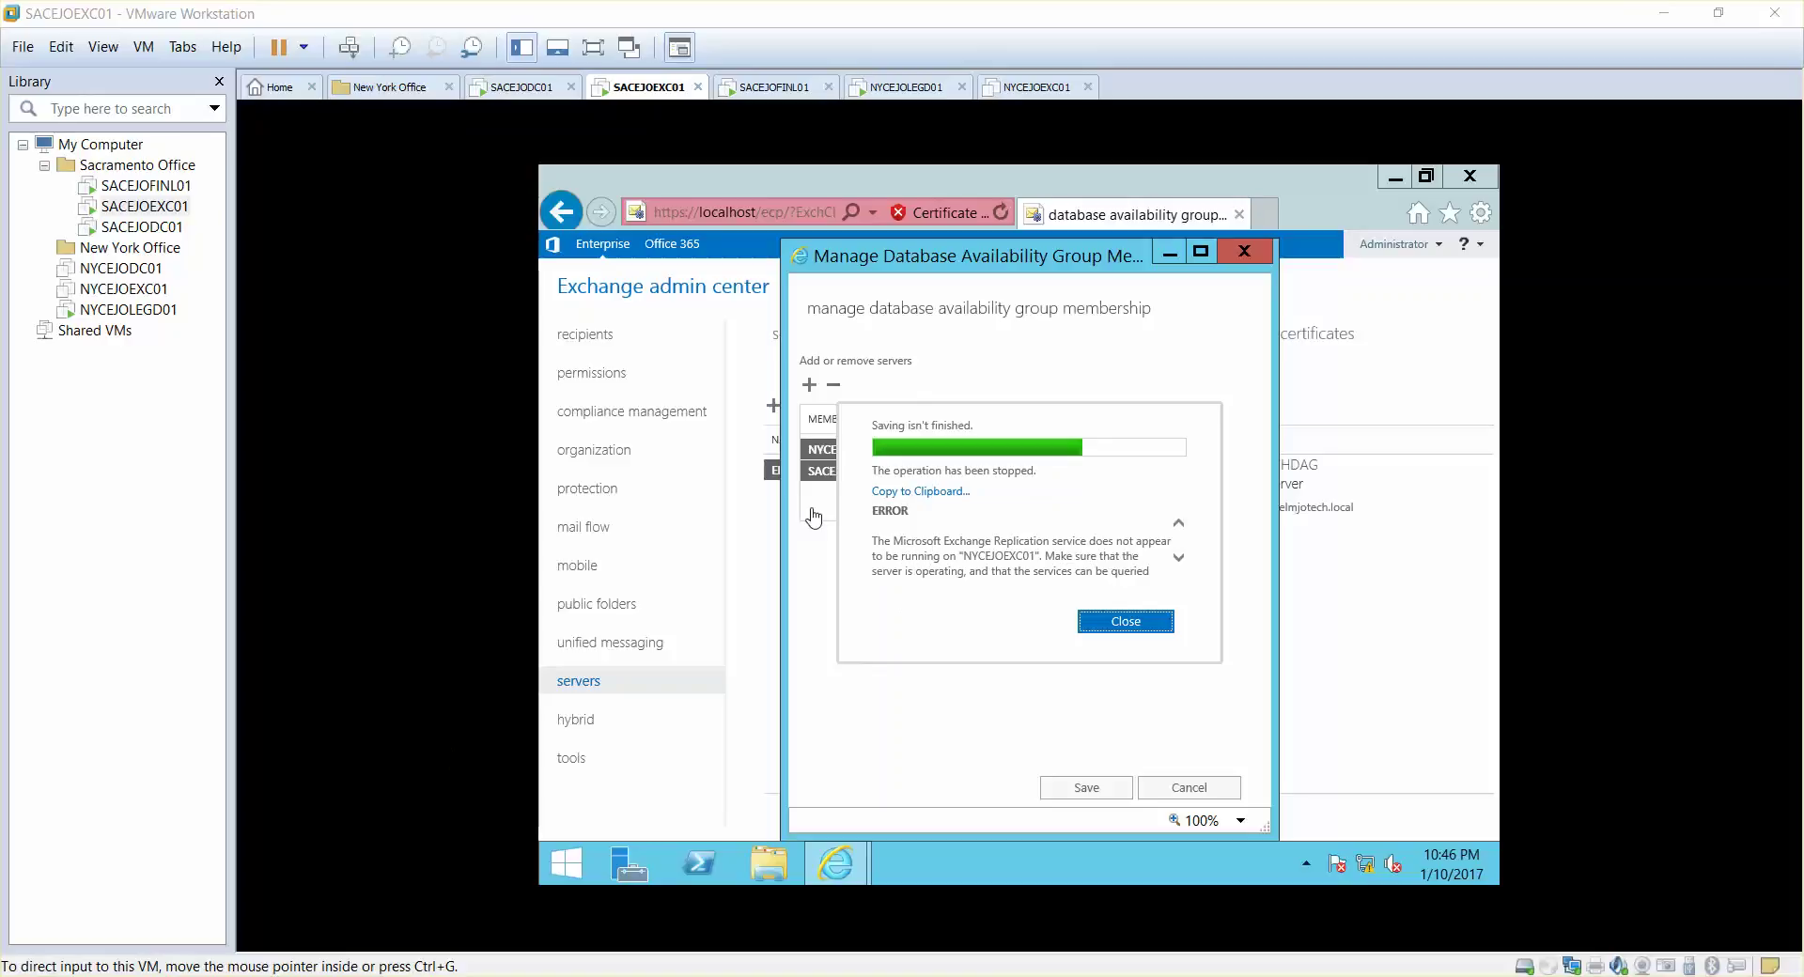
Step: Power on the NYCEJOEXC01 virtual machine and return to the SACEJOEXC01 virtual machine
{"action": "left_click", "coordinate": [113, 293]}
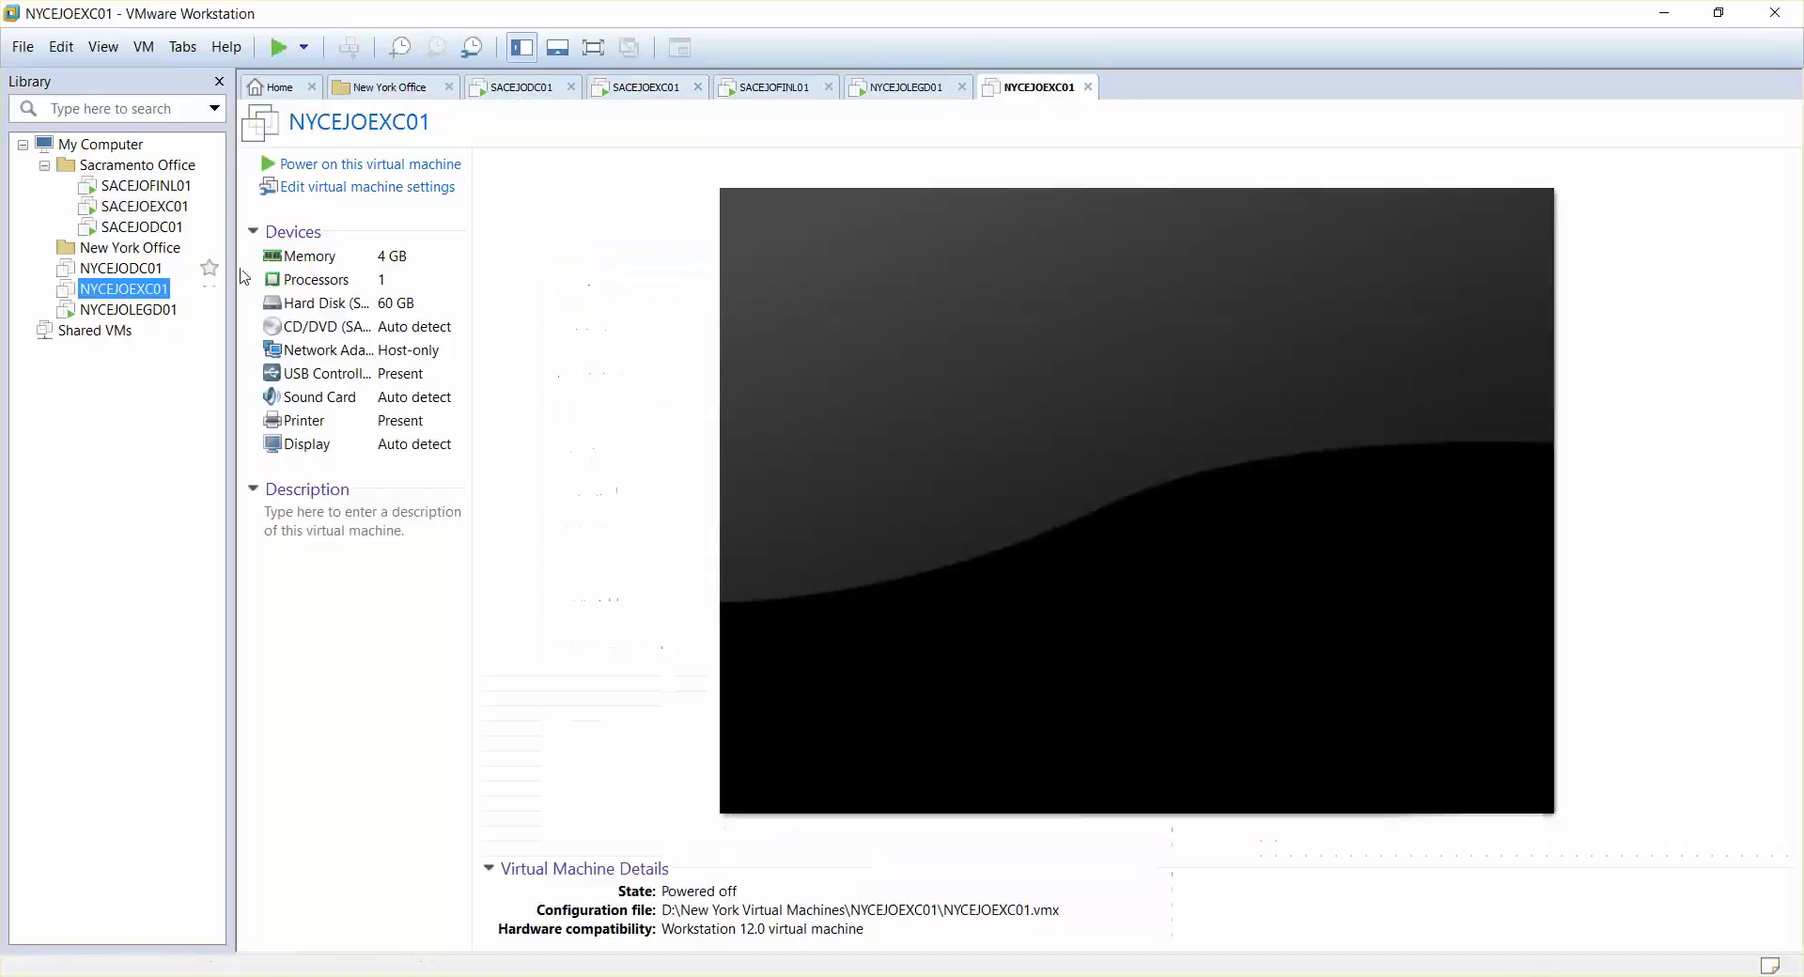
{"action": "left_click", "coordinate": [364, 167]}
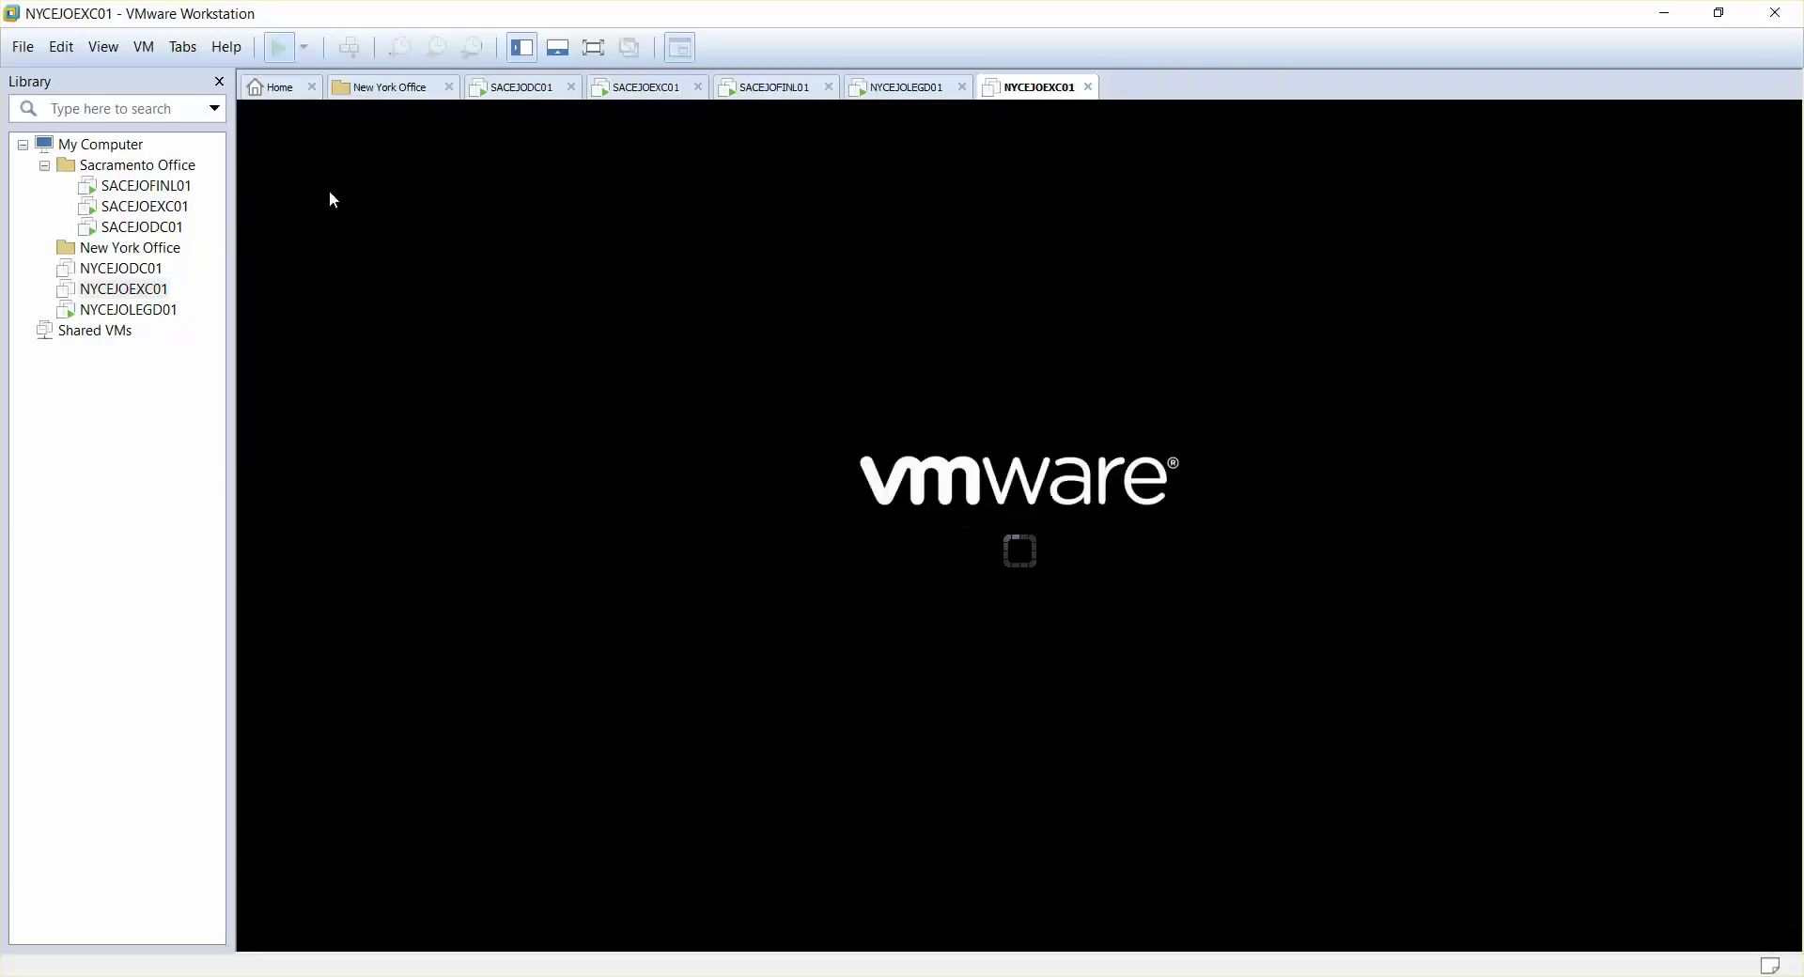
{"action": "left_click", "coordinate": [139, 209]}
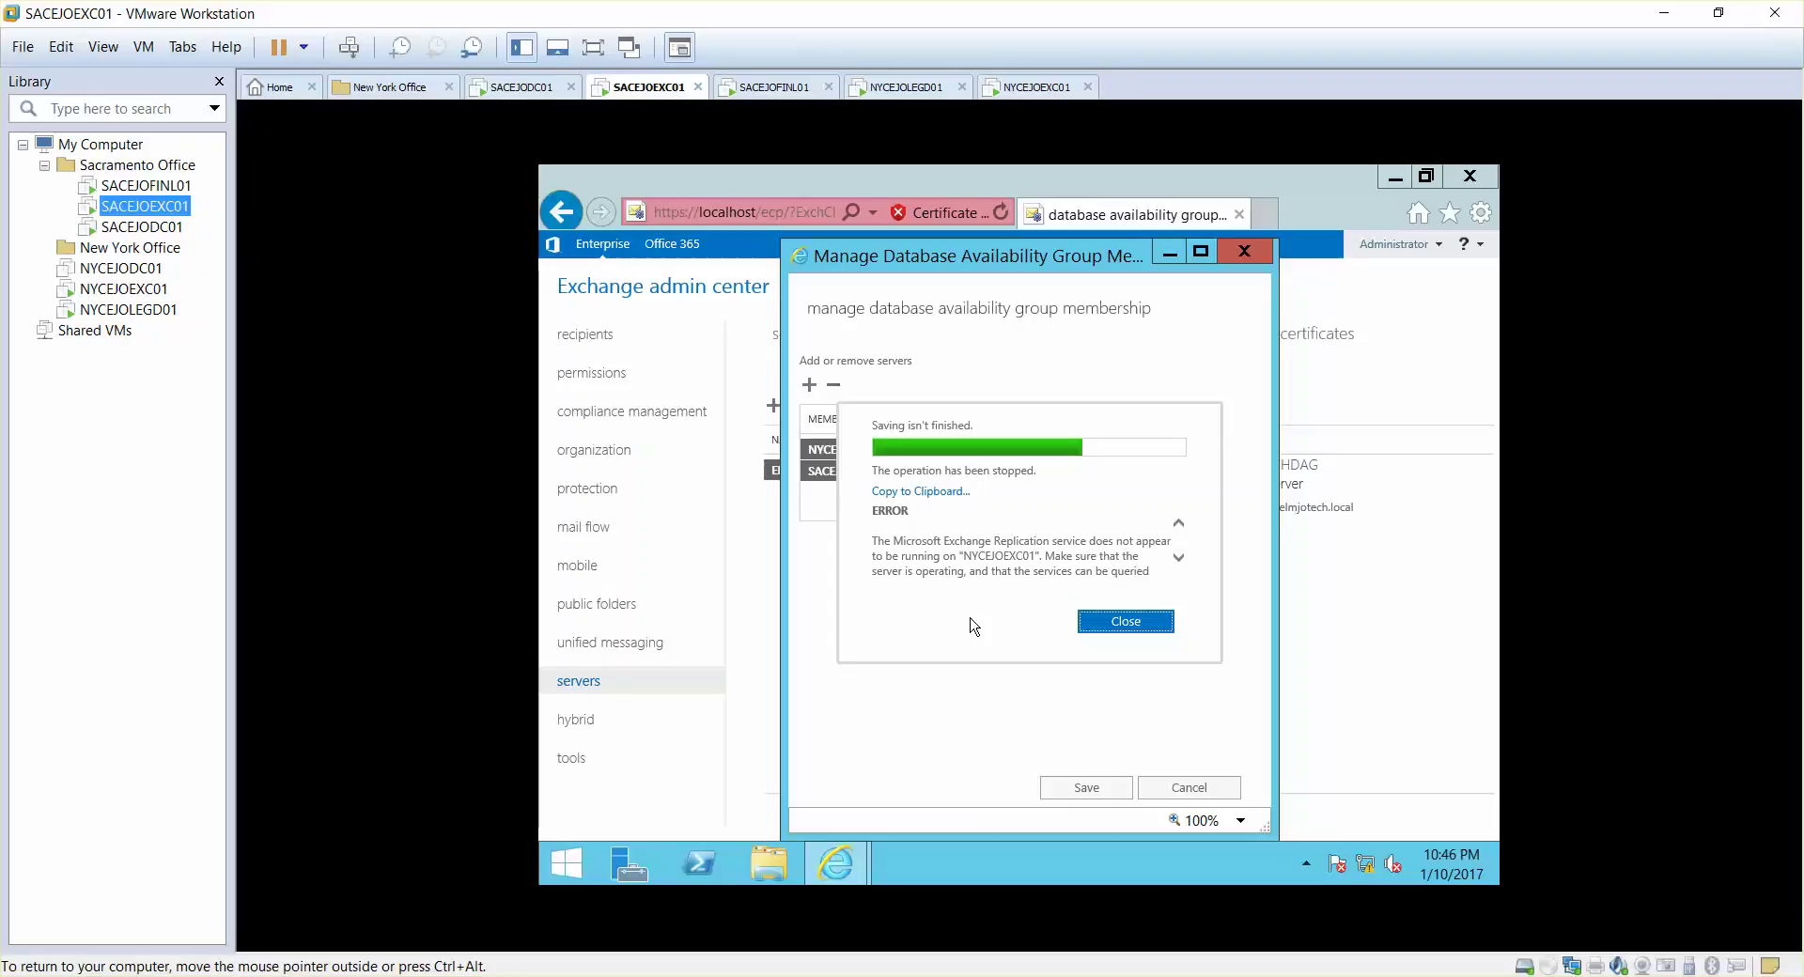
Step: Check that the NYCEJOEXC01 virtual machine has started, then retry saving the ELMJOTECHDAG membership on SACEJOEXC01 and read the full result message
{"action": "left_click", "coordinate": [1149, 631]}
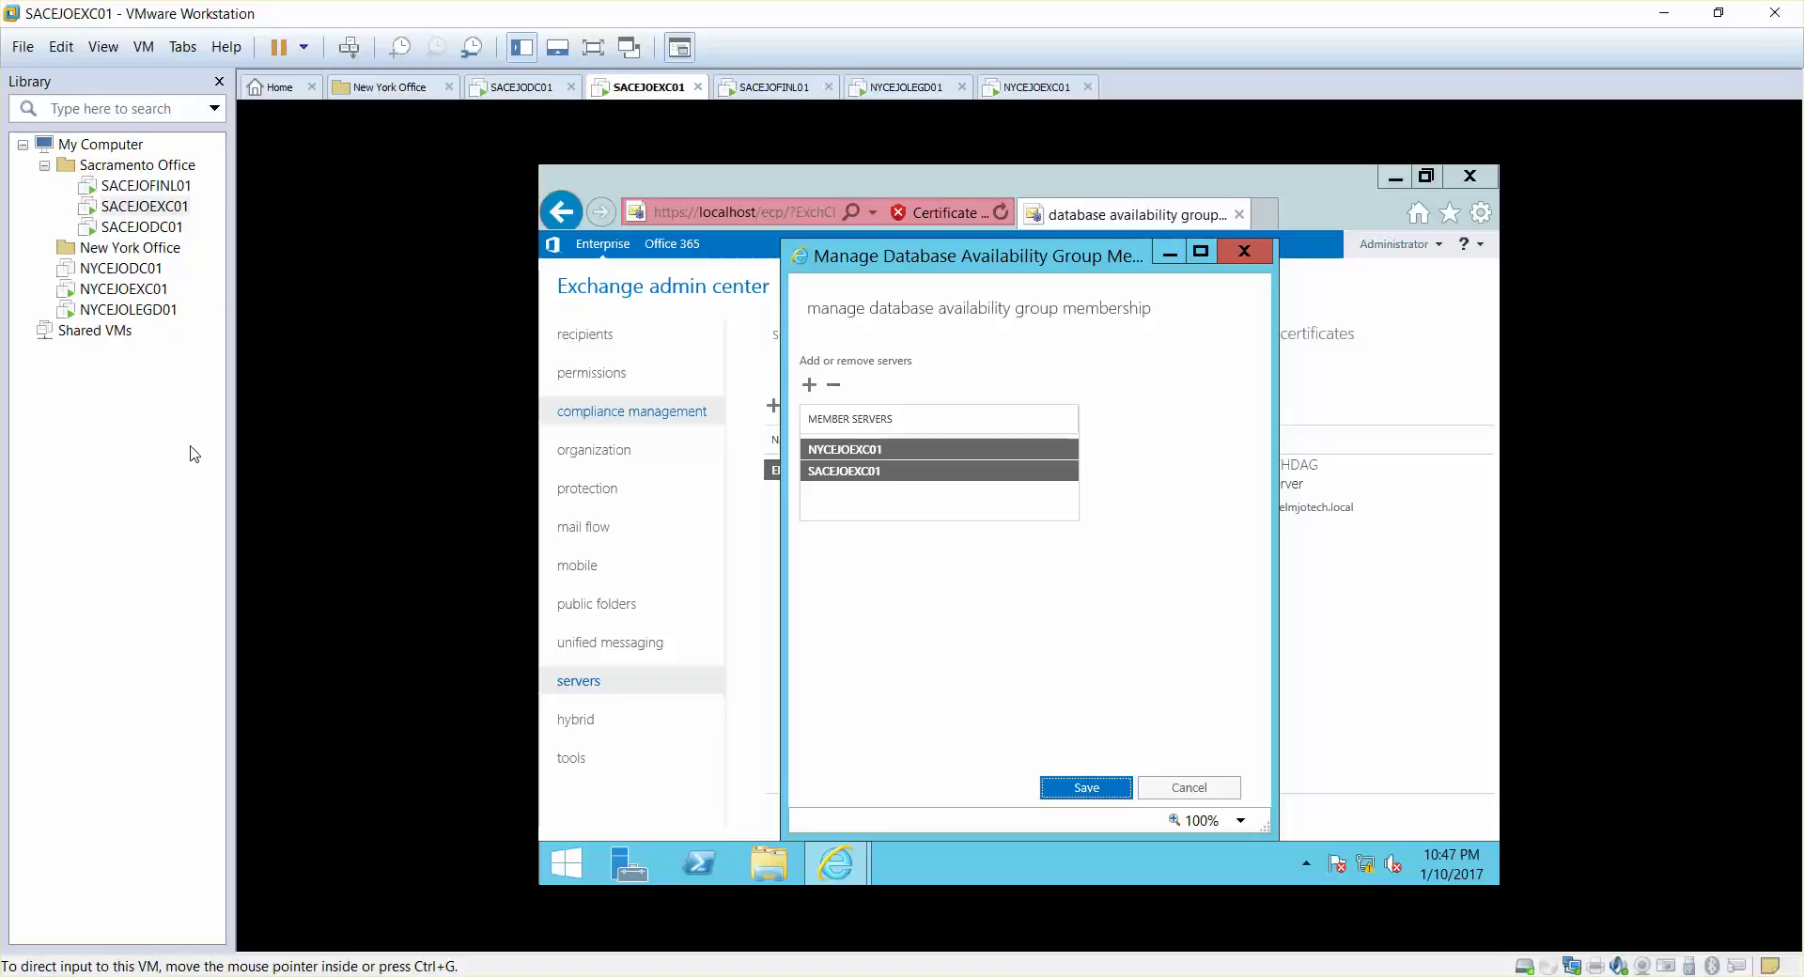
{"action": "left_click", "coordinate": [146, 293]}
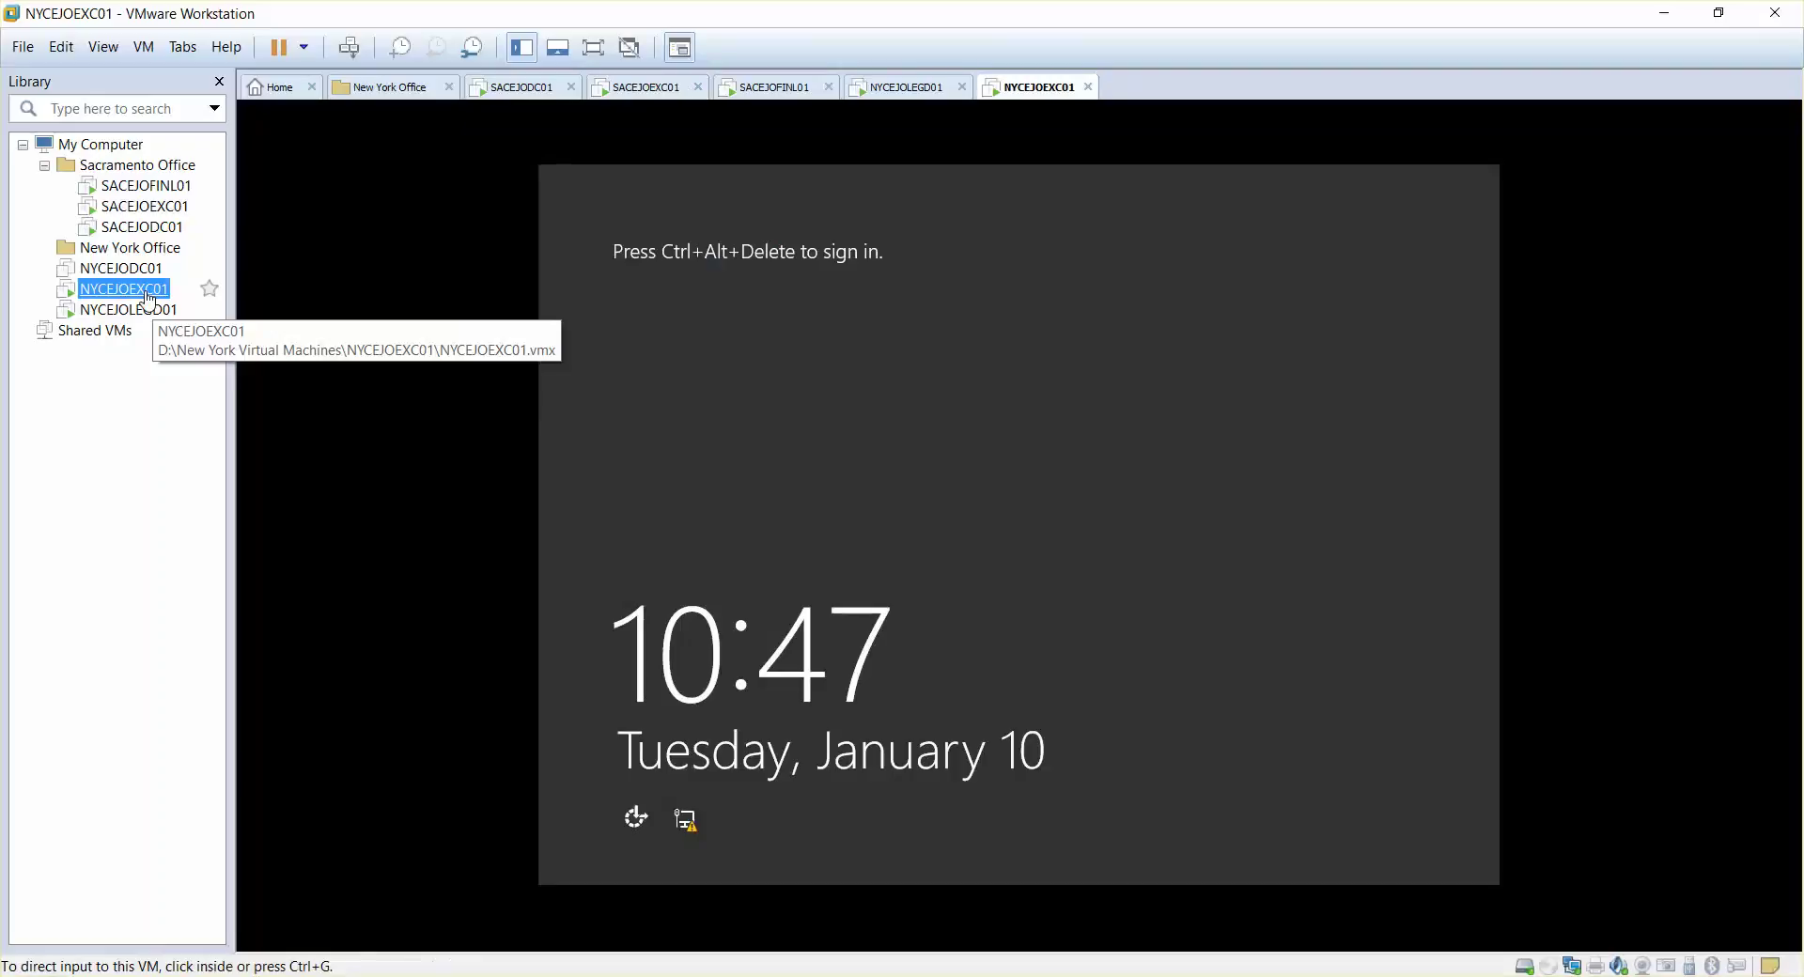
{"action": "left_click", "coordinate": [139, 208]}
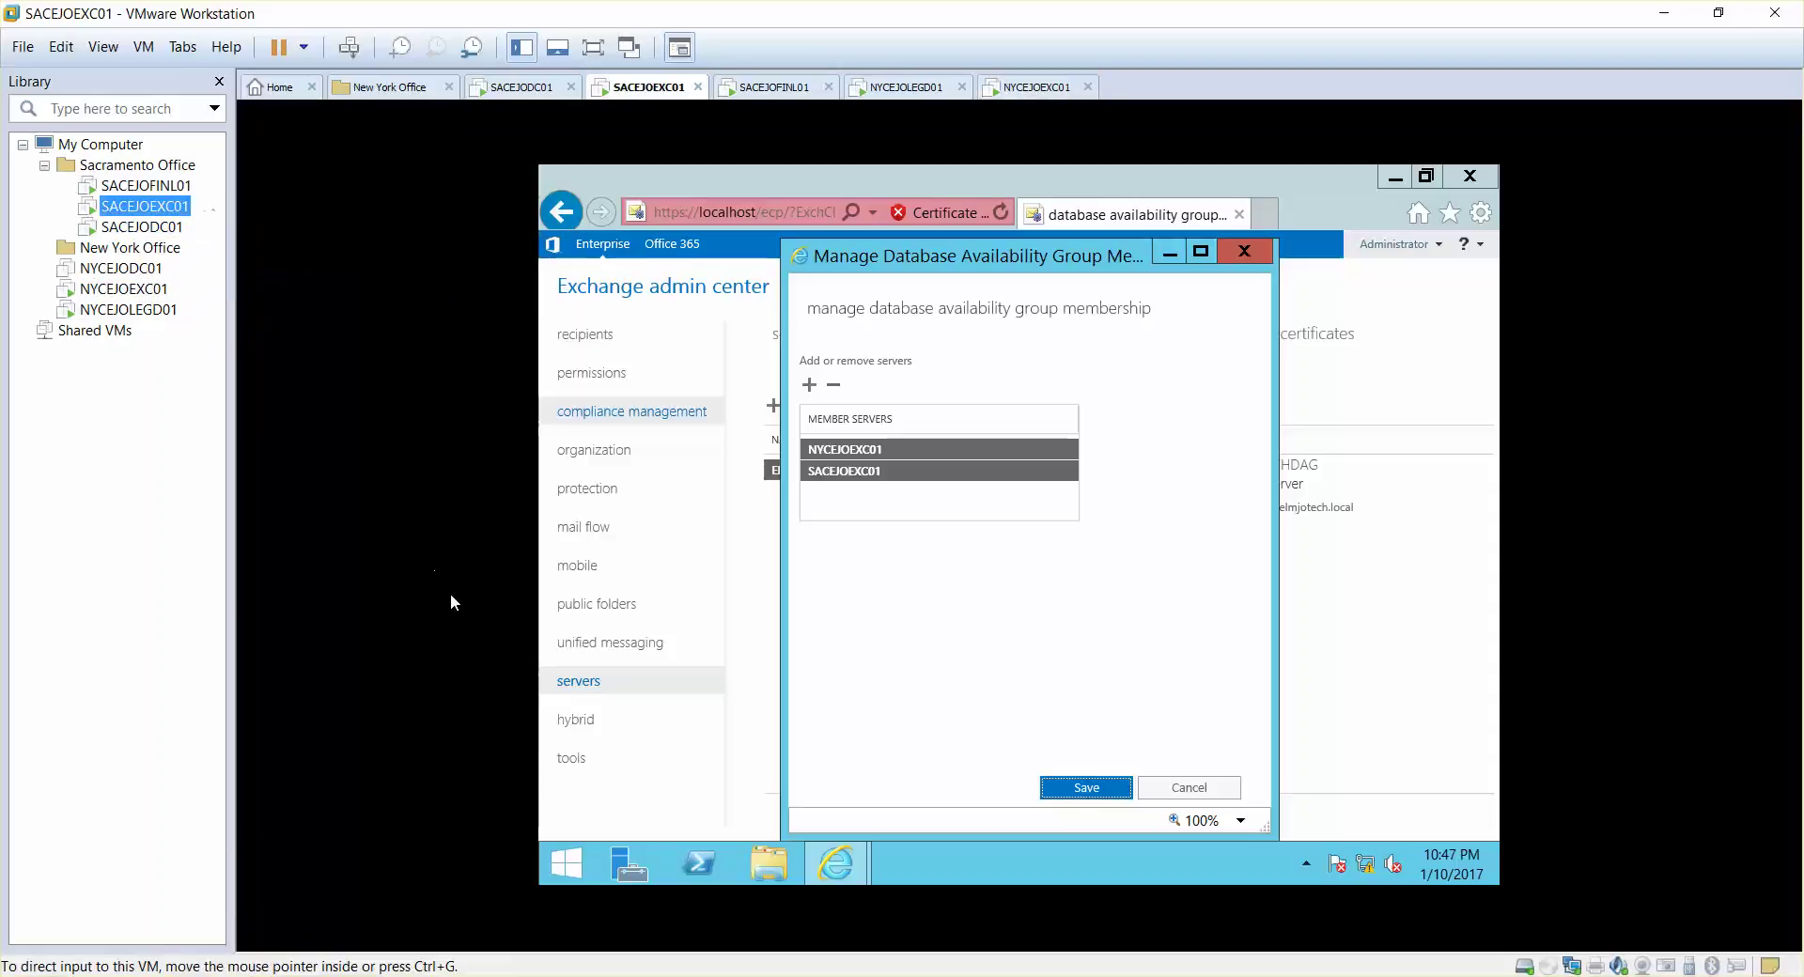
{"action": "left_click", "coordinate": [1083, 790]}
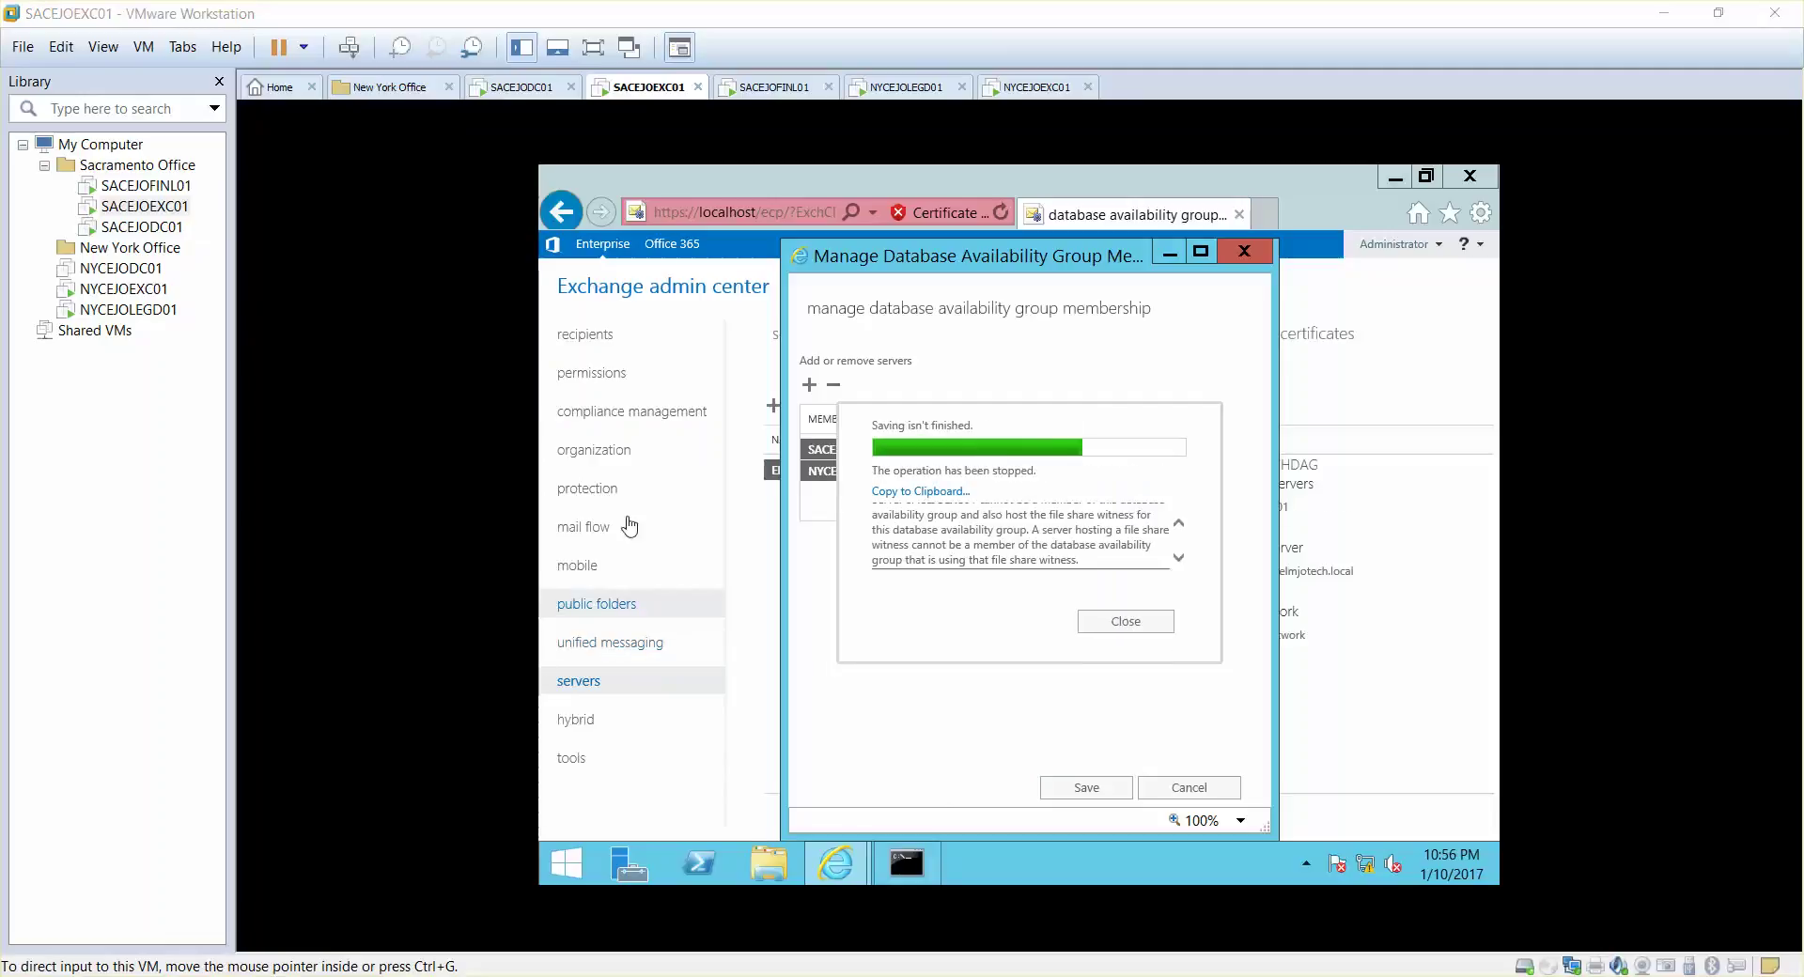
{"action": "left_click", "coordinate": [1179, 525]}
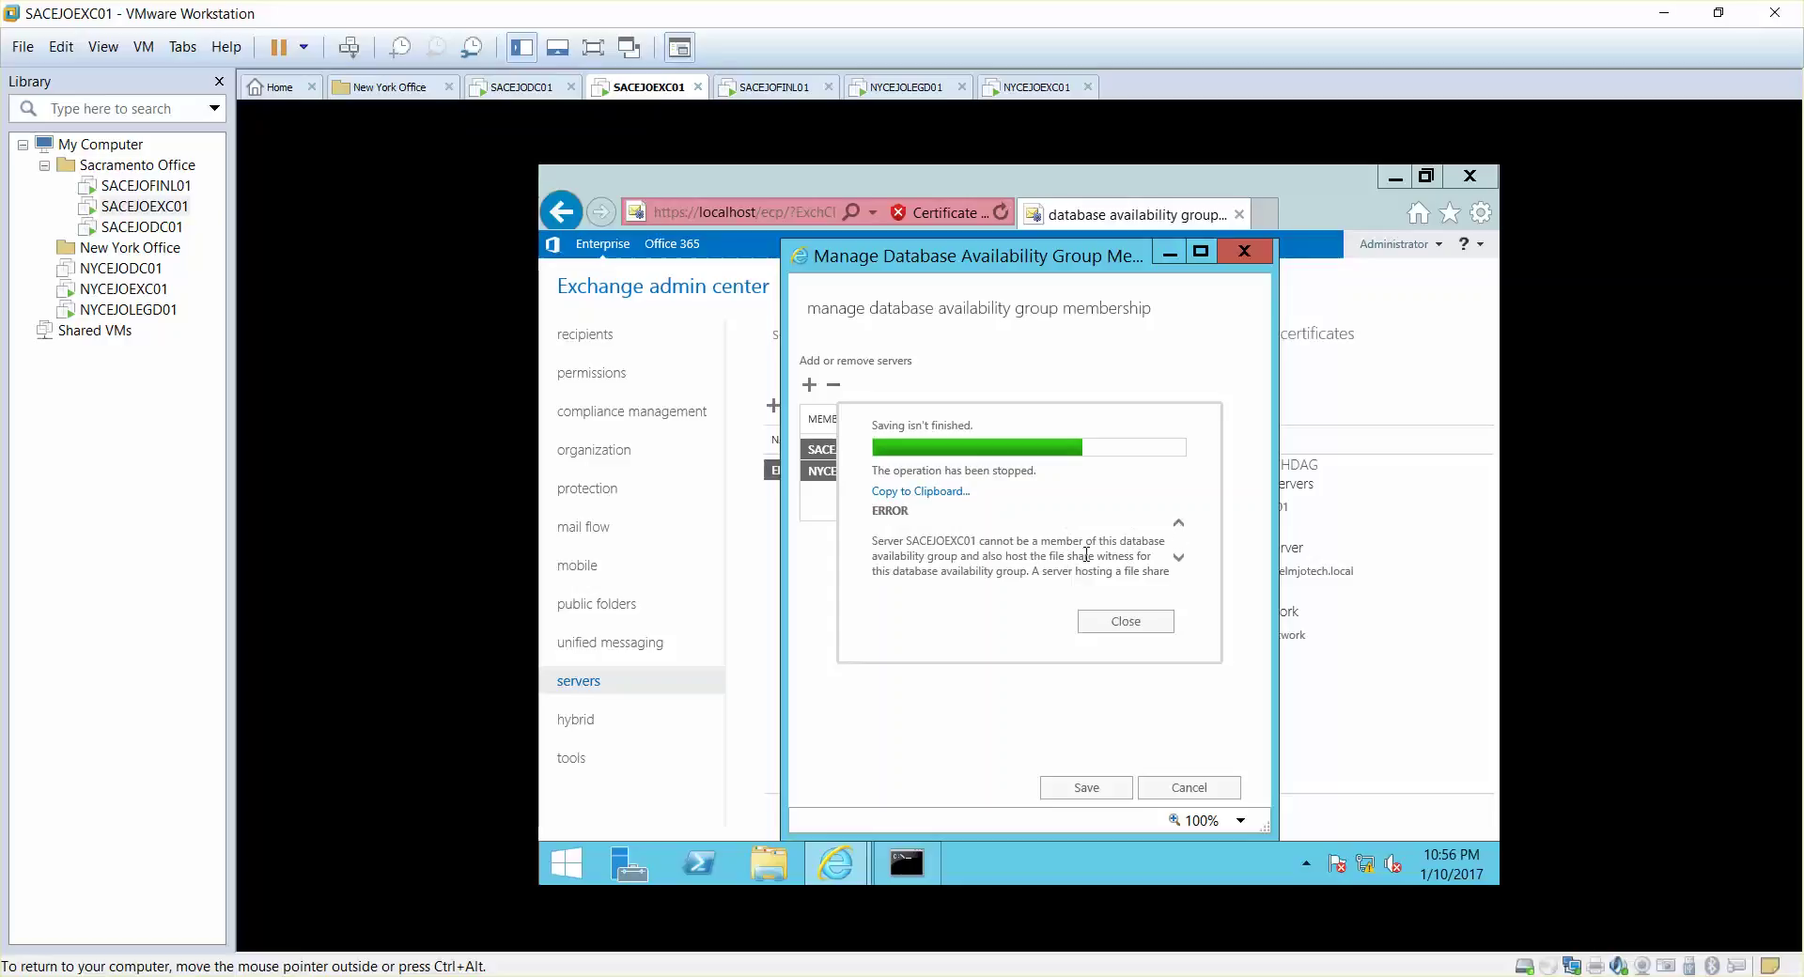
{"action": "left_click", "coordinate": [1178, 558]}
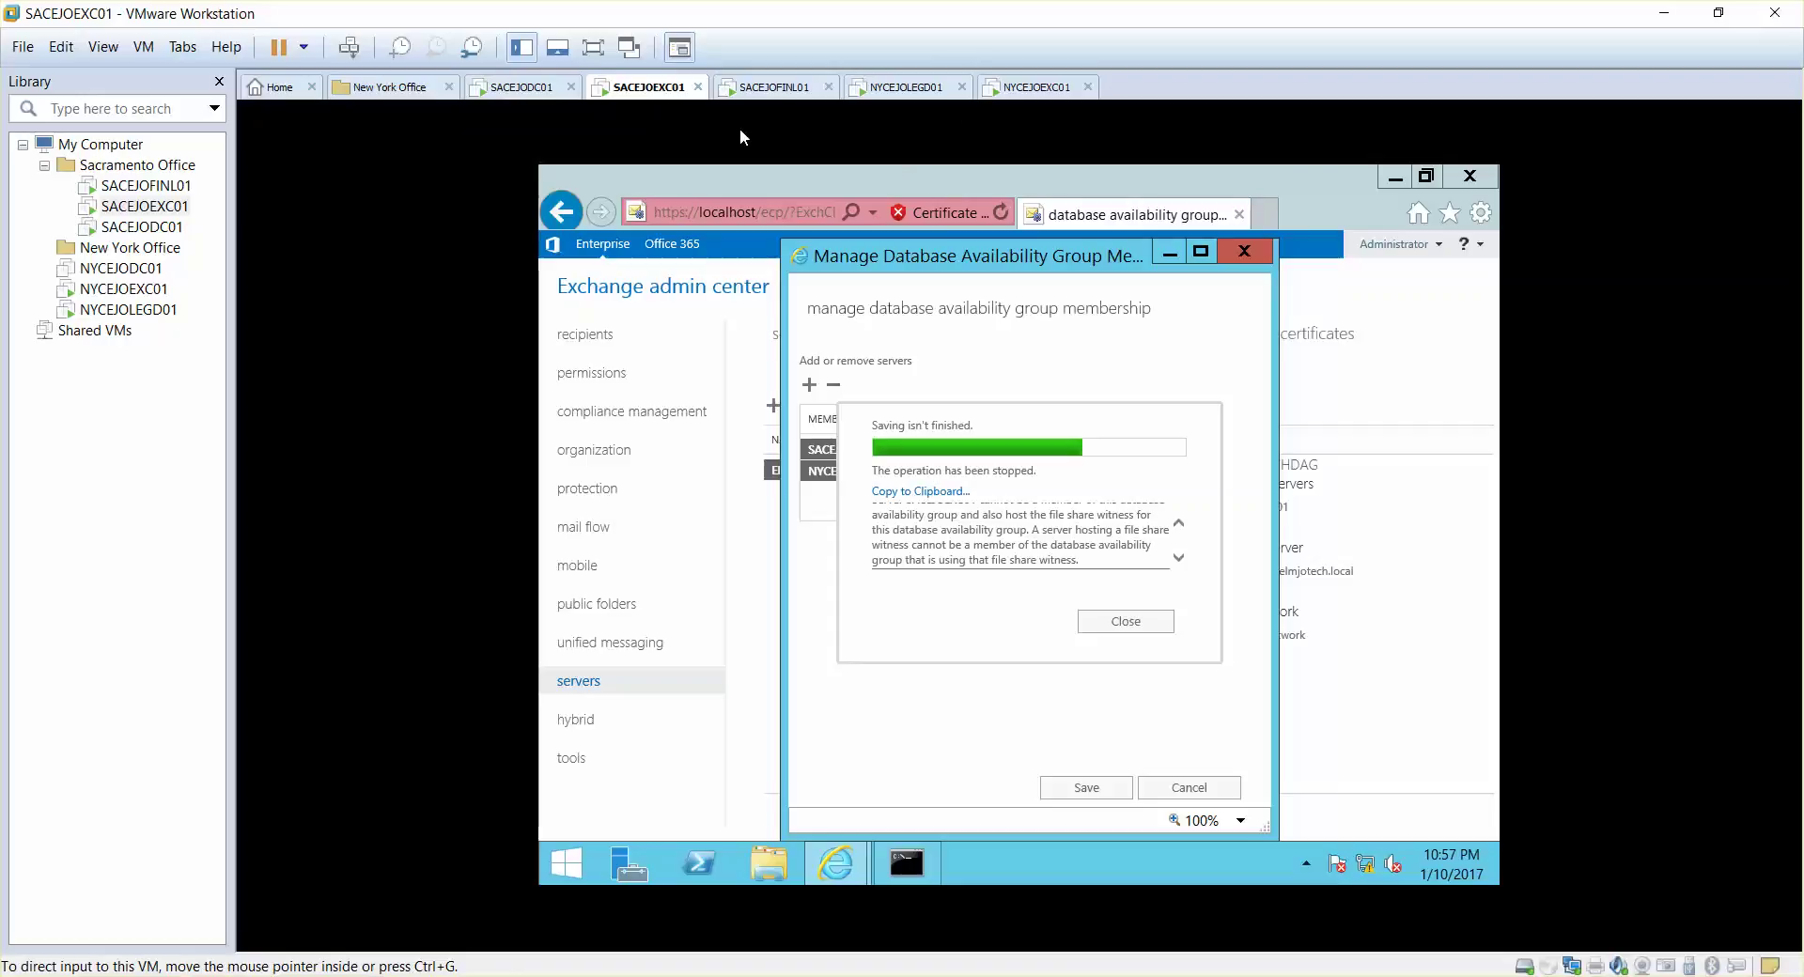
Step: Switch to the SACEJODC01 virtual machine and unlock the Administrator session by entering the account password
{"action": "left_click", "coordinate": [512, 90]}
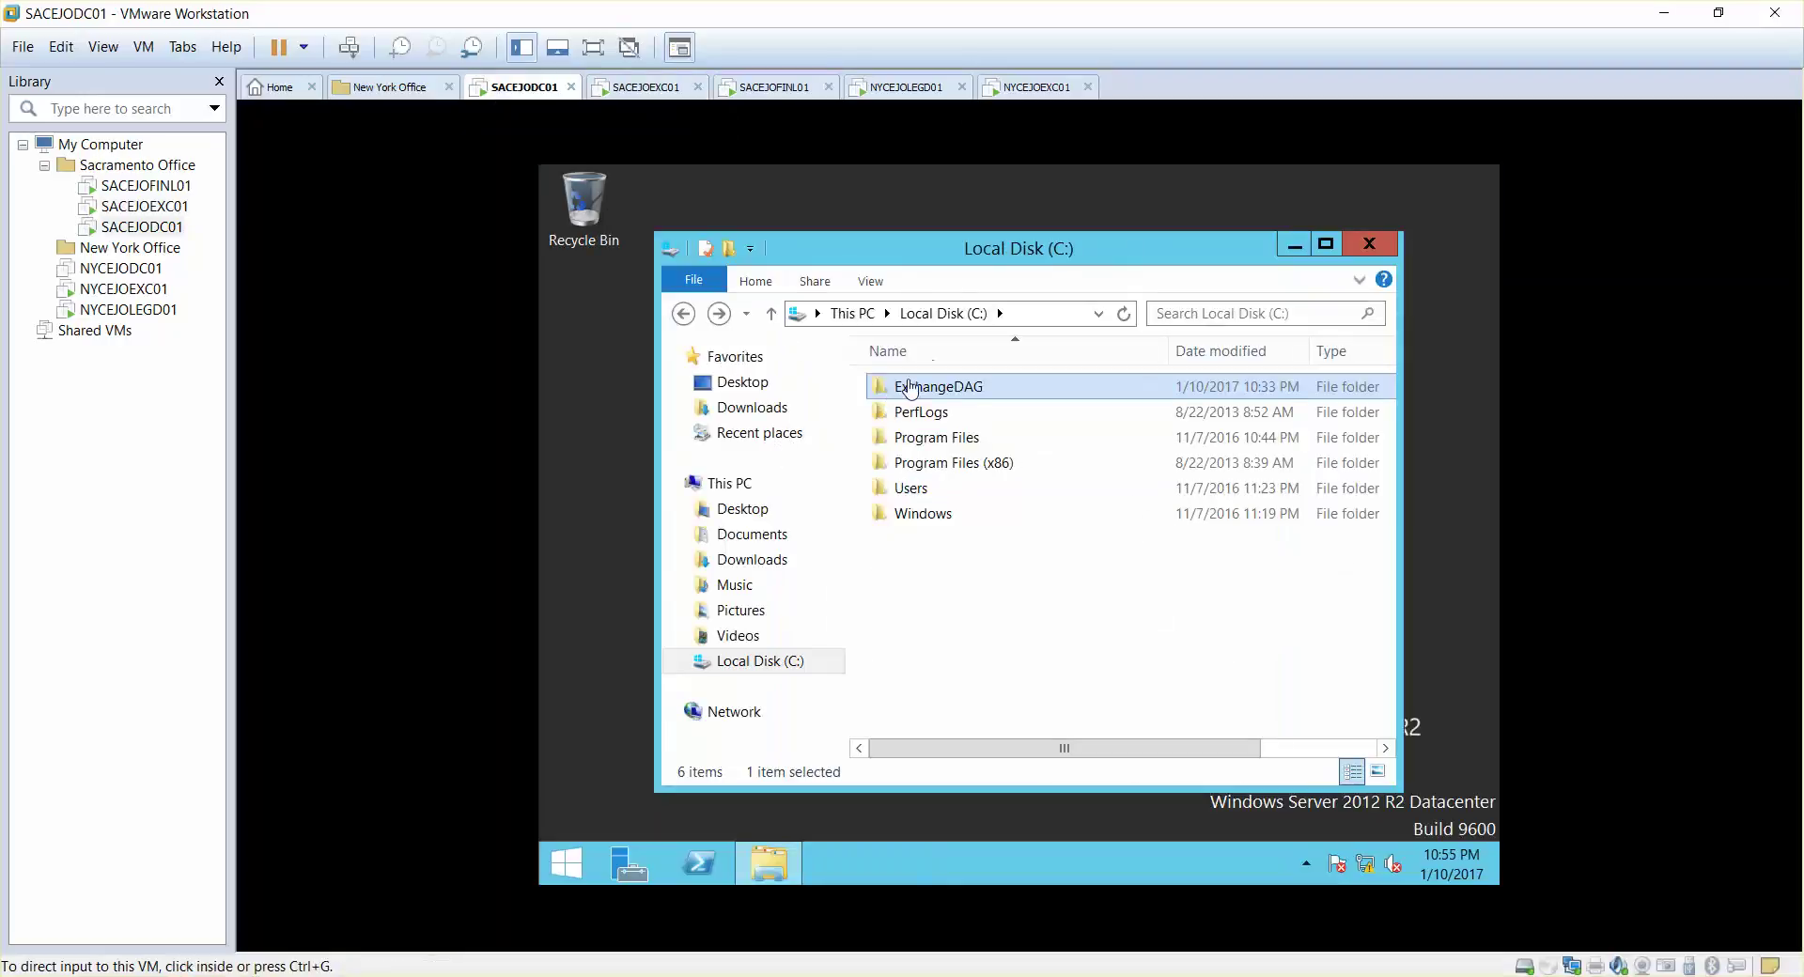
{"action": "left_click", "coordinate": [919, 402]}
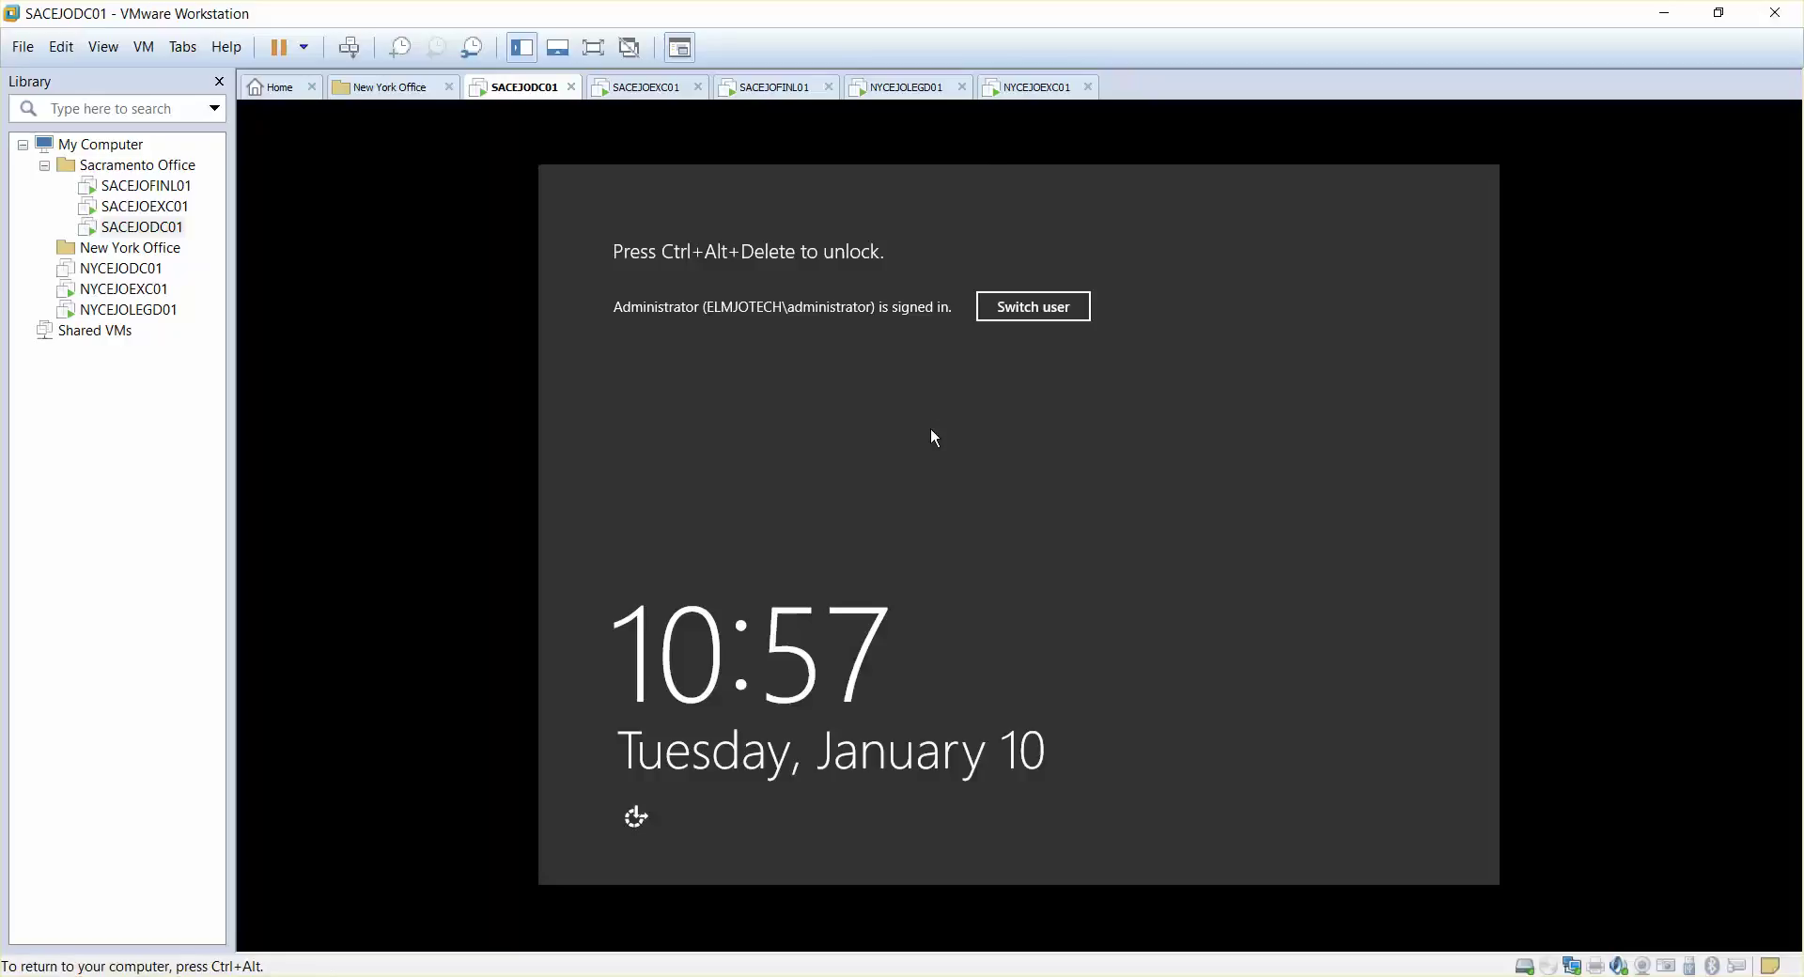
{"action": "key", "text": "ctrl+alt"}
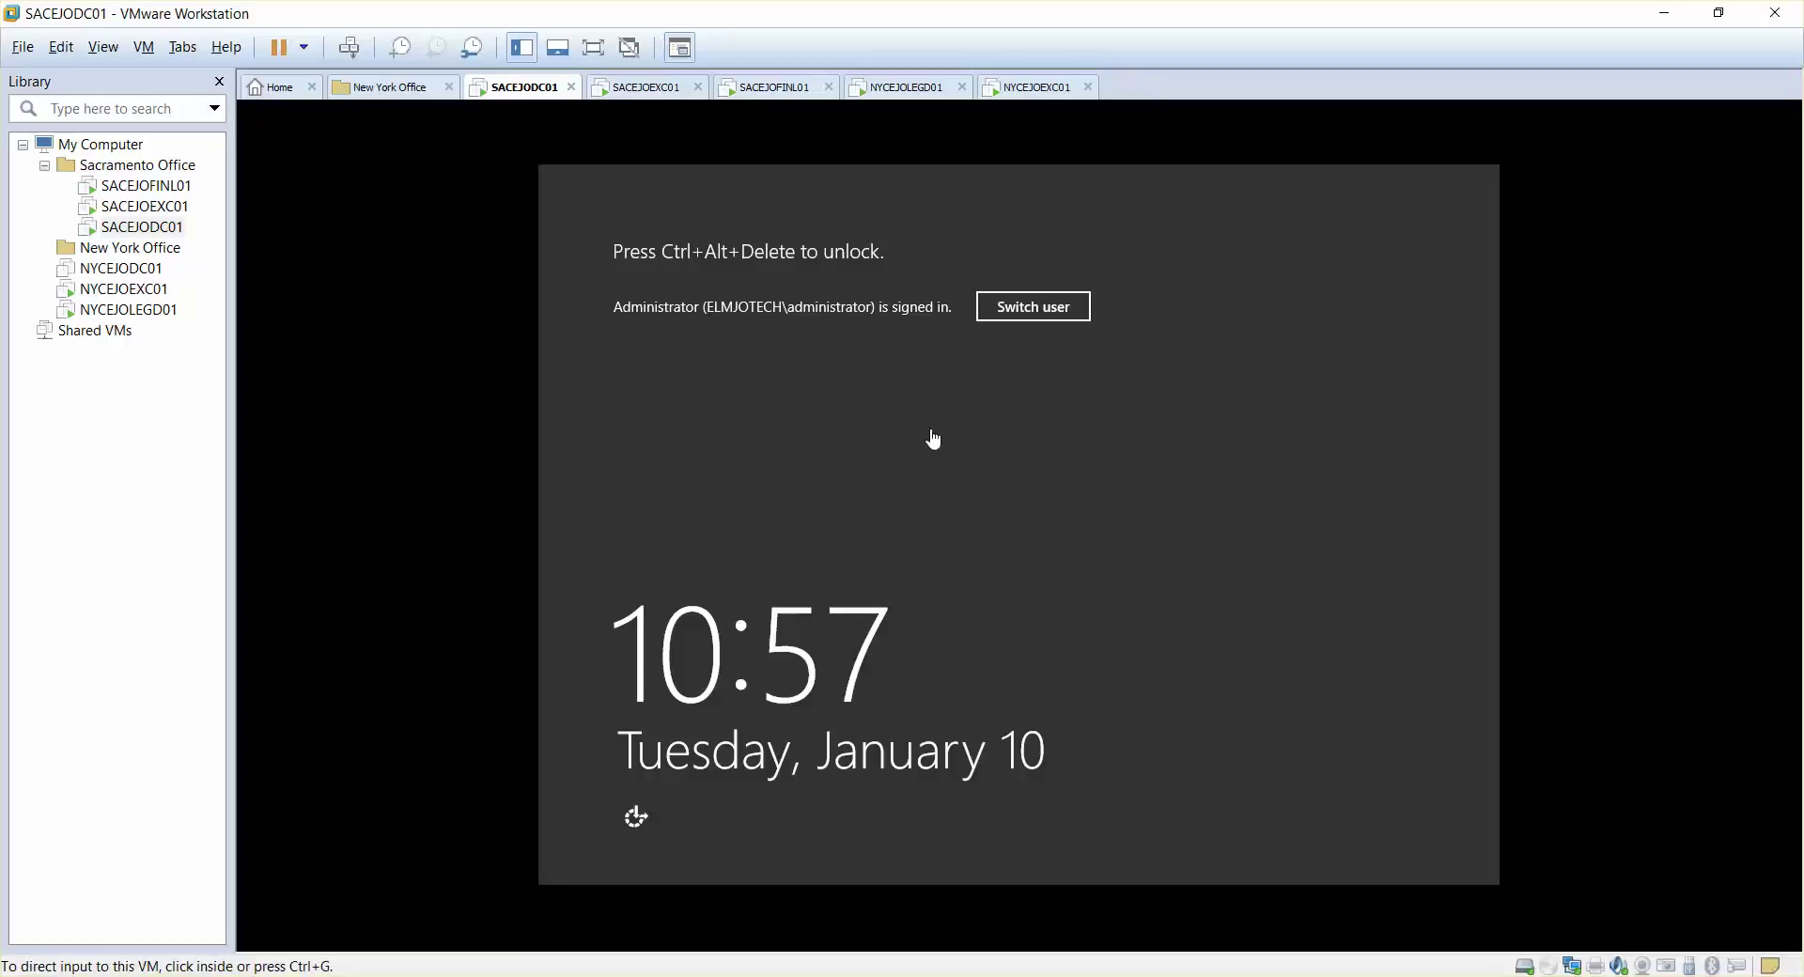
{"action": "left_click", "coordinate": [933, 438]}
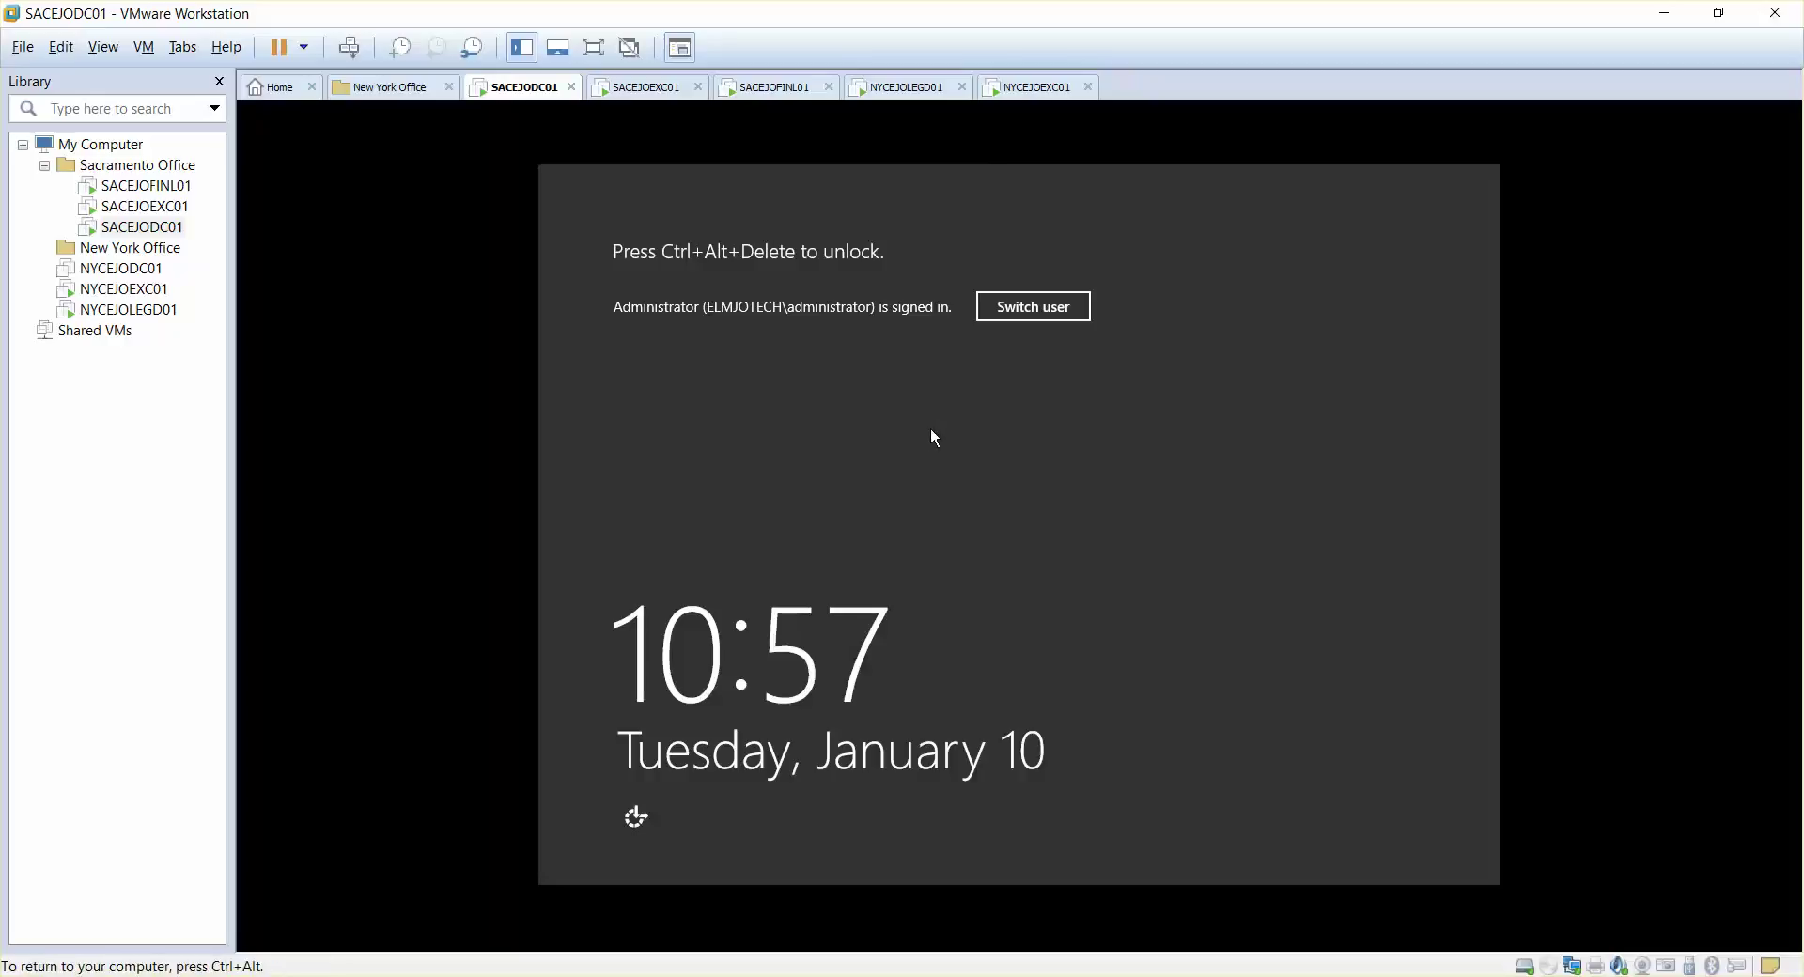
{"action": "key", "text": "ctrl+alt+Insert"}
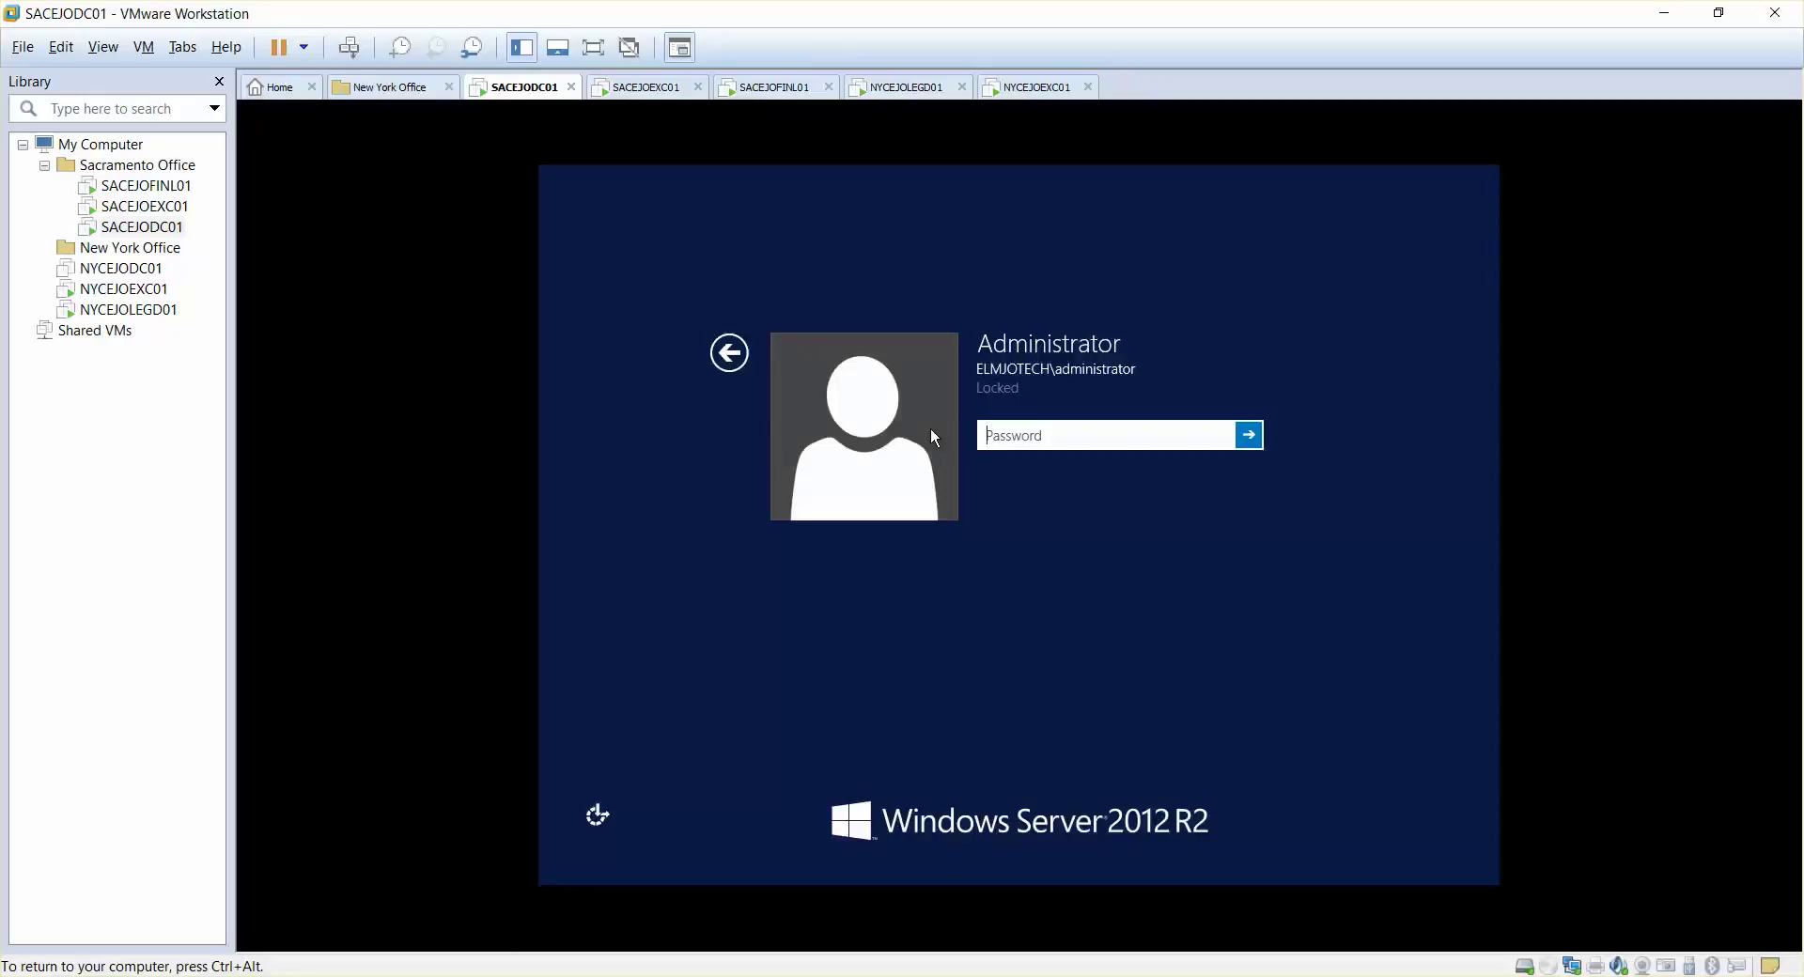
{"action": "type", "text": "********"}
{"action": "key", "text": "Return"}
{"action": "type", "text": "••••••••"}
{"action": "key", "text": "Return"}
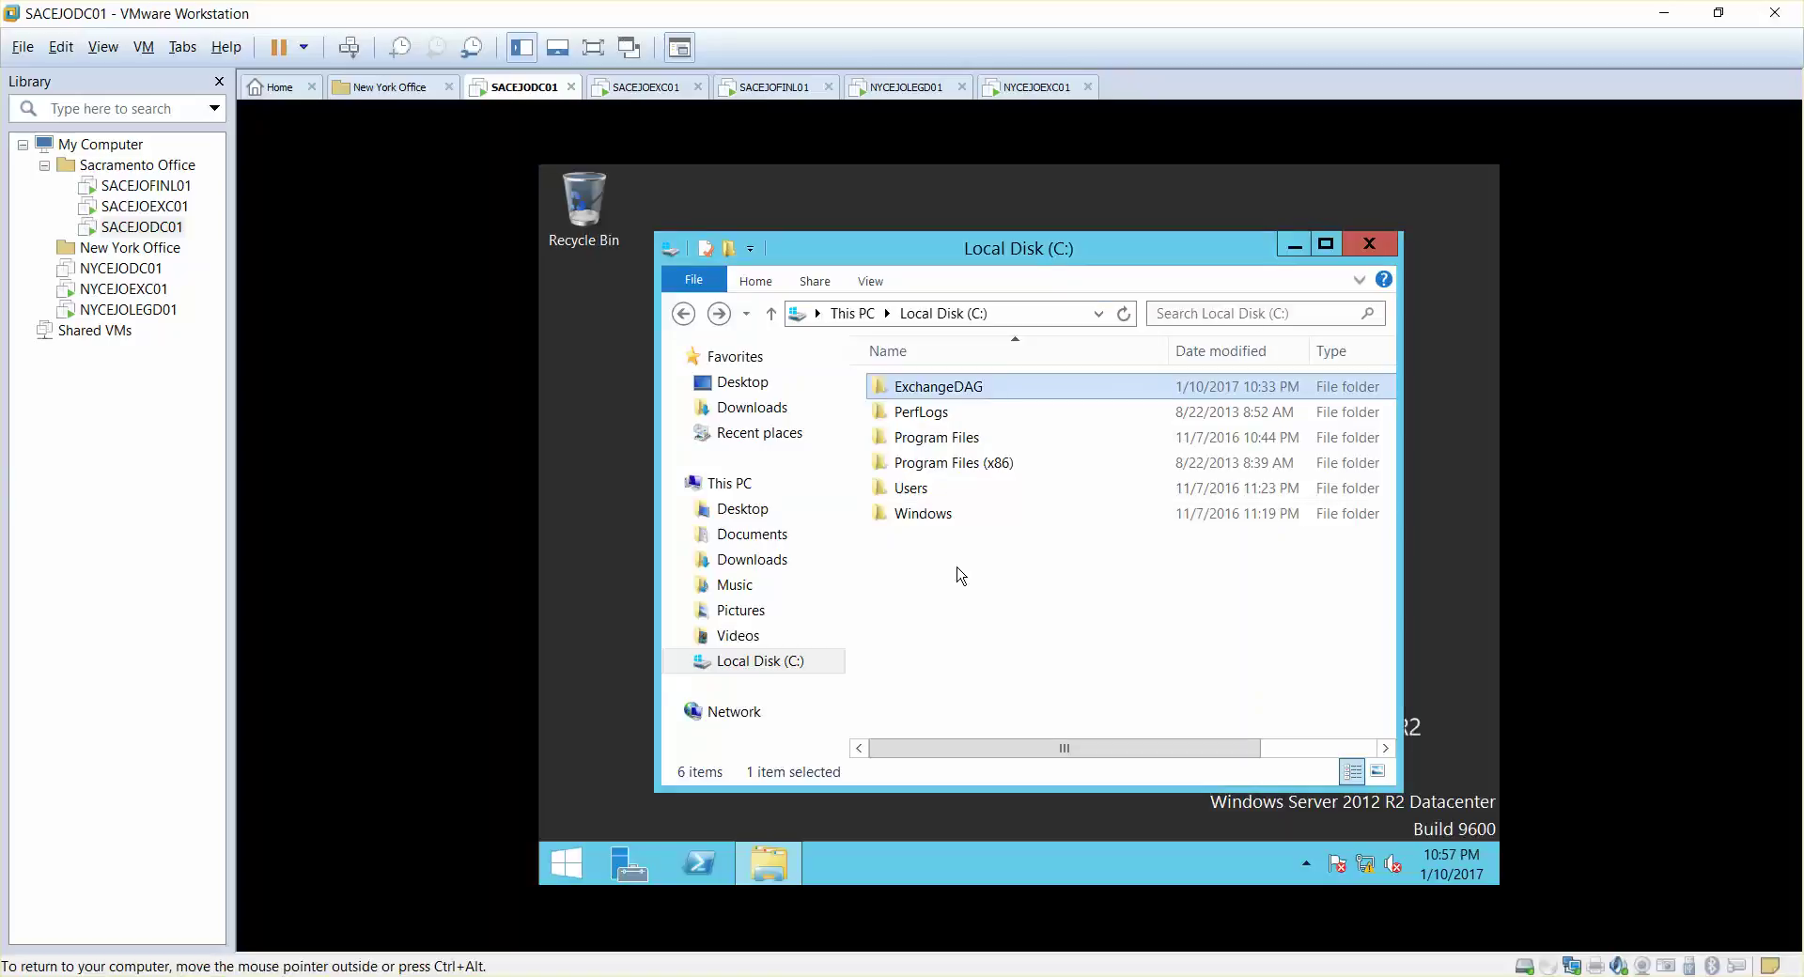
Step: Close the Local Disk (C:) window on SACEJODC01 and open Administrative Tools in a maximized window
{"action": "left_click", "coordinate": [1370, 245]}
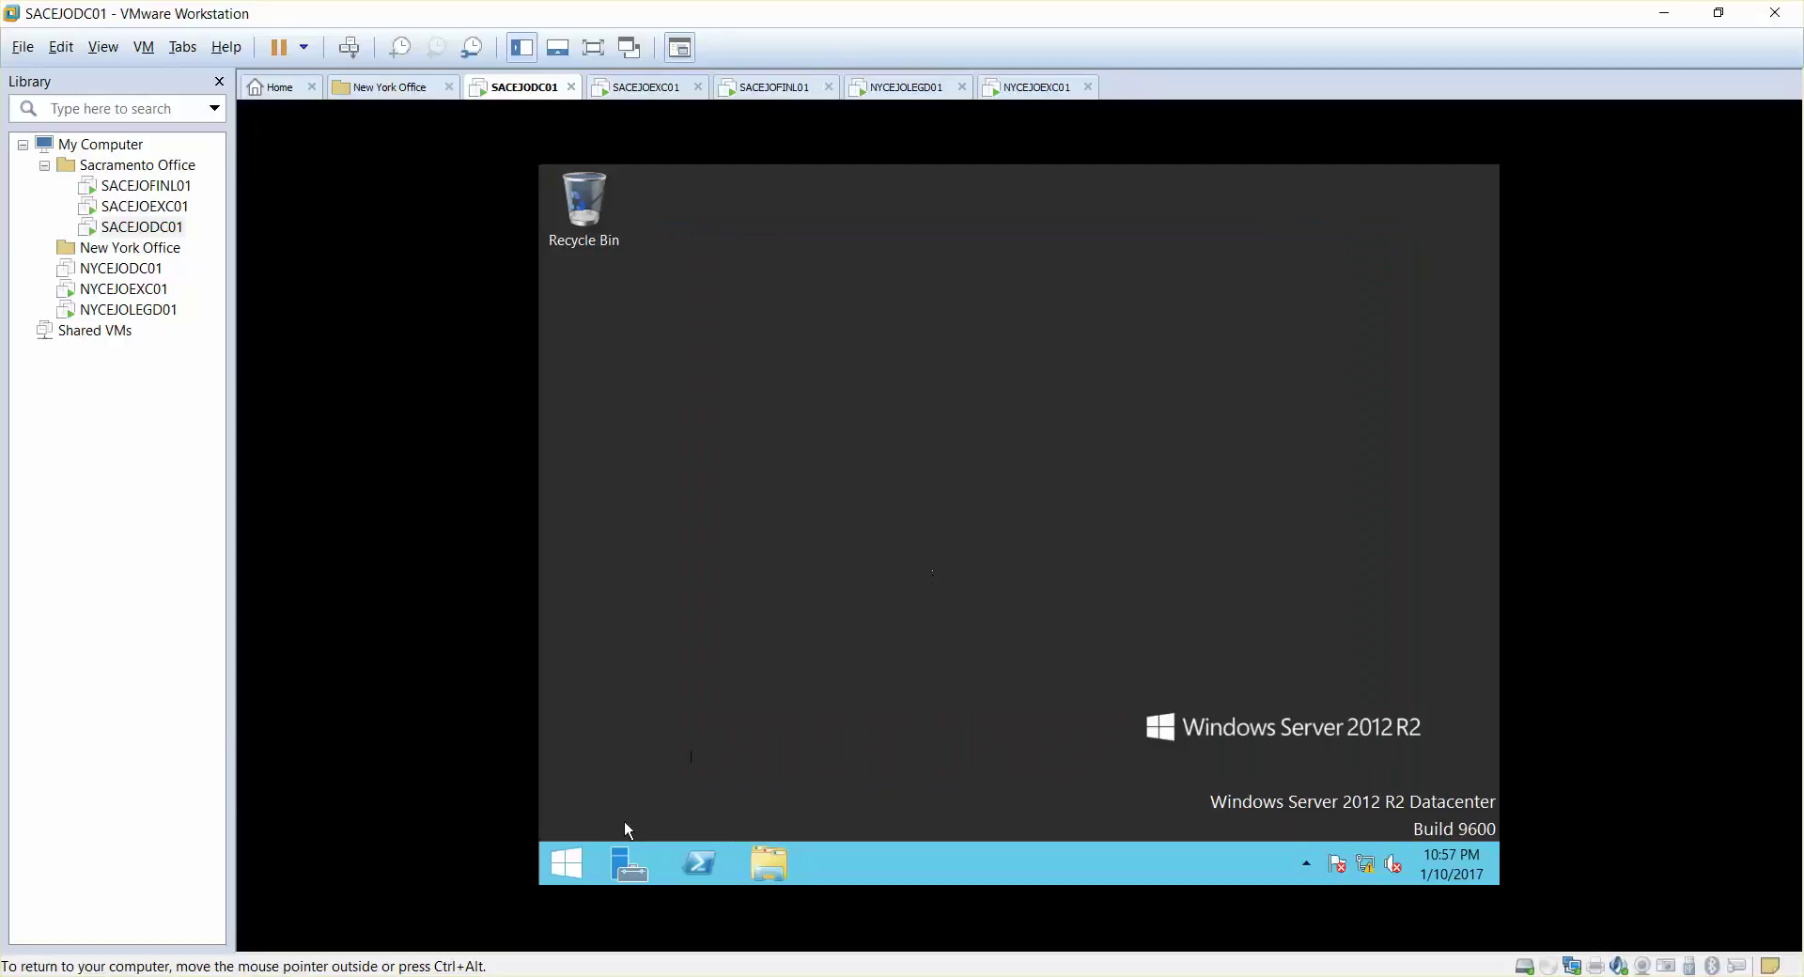
{"action": "left_click", "coordinate": [570, 865]}
{"action": "right_click", "coordinate": [706, 508]}
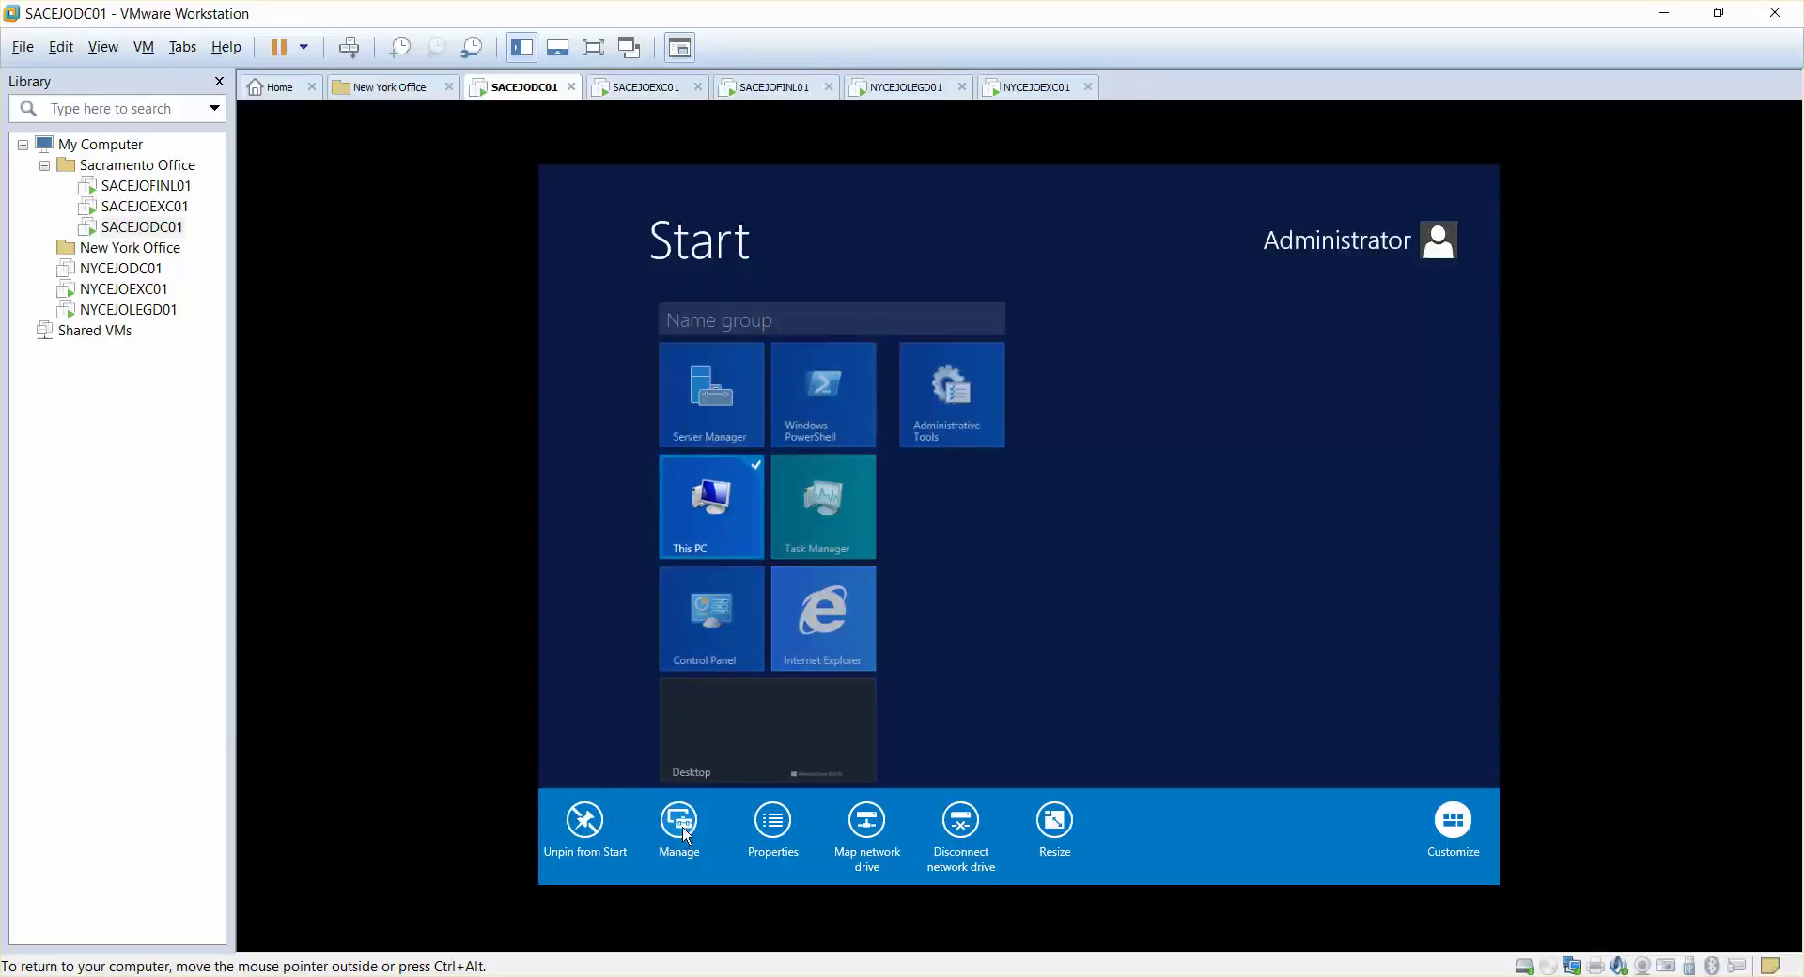
{"action": "right_click", "coordinate": [938, 393]}
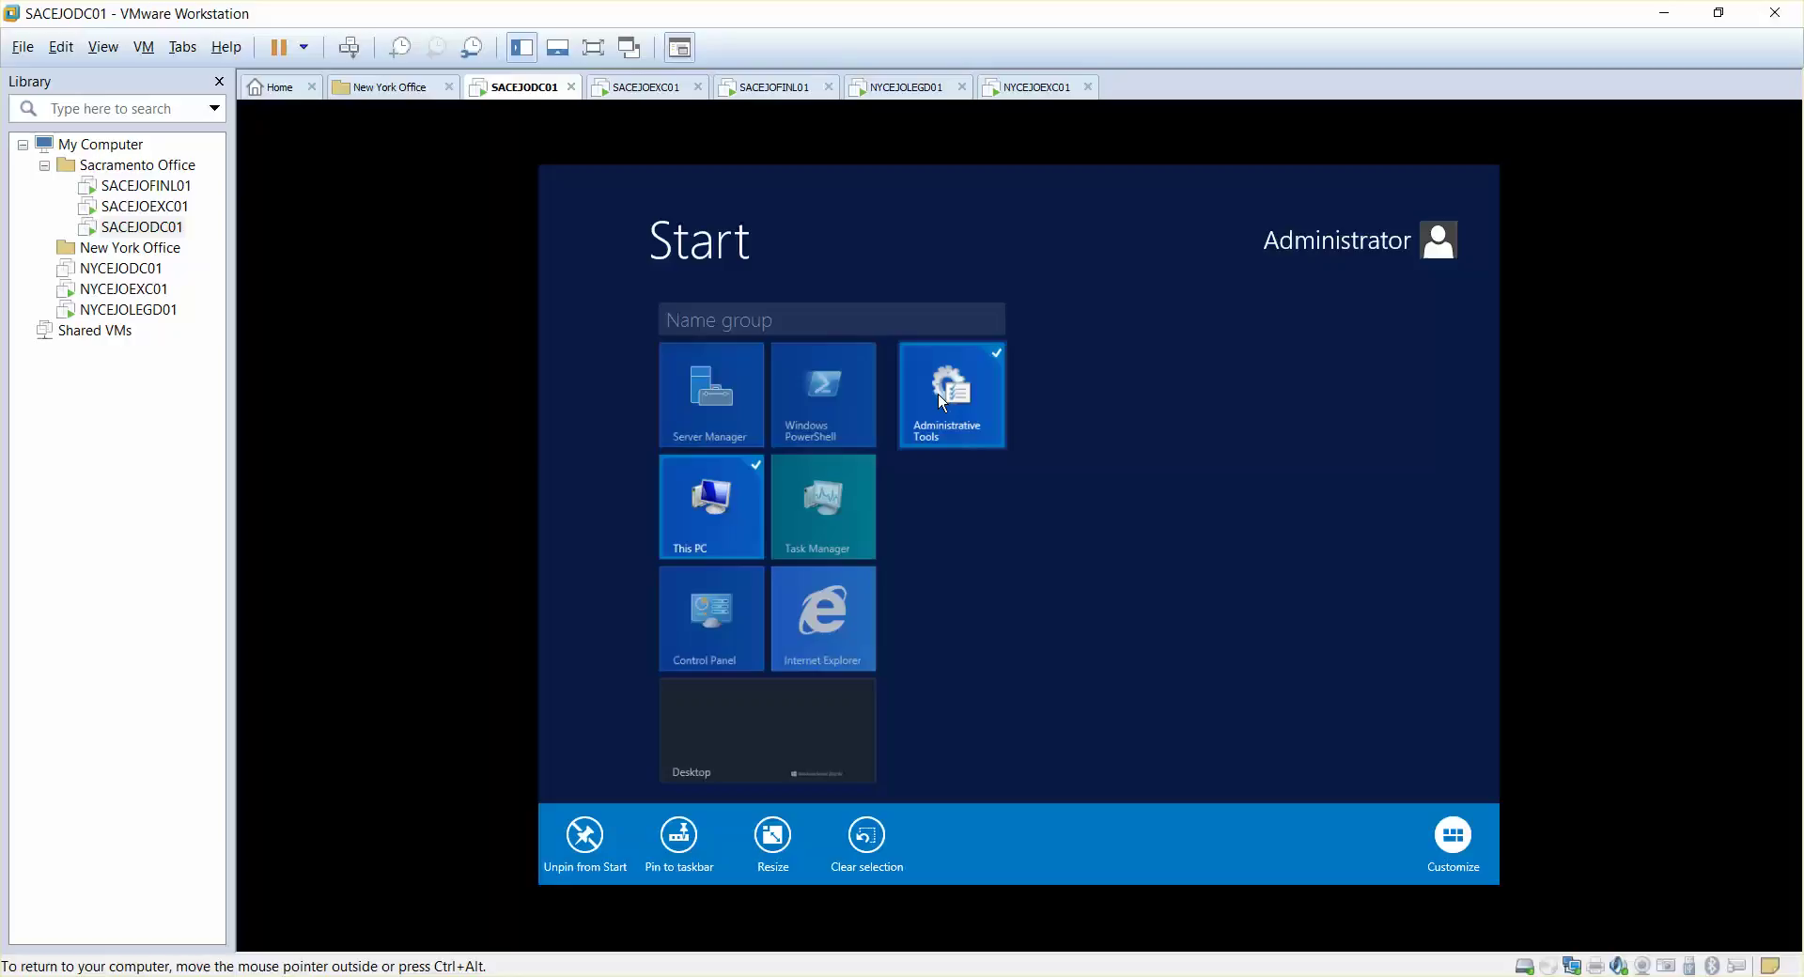
{"action": "right_click", "coordinate": [953, 393]}
{"action": "left_click", "coordinate": [1097, 559]}
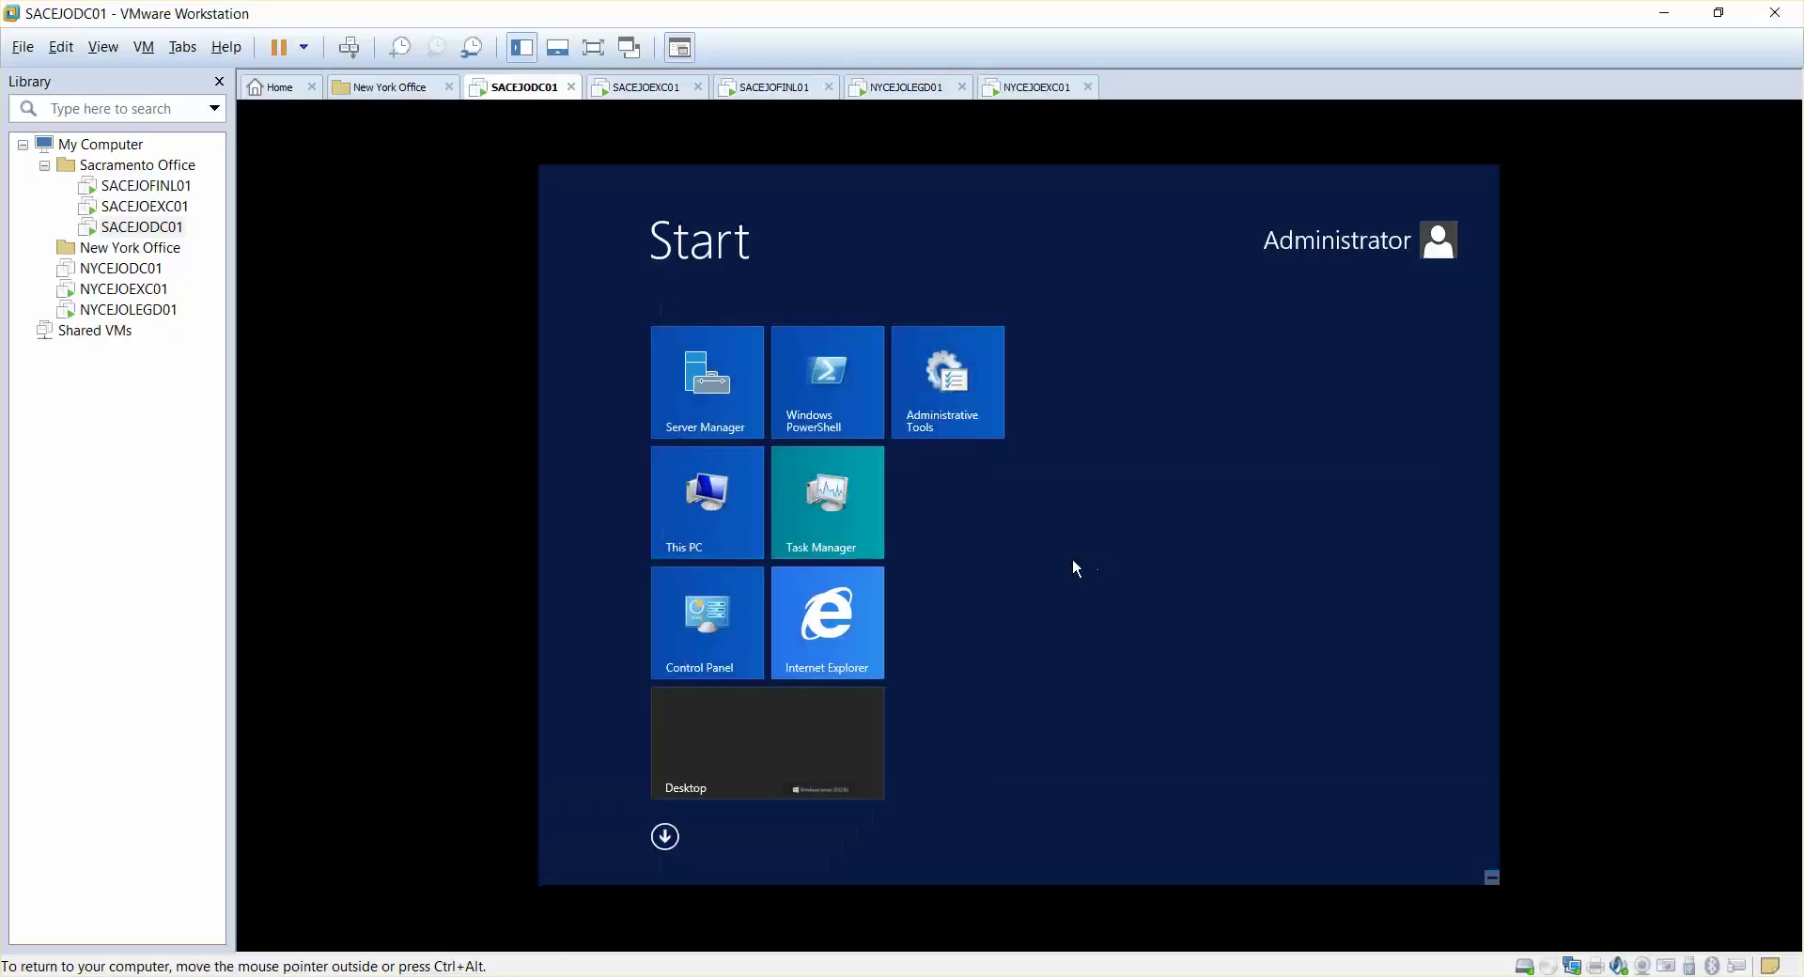
{"action": "left_click", "coordinate": [959, 393]}
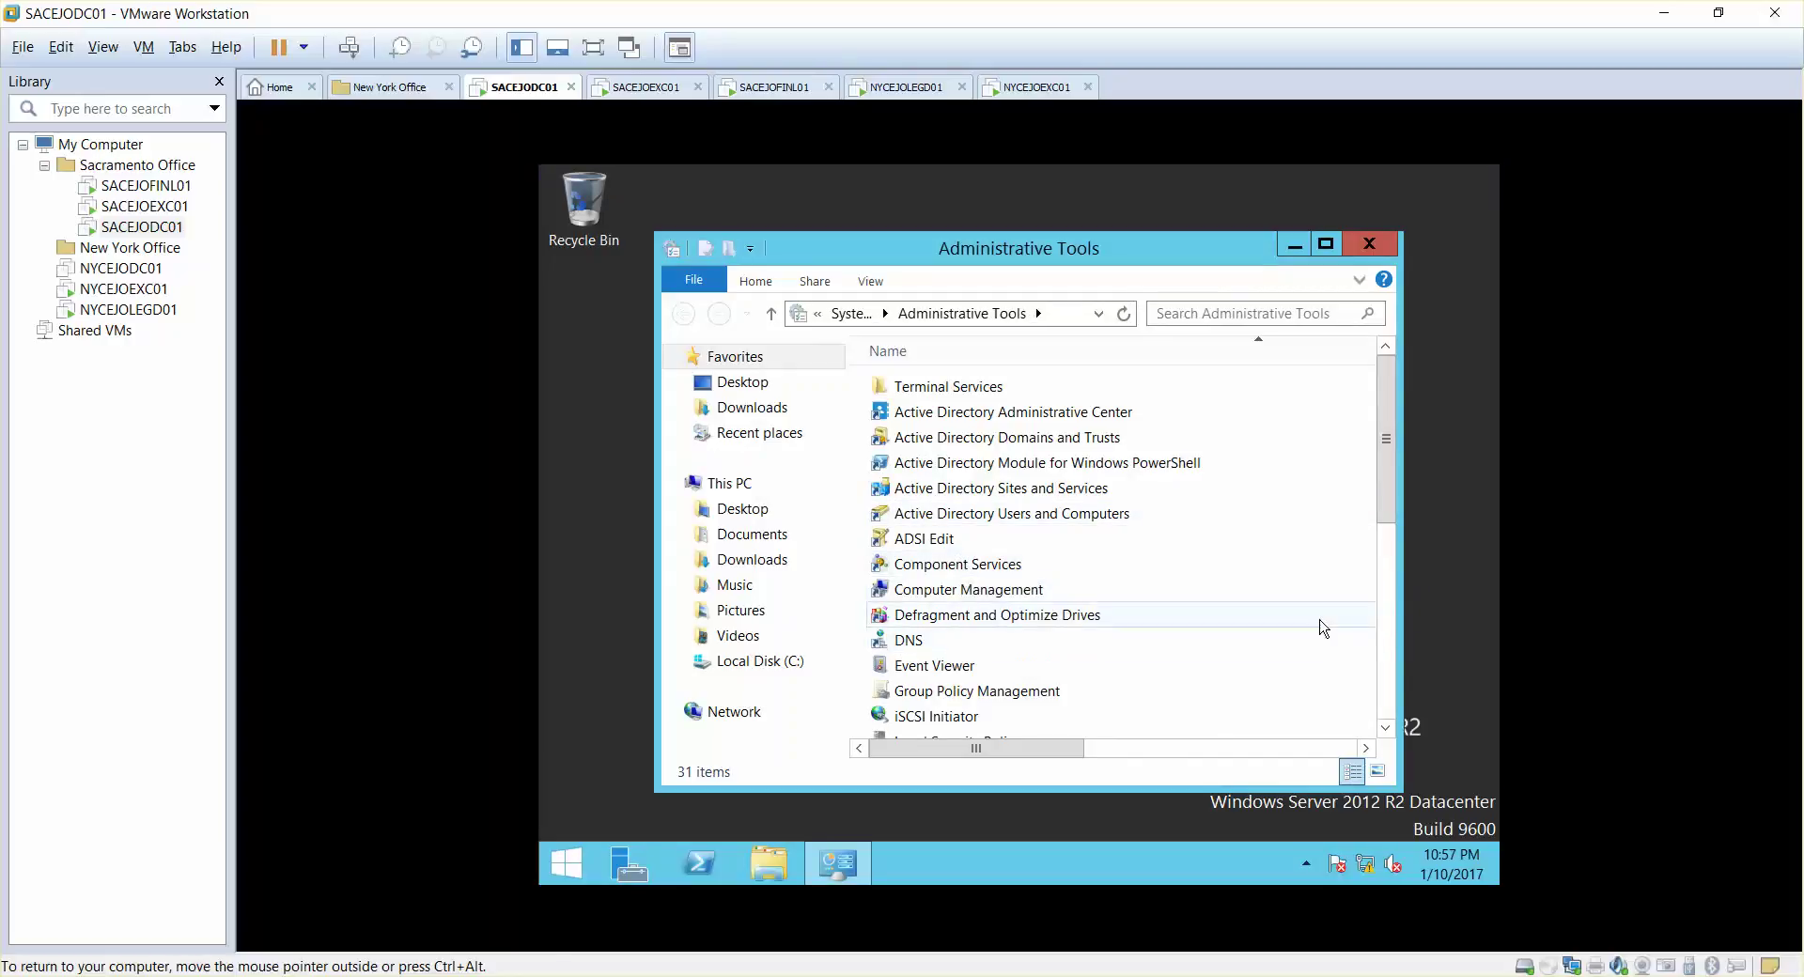
{"action": "double_click", "coordinate": [1327, 250]}
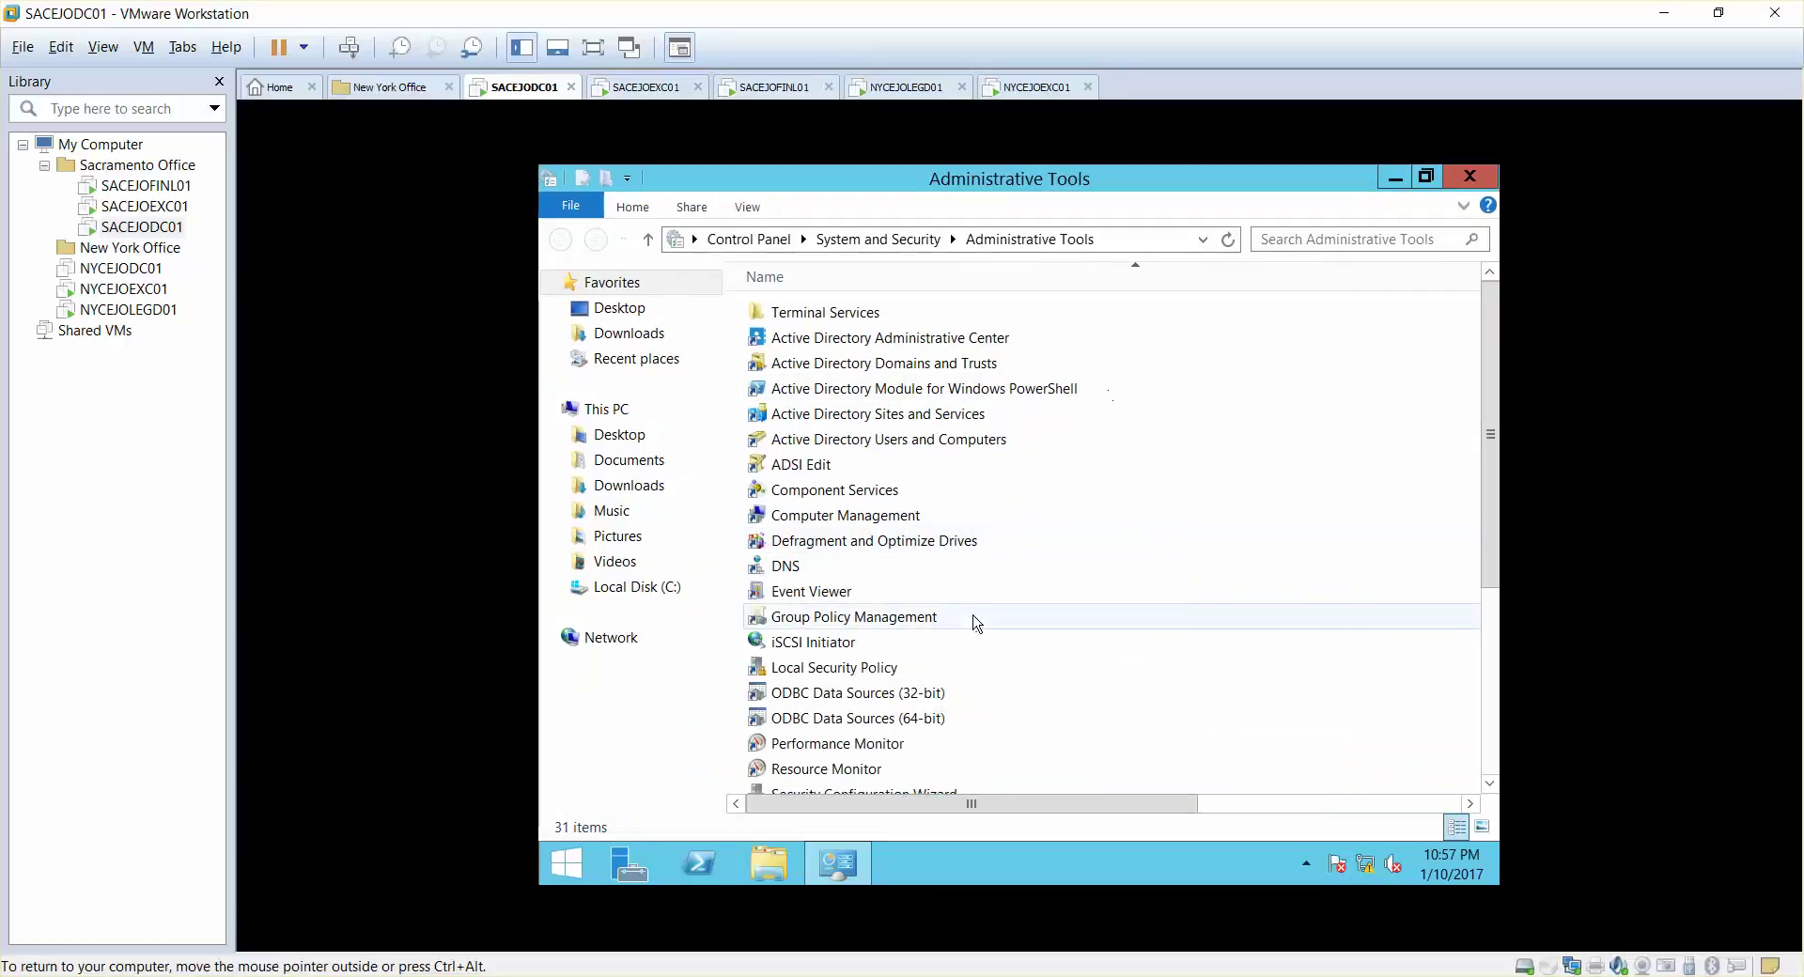
Step: Look through Computer Management with Shared Folders expanded, and close it together with Administrative Tools
{"action": "left_click", "coordinate": [823, 522]}
{"action": "double_click", "coordinate": [823, 523]}
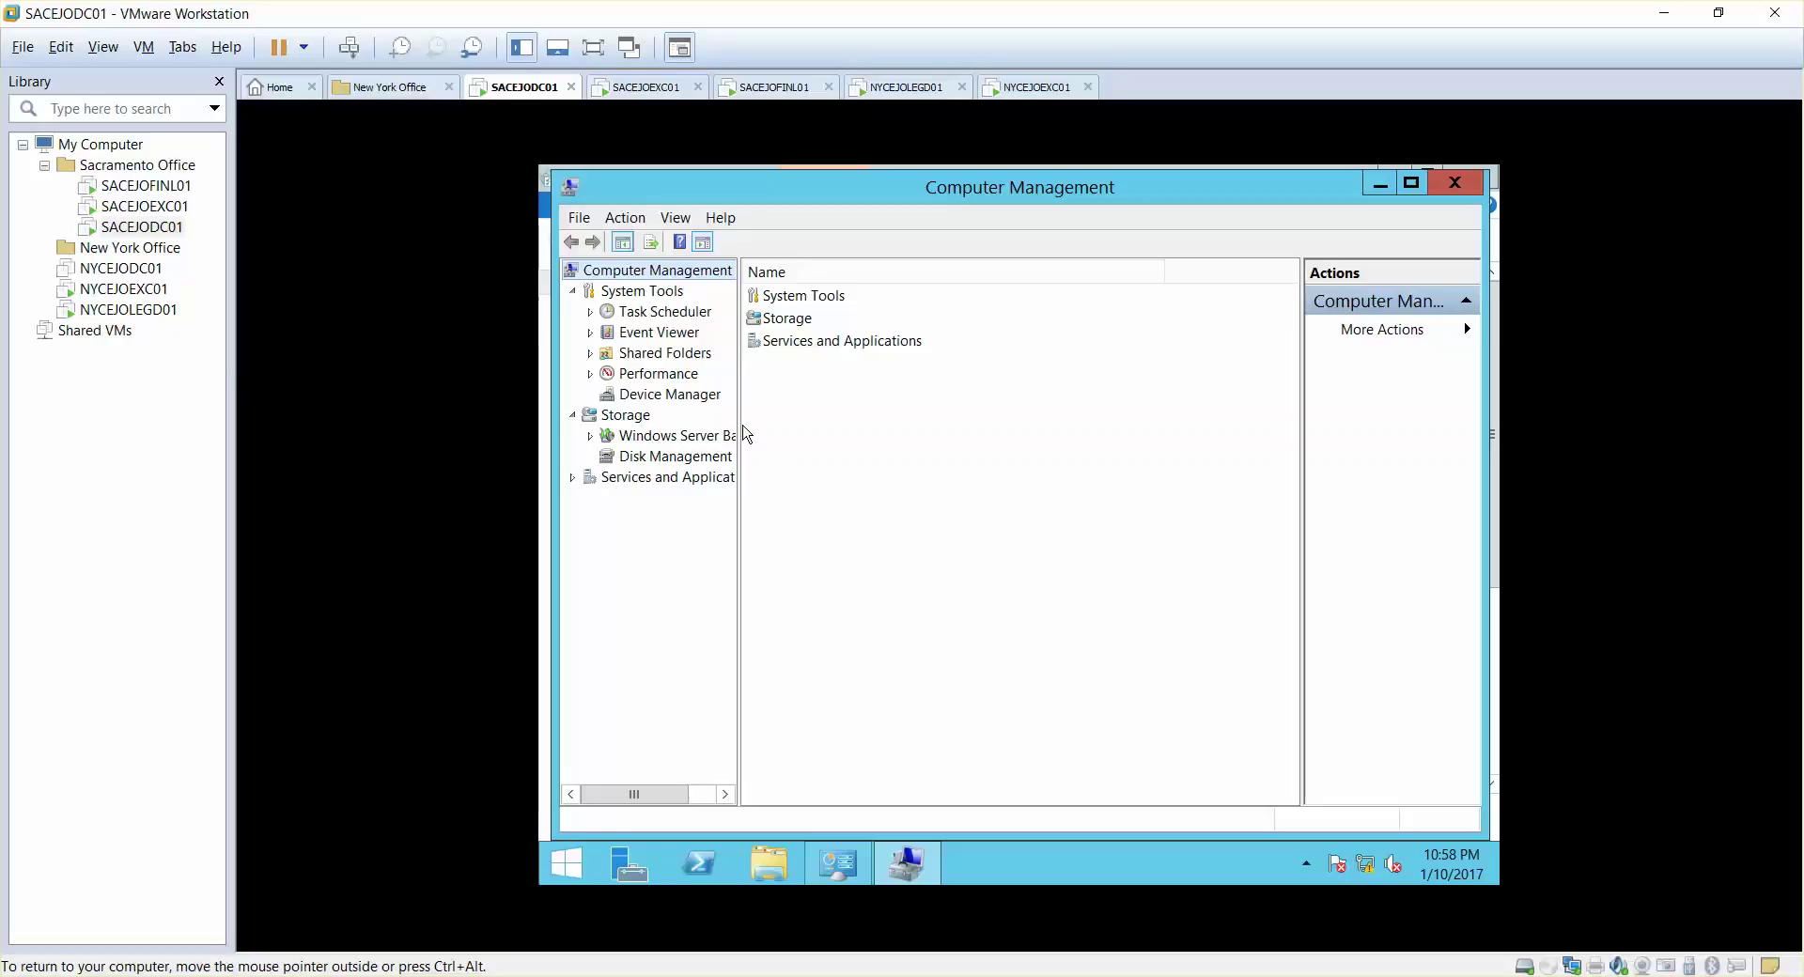
{"action": "left_click", "coordinate": [590, 354]}
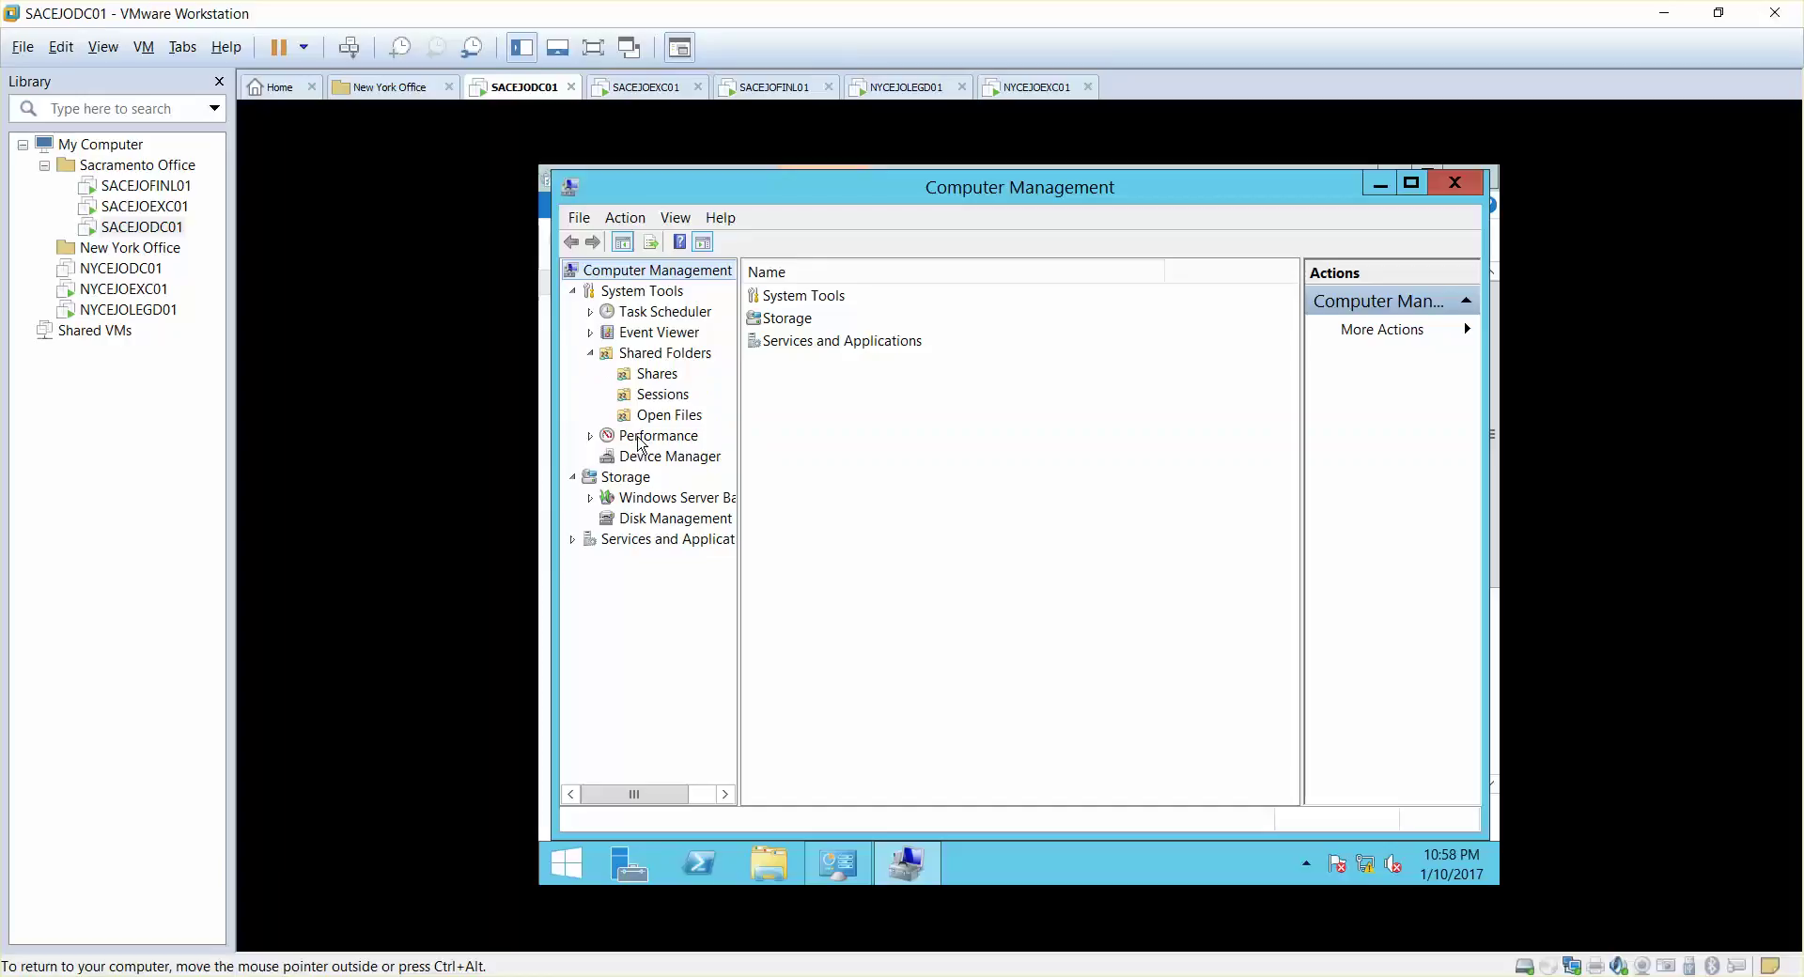
{"action": "left_click", "coordinate": [1447, 181]}
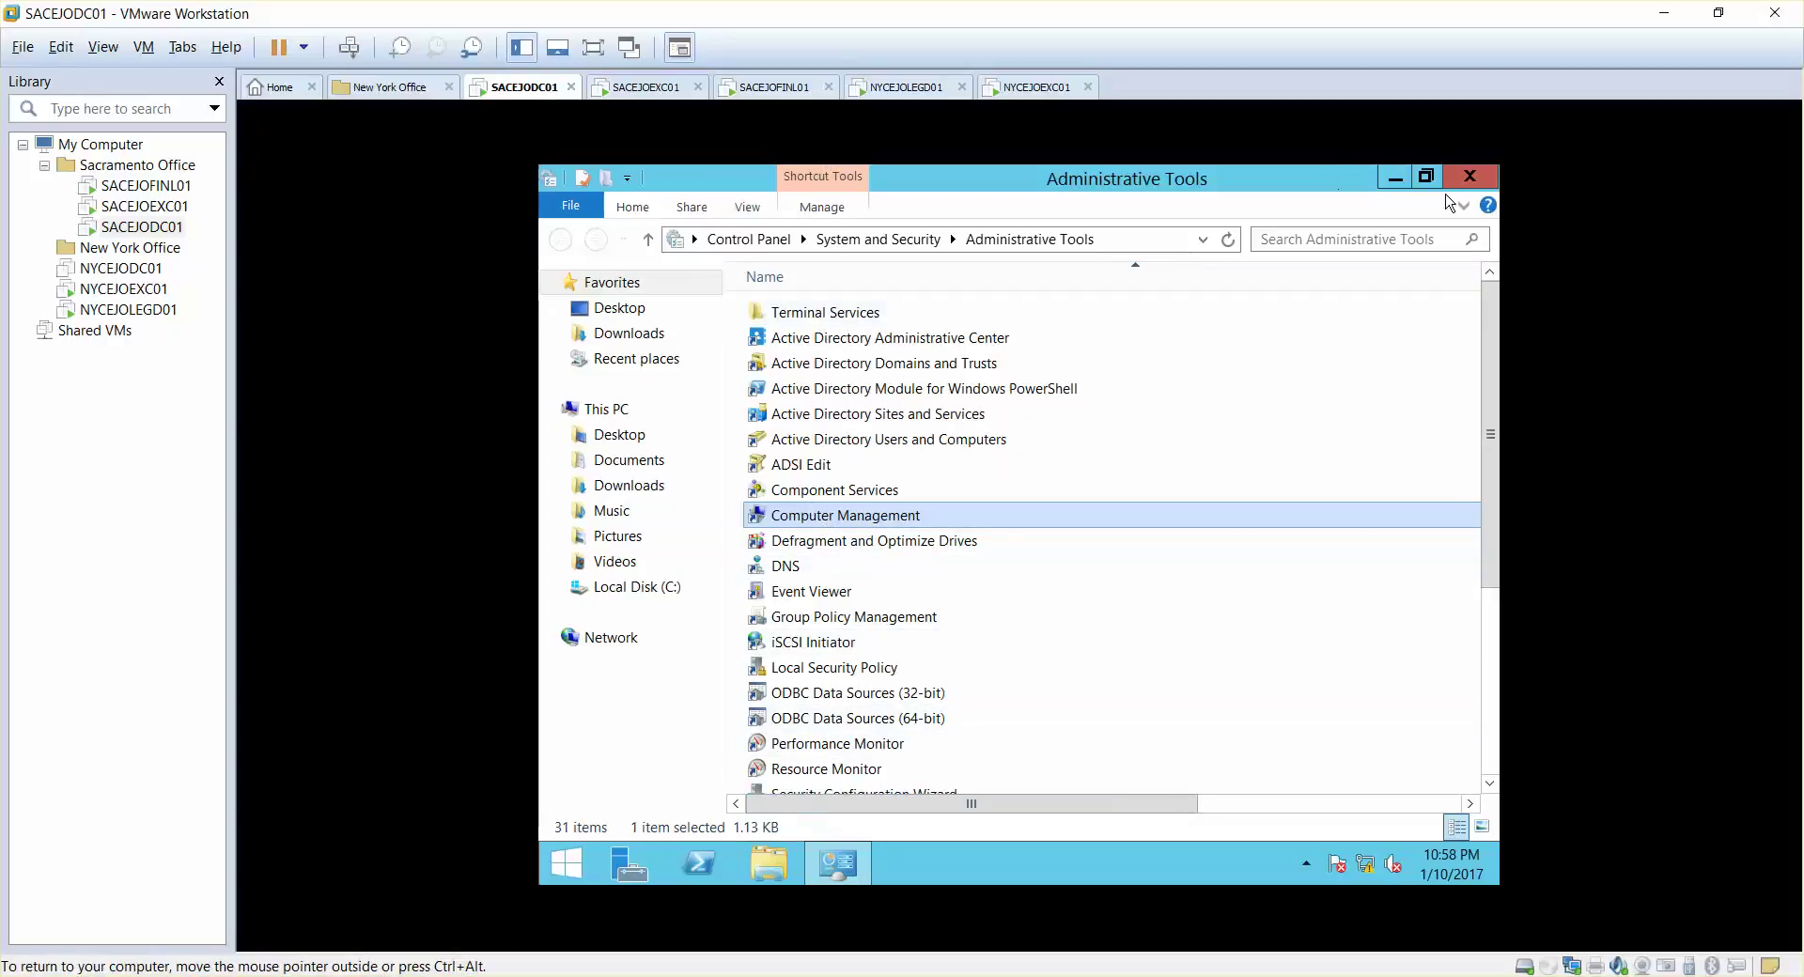
{"action": "left_click", "coordinate": [1470, 176]}
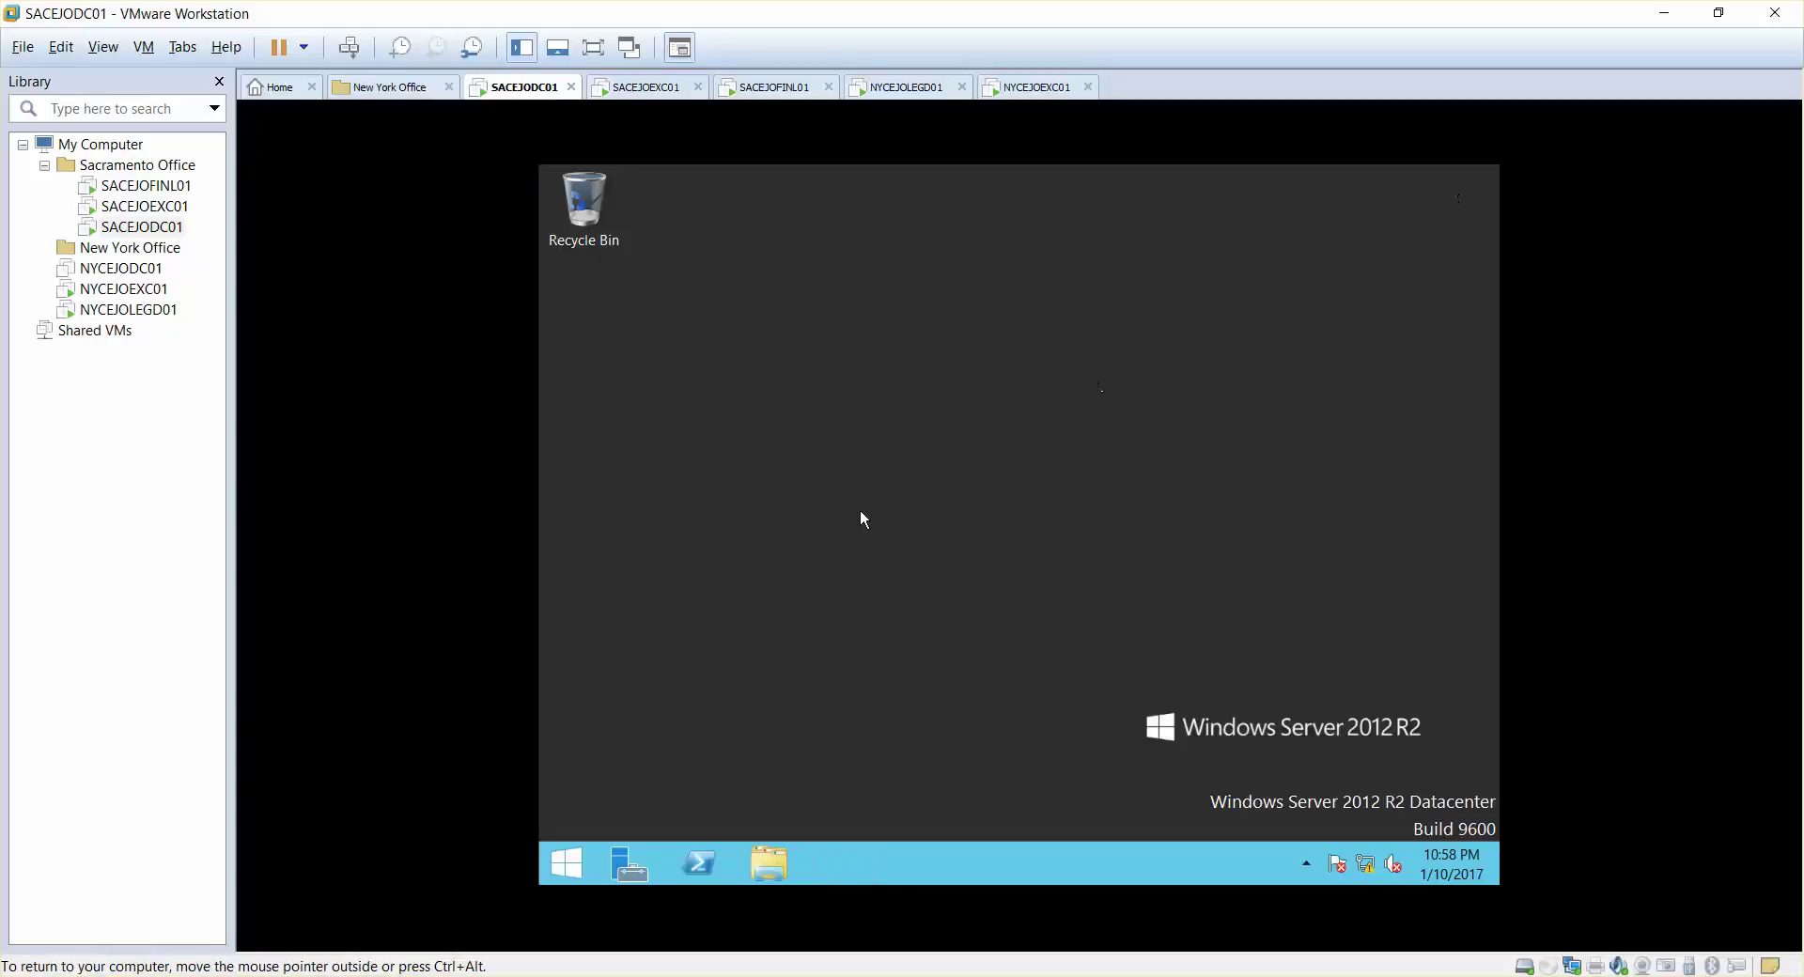
Step: Open Active Directory Users and Computers and widen the Name column of the Users container to fit the full names
{"action": "left_click", "coordinate": [567, 862]}
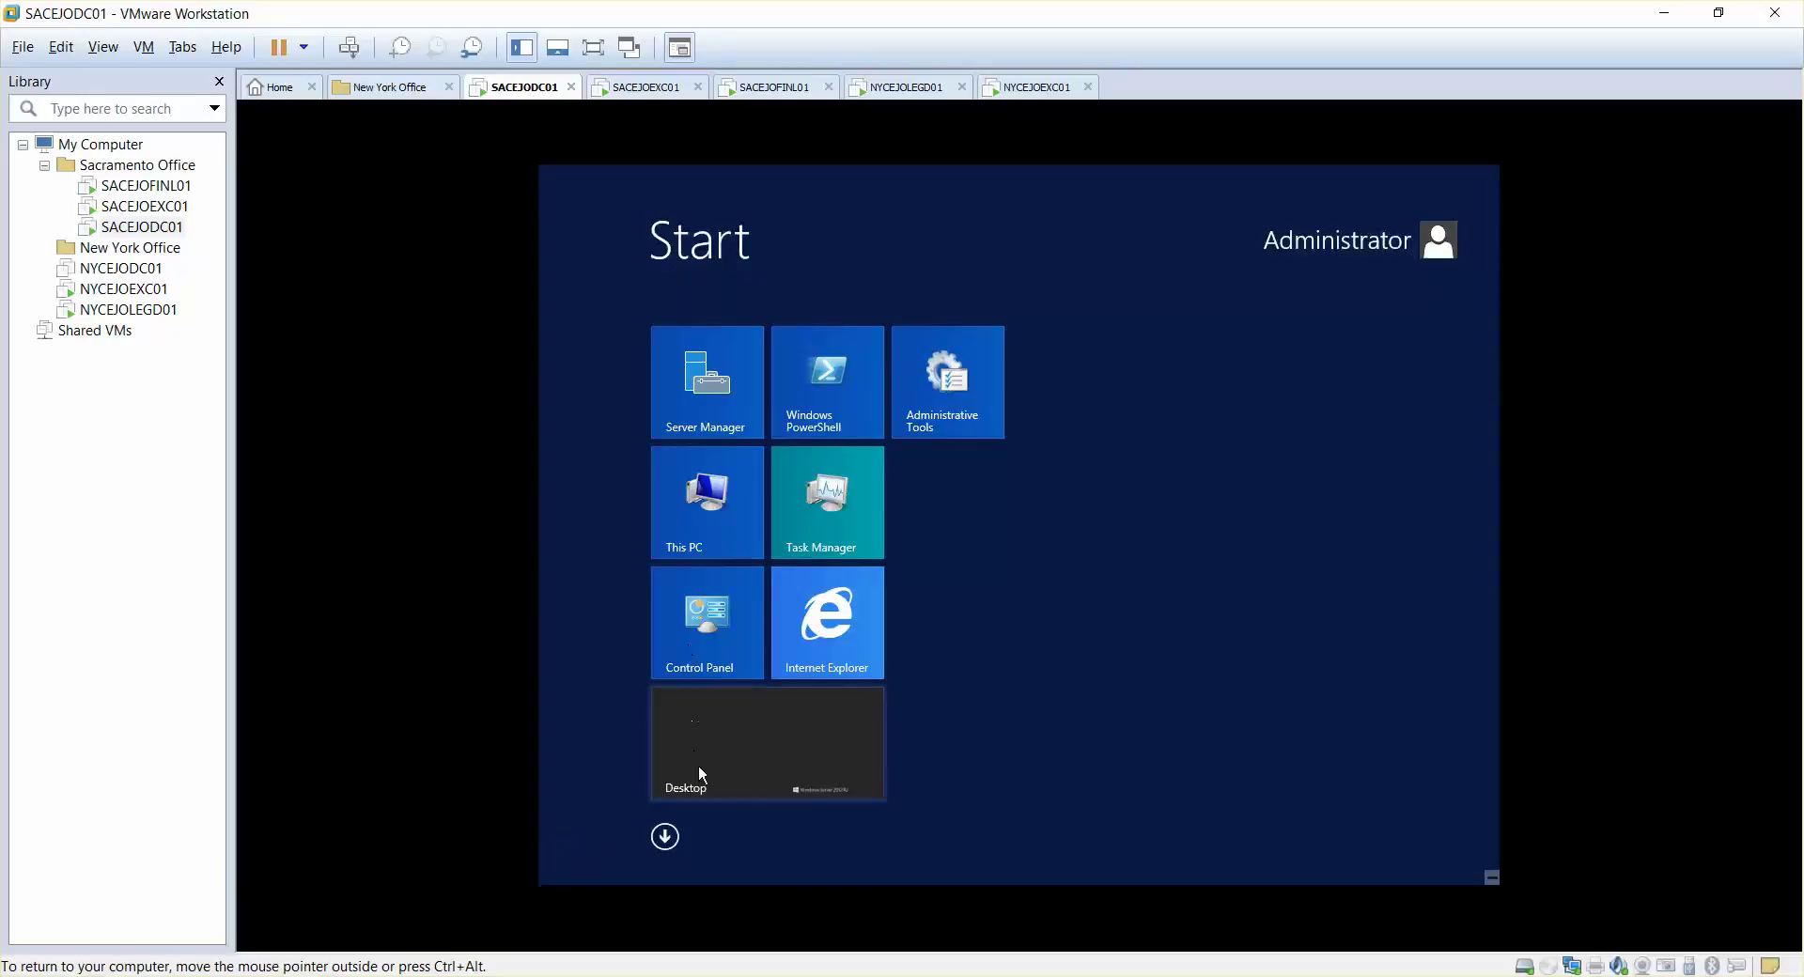
{"action": "left_click", "coordinate": [664, 837]}
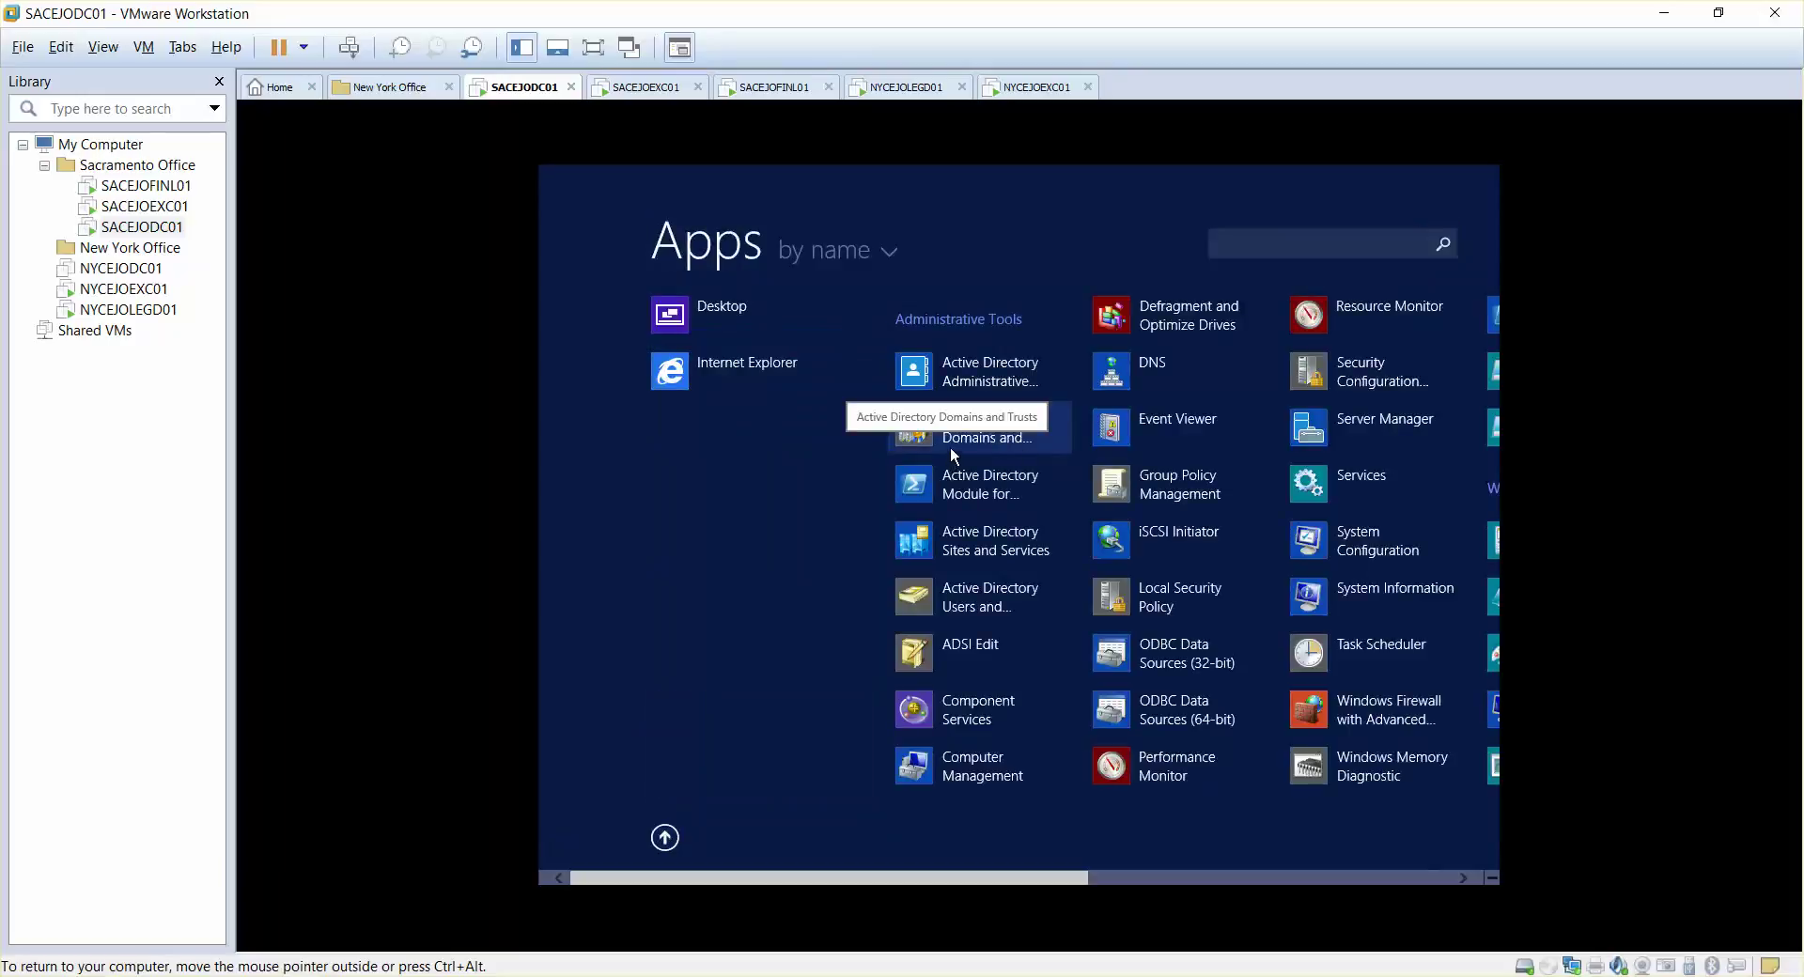
{"action": "left_click", "coordinate": [954, 606]}
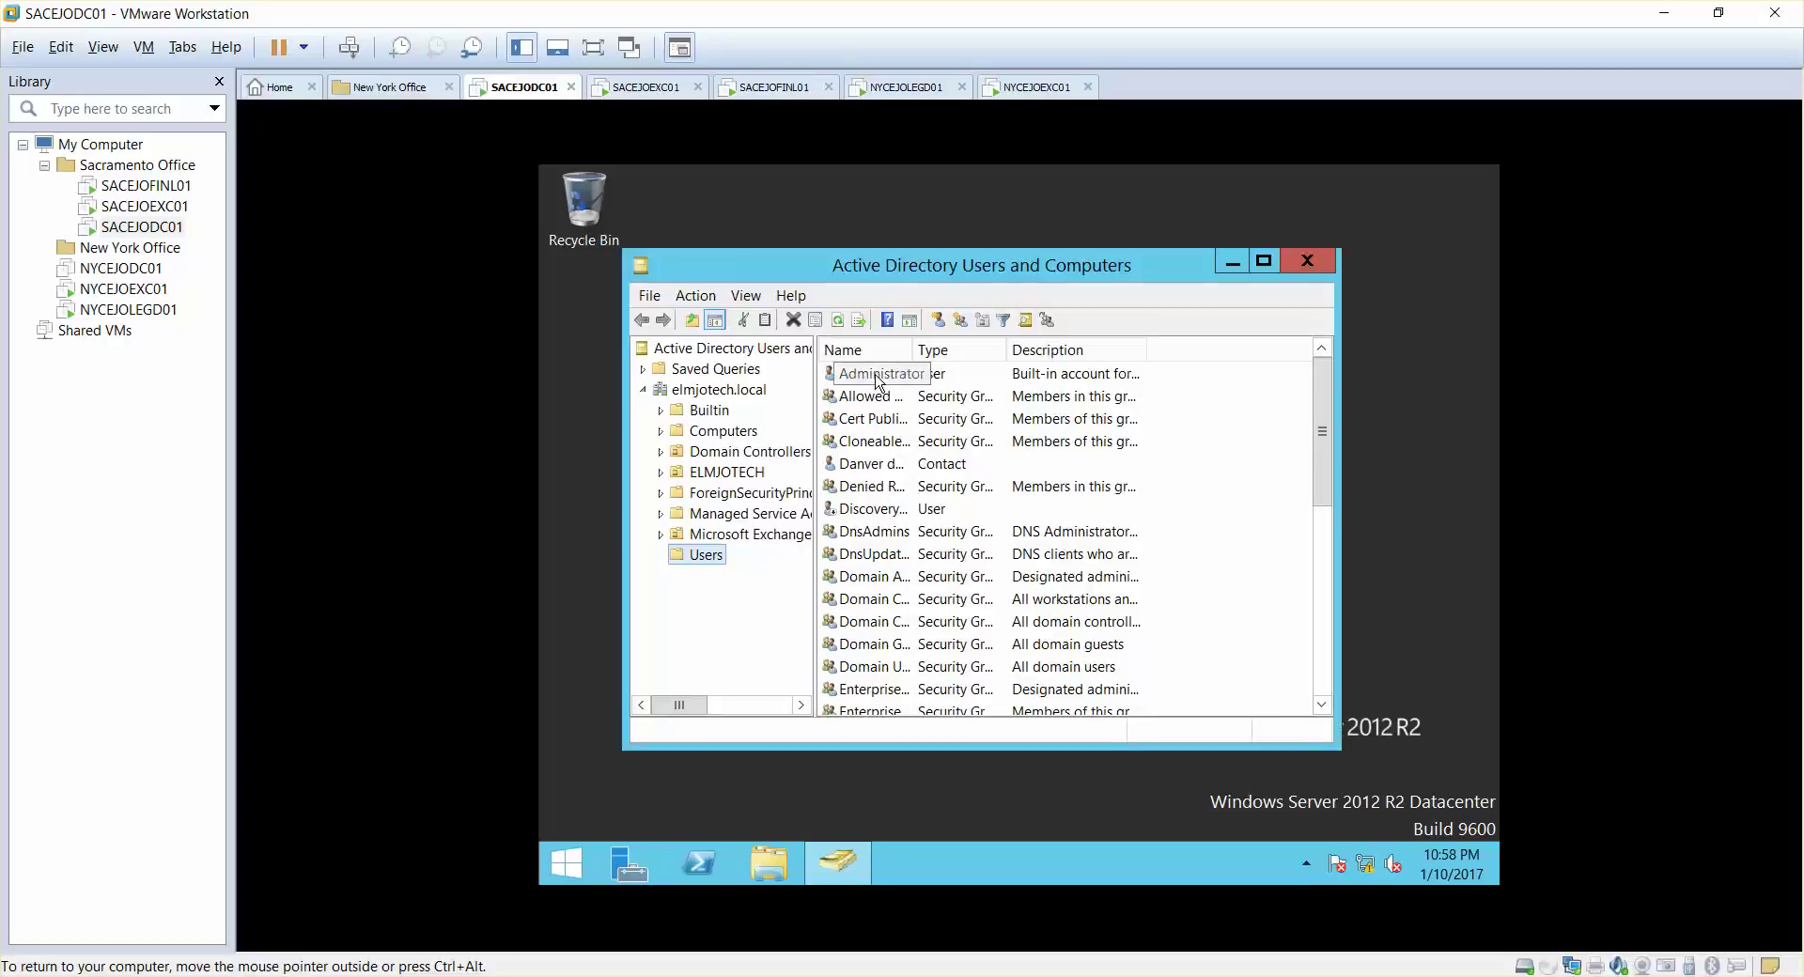
{"action": "left_click", "coordinate": [877, 377]}
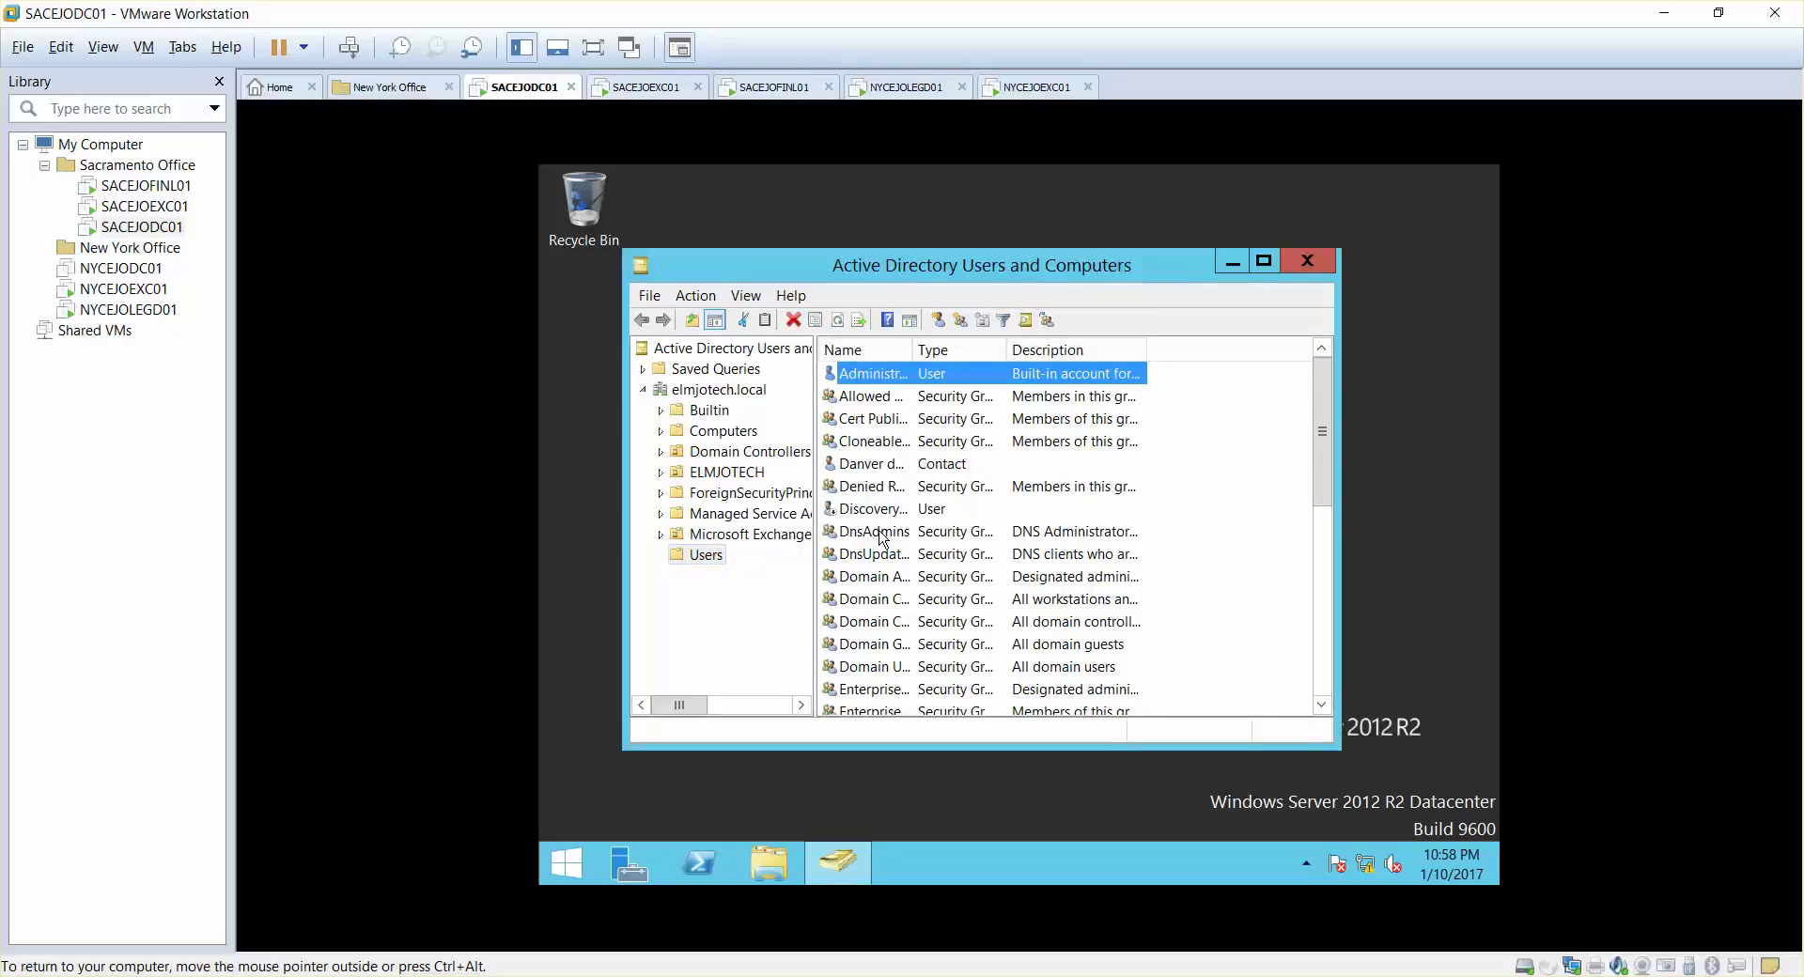
{"action": "double_click", "coordinate": [911, 351]}
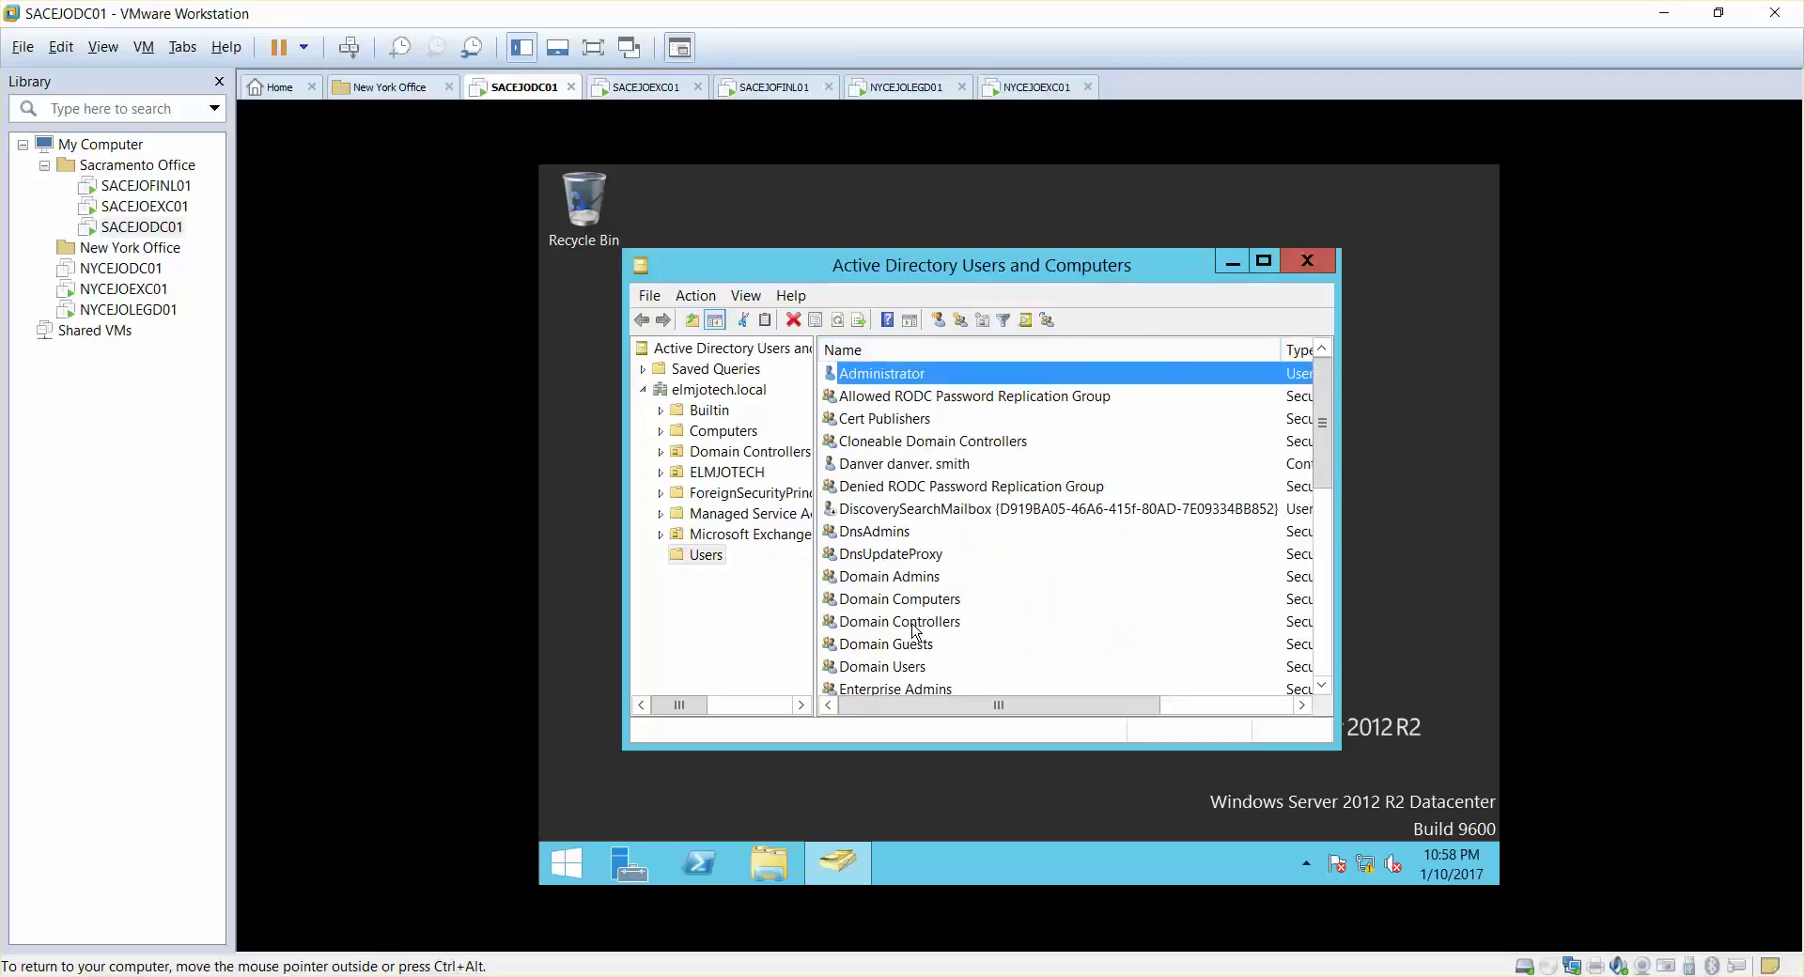
Step: Select the Administrator account in the Users container and maximize the Active Directory Users and Computers window
{"action": "left_click", "coordinate": [904, 555]}
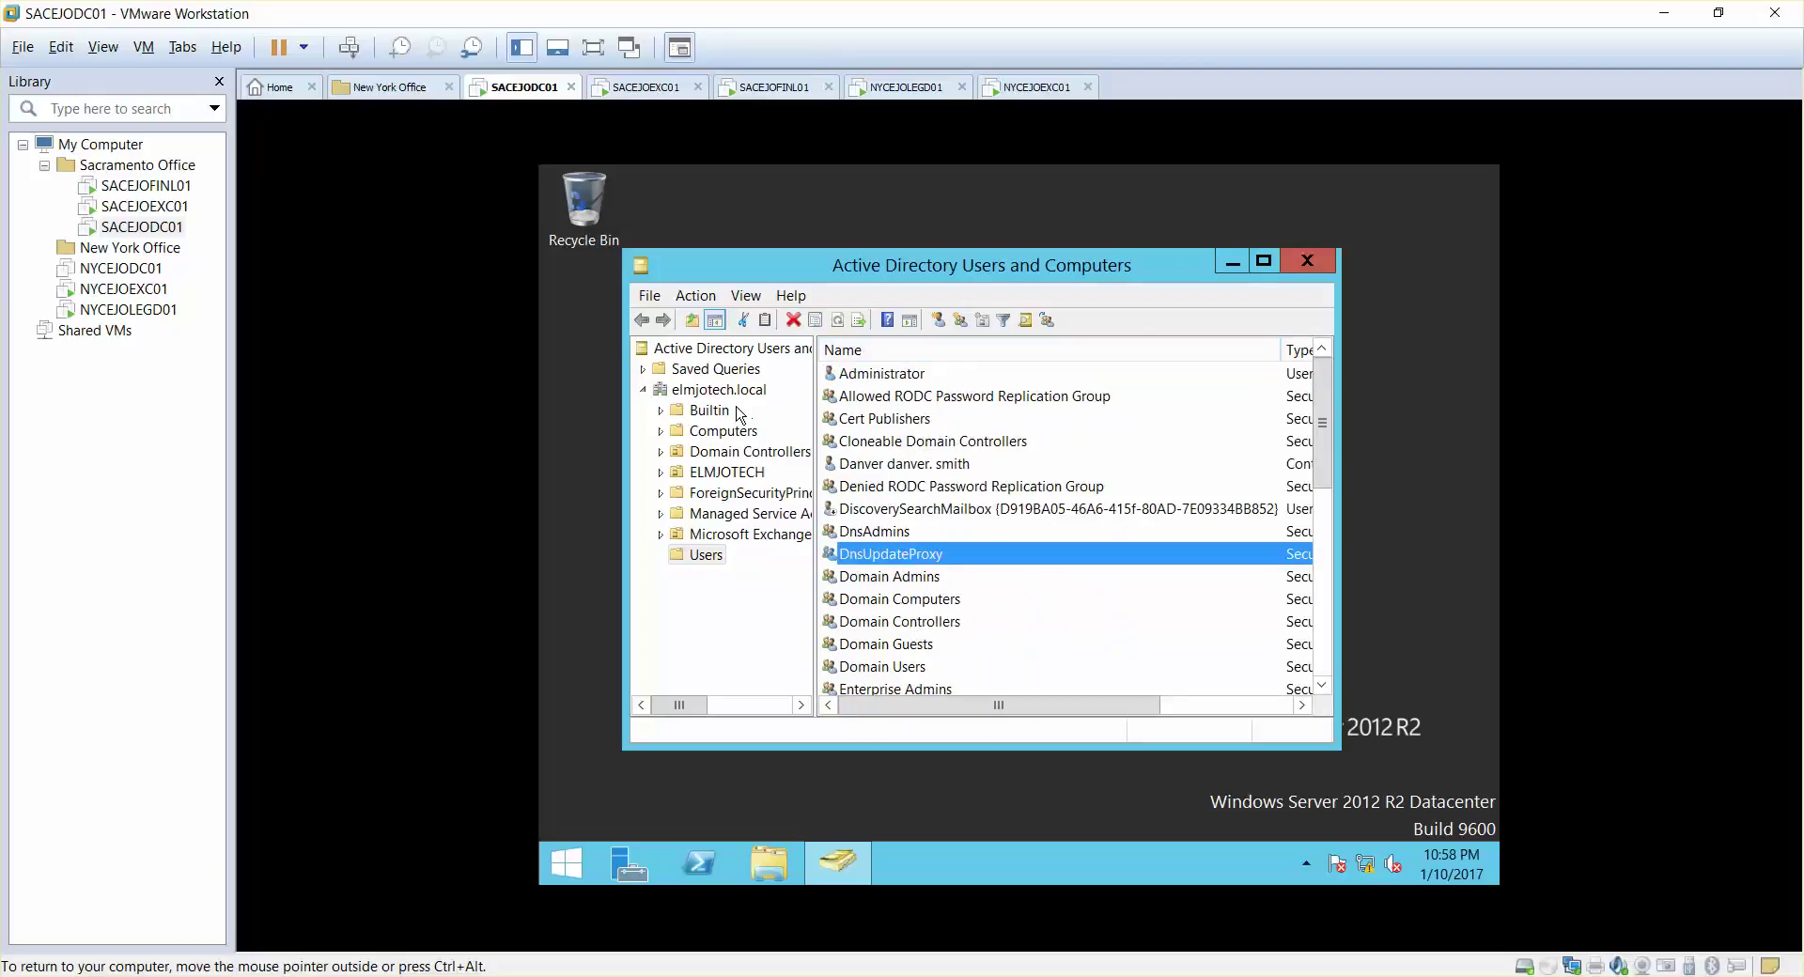
{"action": "key", "text": "a"}
{"action": "key", "text": "a"}
{"action": "key", "text": "a"}
{"action": "key", "text": "a"}
{"action": "key", "text": "a"}
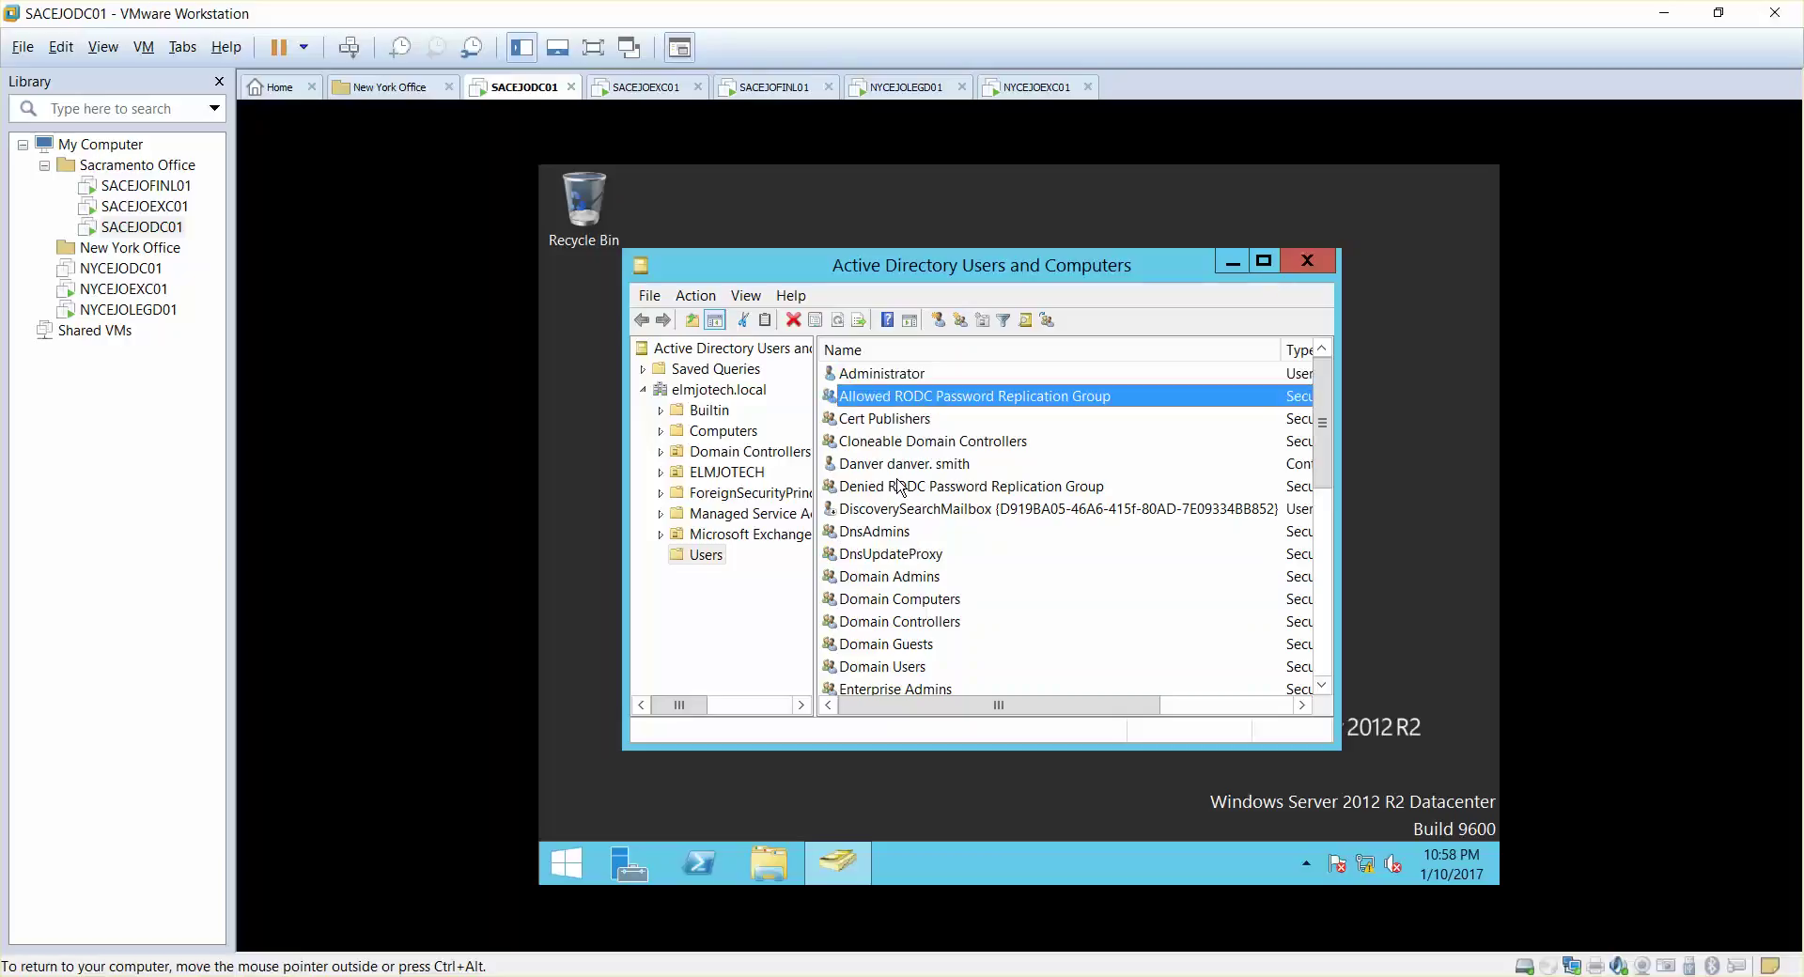
{"action": "left_click", "coordinate": [1261, 261]}
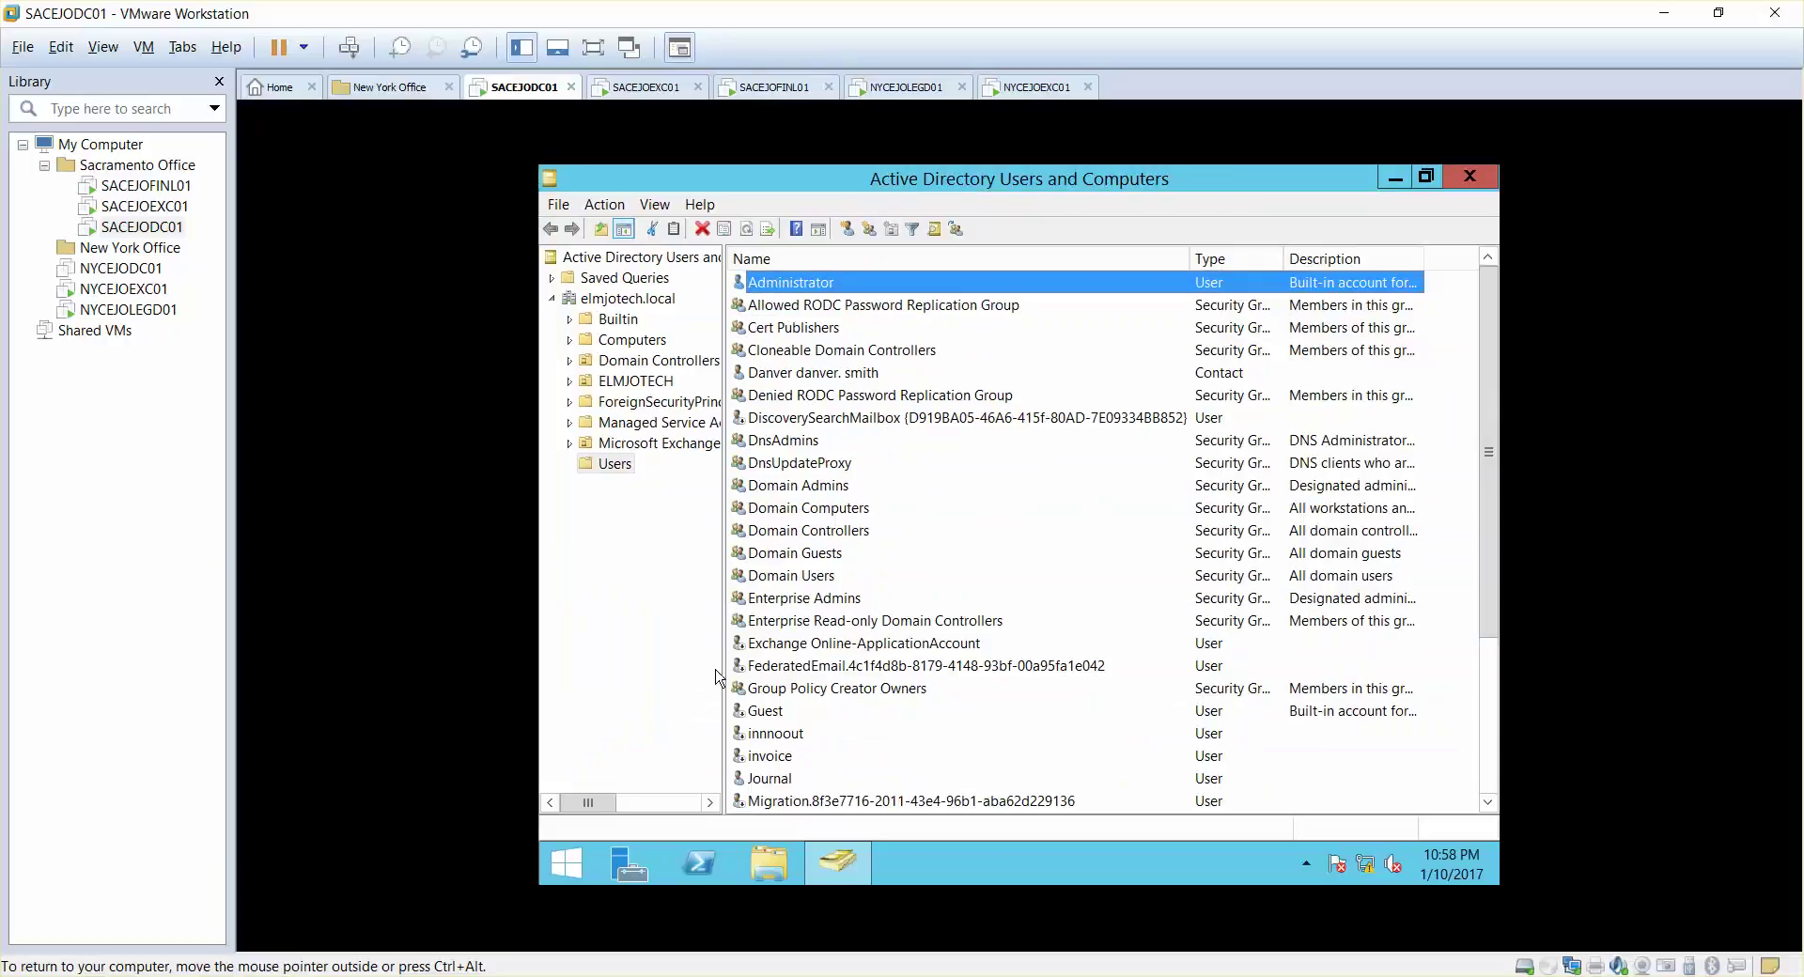
{"action": "right_click", "coordinate": [609, 300]}
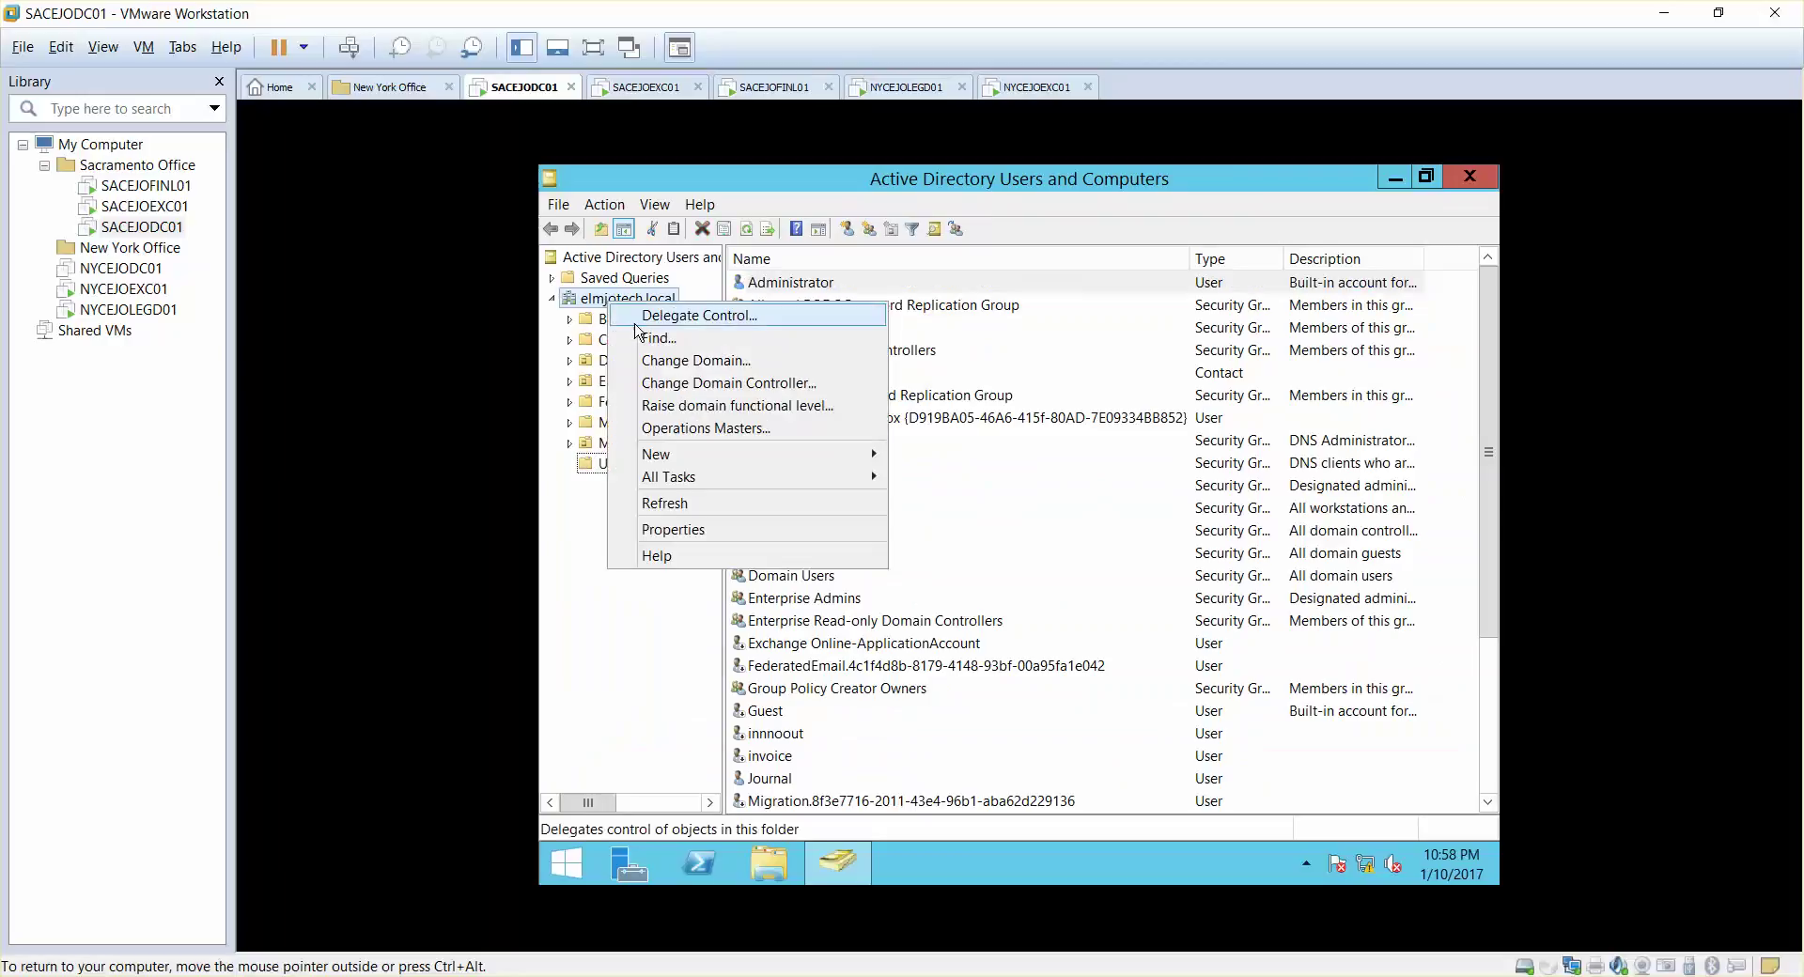
{"action": "left_click", "coordinate": [639, 336]}
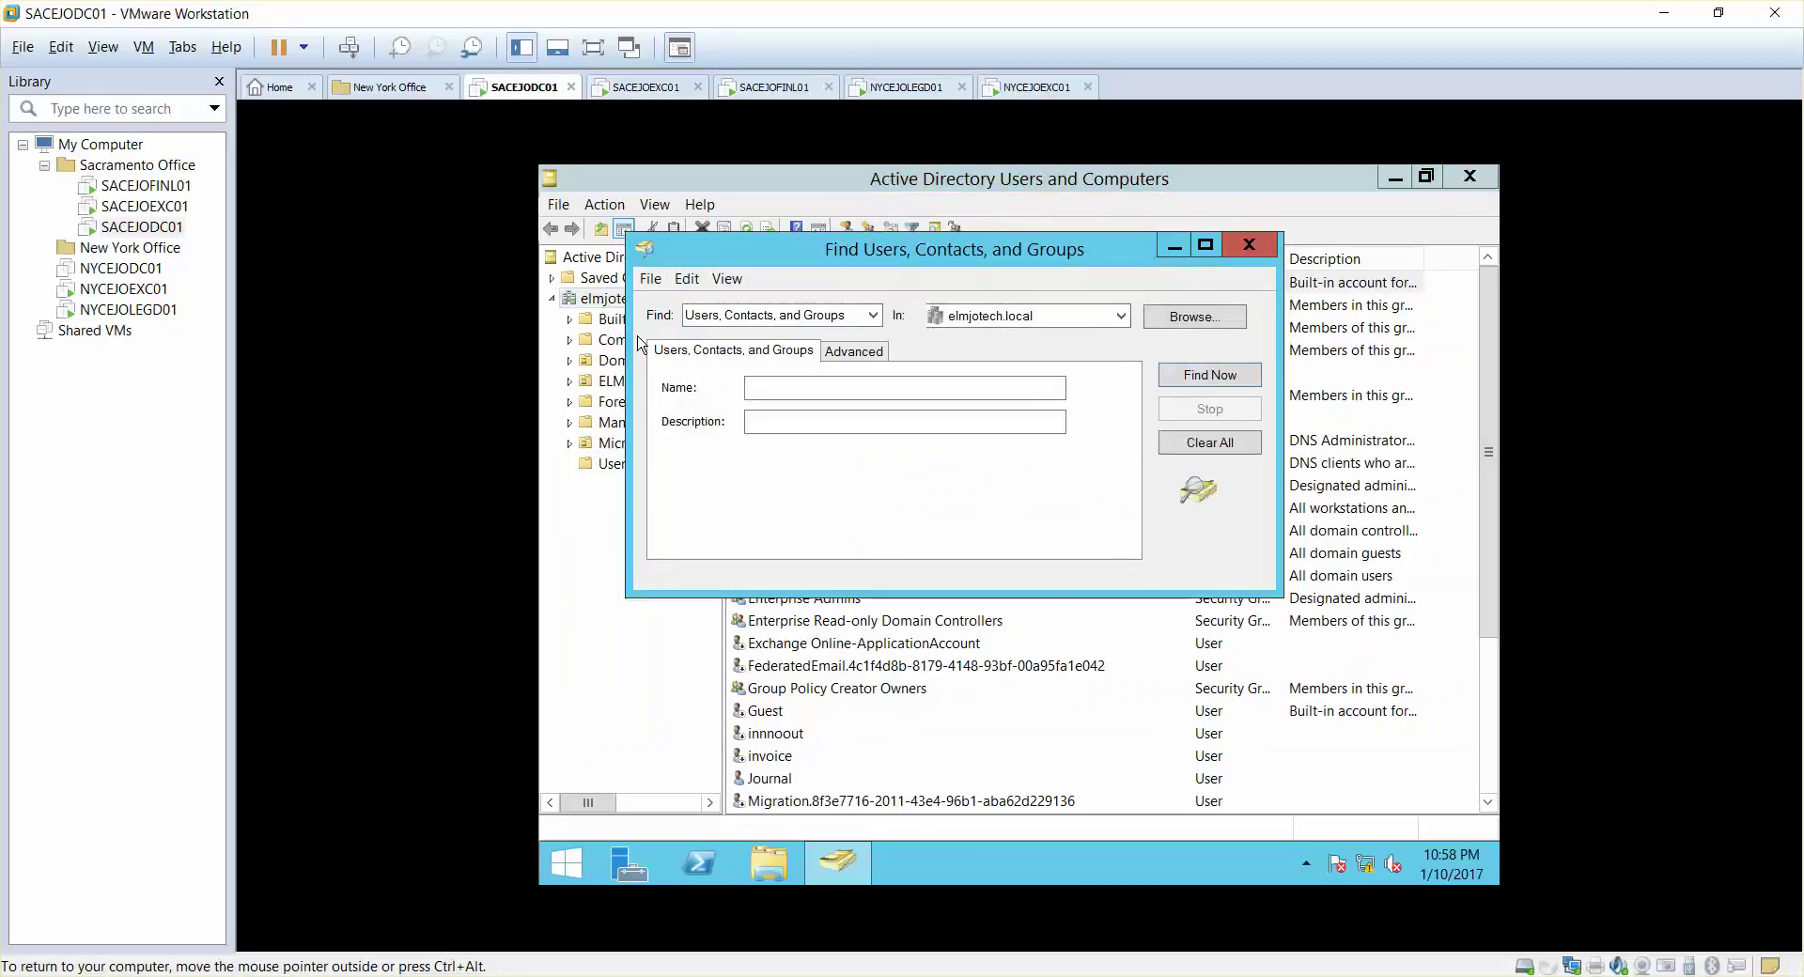
{"action": "left_click", "coordinate": [794, 389]}
{"action": "left_click", "coordinate": [1248, 246]}
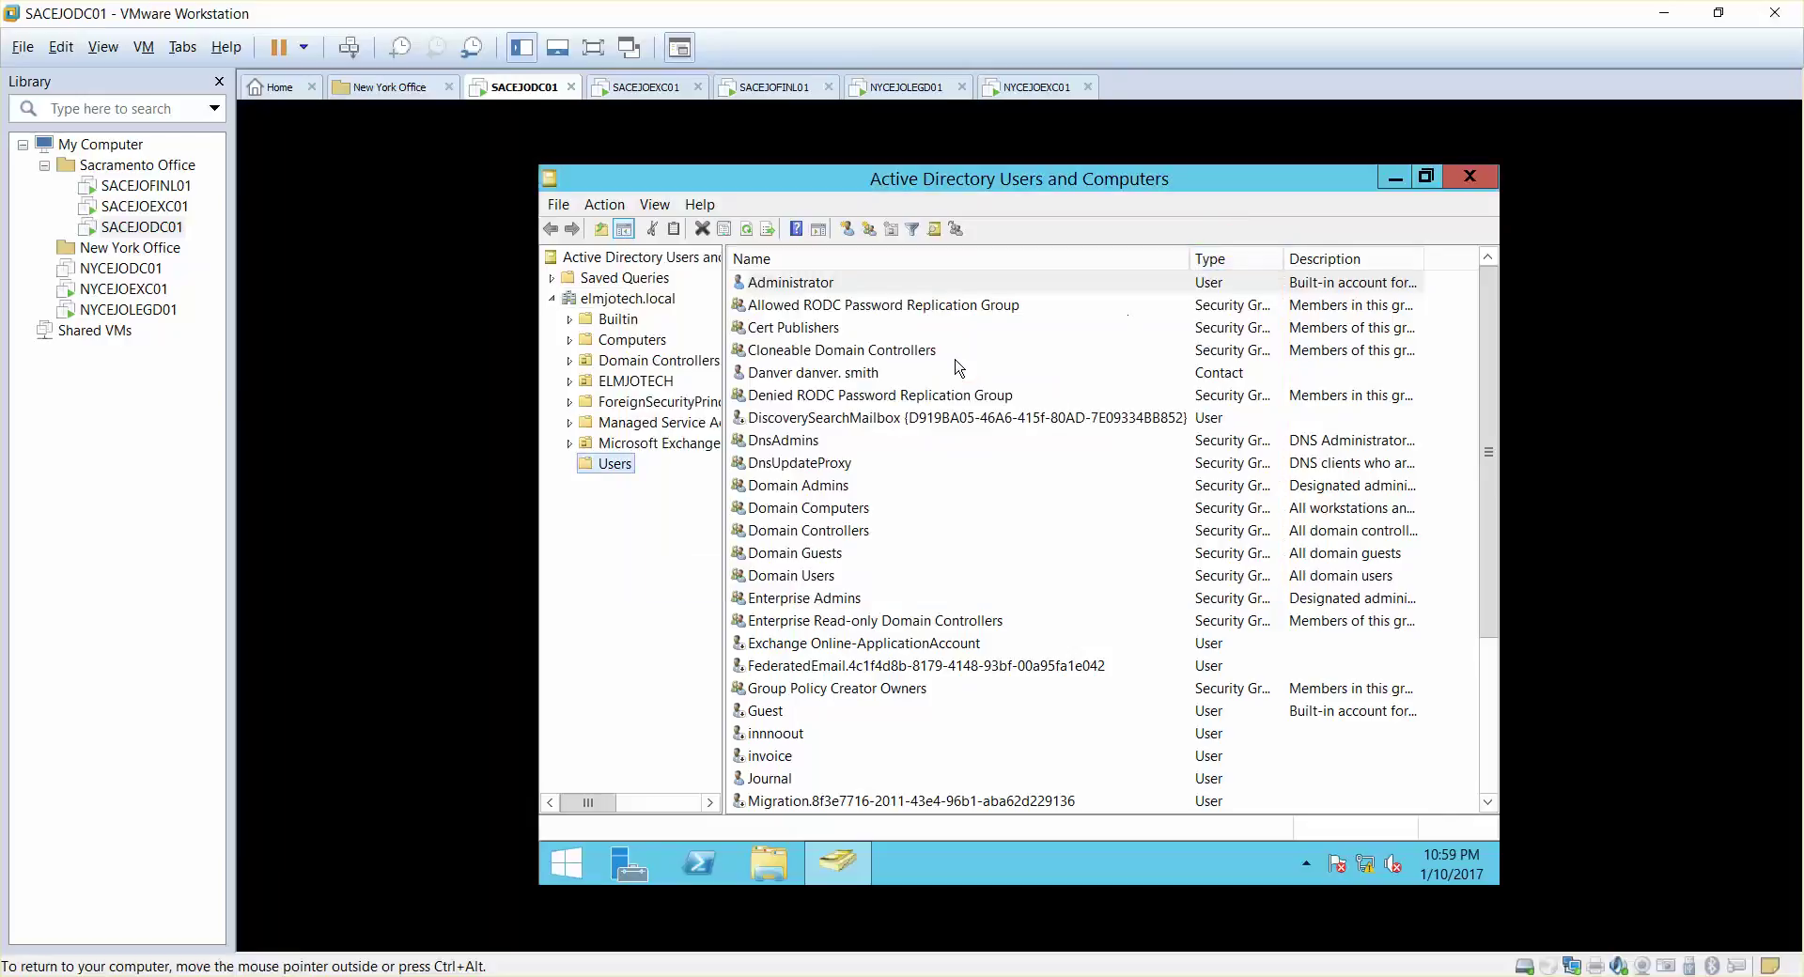
Step: Review the general properties of the built-in Administrator account and close them without changes
{"action": "double_click", "coordinate": [797, 284]}
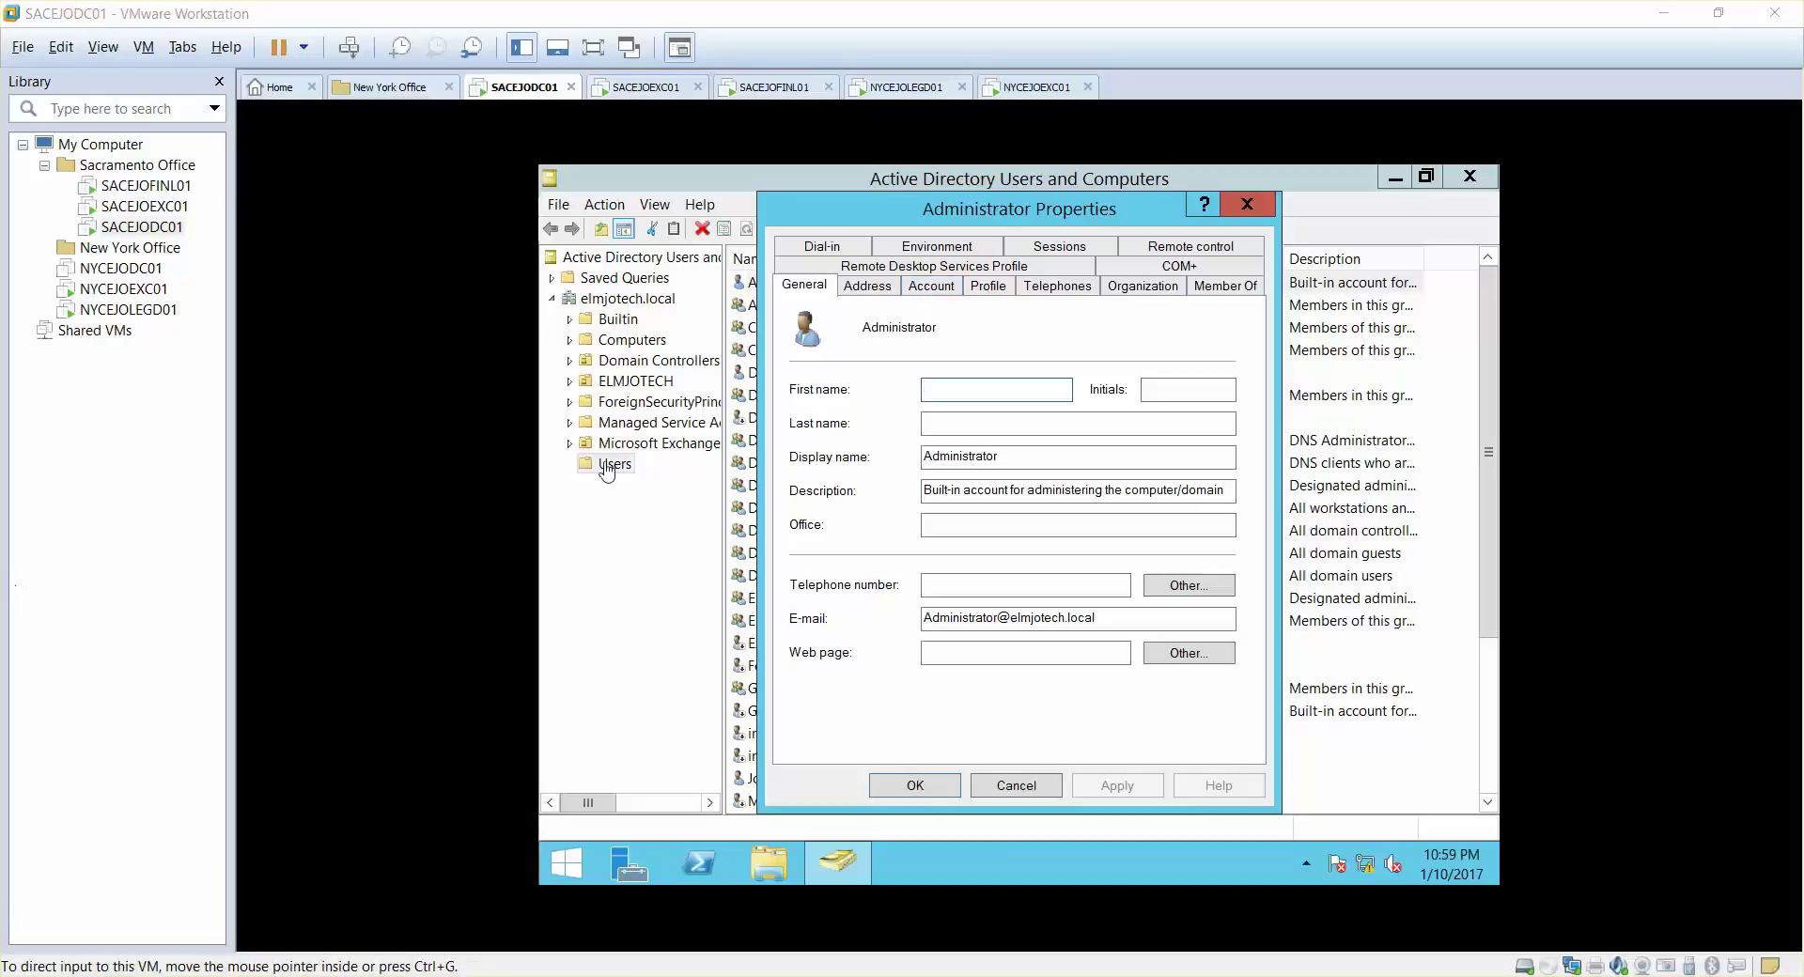
{"action": "left_click", "coordinate": [1247, 206]}
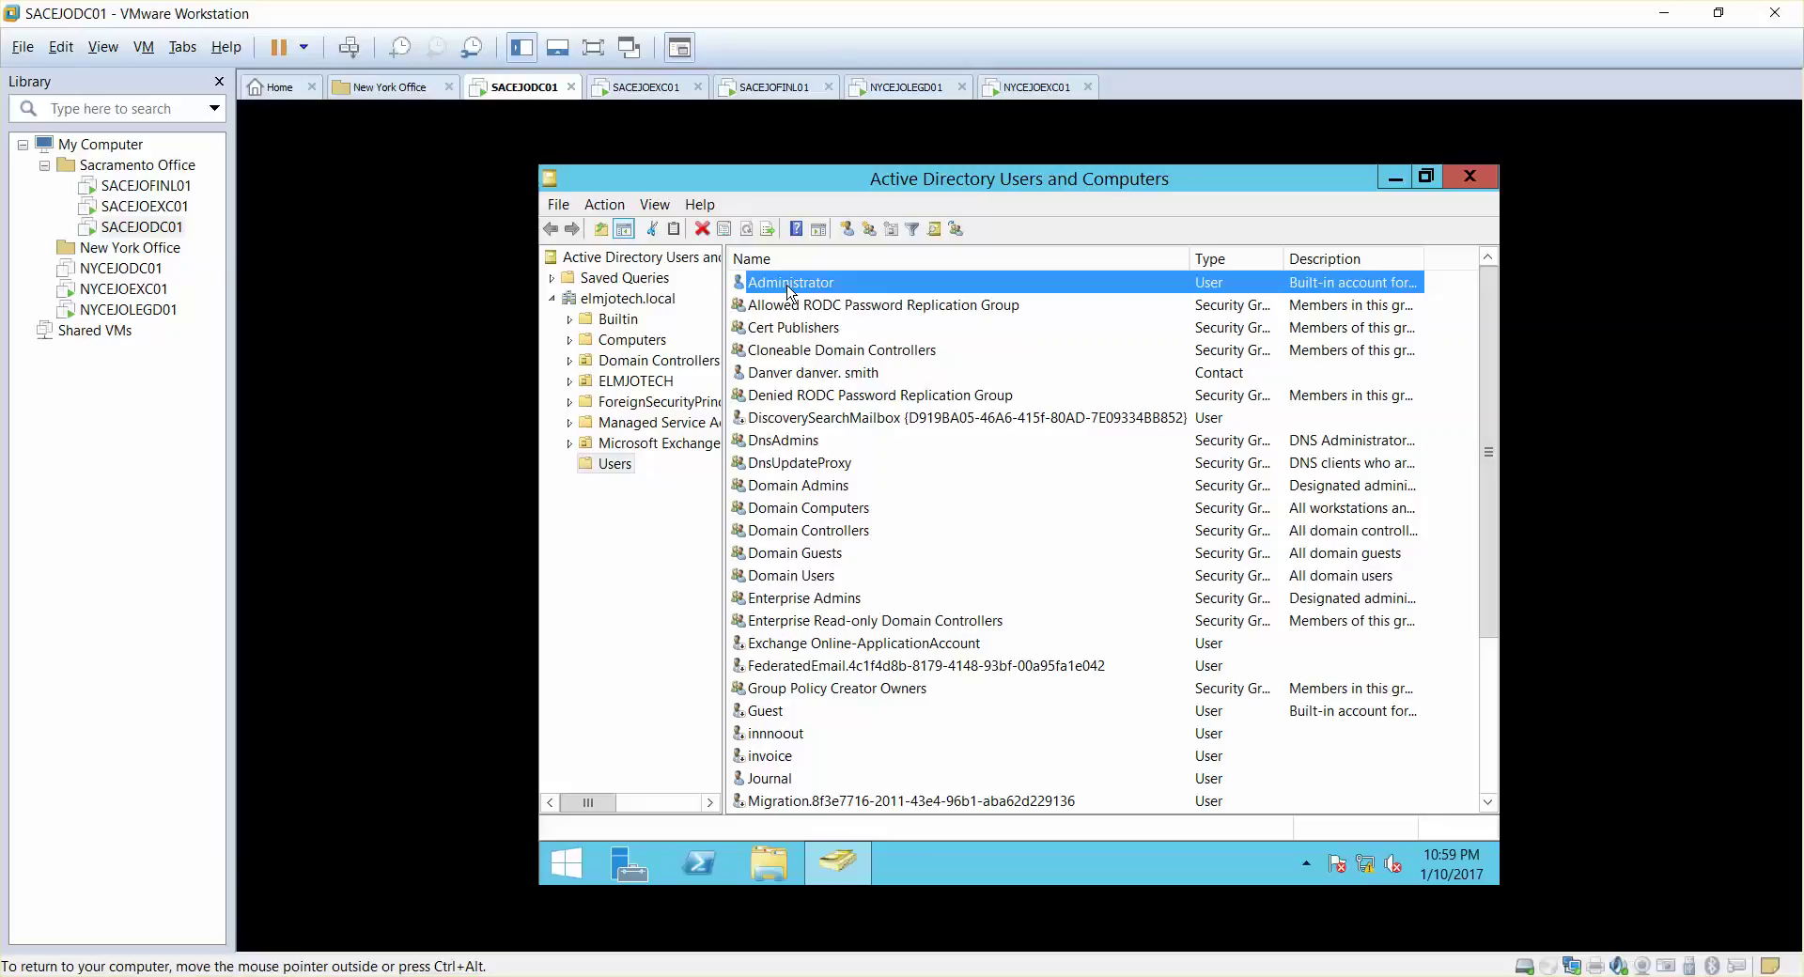
Step: Search the elmjotech.local domain for "administr" and display the members of the Administrators group
{"action": "right_click", "coordinate": [641, 301]}
{"action": "left_click", "coordinate": [682, 339]}
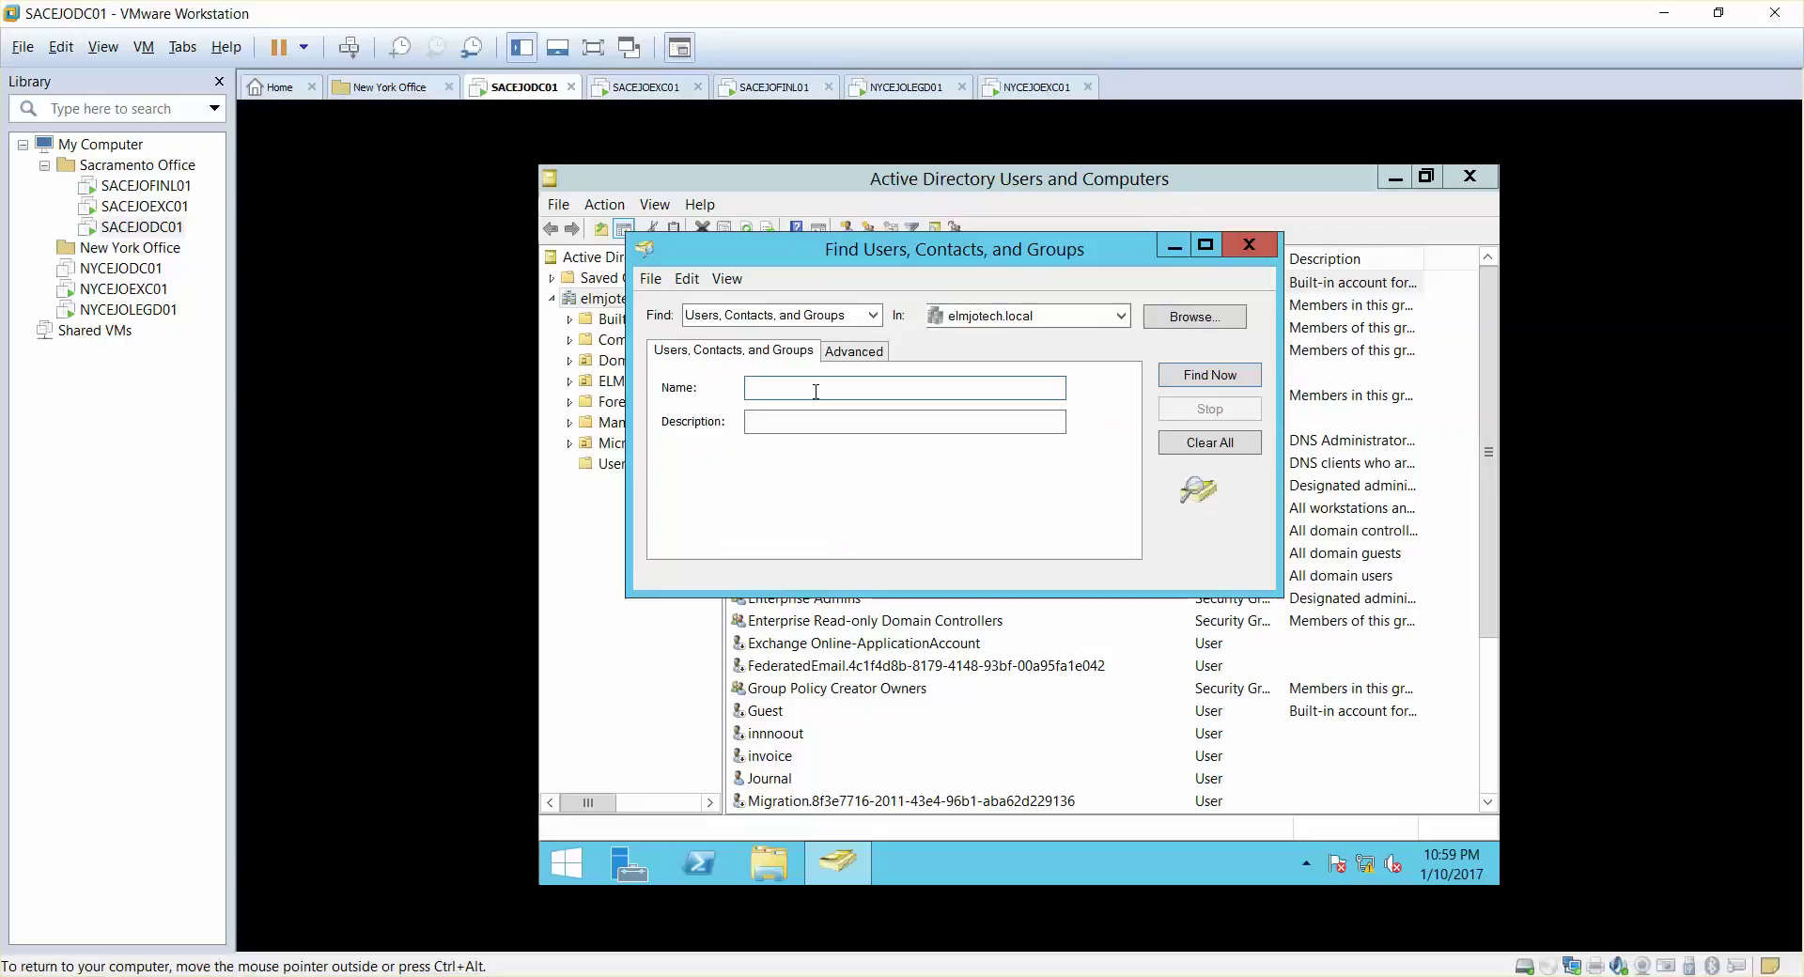
{"action": "type", "text": "administr"}
{"action": "key", "text": "Return"}
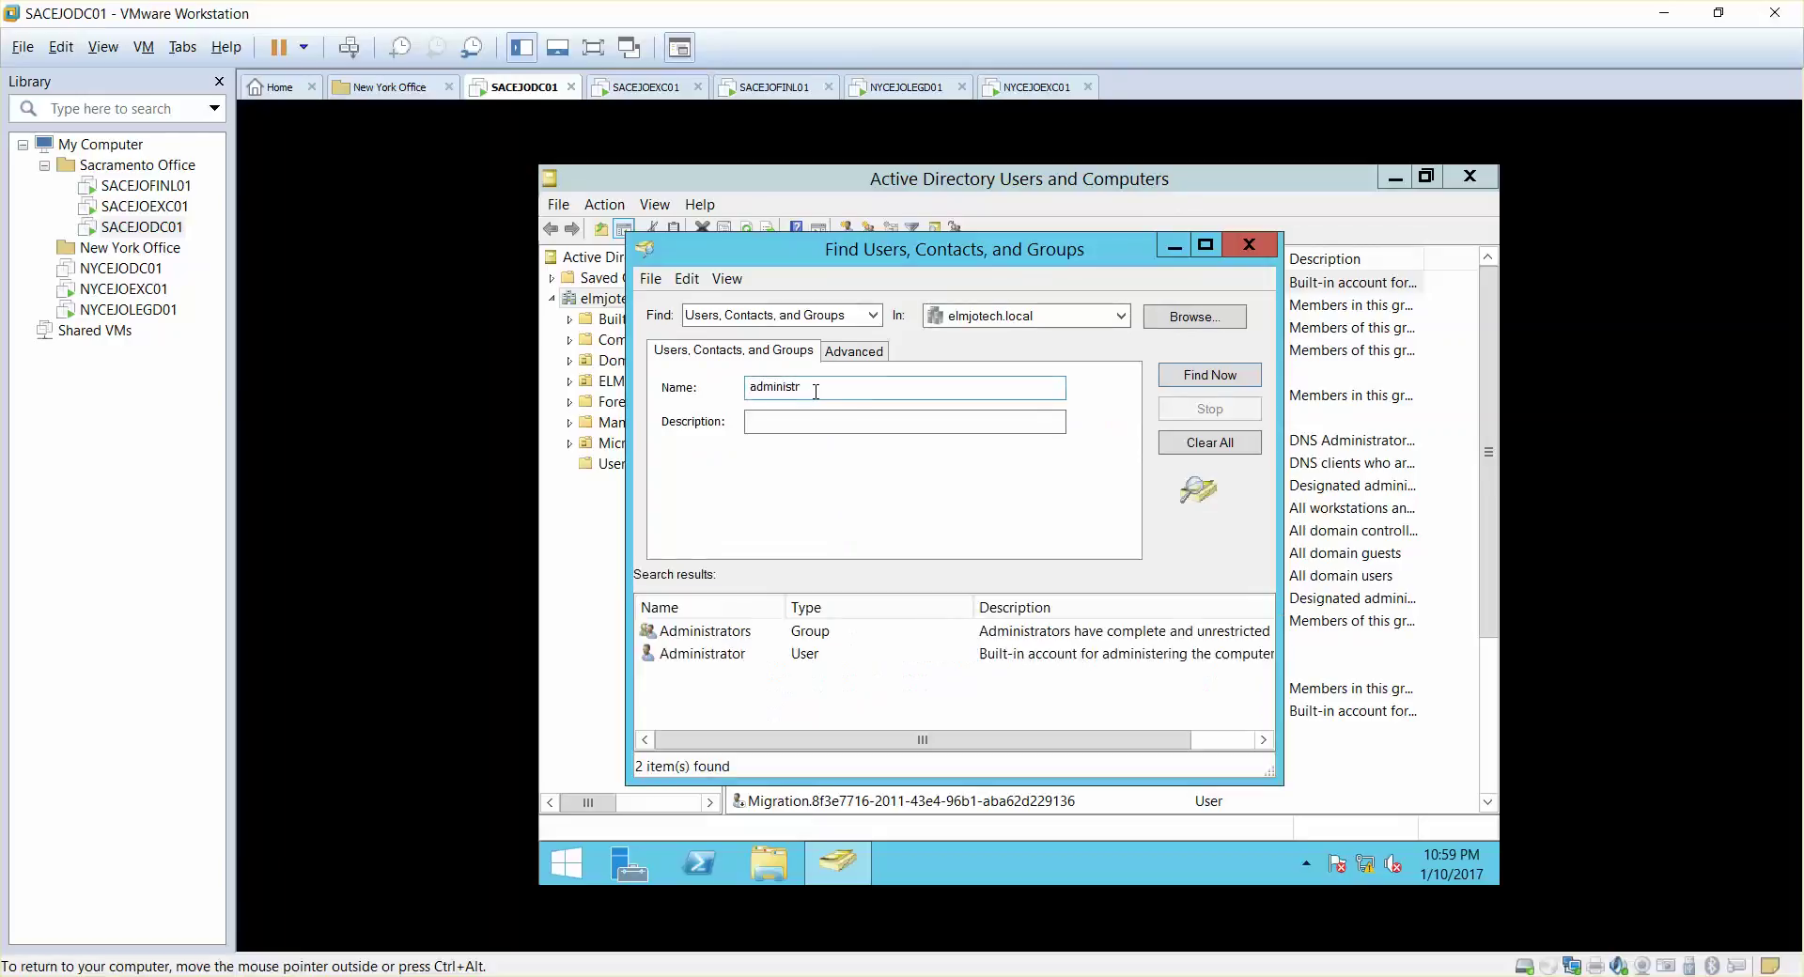
{"action": "double_click", "coordinate": [707, 631]}
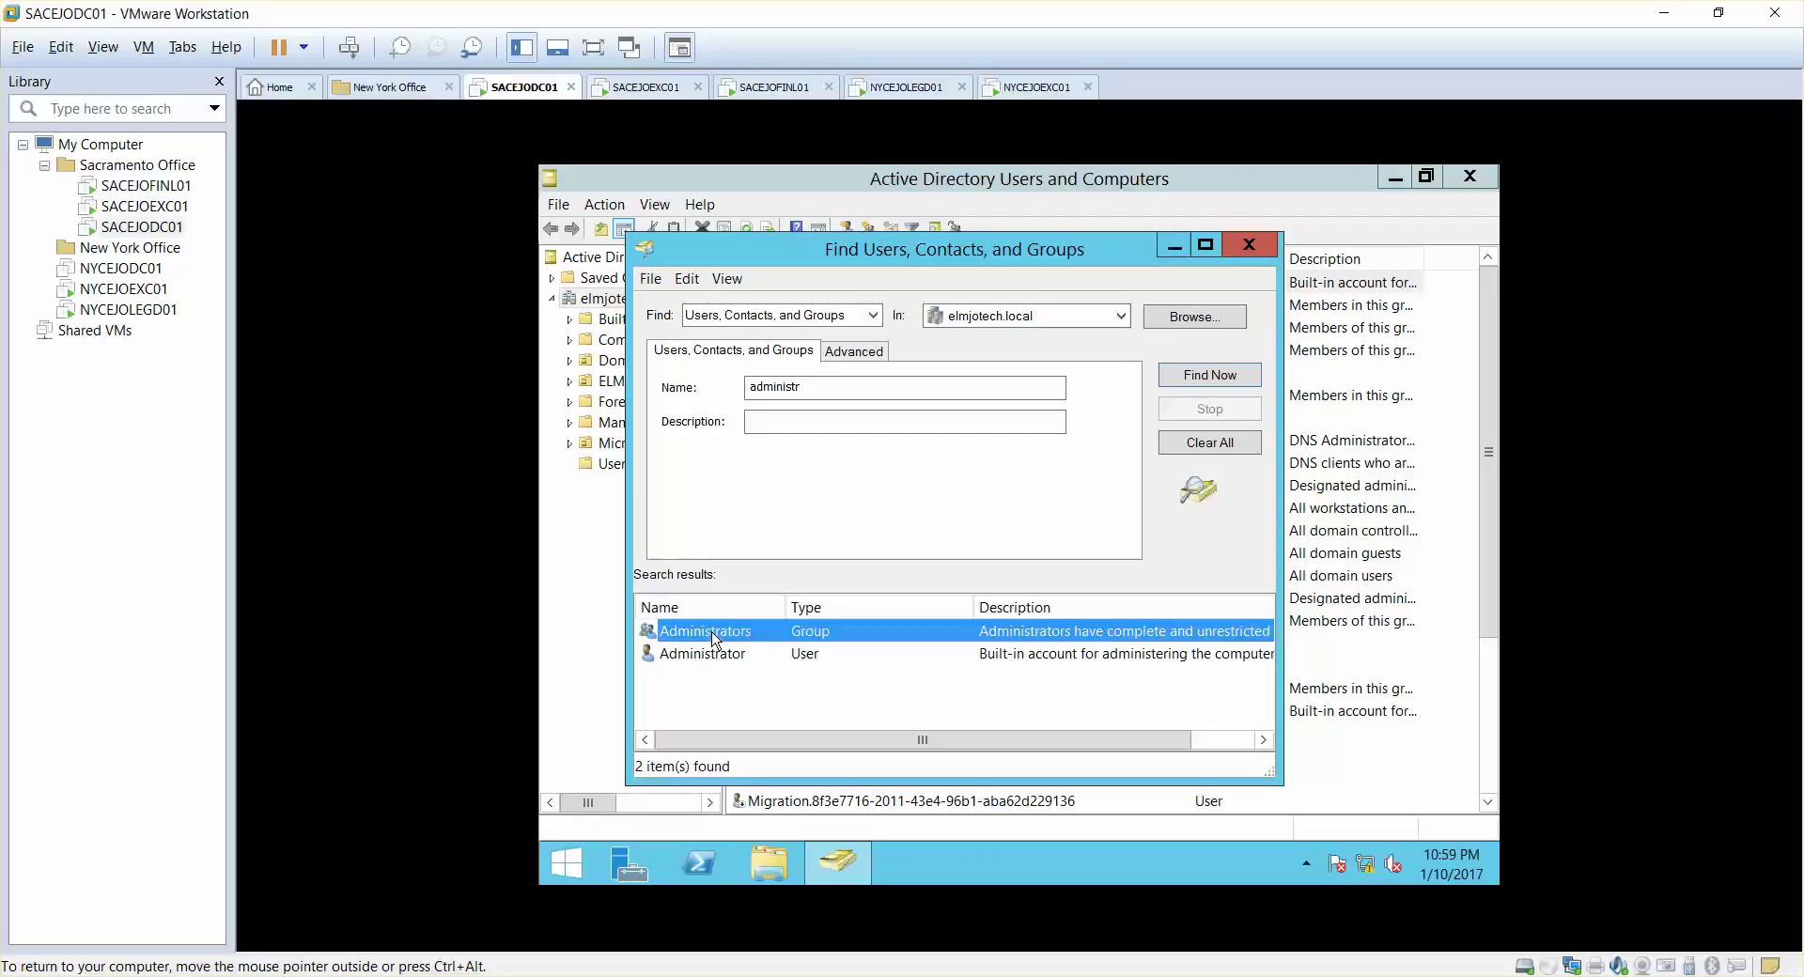
{"action": "left_click", "coordinate": [832, 363]}
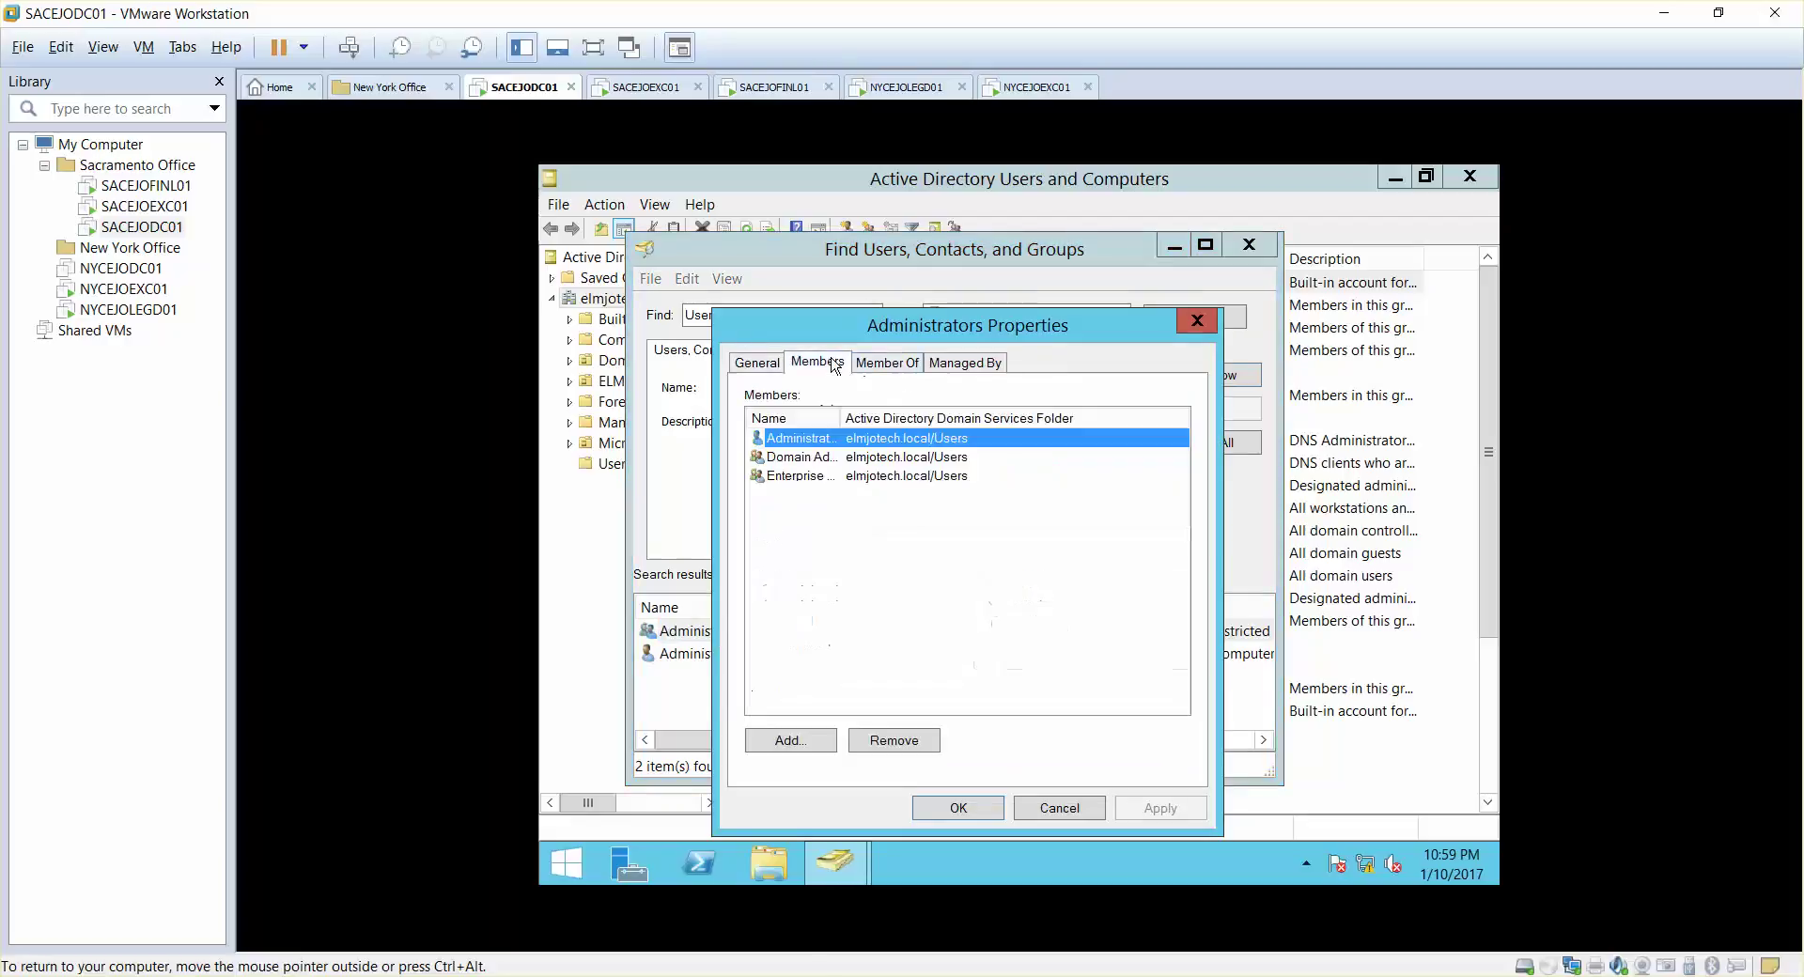
Step: Add Exchange Trusted Subsystem to the Administrators group, apply the change, and close the group properties and the search window
{"action": "left_click", "coordinate": [801, 741]}
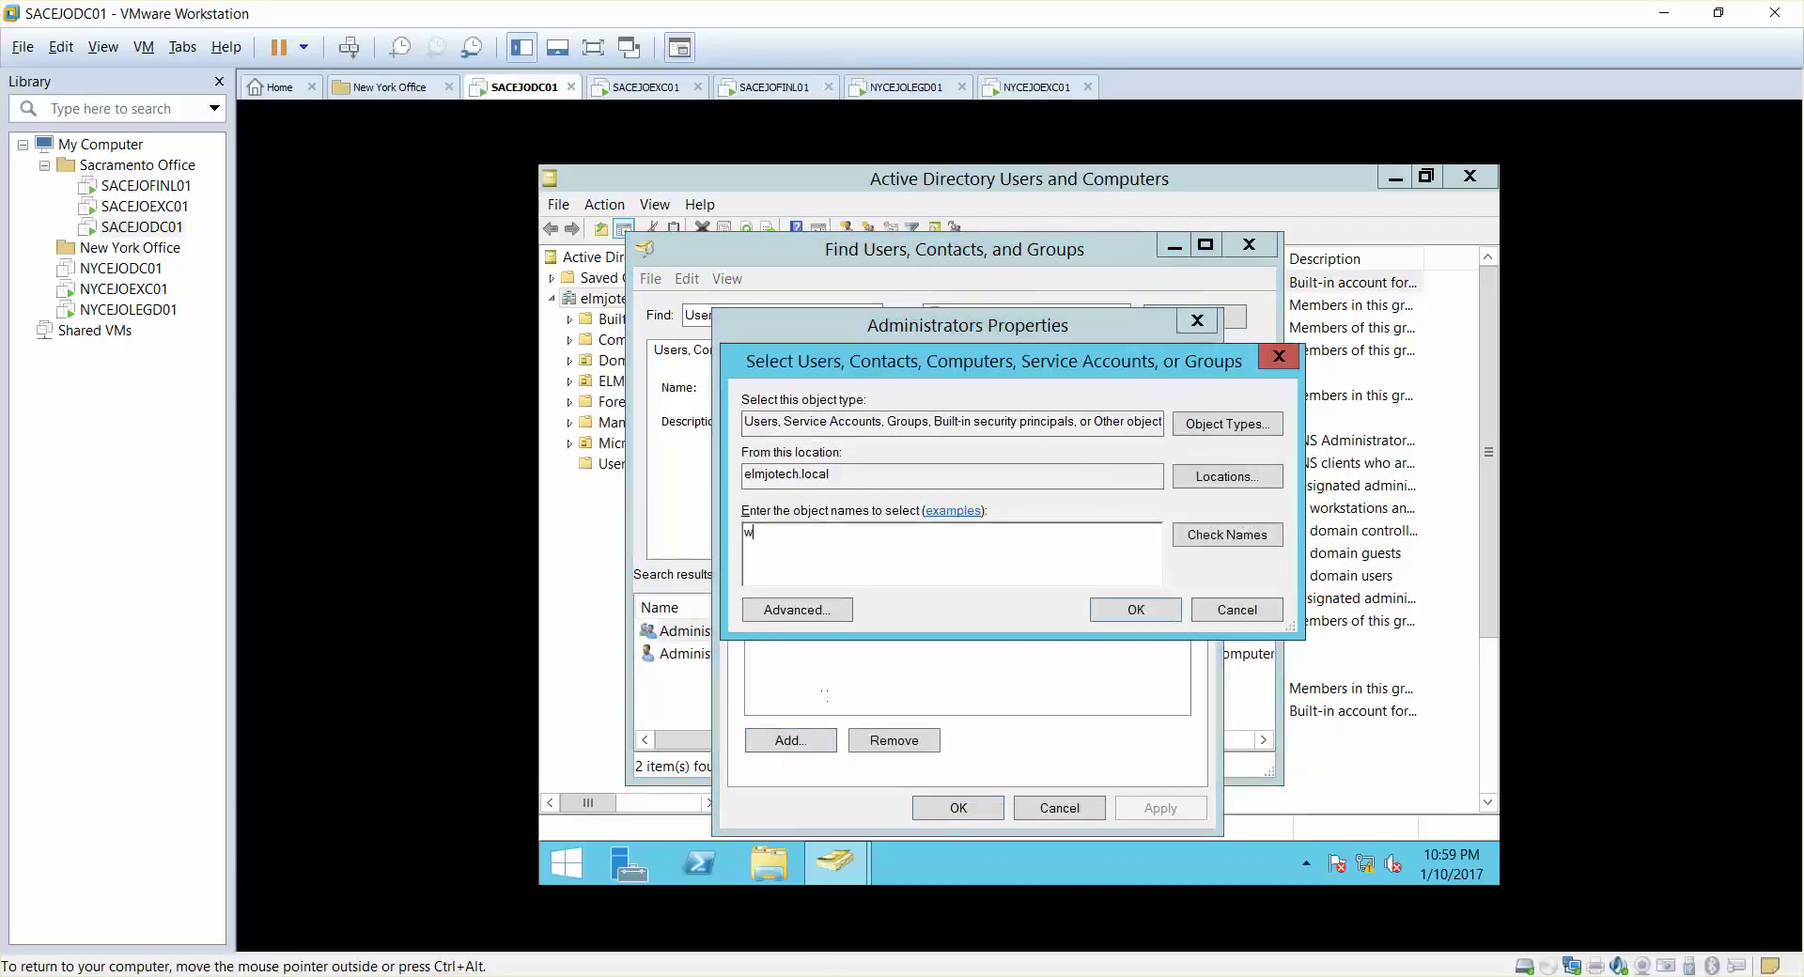
{"action": "type", "text": "exch"}
{"action": "key", "text": "Return"}
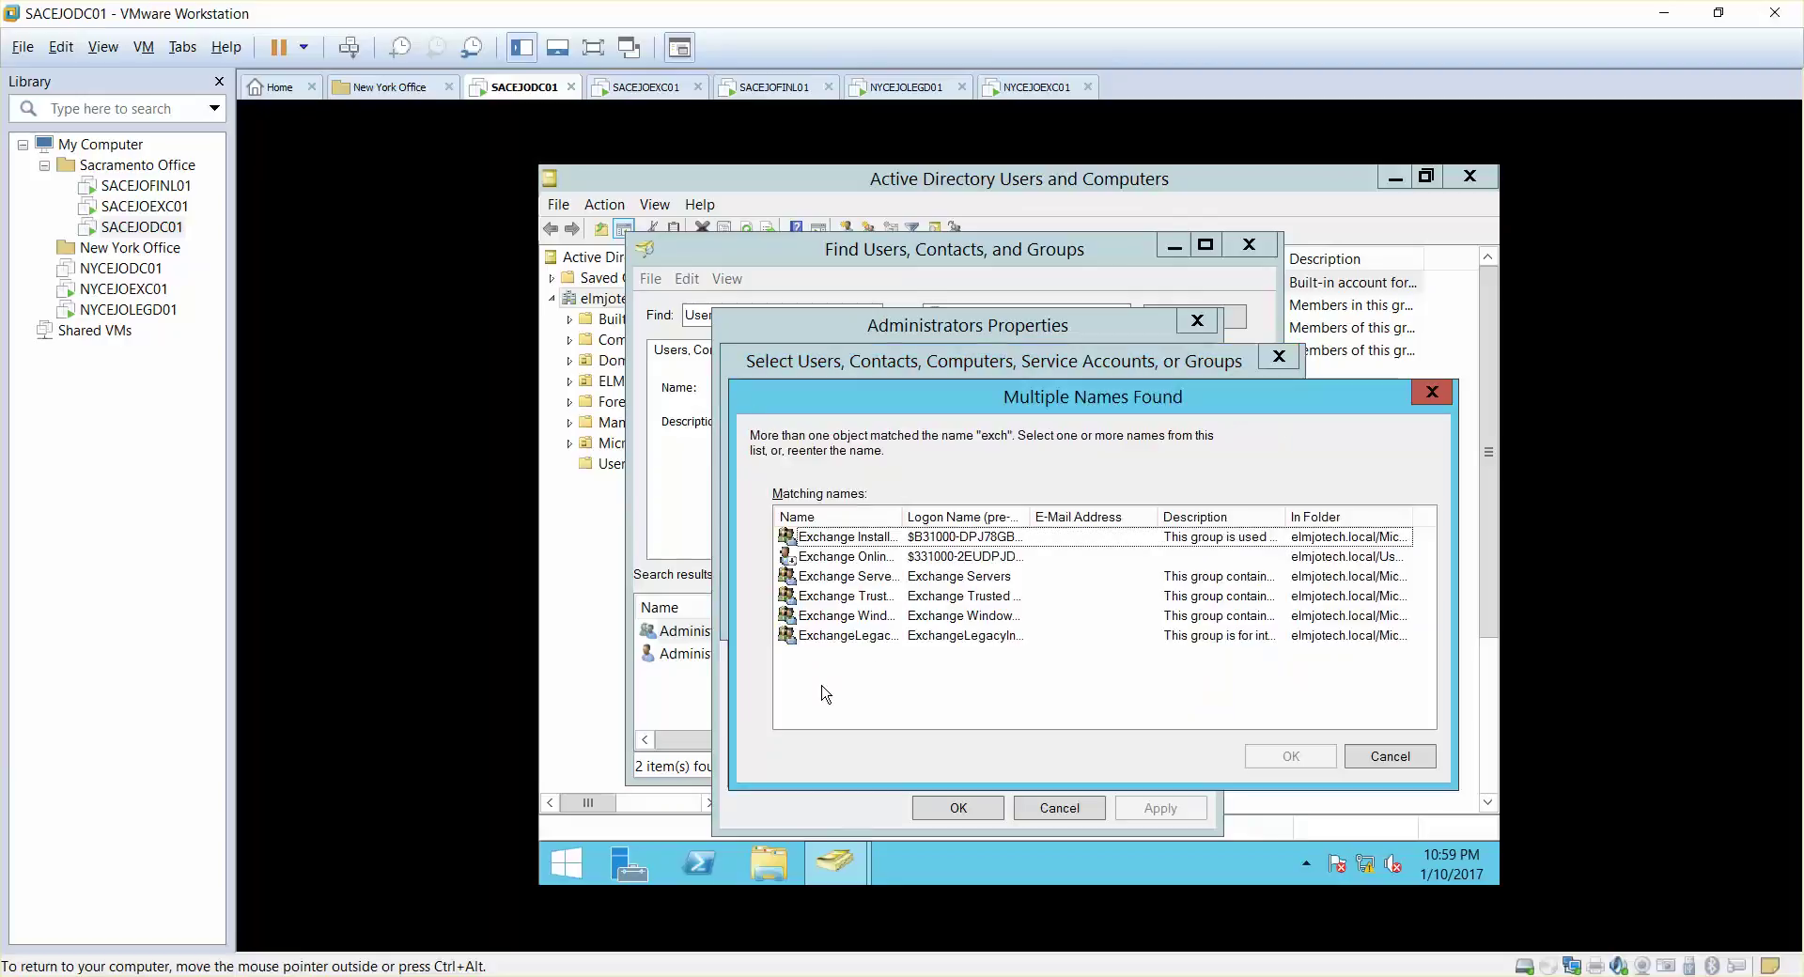
{"action": "left_click", "coordinate": [898, 597]}
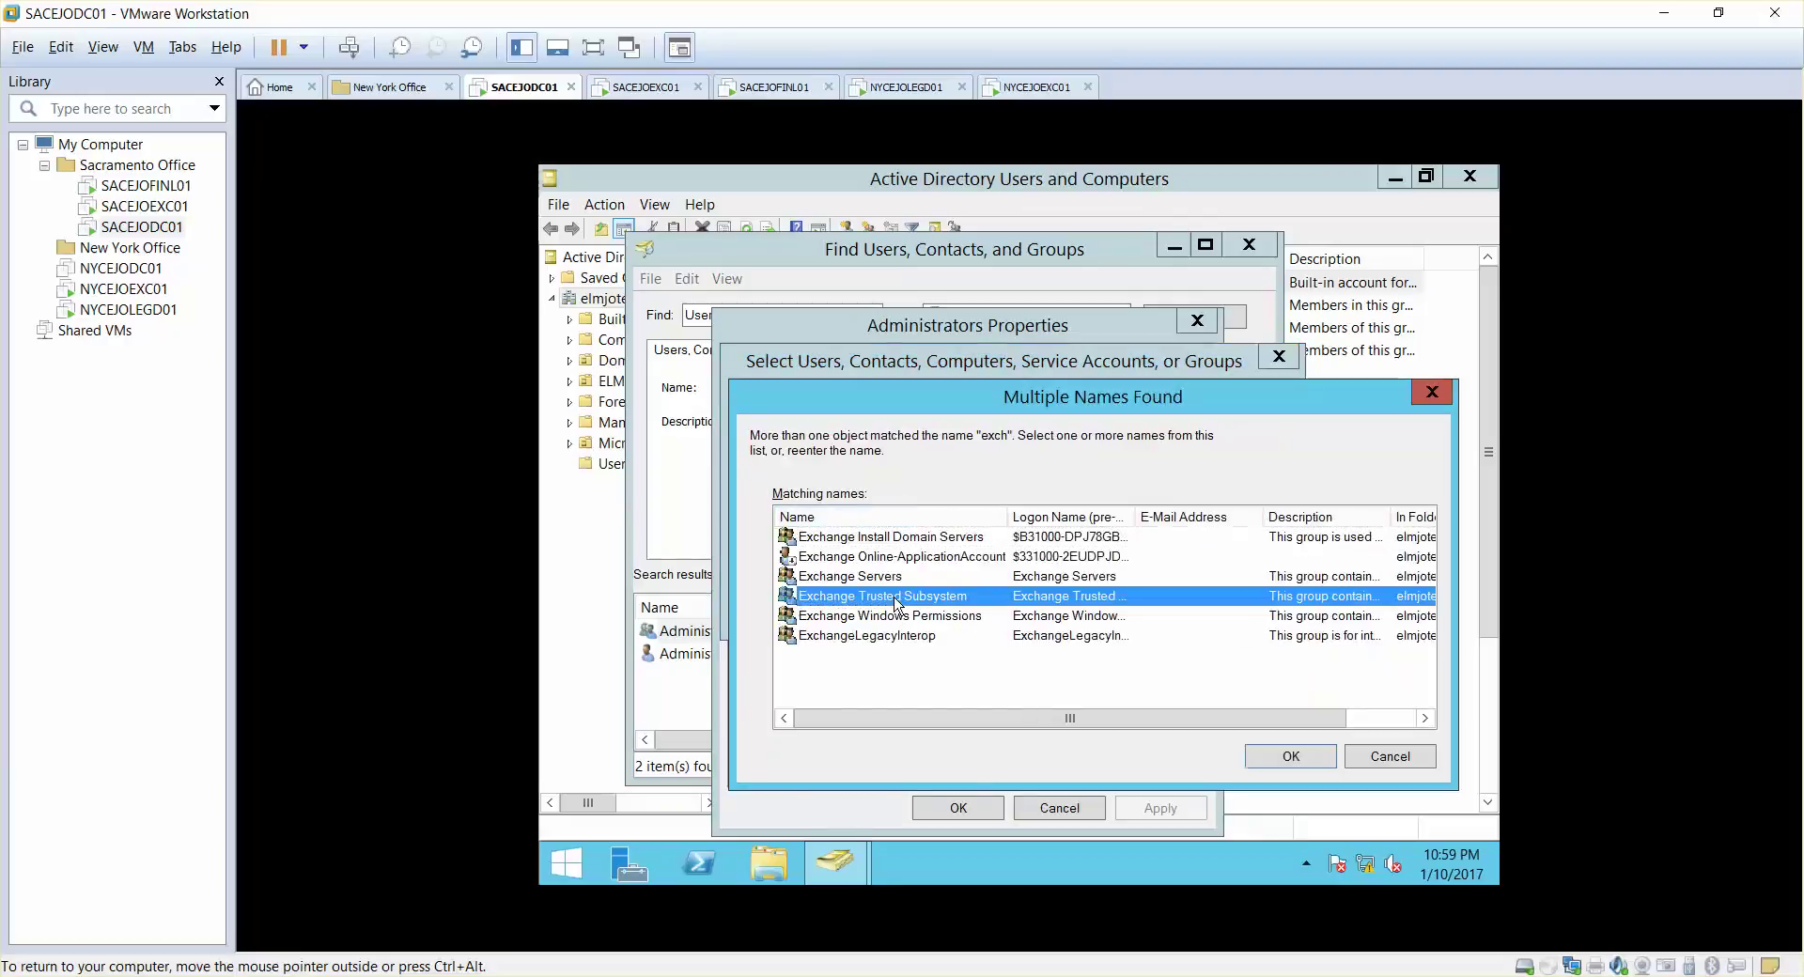
{"action": "left_click", "coordinate": [1278, 756]}
{"action": "left_click", "coordinate": [1146, 805]}
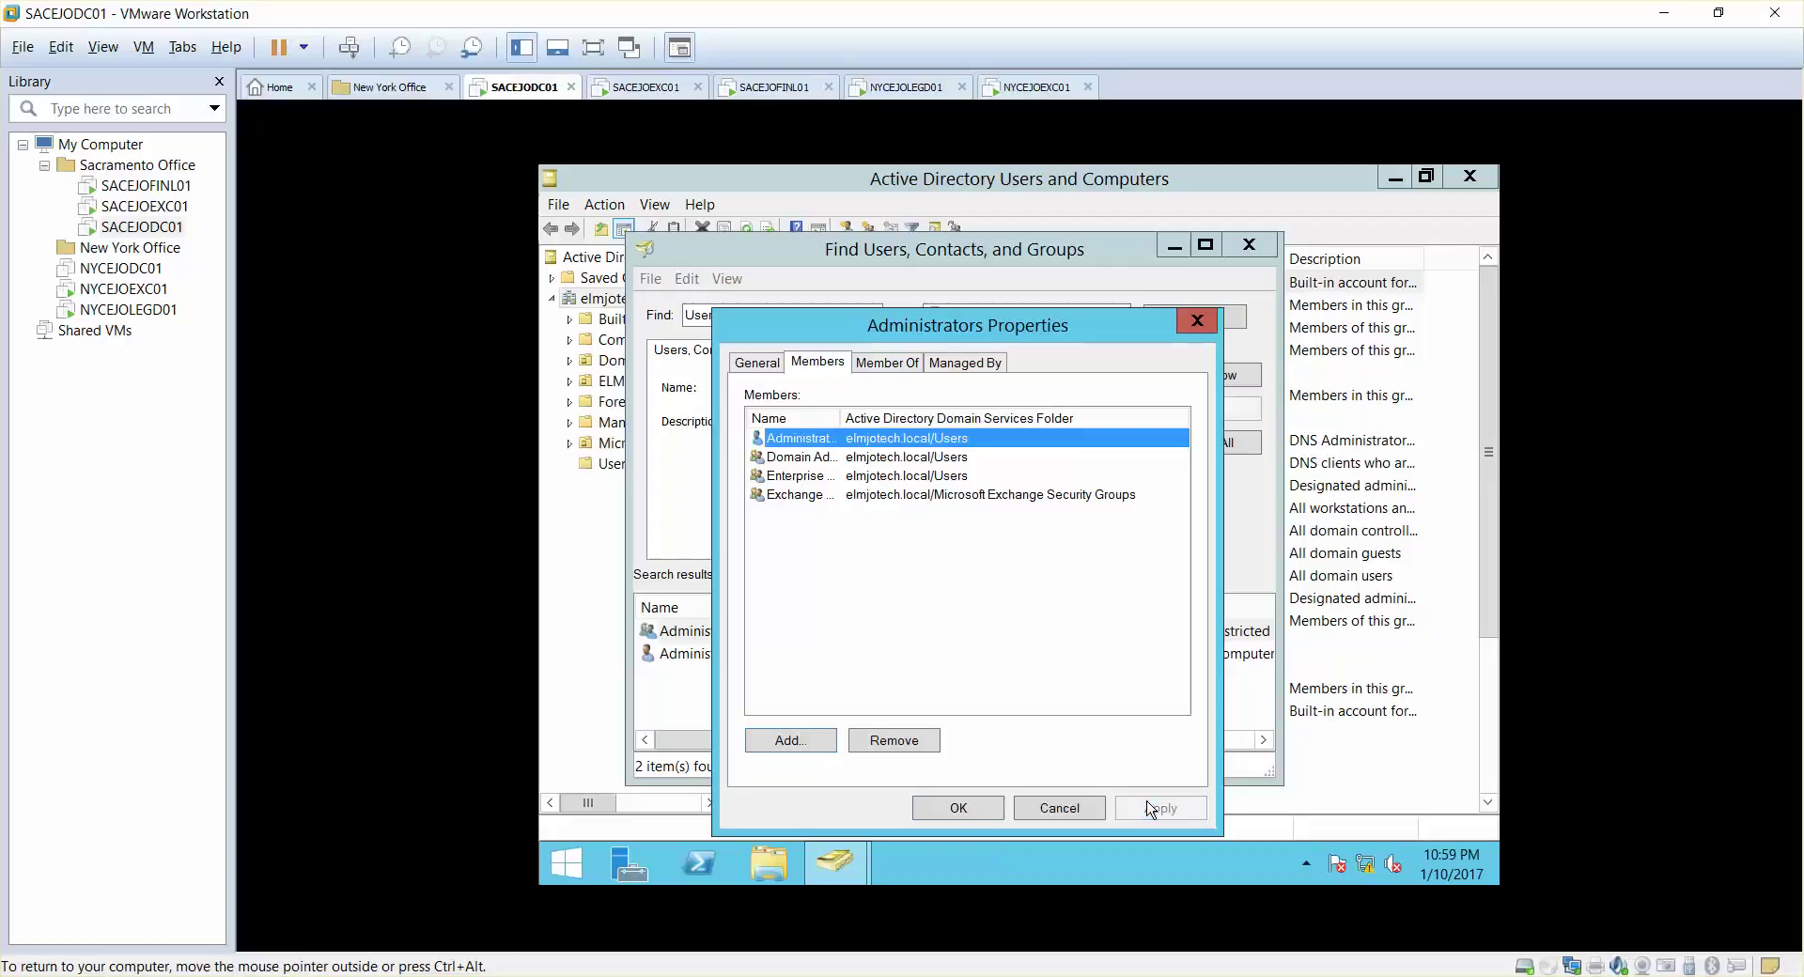
{"action": "left_click", "coordinate": [998, 816]}
{"action": "left_click", "coordinate": [1249, 245]}
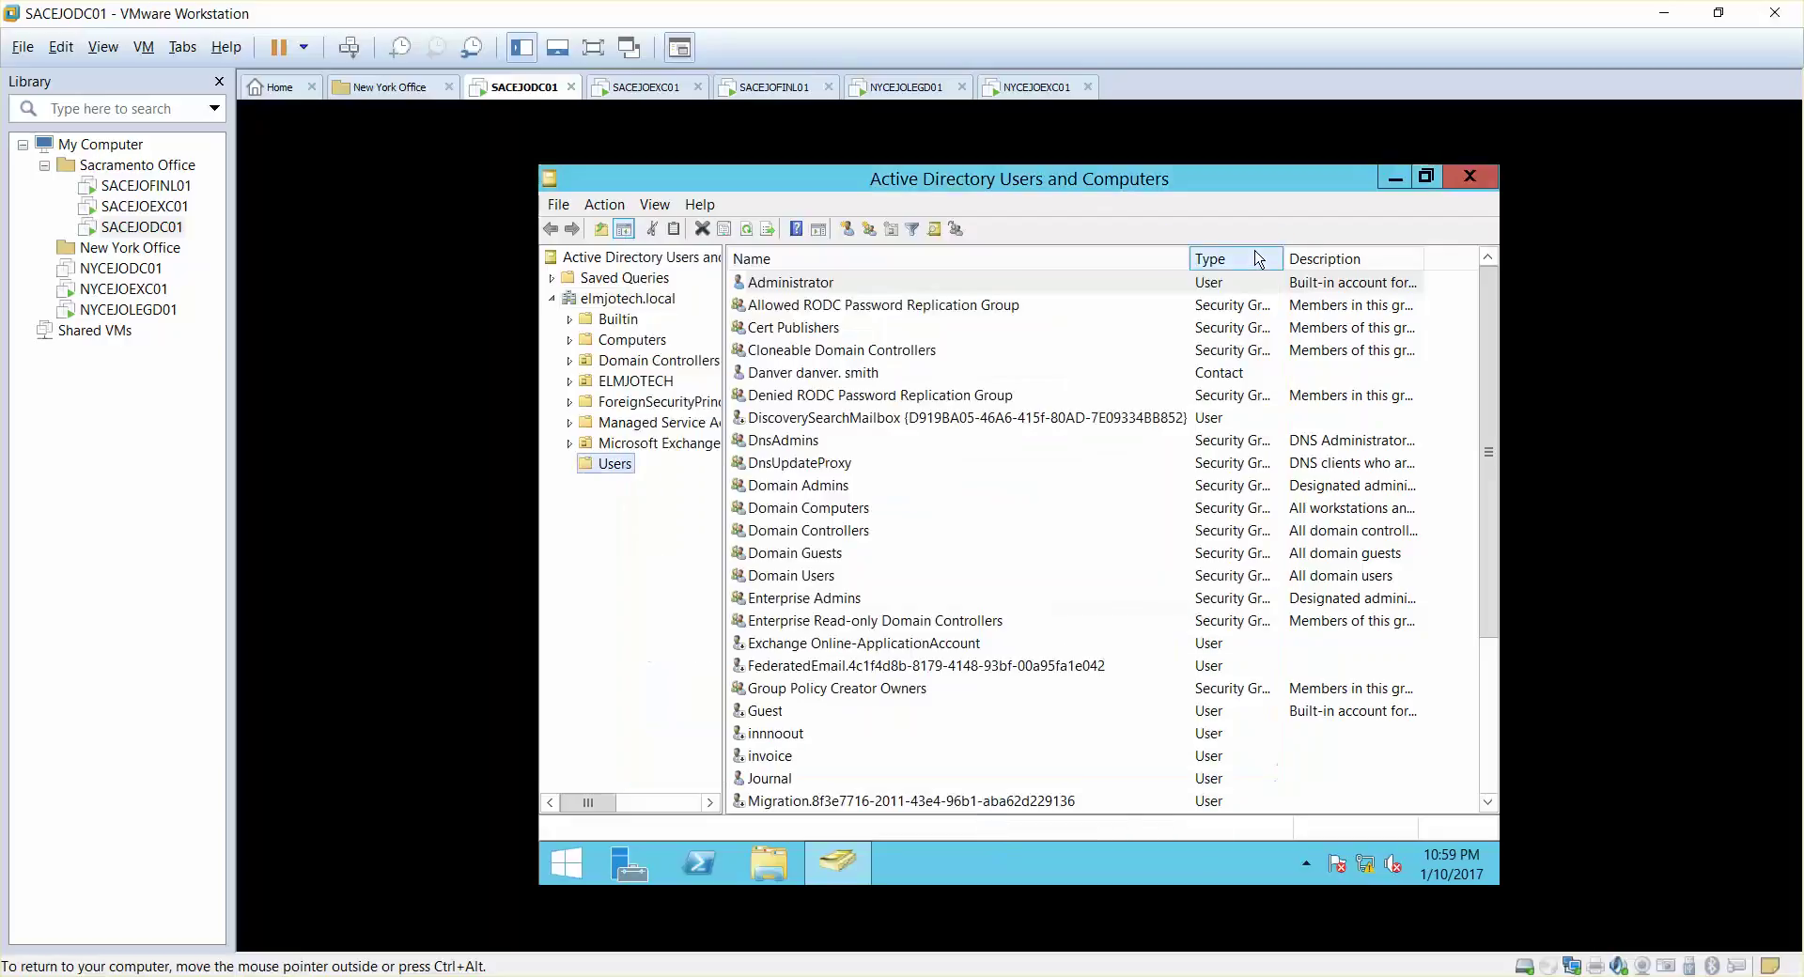
Step: Switch to the SACEJOEXC01 machine and dismiss the stopped save together with the group membership dialog
{"action": "left_click", "coordinate": [669, 88]}
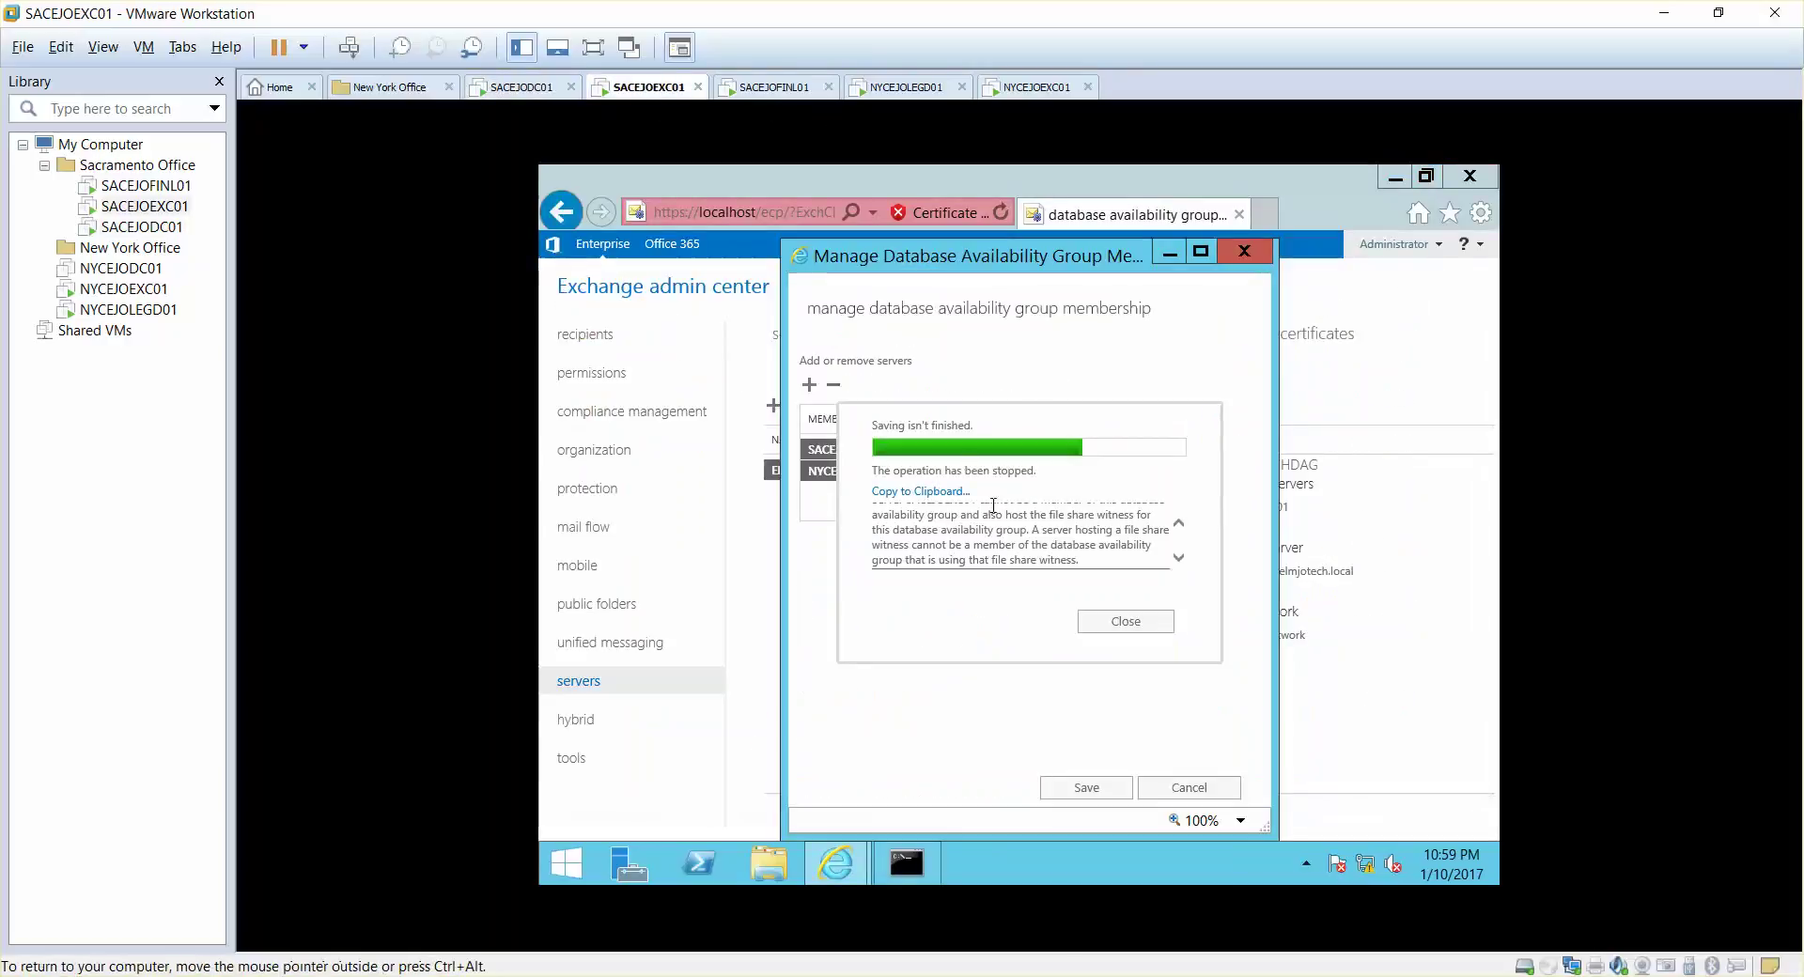
{"action": "left_click", "coordinate": [1124, 624]}
{"action": "left_click", "coordinate": [1193, 789]}
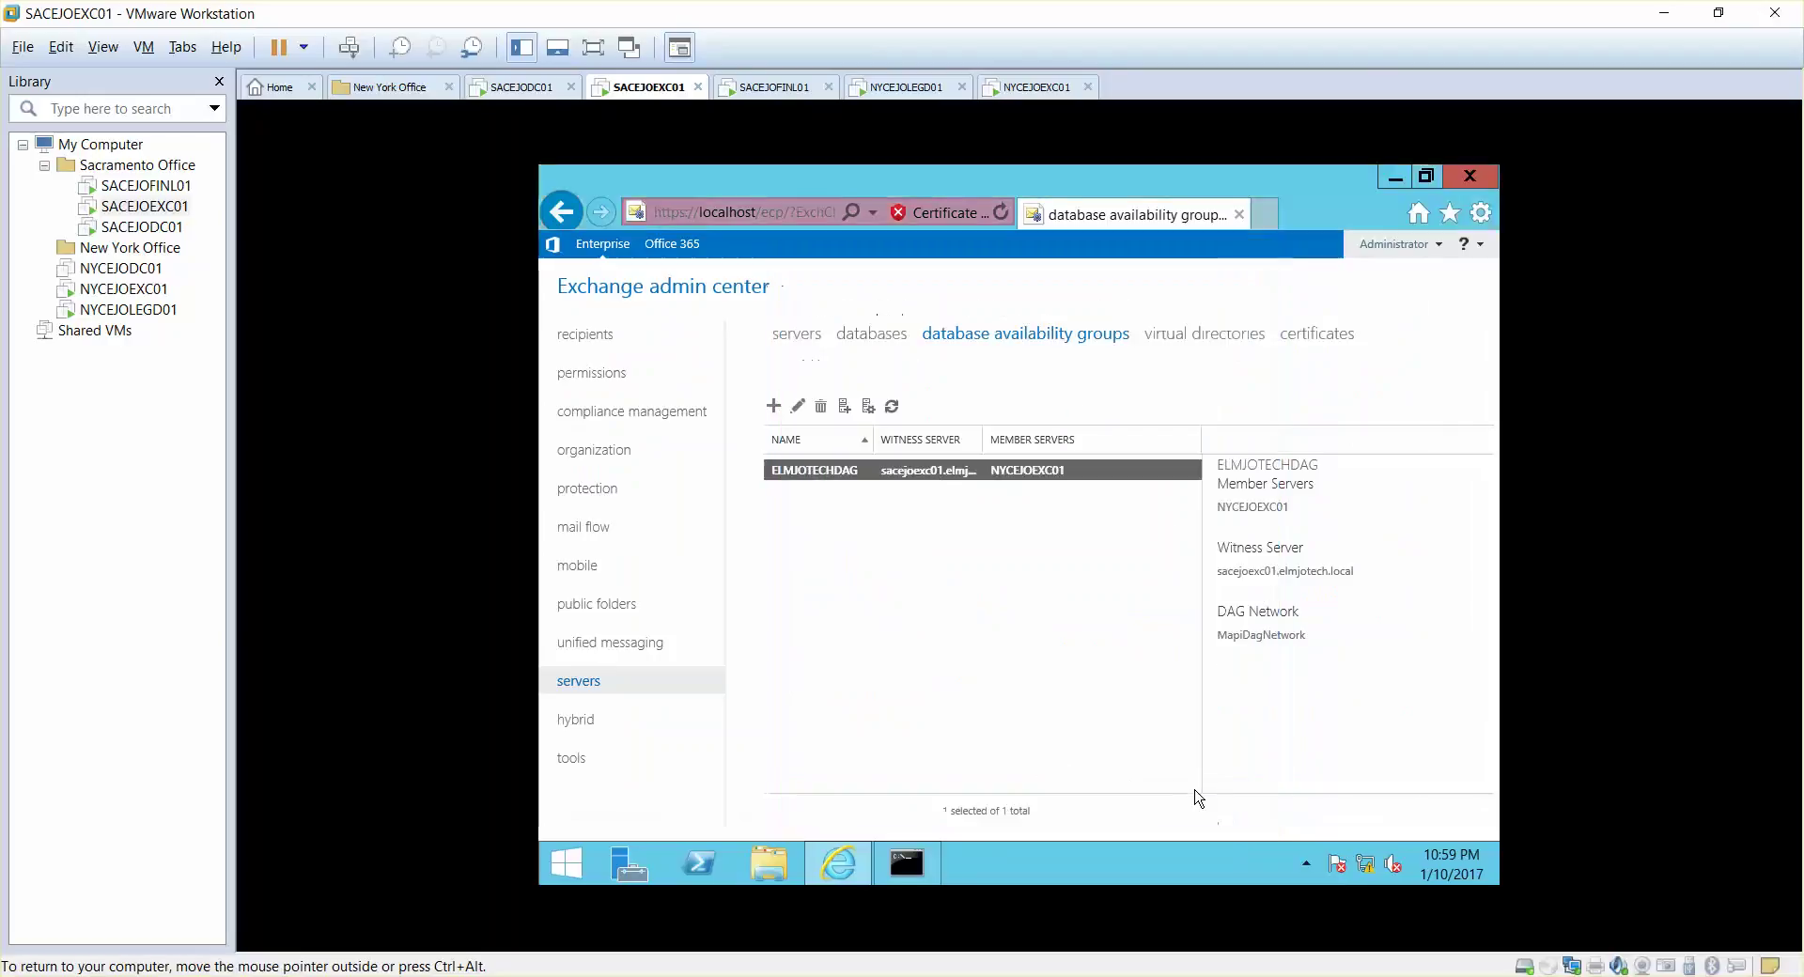
Step: Try to save SACEJOEXC01 as an additional member of ELMJOTECHDAG and read through the full save report
{"action": "left_click", "coordinate": [868, 410]}
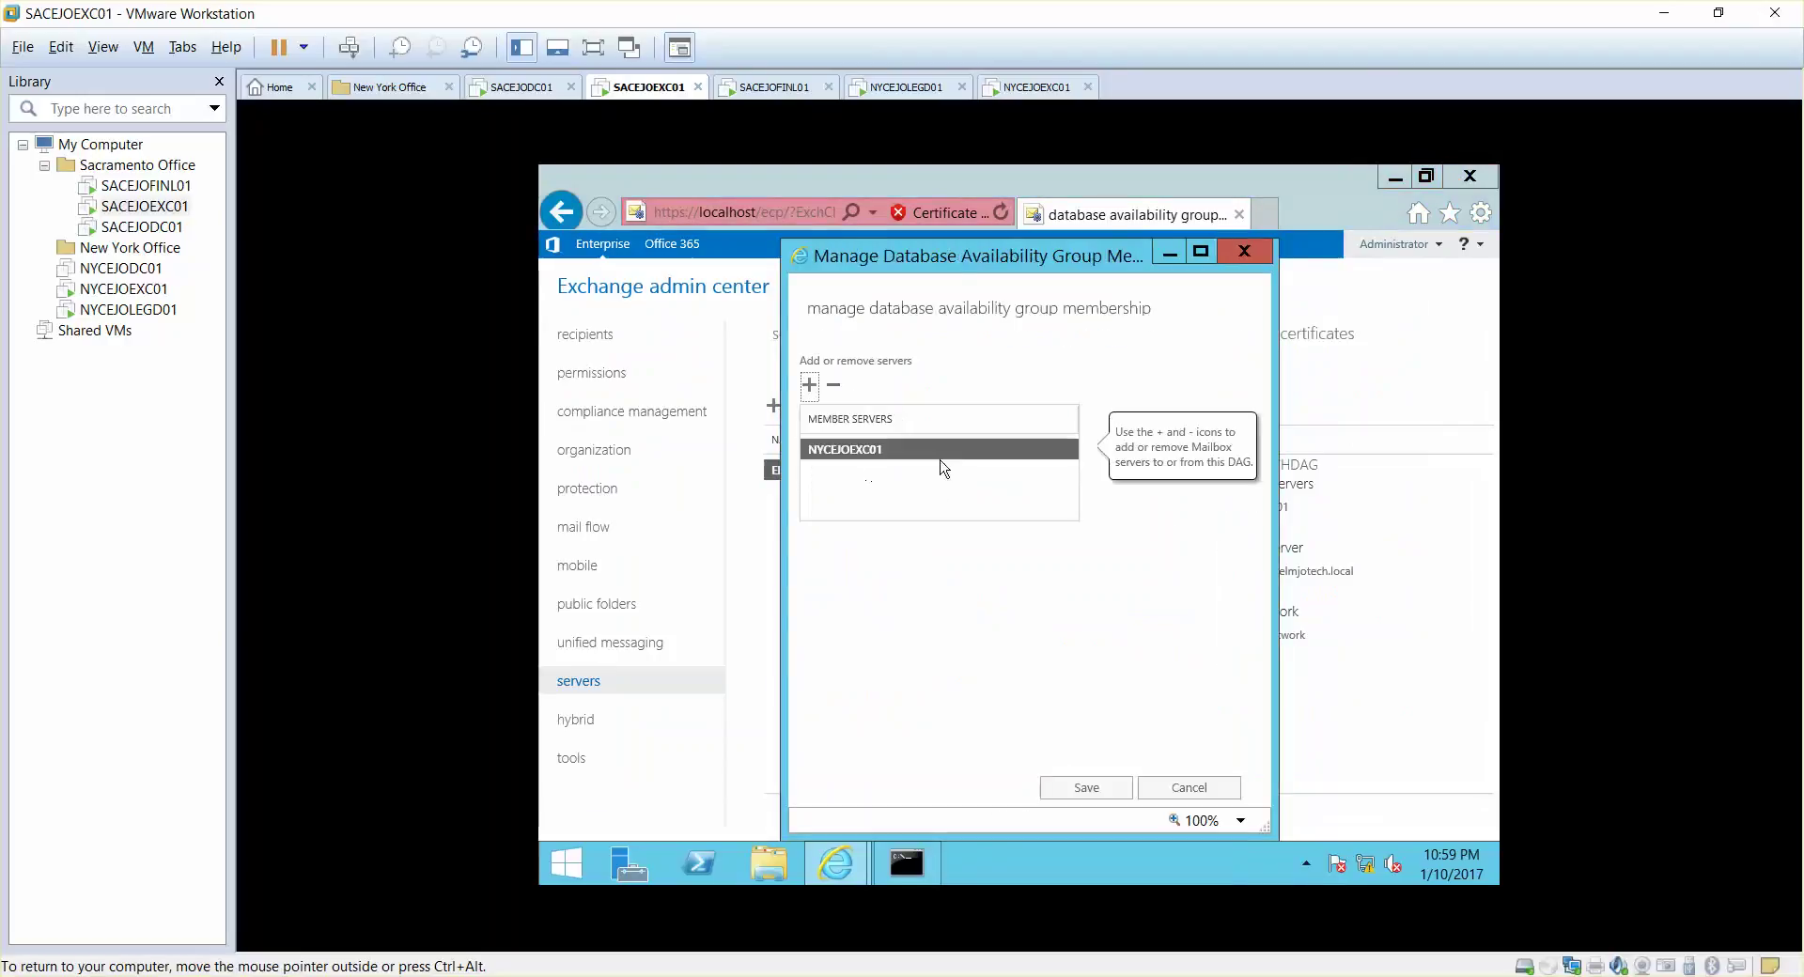
{"action": "left_click", "coordinate": [806, 385]}
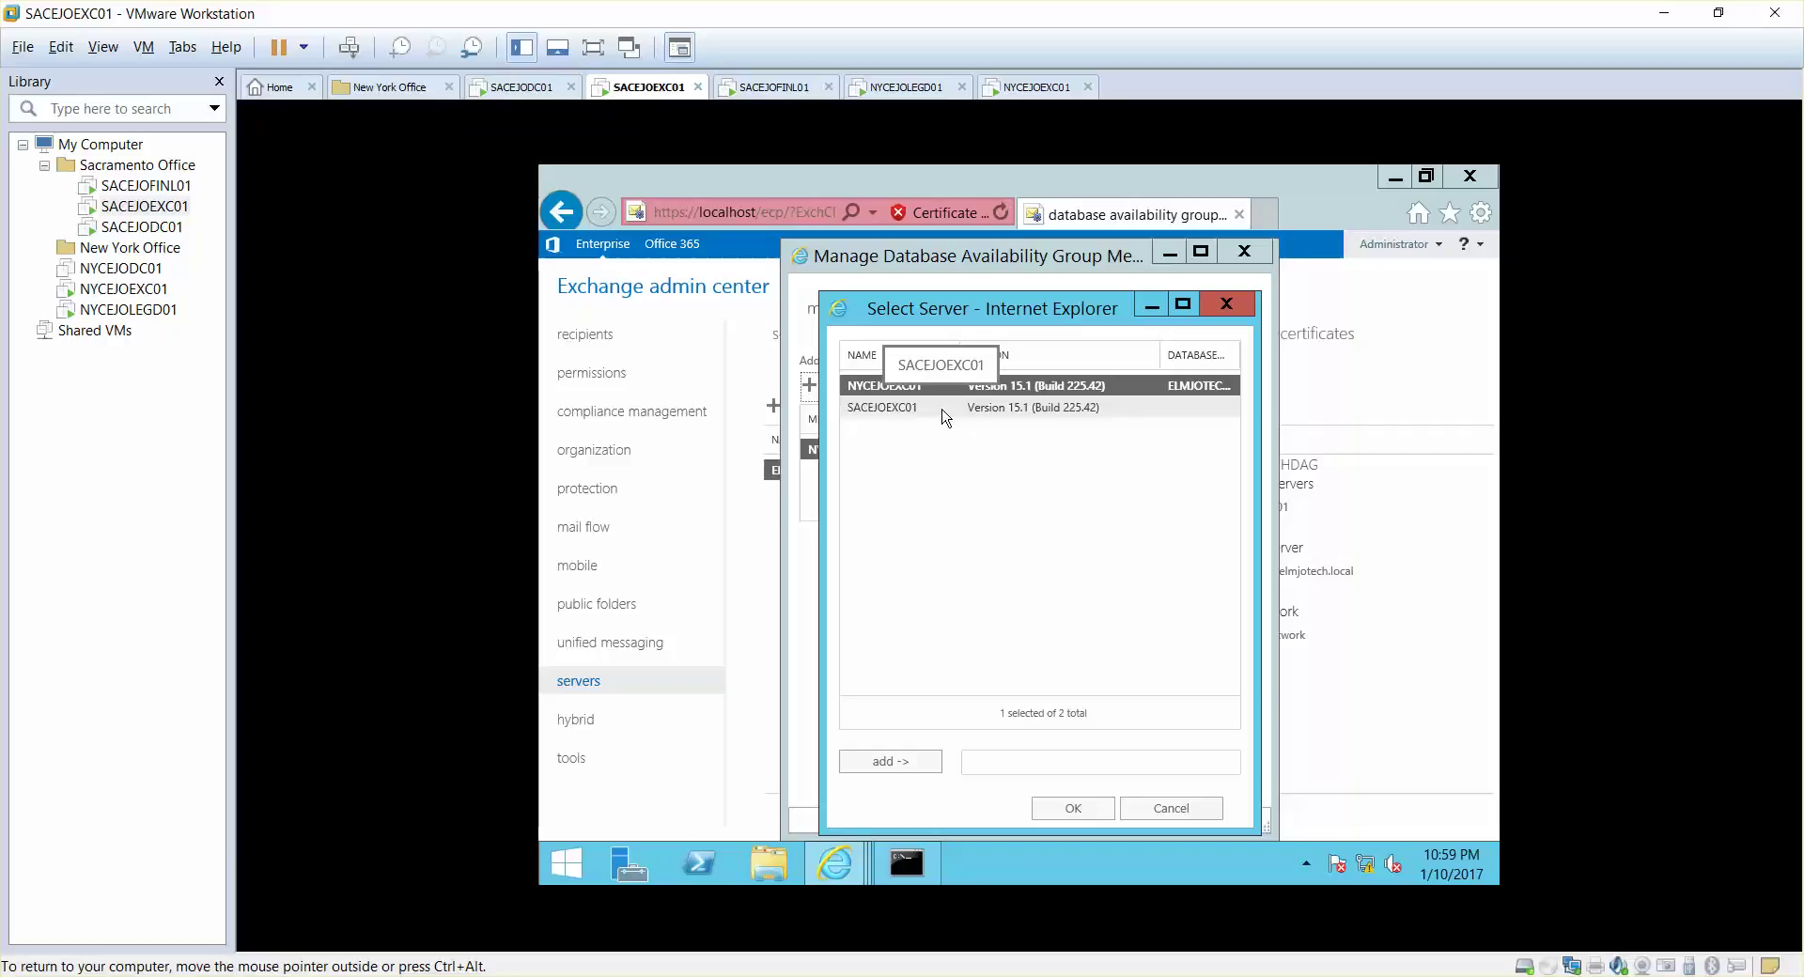
{"action": "left_click", "coordinate": [944, 409], "text": "ctrl"}
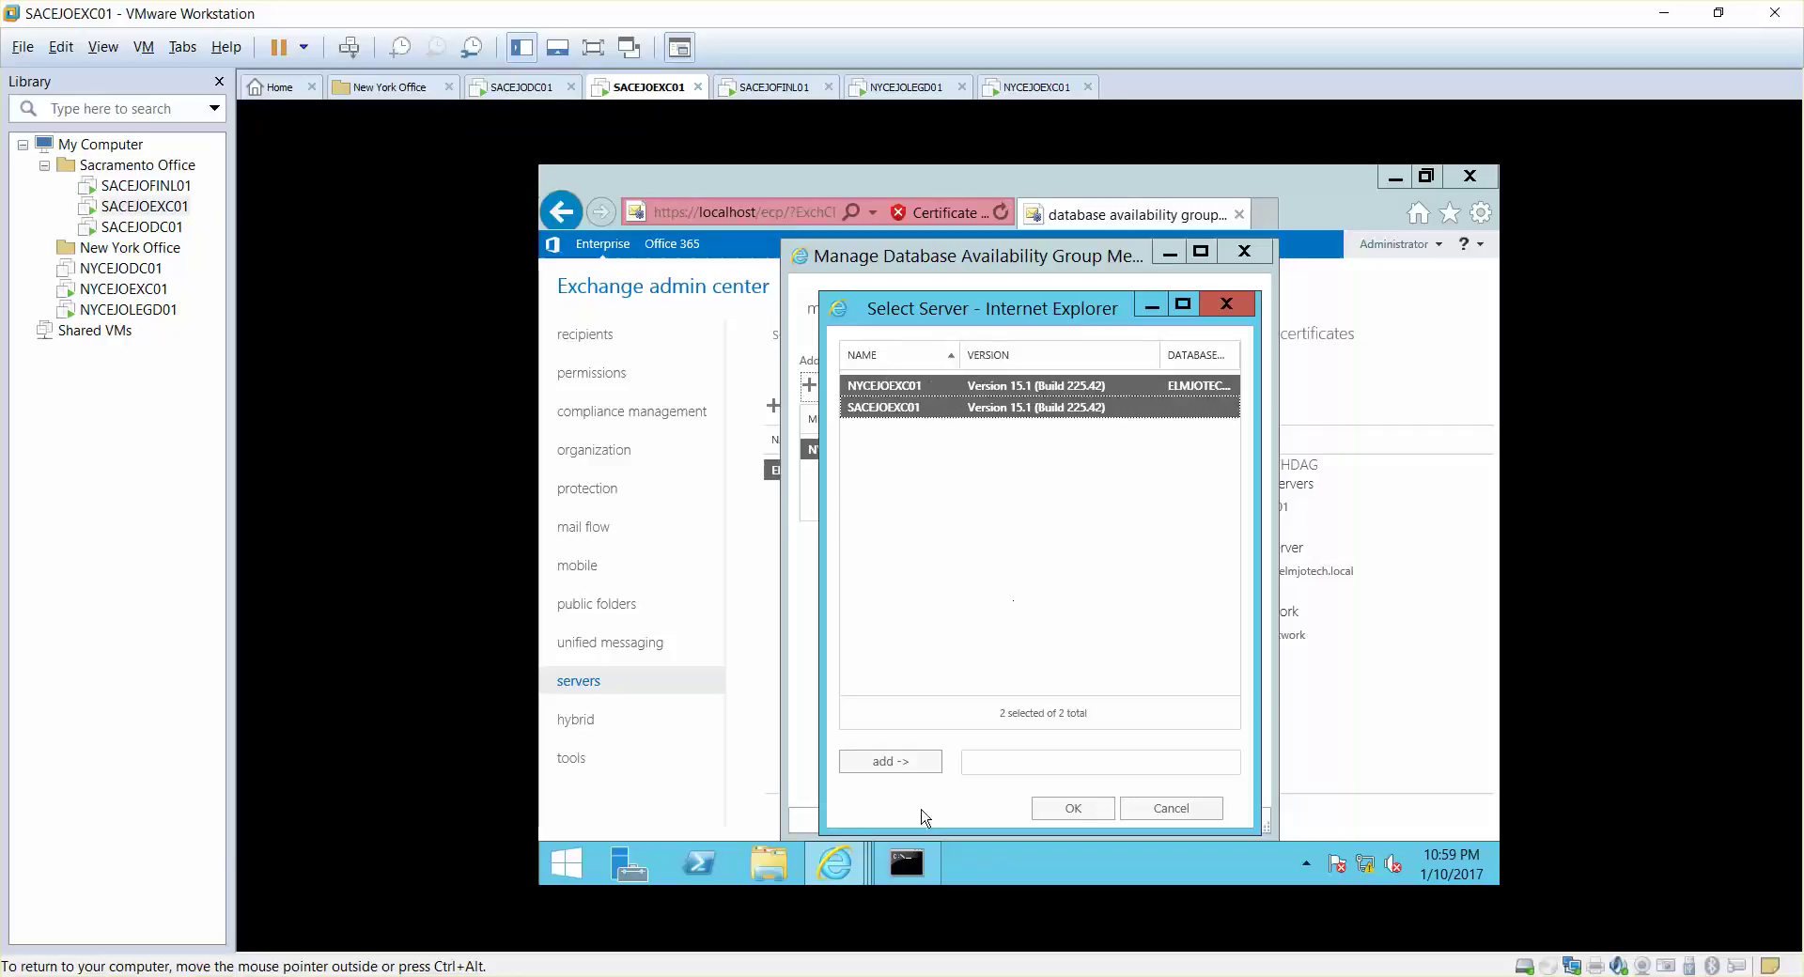
{"action": "left_click", "coordinate": [894, 763]}
{"action": "left_click", "coordinate": [1062, 810]}
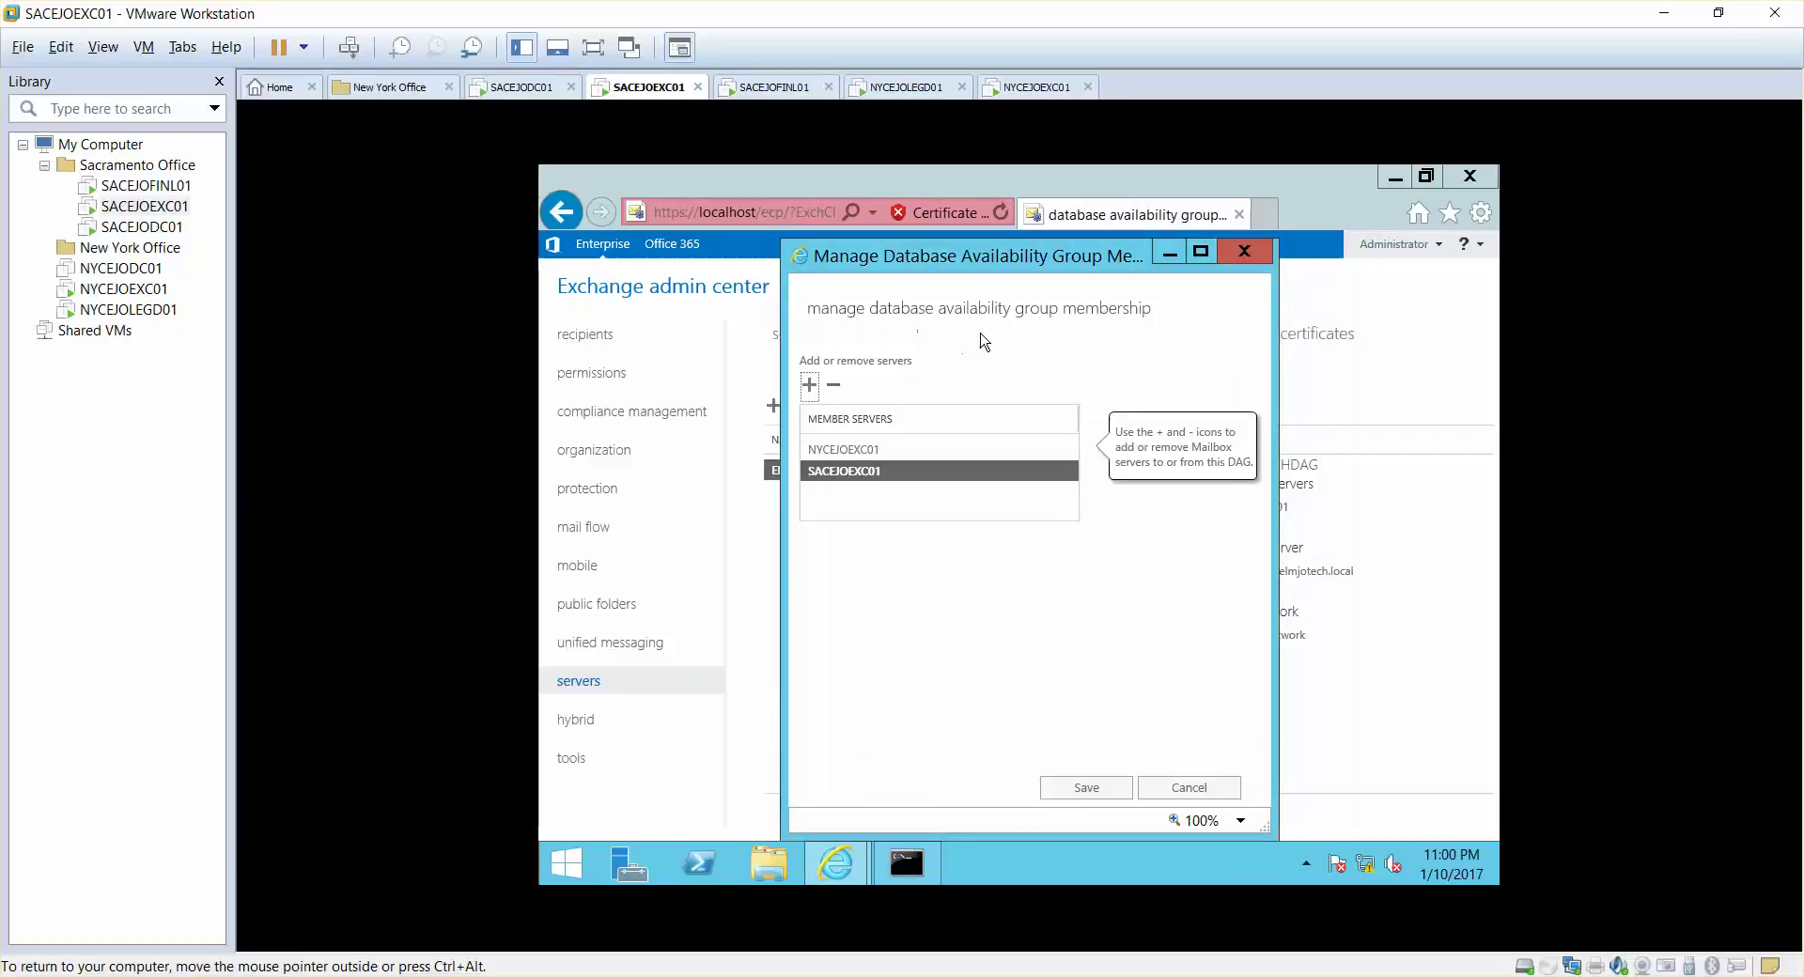
{"action": "left_click", "coordinate": [1085, 789]}
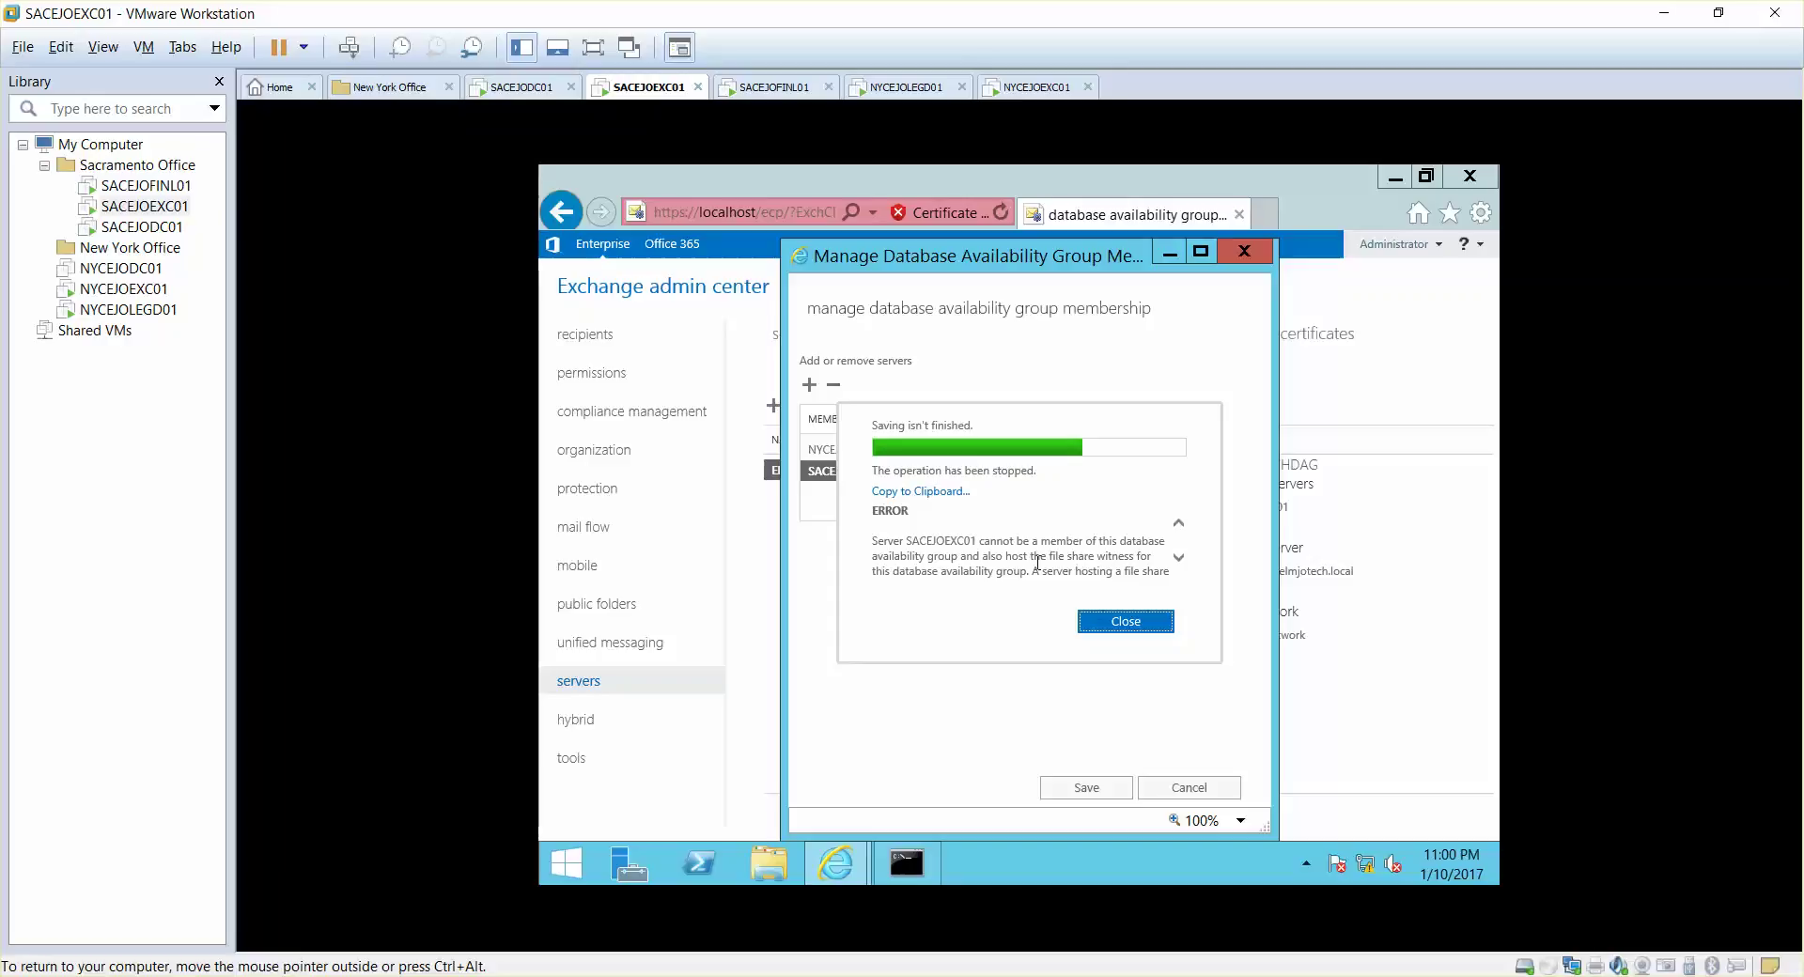
{"action": "left_click", "coordinate": [1179, 560]}
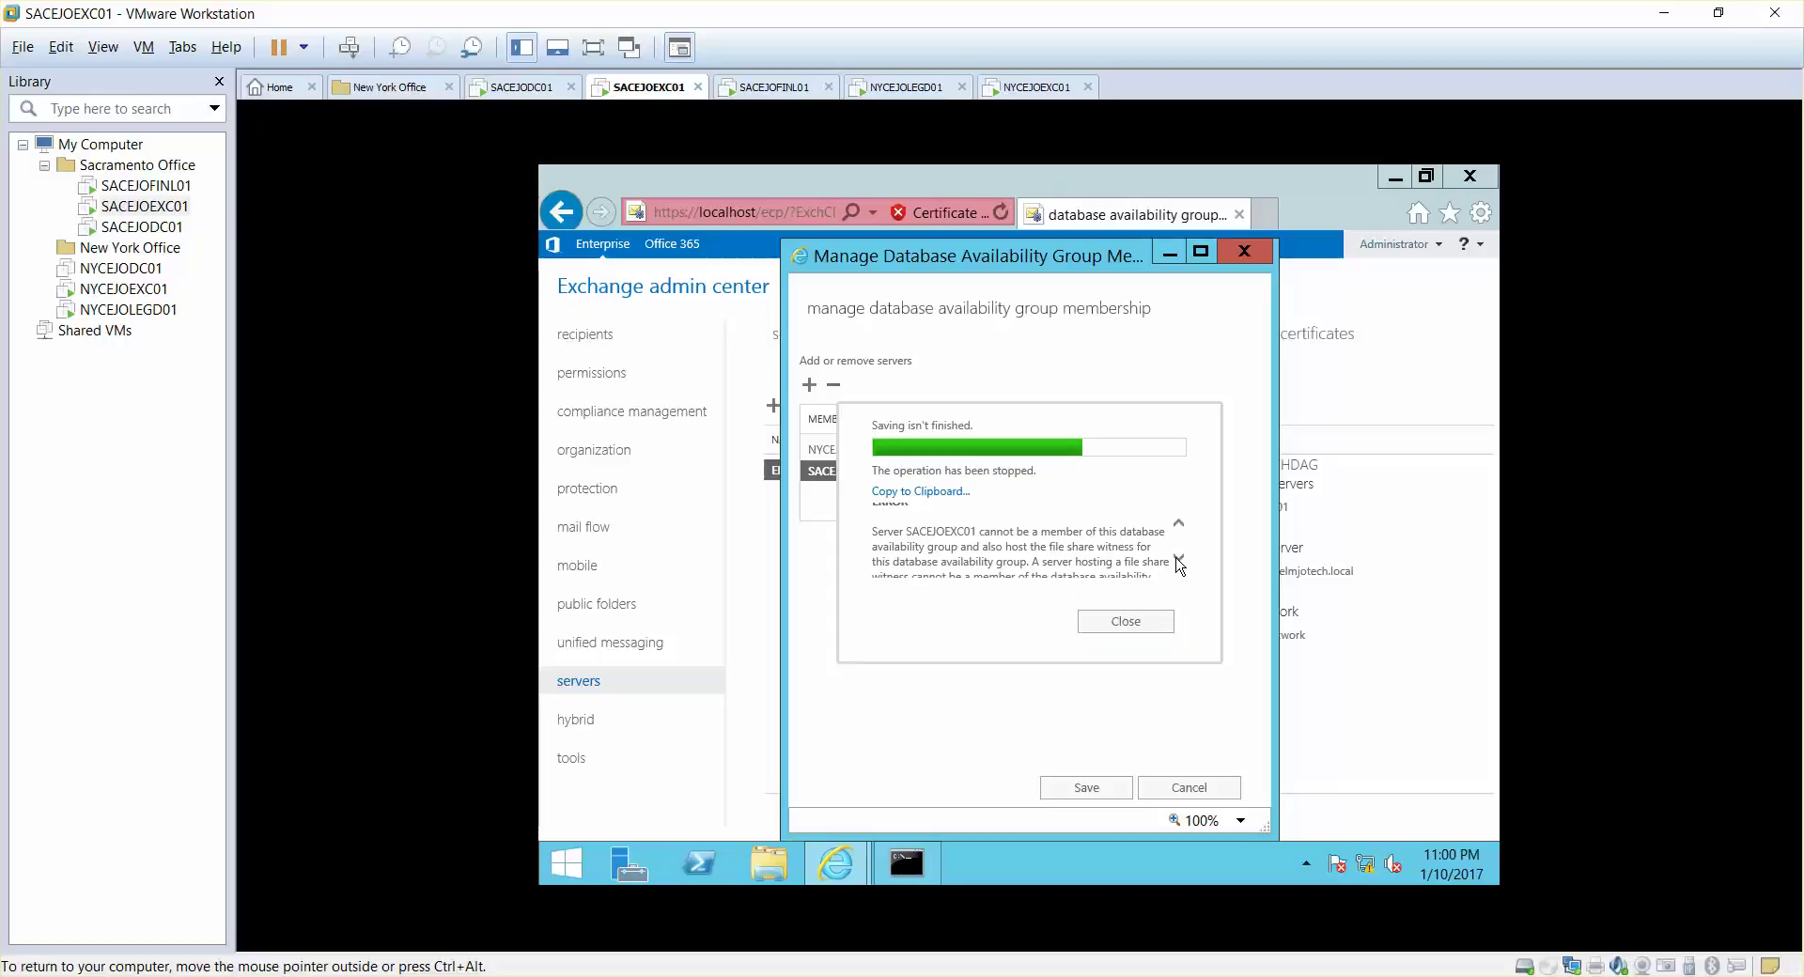
{"action": "left_click", "coordinate": [1179, 561]}
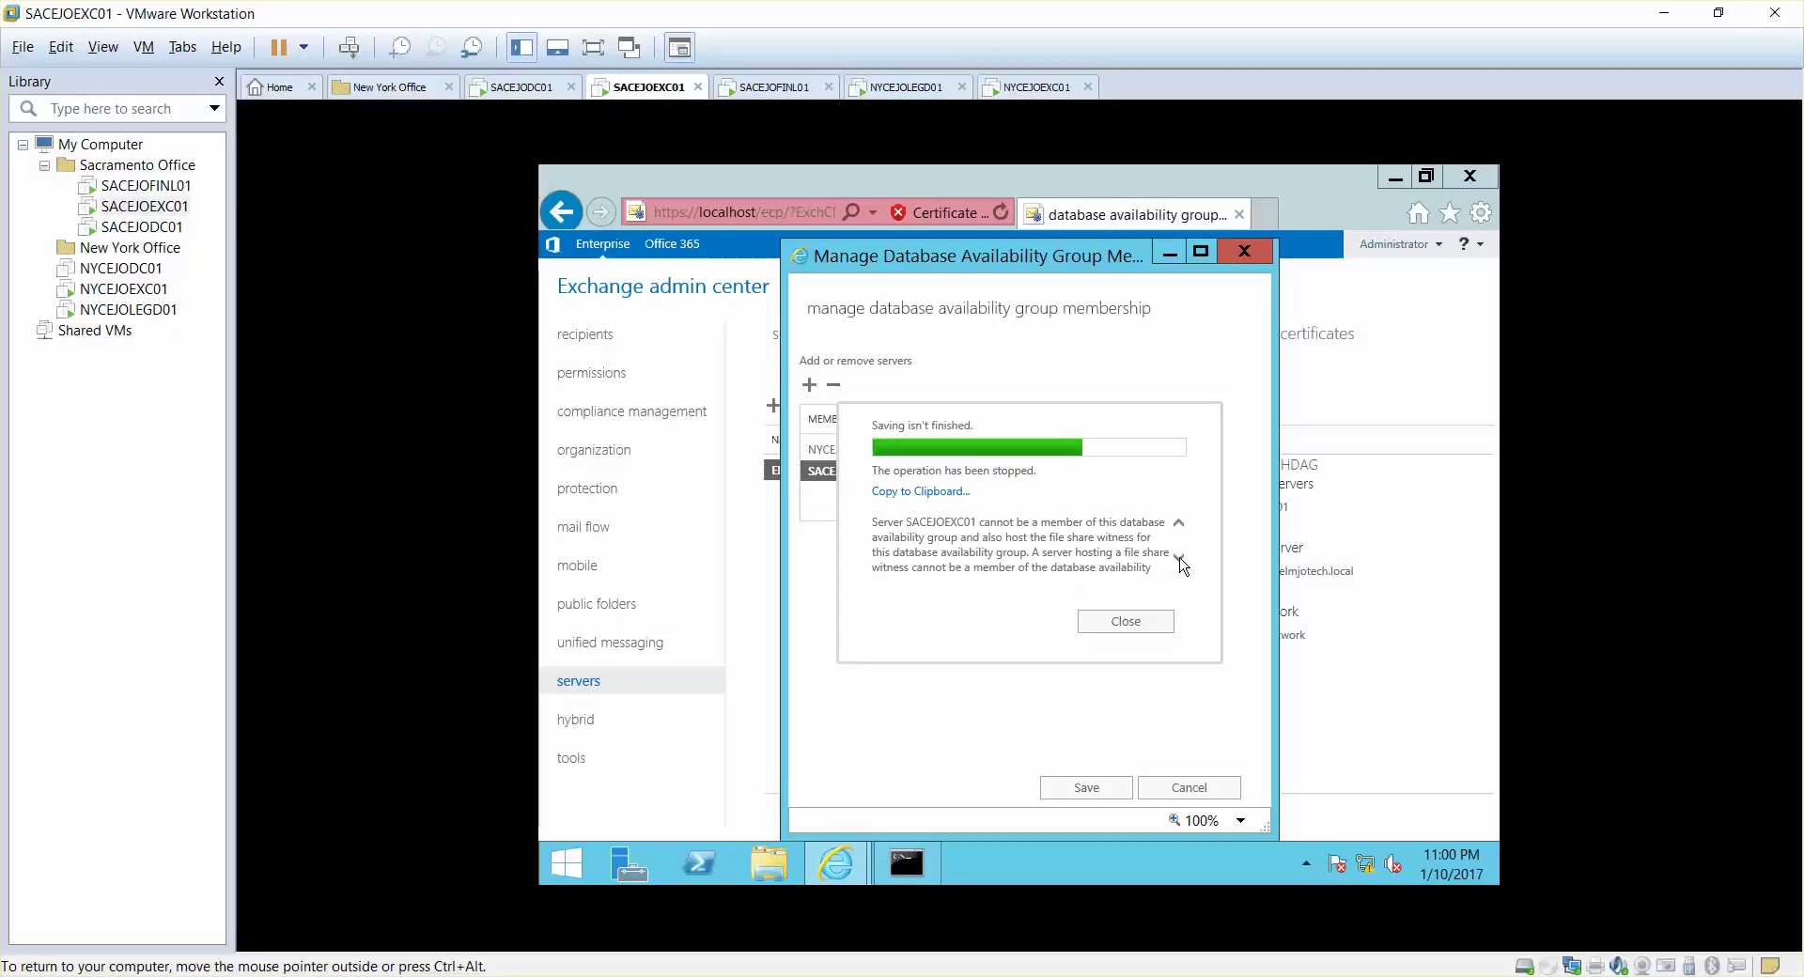
{"action": "left_click", "coordinate": [1180, 561]}
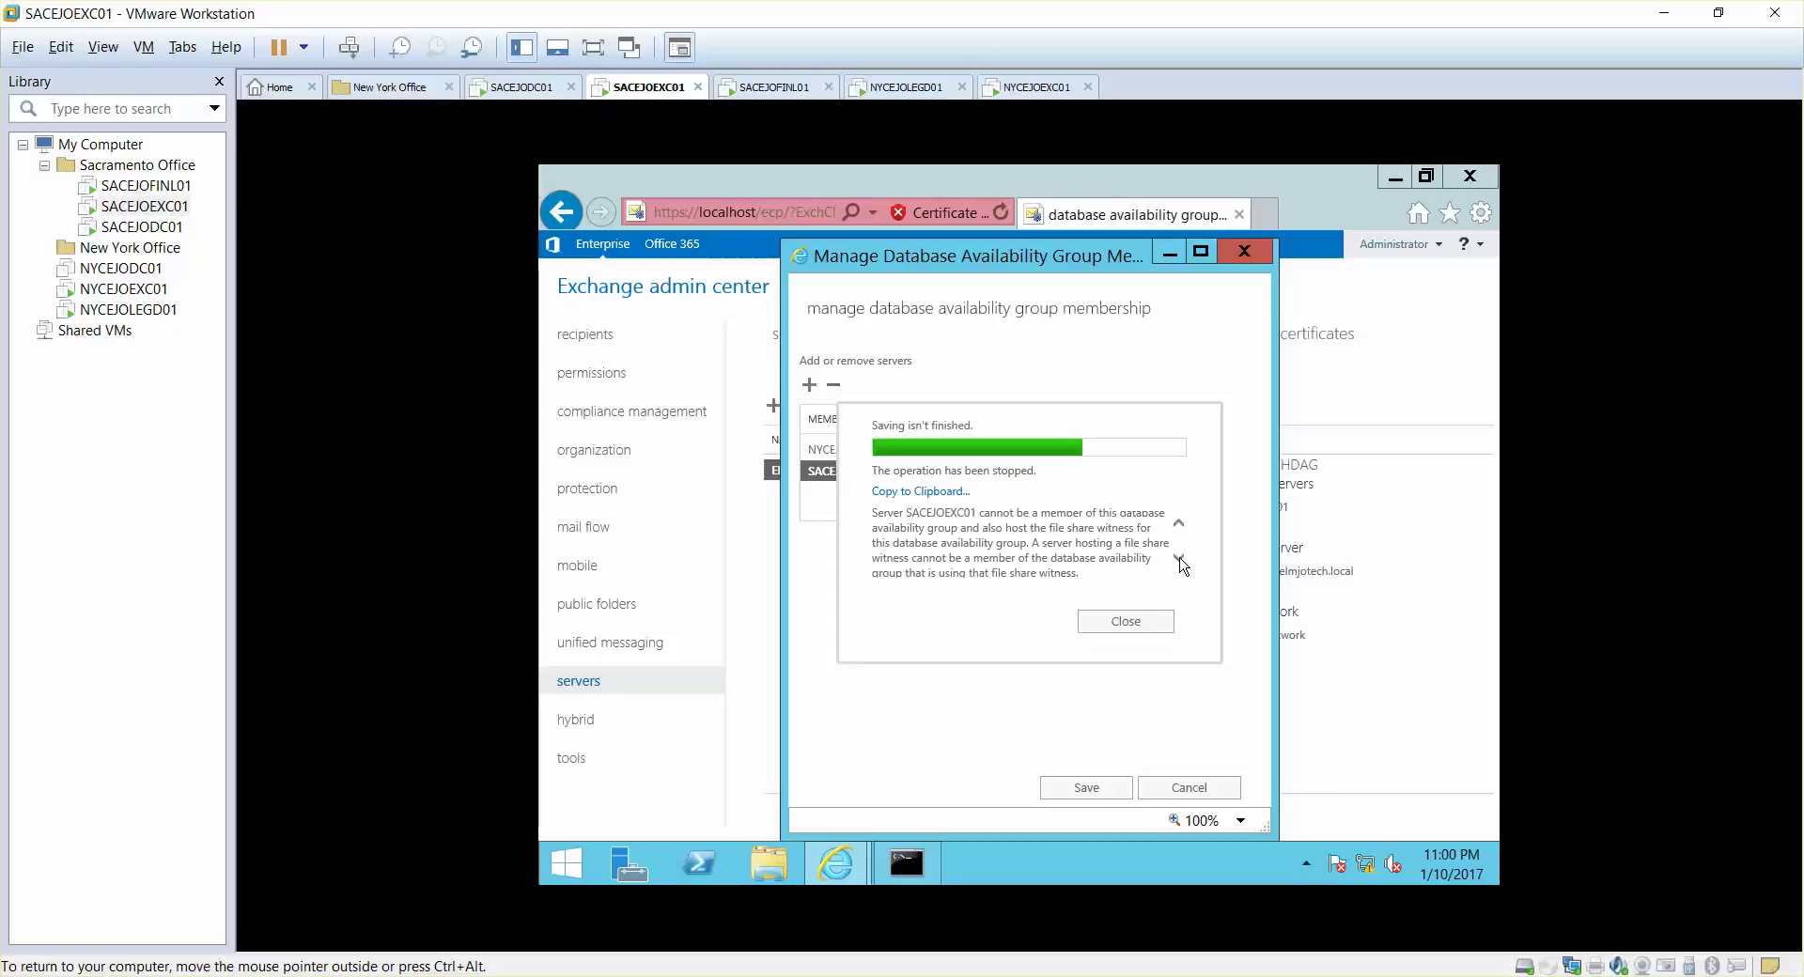
{"action": "left_click", "coordinate": [1180, 560]}
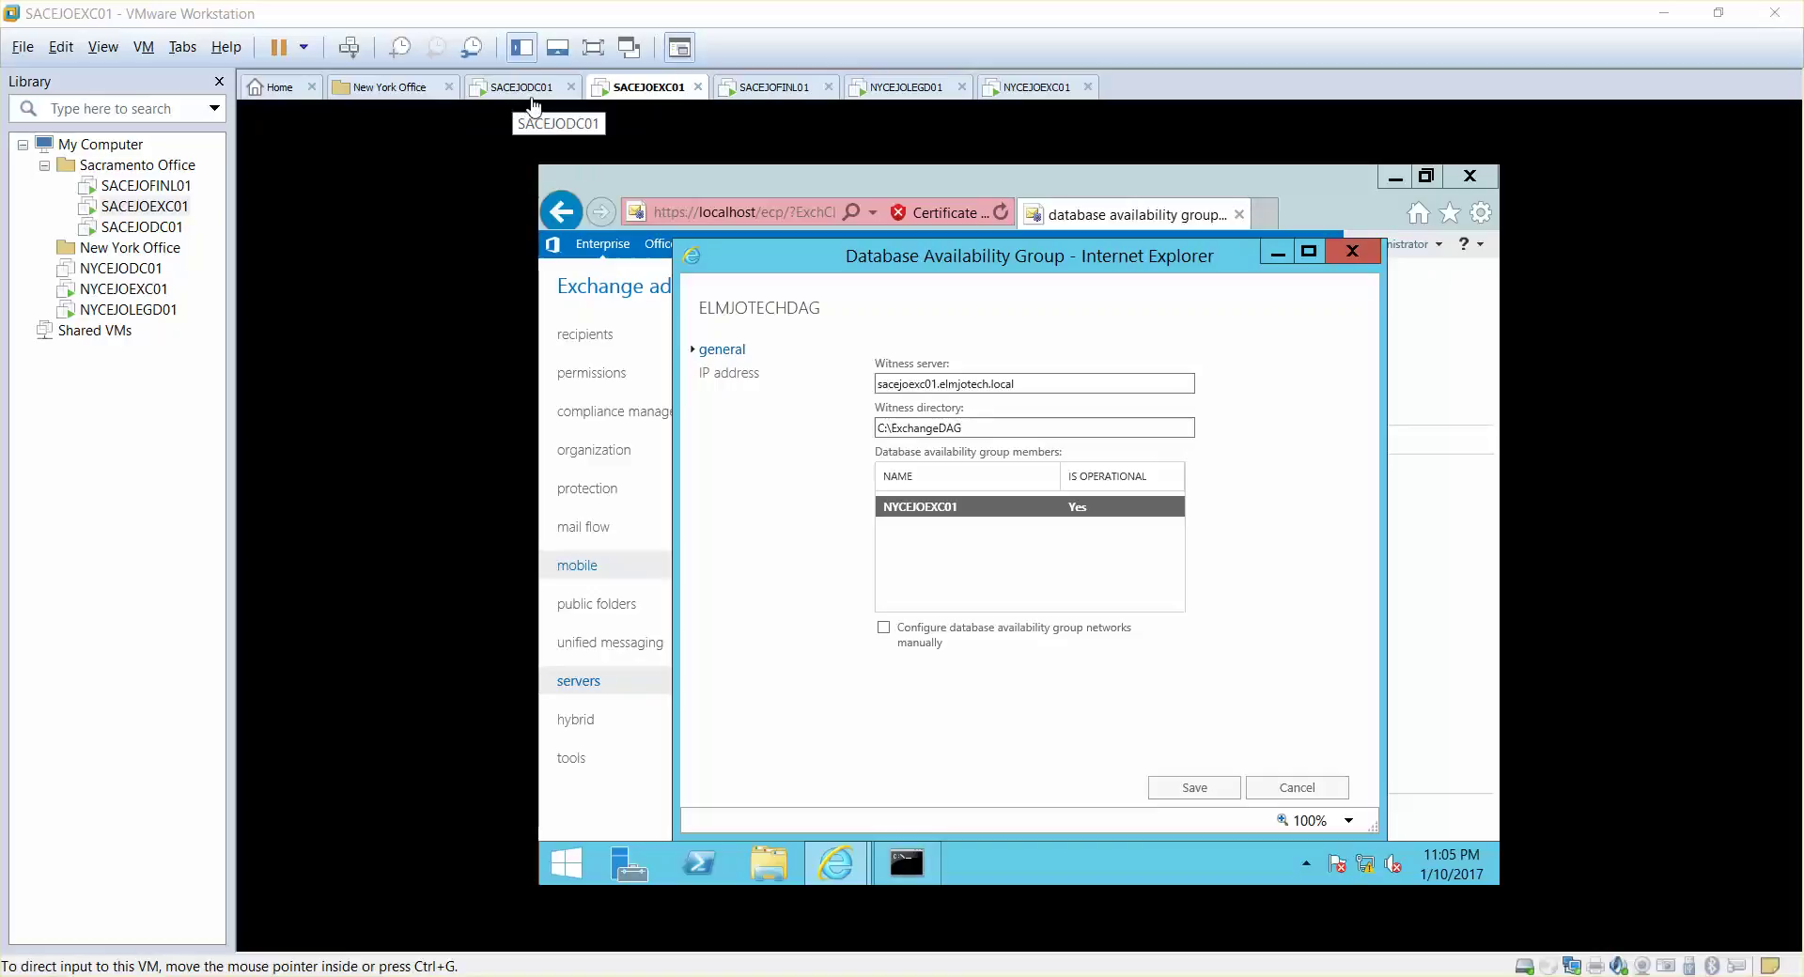
Step: Change the witness server of ELMJOTECHDAG to sacejodc01.elmjotech.local and save the group
{"action": "left_click", "coordinate": [937, 386]}
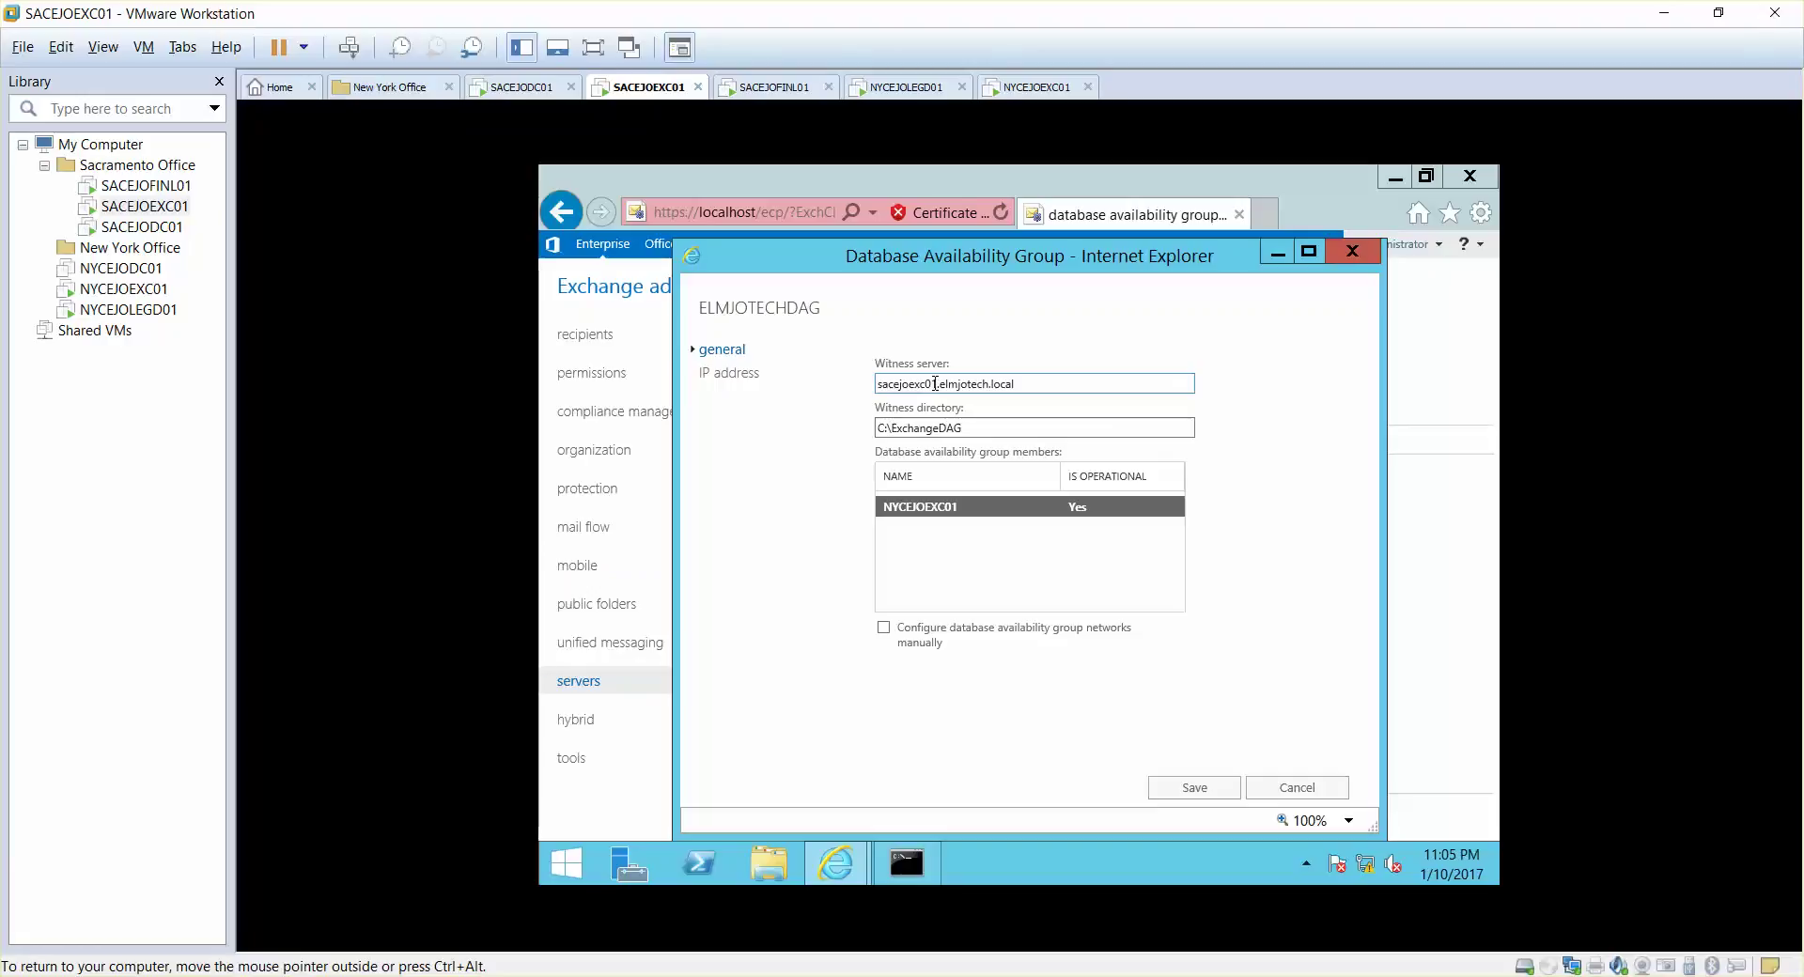
{"action": "left_click", "coordinate": [928, 387]}
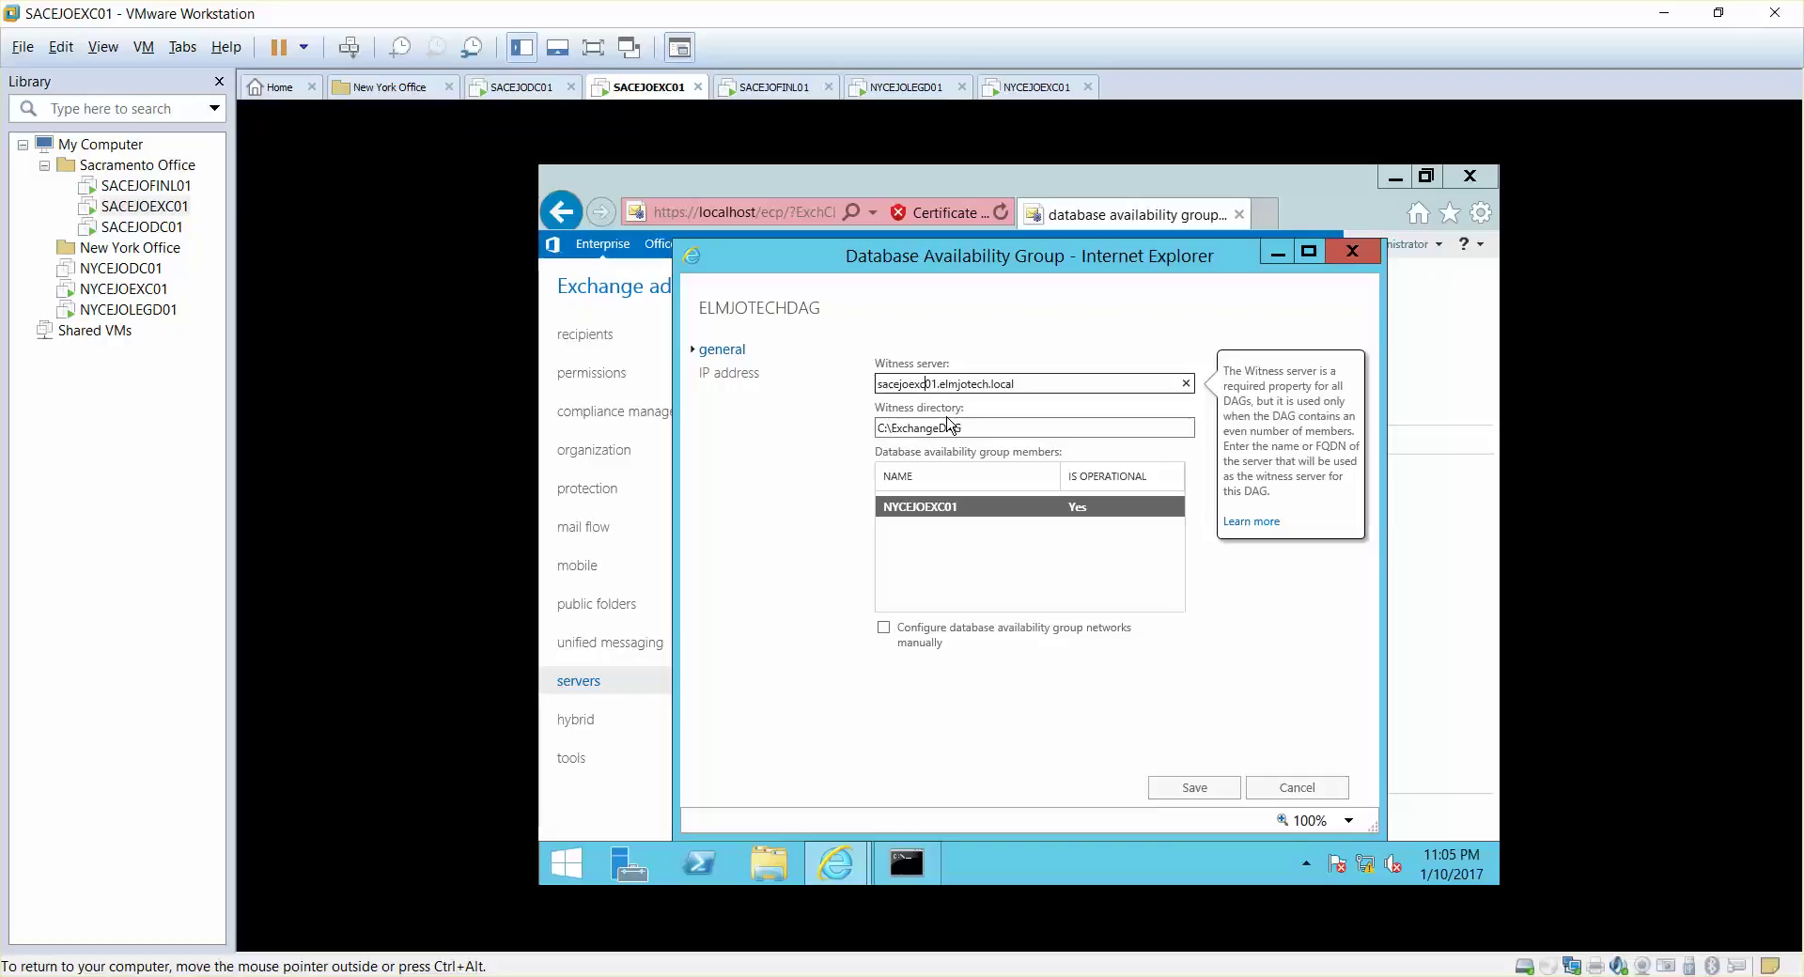
{"action": "key", "text": "BackSpace"}
{"action": "key", "text": "BackSpace"}
{"action": "key", "text": "BackSpace"}
{"action": "type", "text": "dc"}
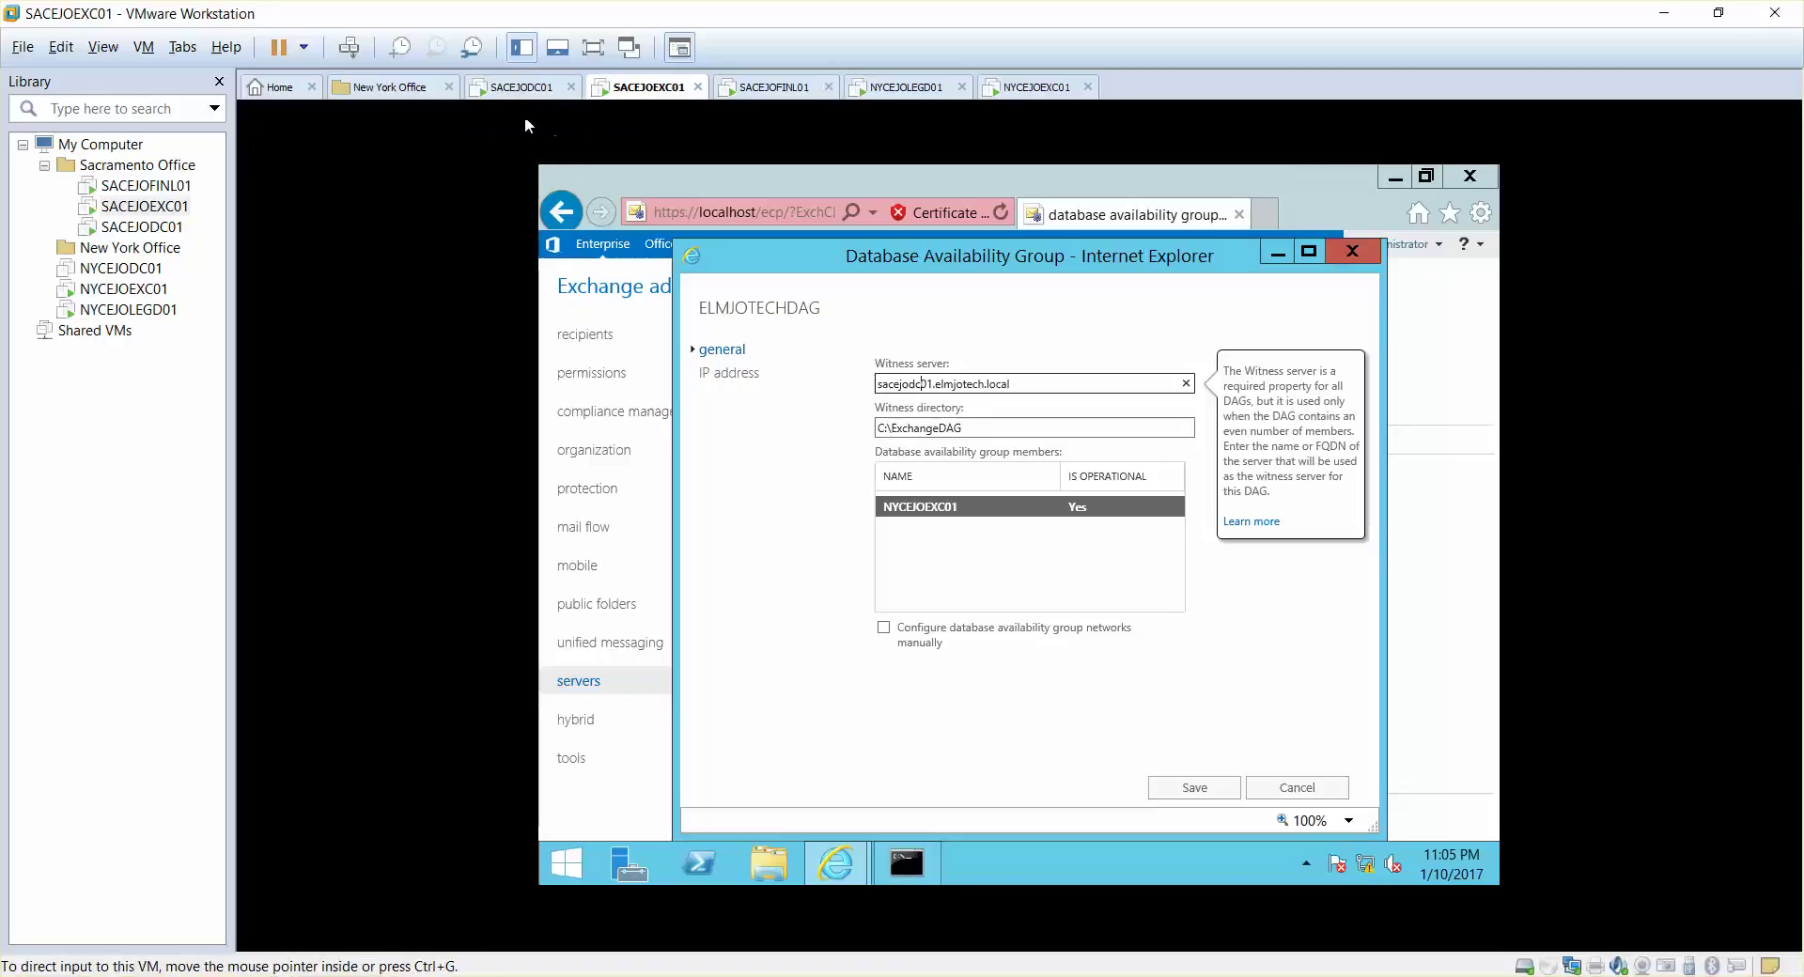
{"action": "left_click", "coordinate": [1208, 789]}
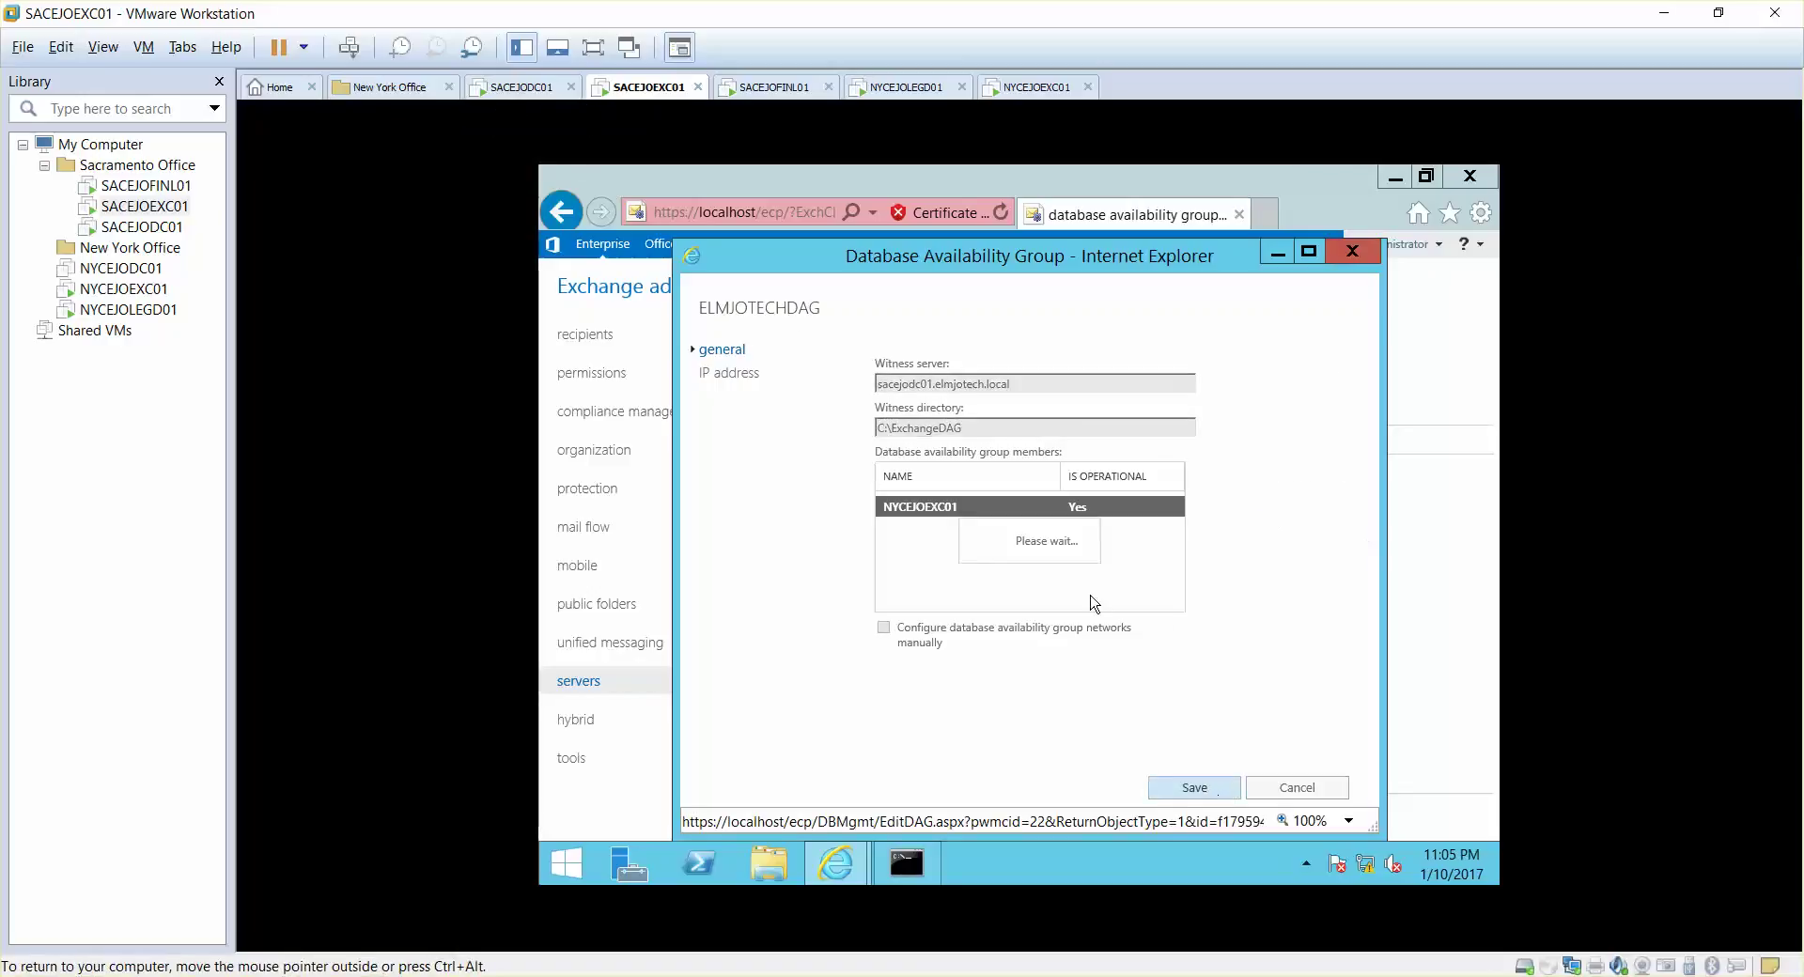
Step: Add SACEJOEXC01 to the ELMJOTECHDAG membership, save it, and close the completed operation
{"action": "left_click", "coordinate": [868, 406]}
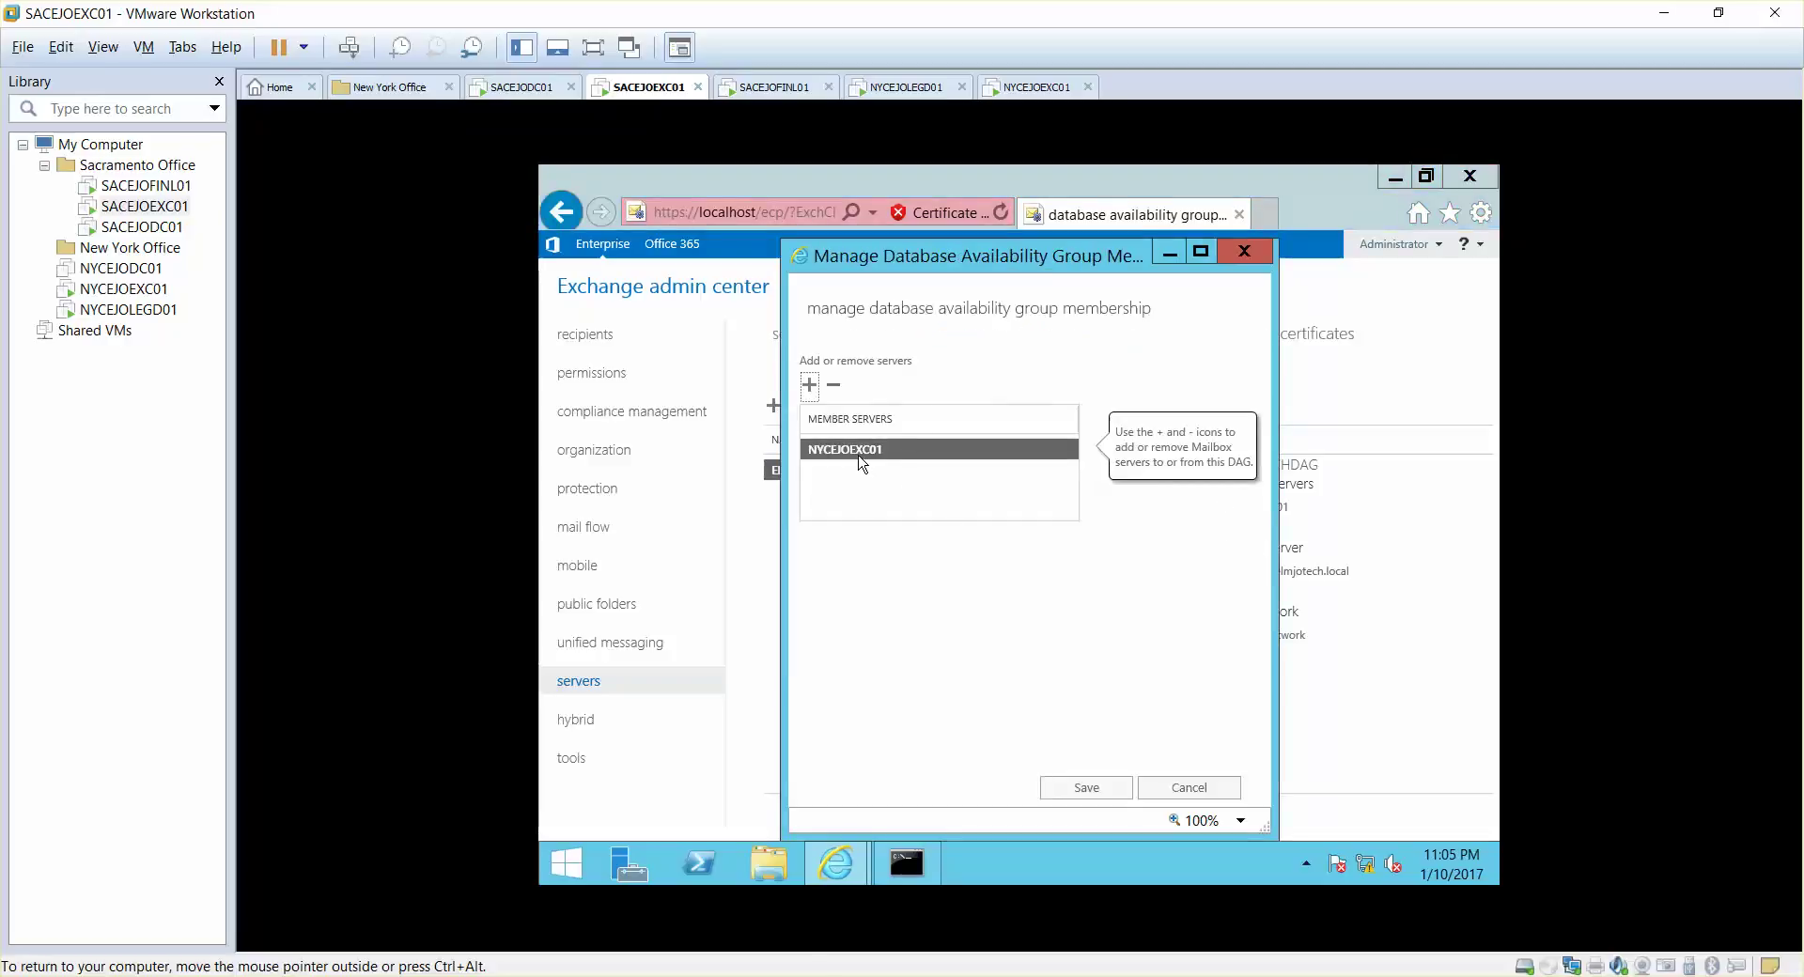
{"action": "left_click", "coordinate": [809, 385]}
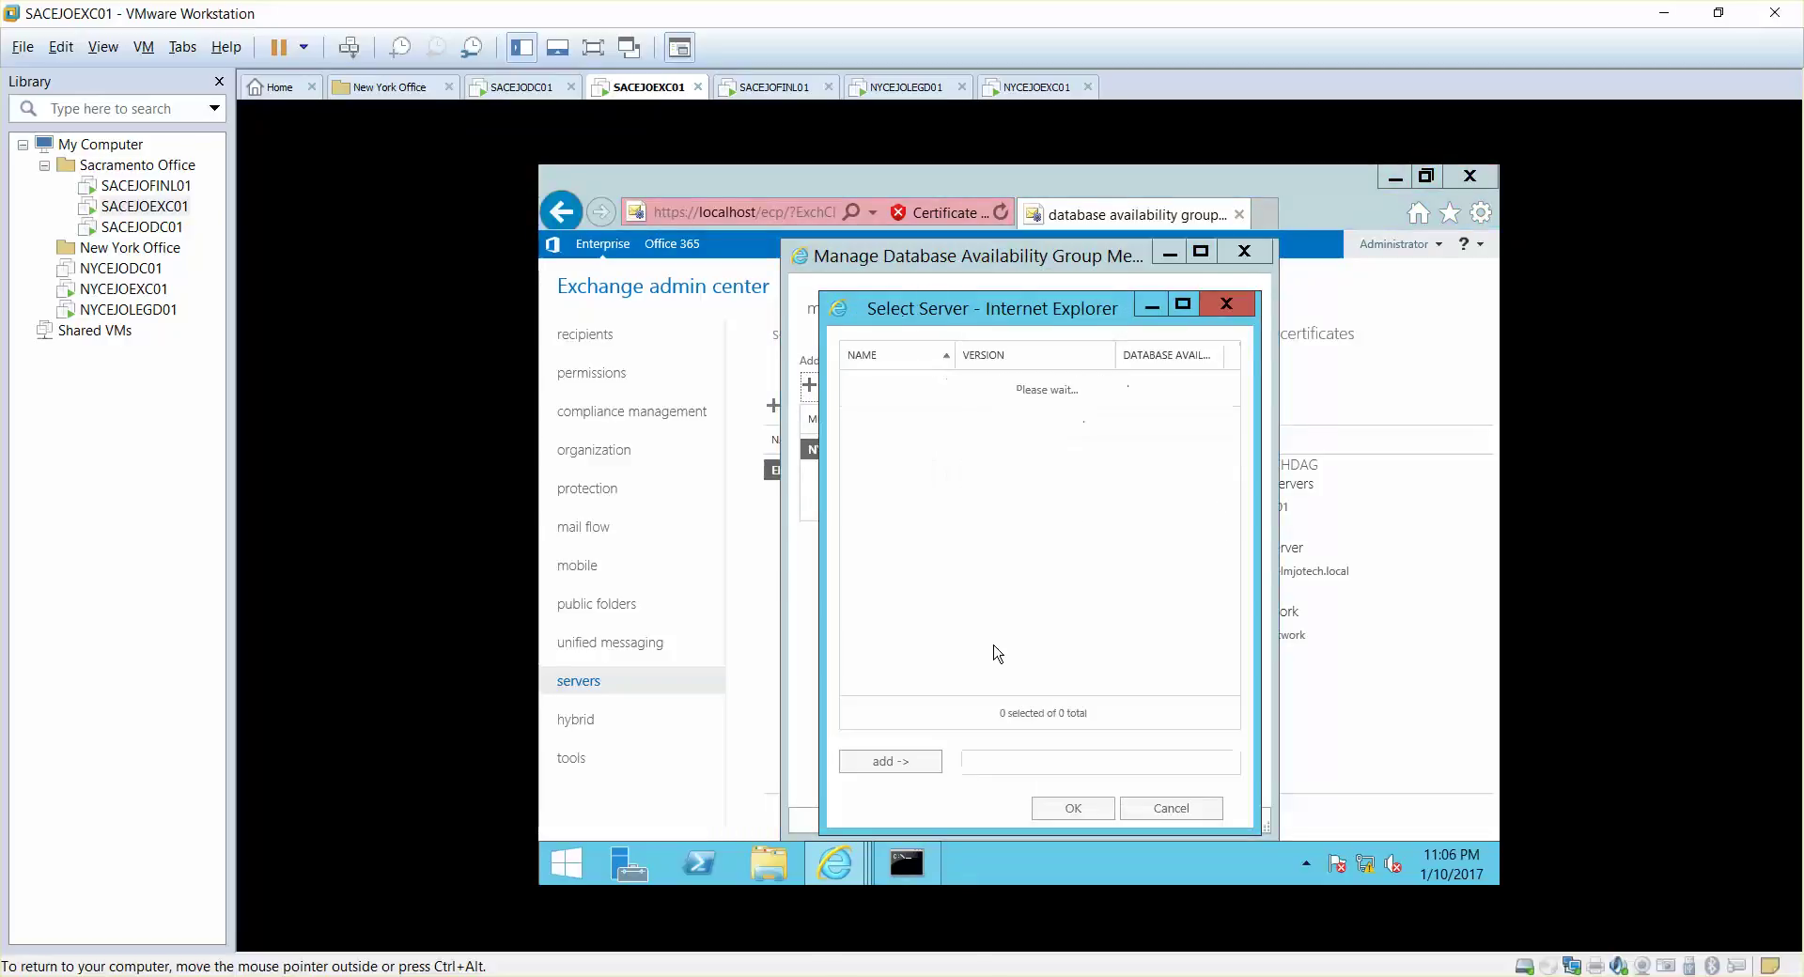
{"action": "double_click", "coordinate": [905, 408]}
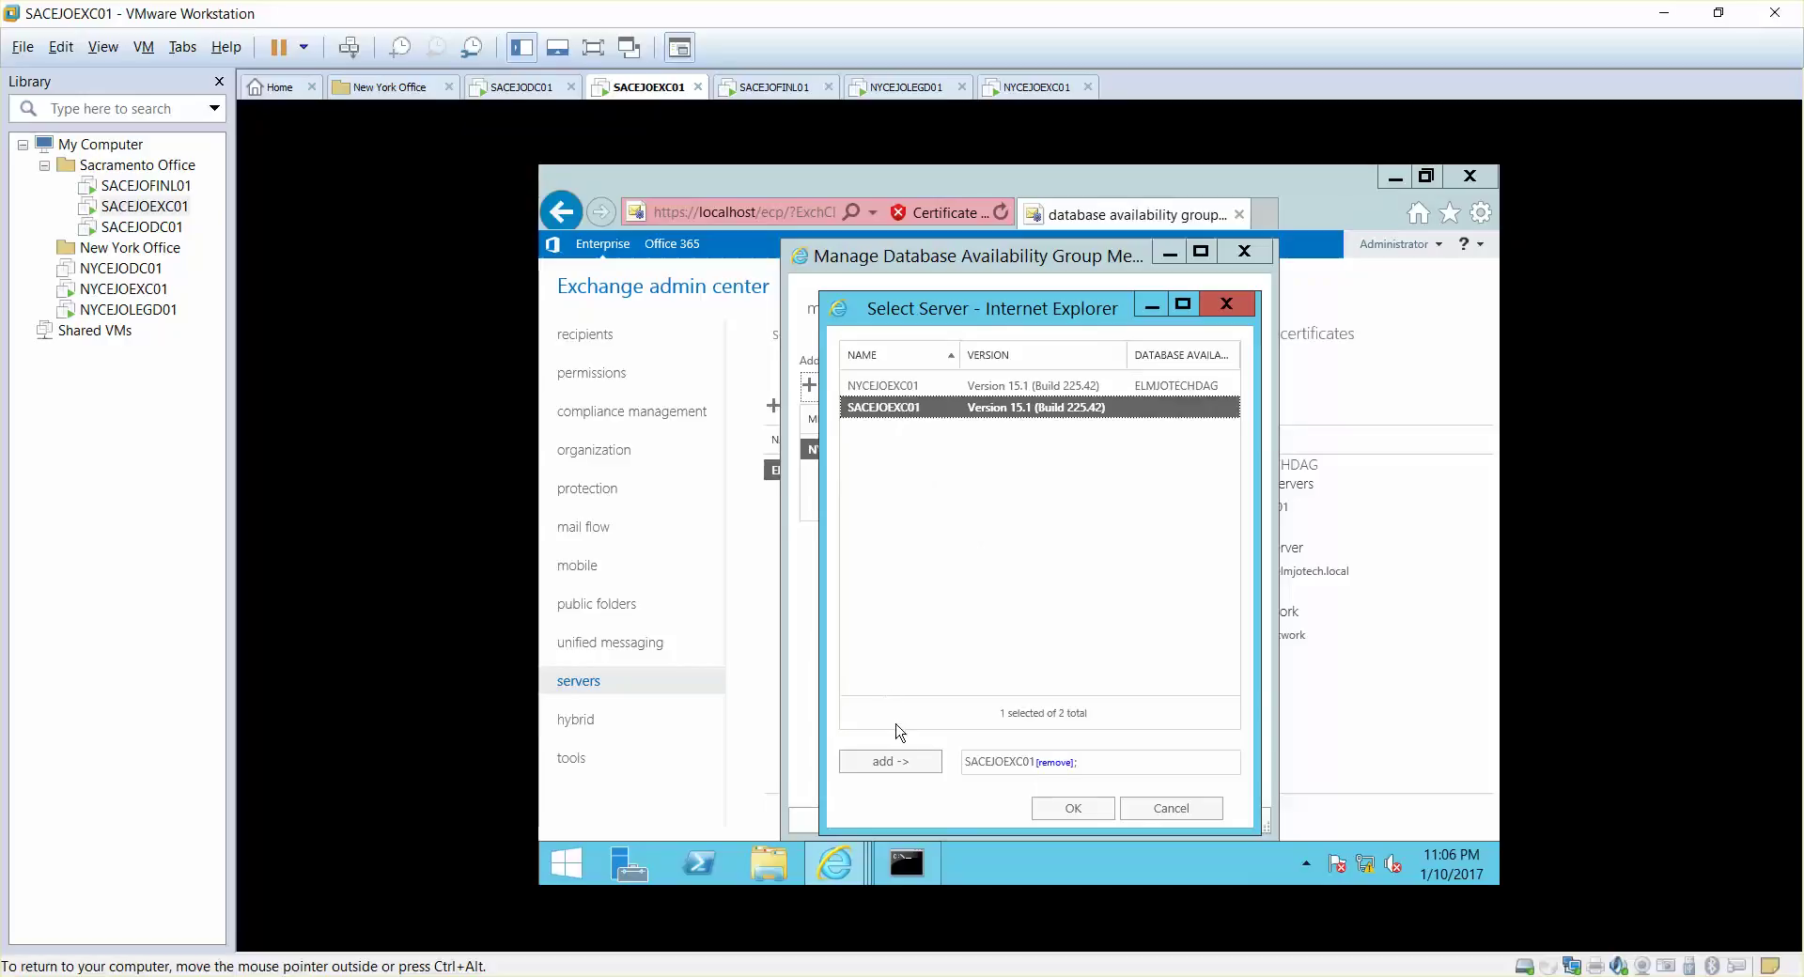
{"action": "left_click", "coordinate": [891, 761]}
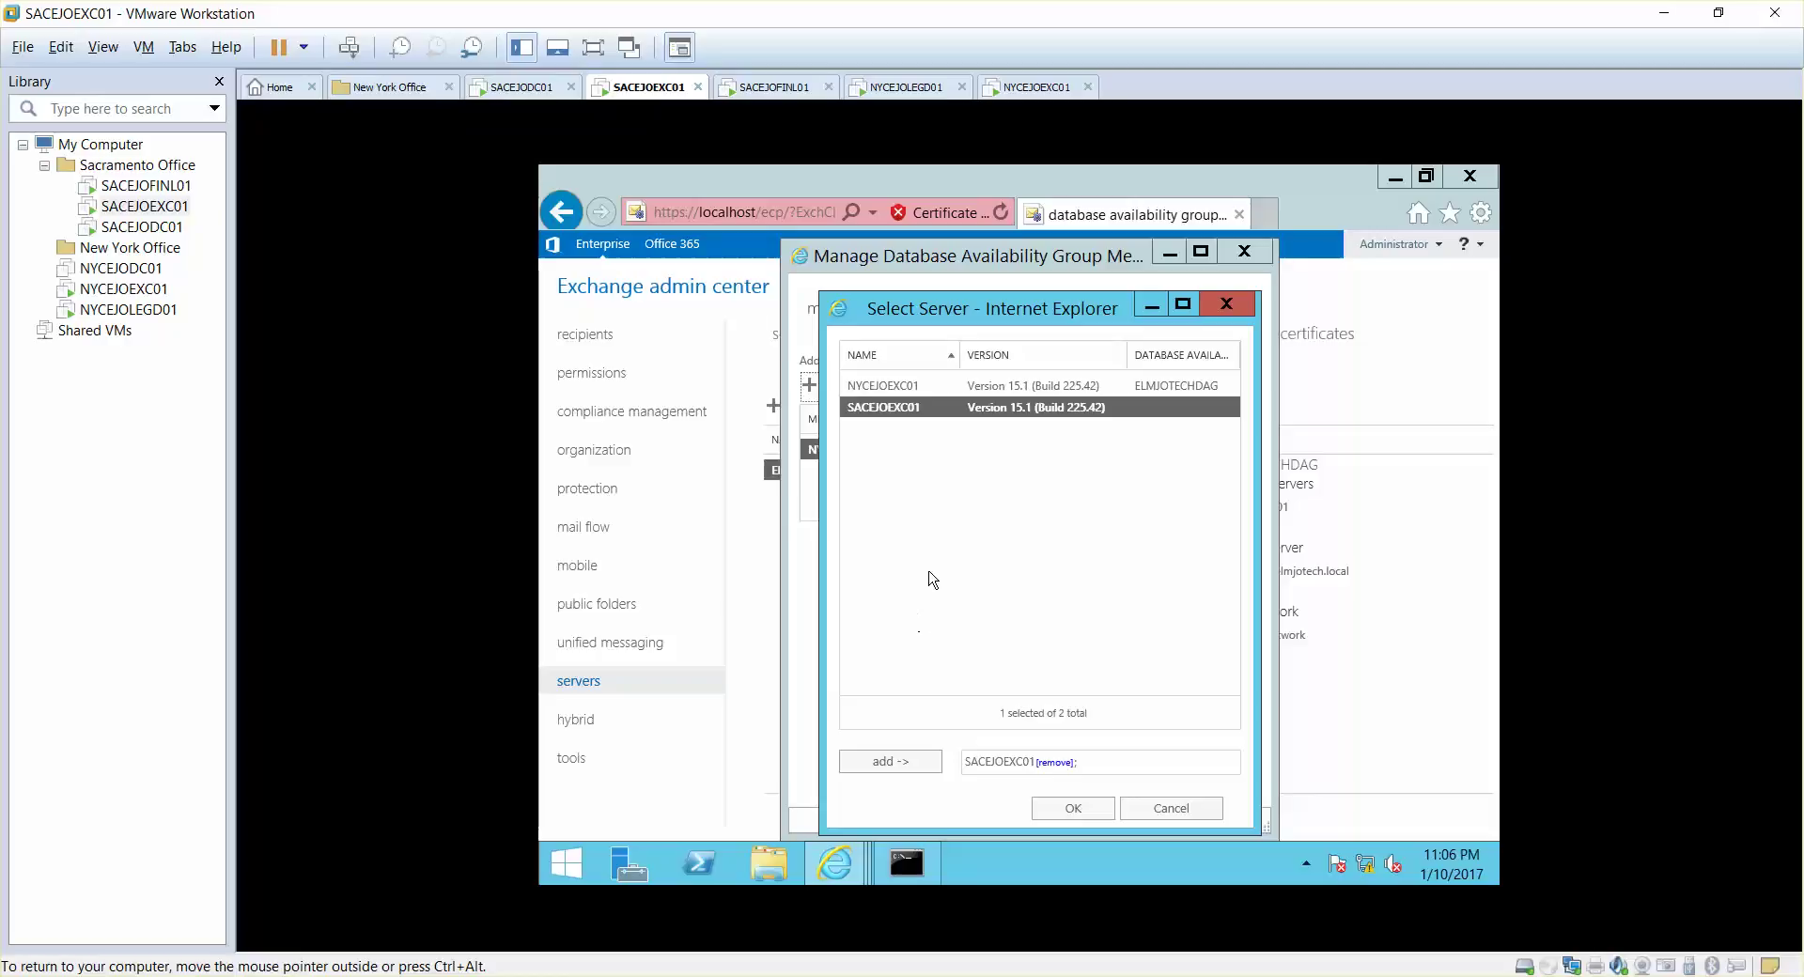
{"action": "left_click", "coordinate": [1073, 808]}
{"action": "left_click", "coordinate": [1072, 797]}
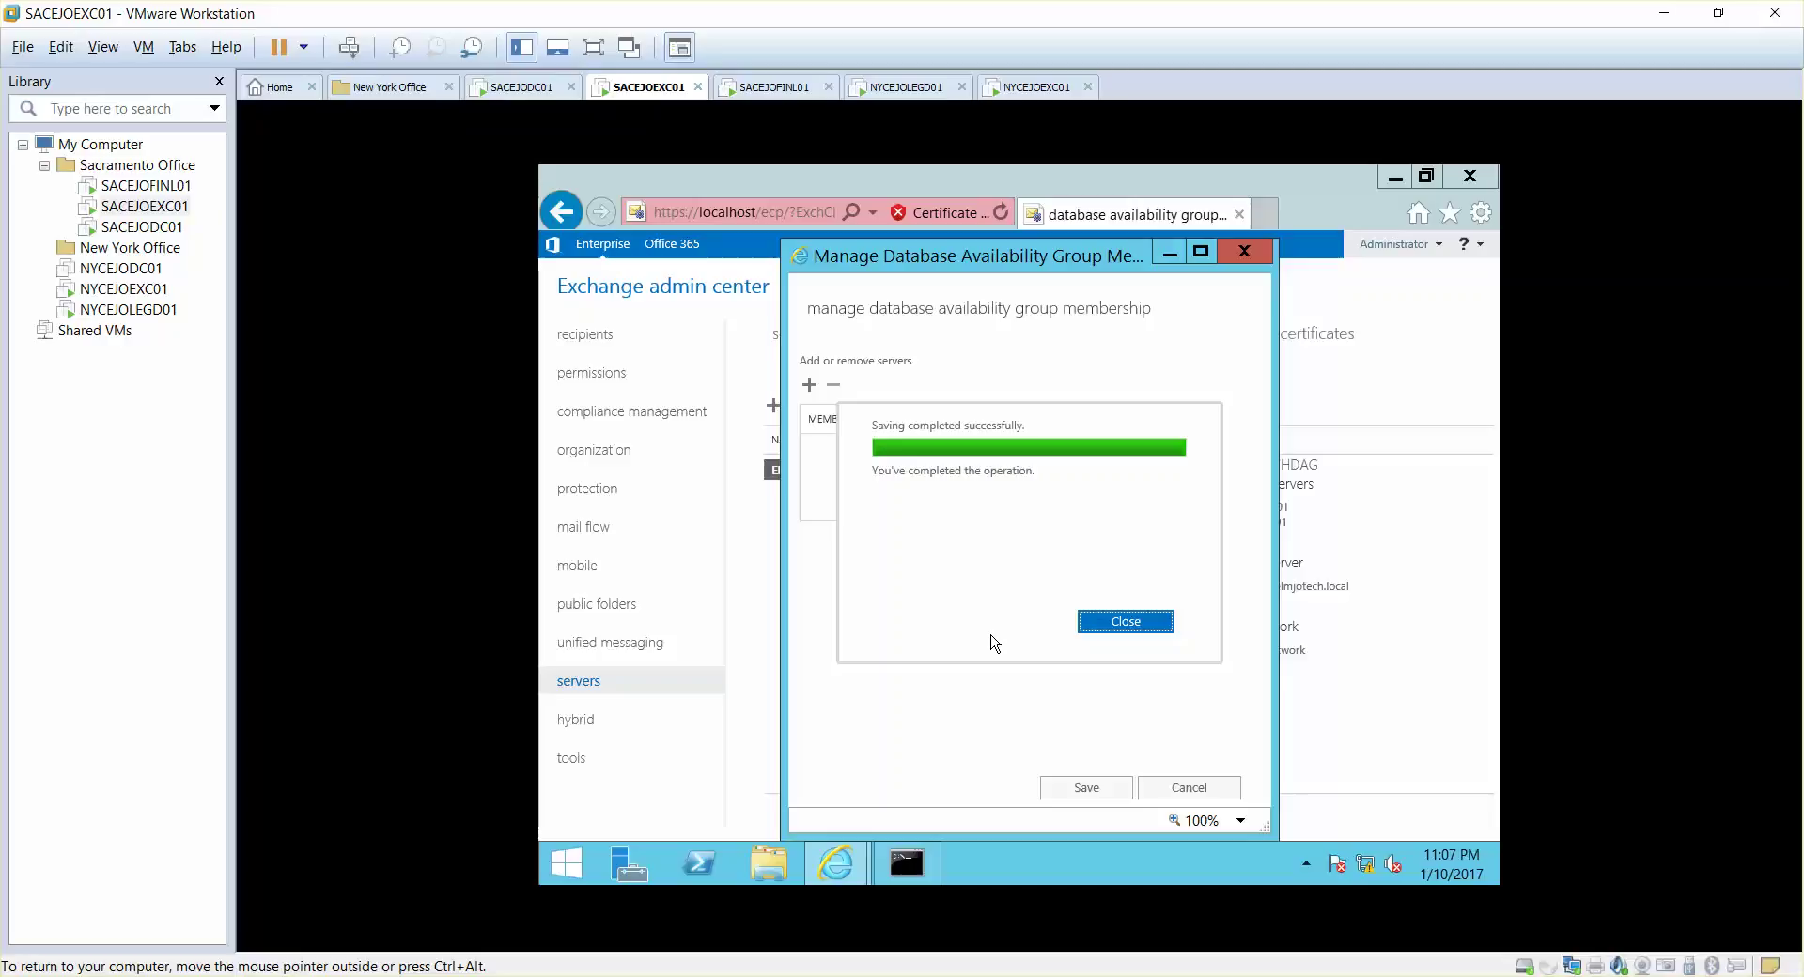
{"action": "left_click", "coordinate": [1130, 625]}
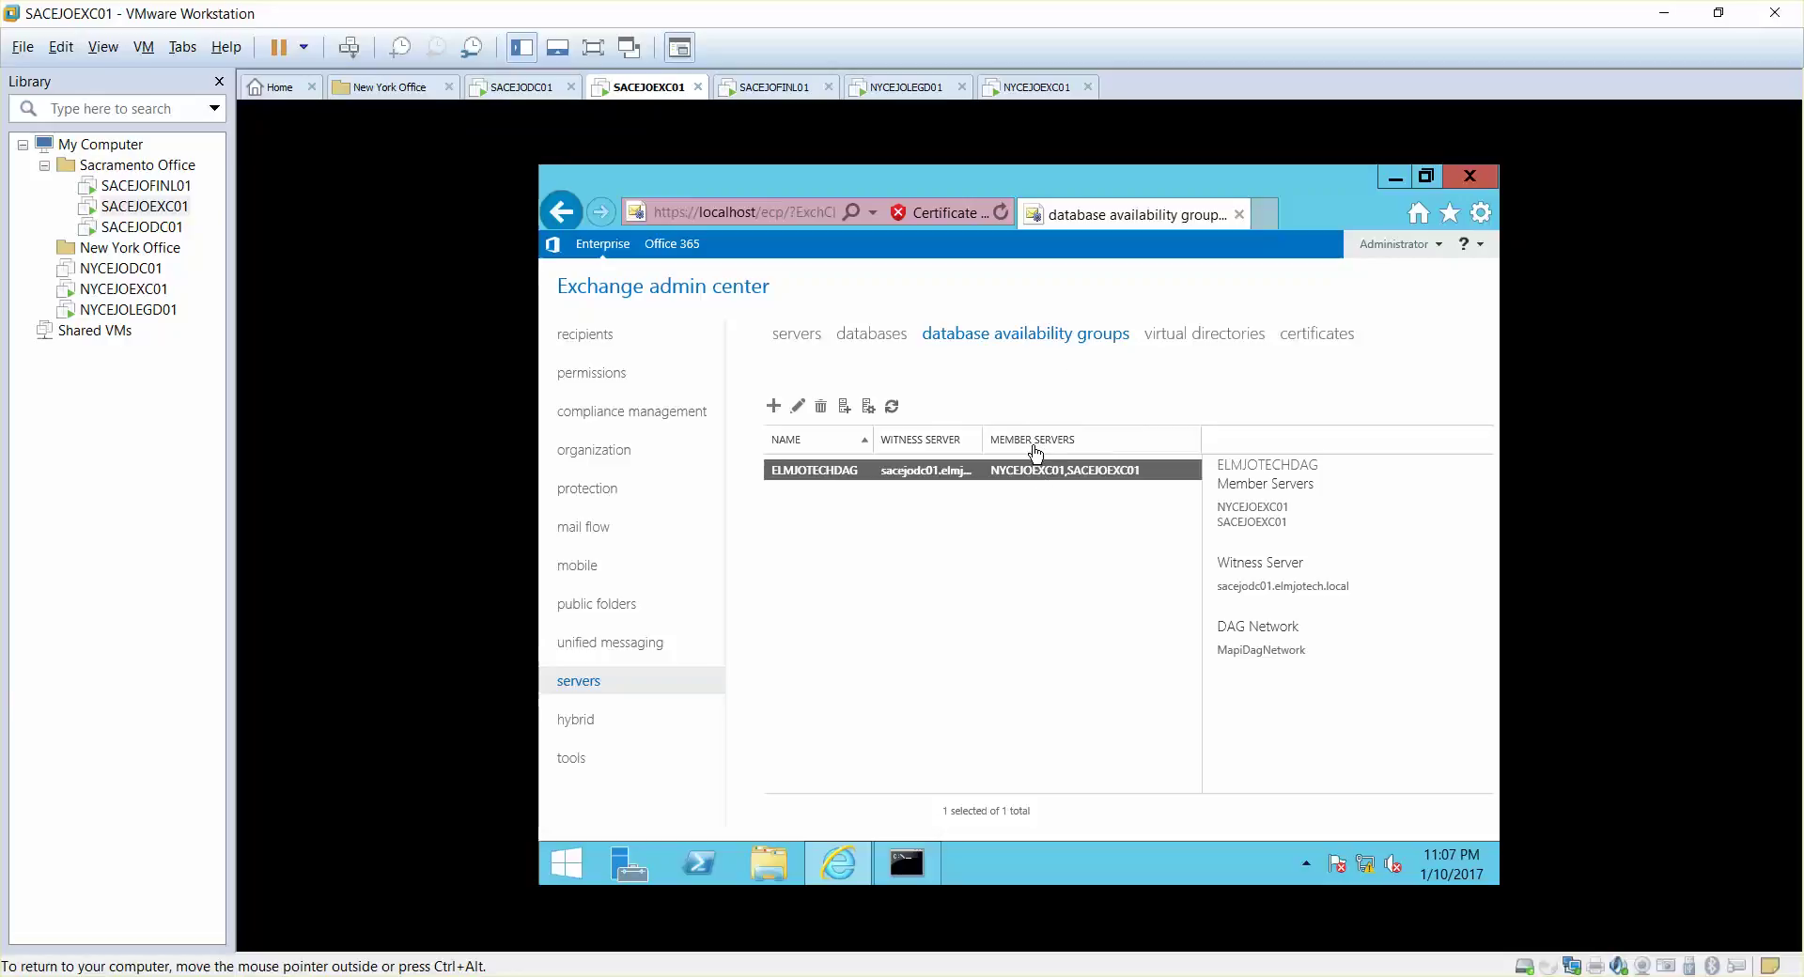
Step: On SACEJODC01, open the subfolder inside C:\ExchangeDAG and examine the Witness file's date, type and size
{"action": "left_click", "coordinate": [532, 90]}
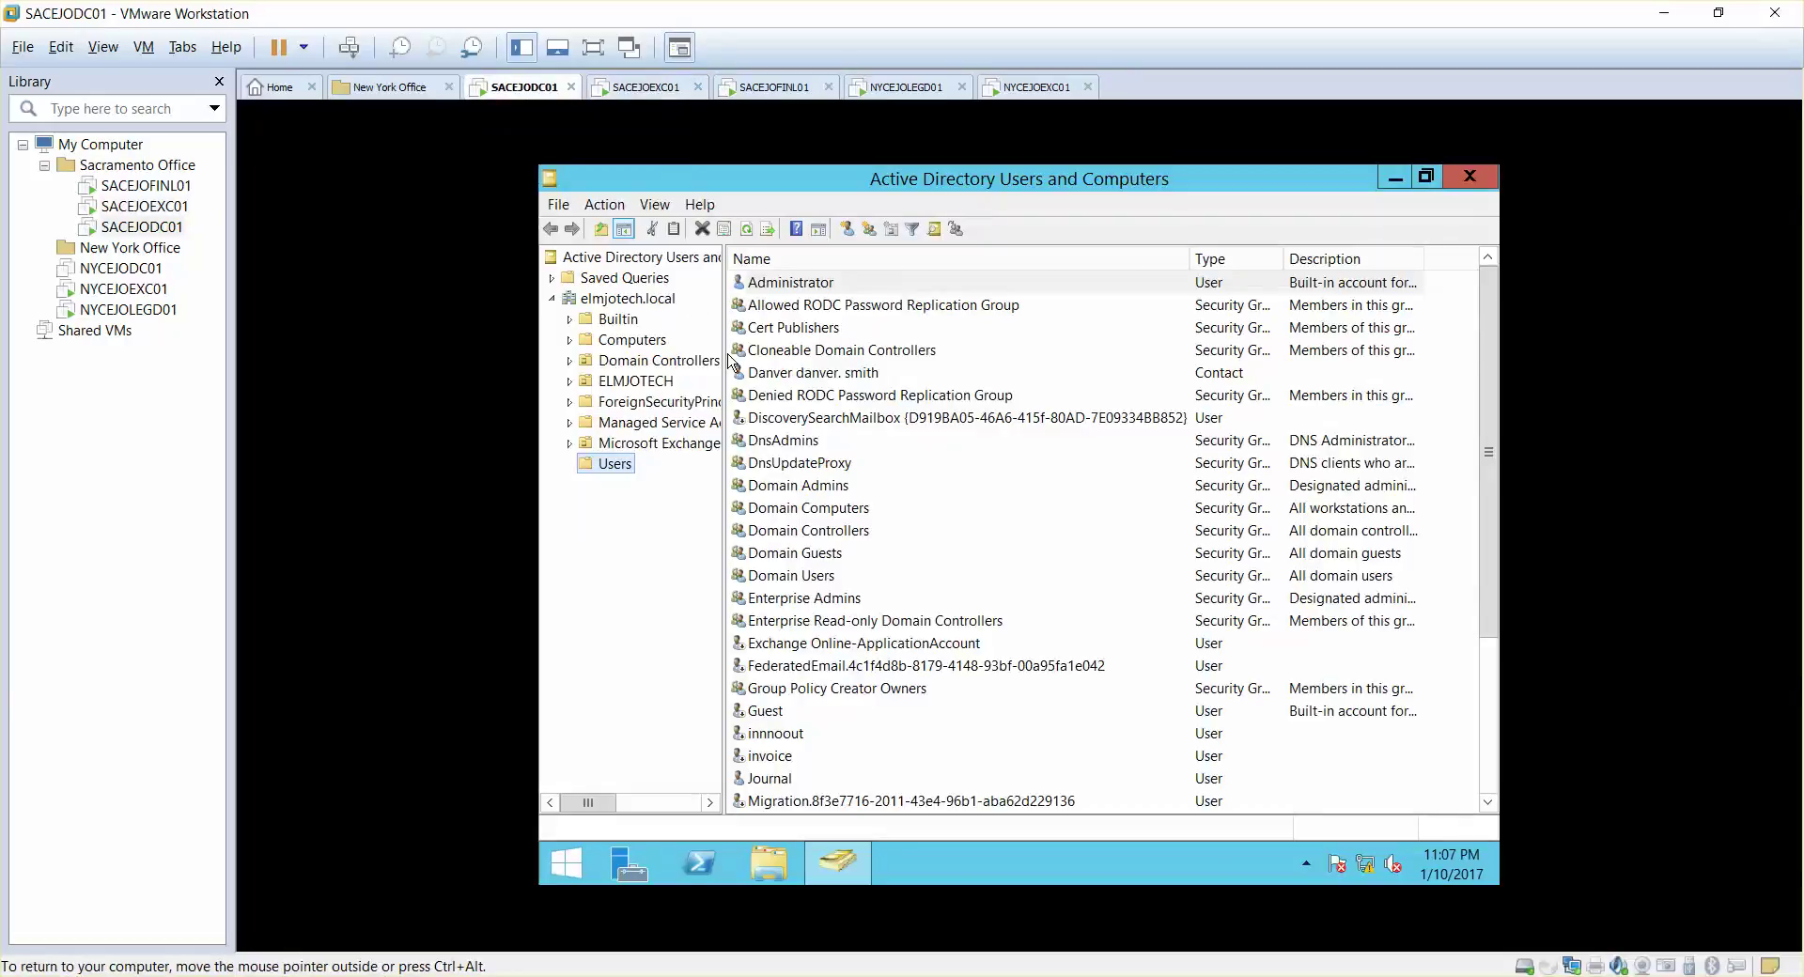
{"action": "left_click", "coordinate": [772, 860]}
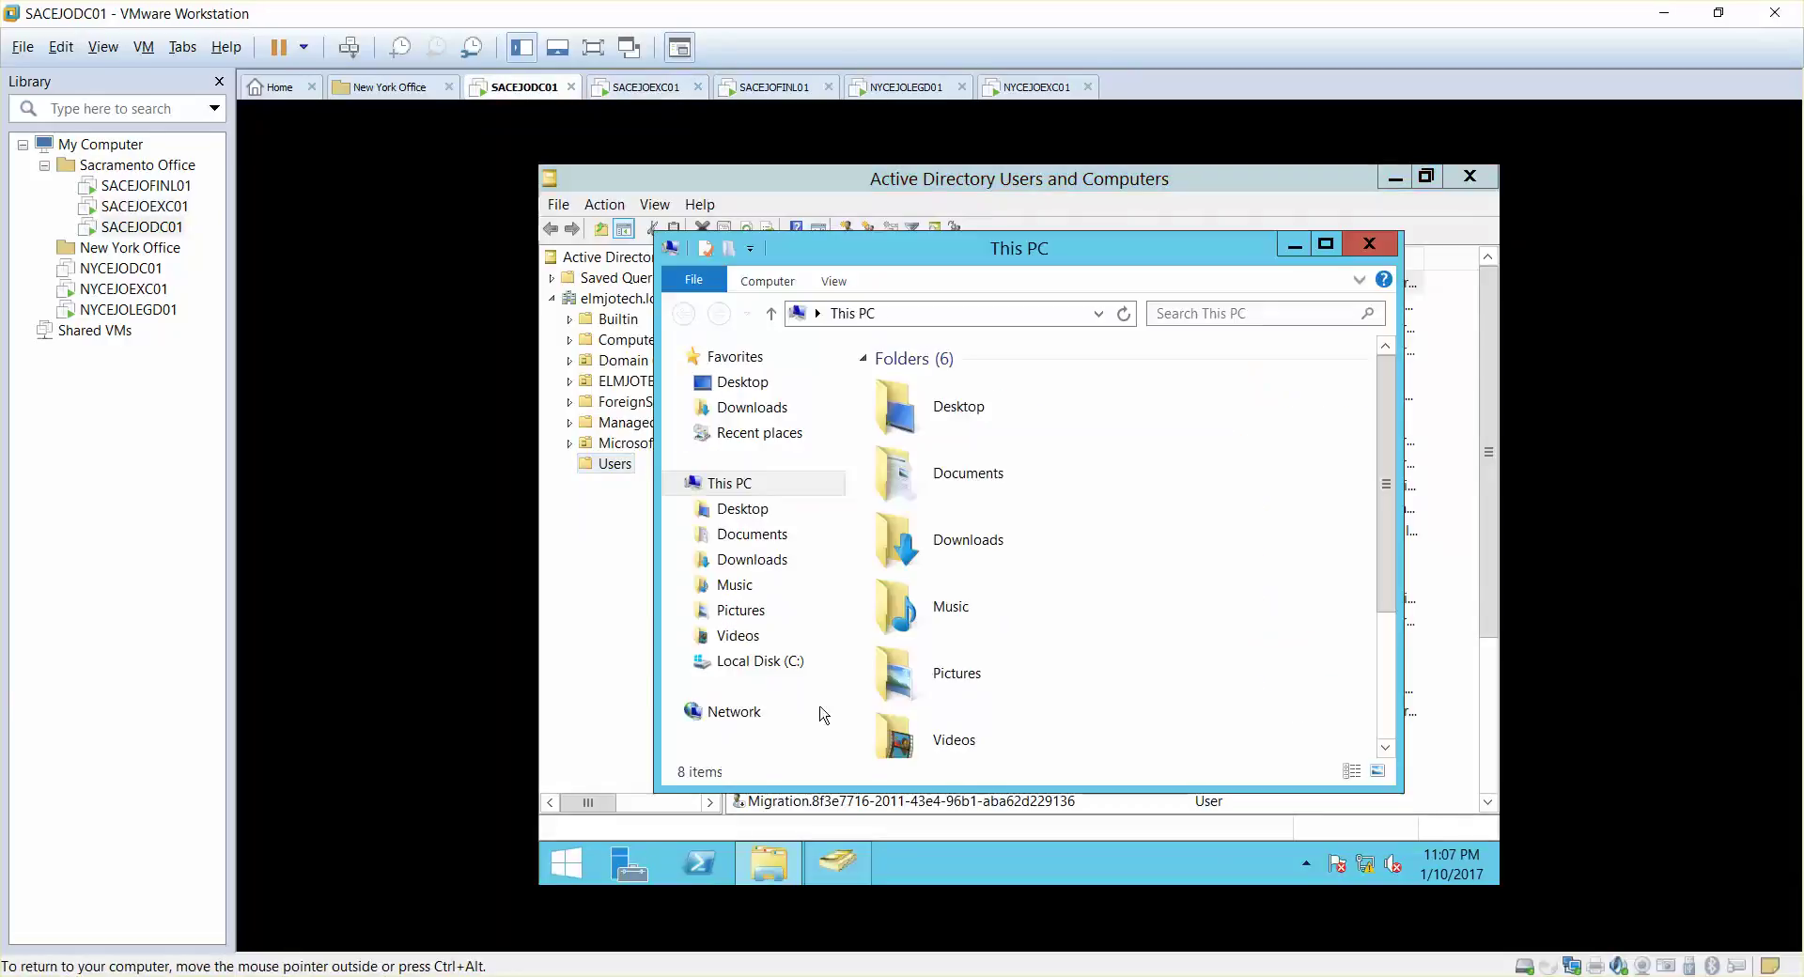
{"action": "left_click", "coordinate": [810, 661]}
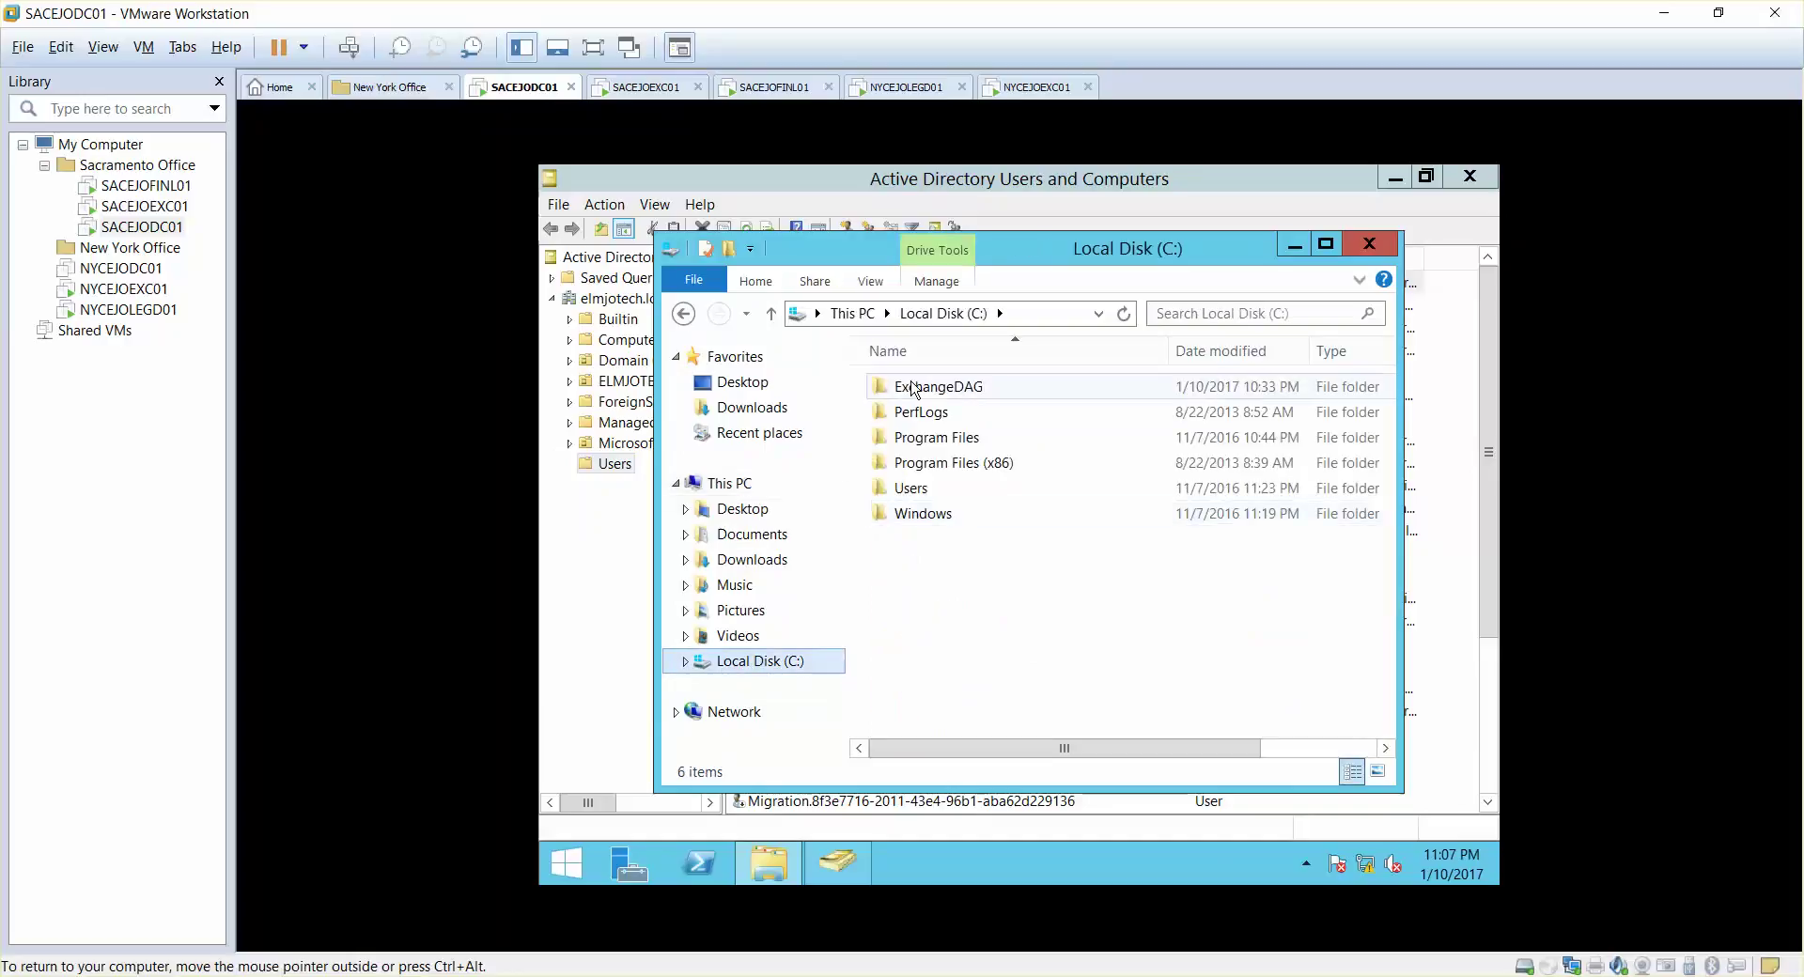
{"action": "double_click", "coordinate": [919, 389]}
{"action": "double_click", "coordinate": [921, 388]}
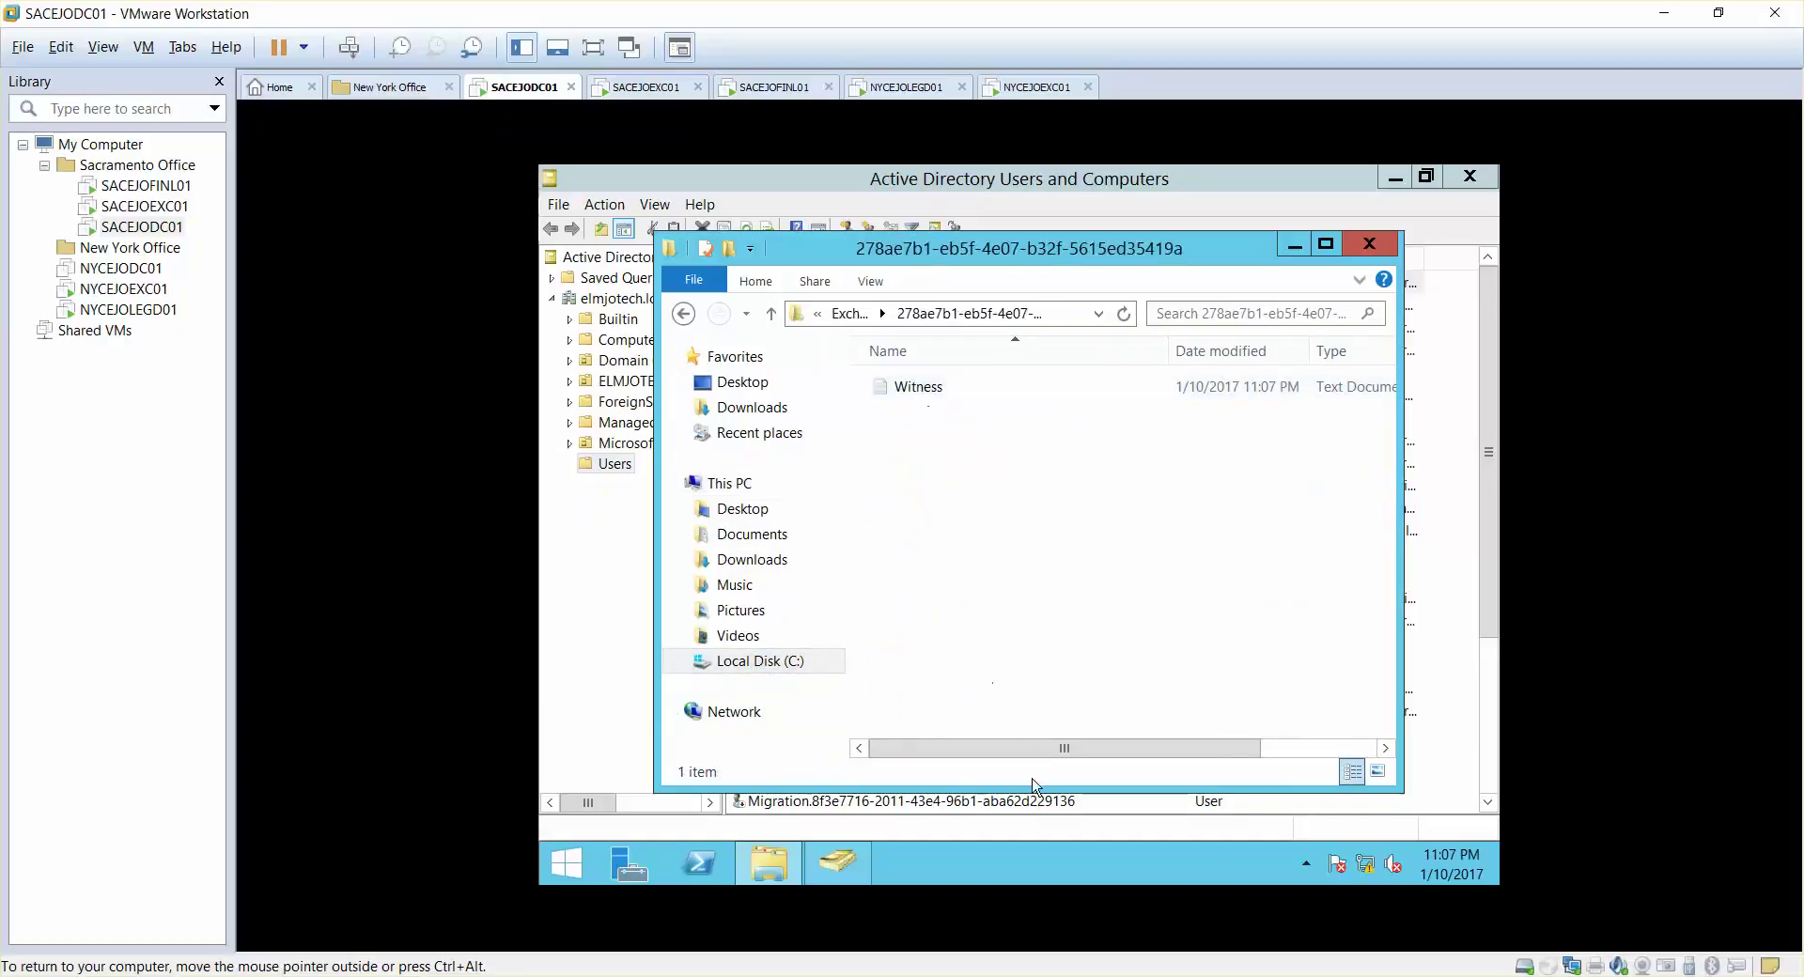
{"action": "left_click_drag", "start_coordinate": [1027, 749], "coordinate": [1274, 767]}
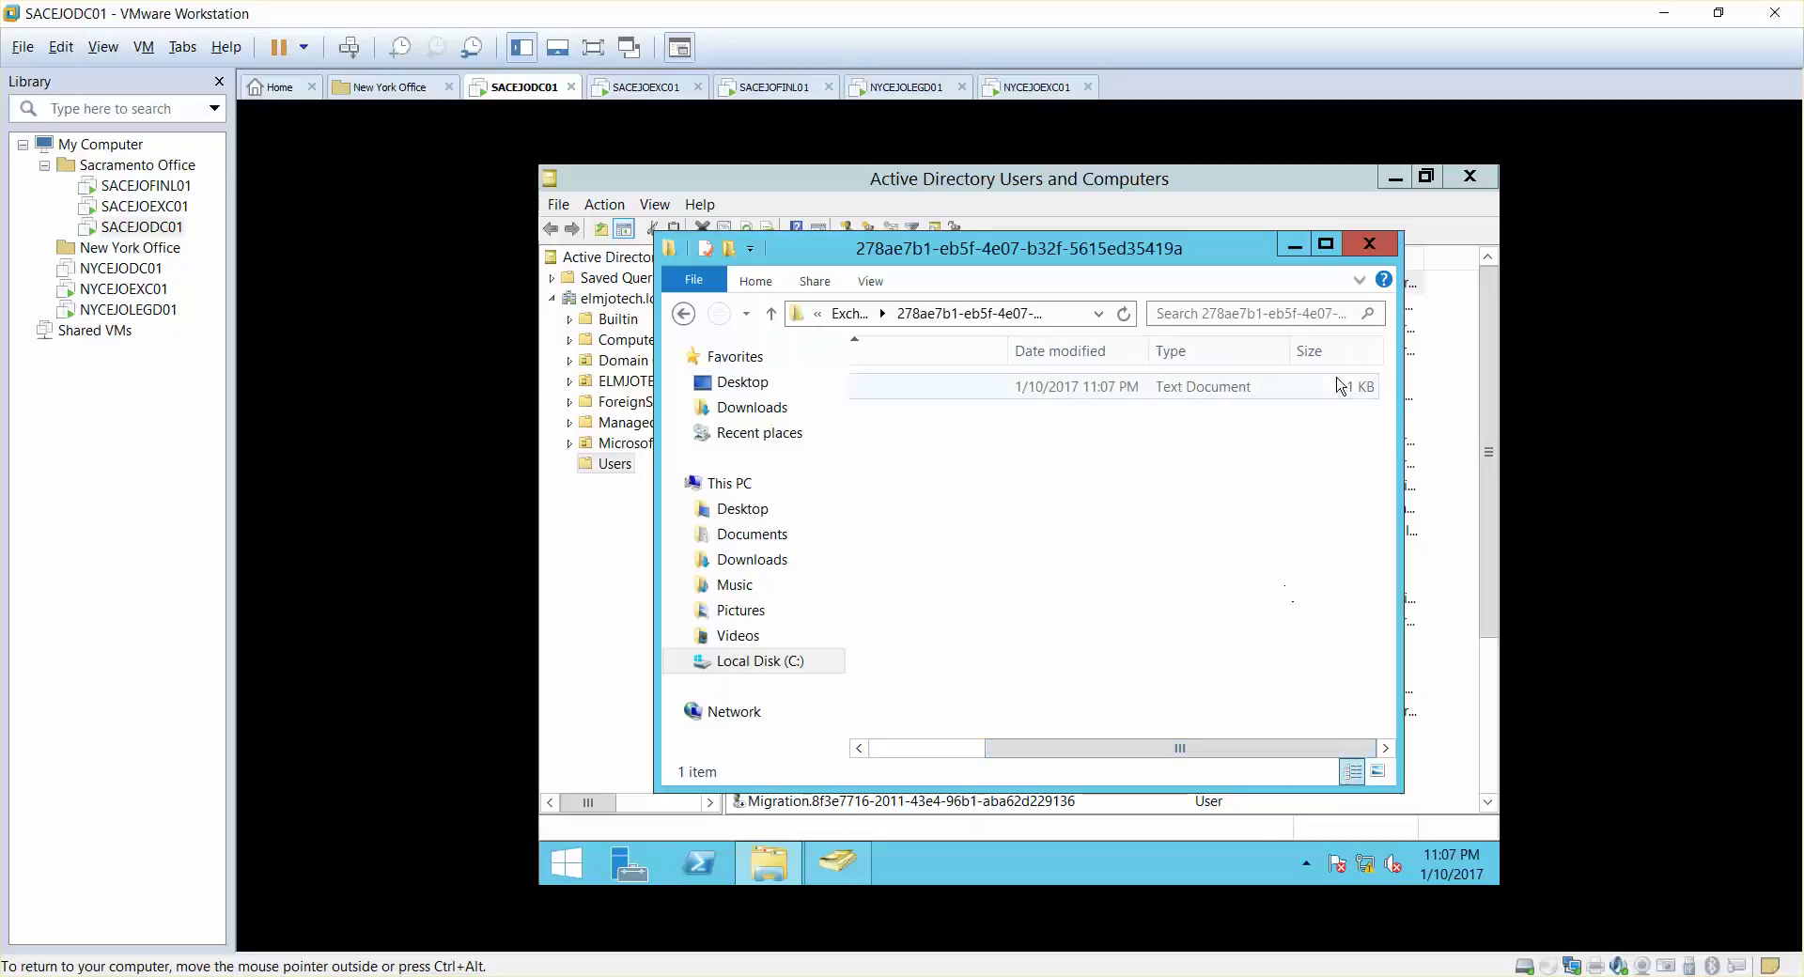
Step: Close the witness folder on SACEJODC01, switch to the SACEJOEXC01 virtual machine, and show the Exchange databases list
{"action": "left_click", "coordinate": [1369, 245]}
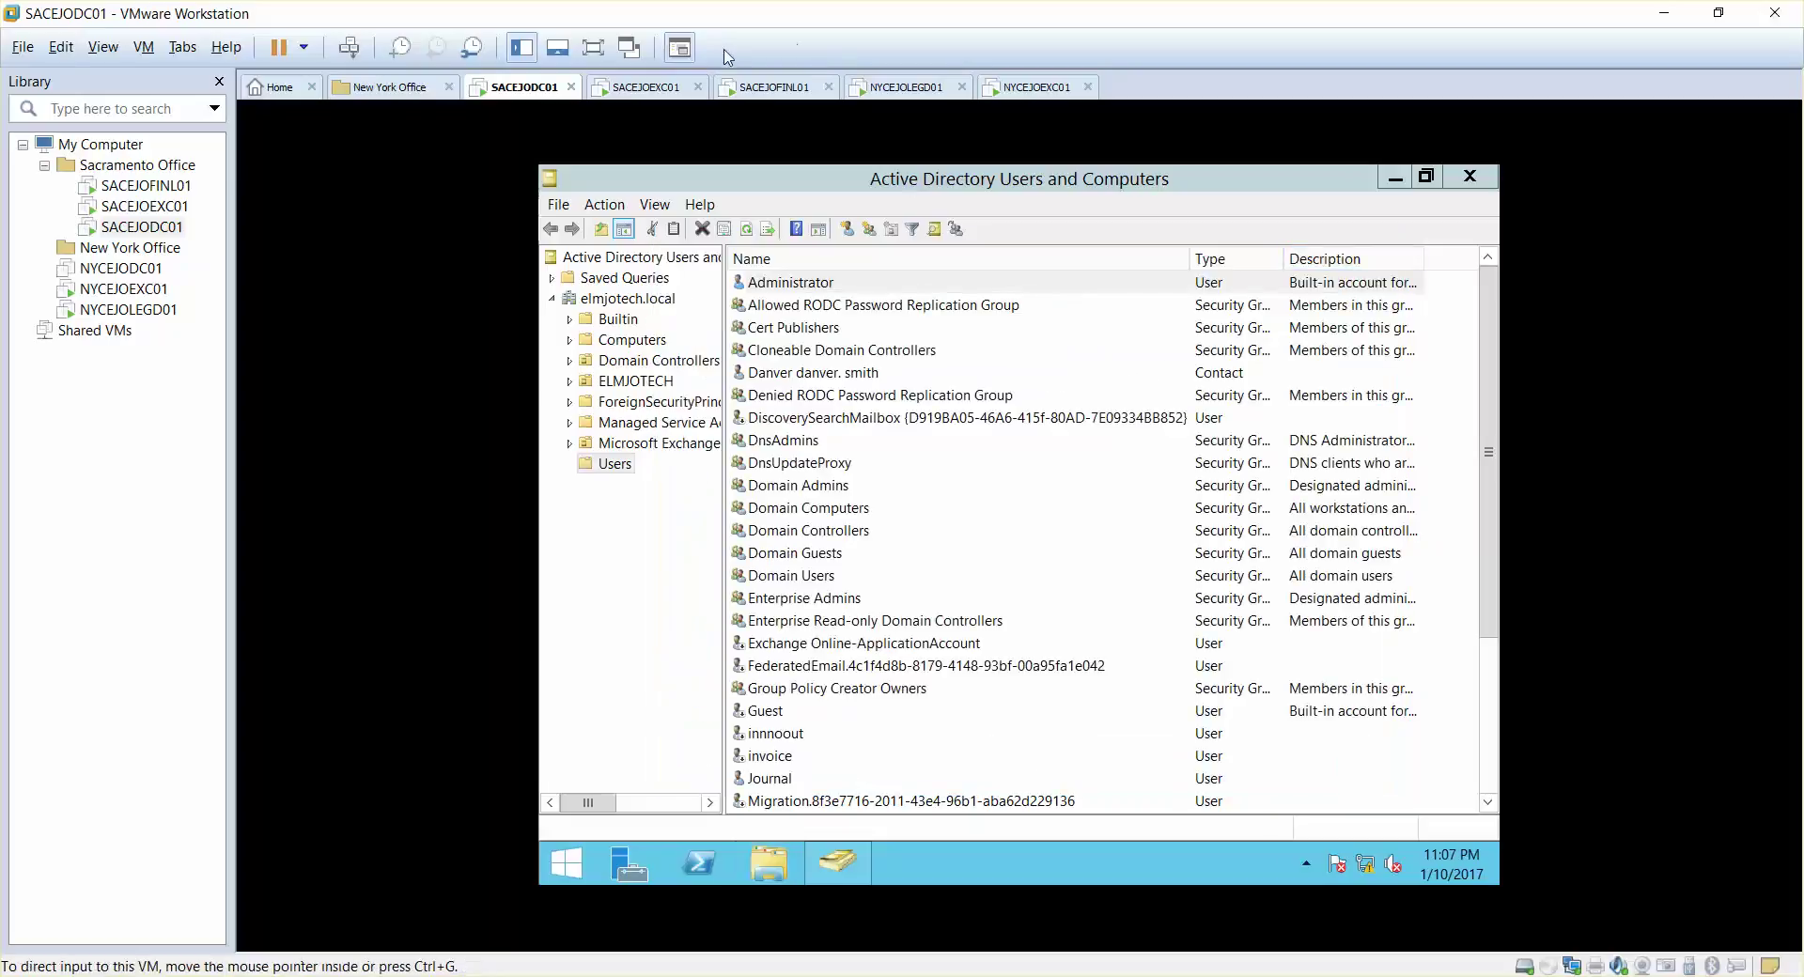
{"action": "left_click", "coordinate": [769, 97]}
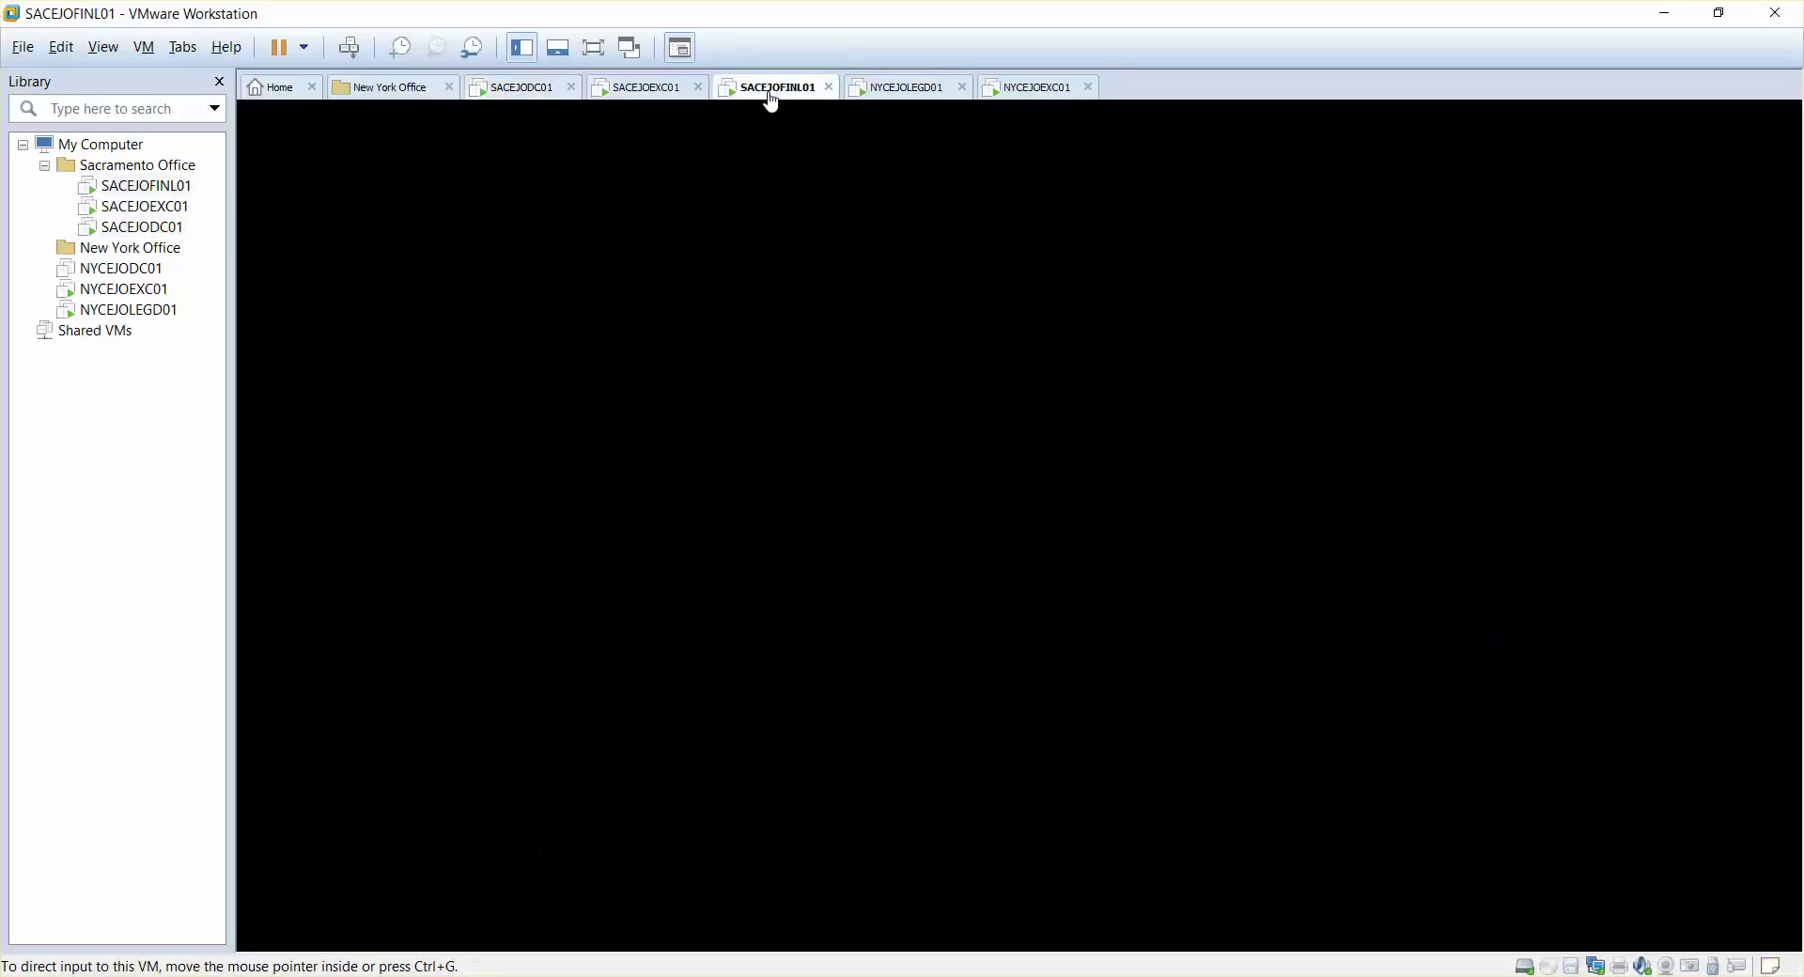
{"action": "left_click", "coordinate": [662, 98]}
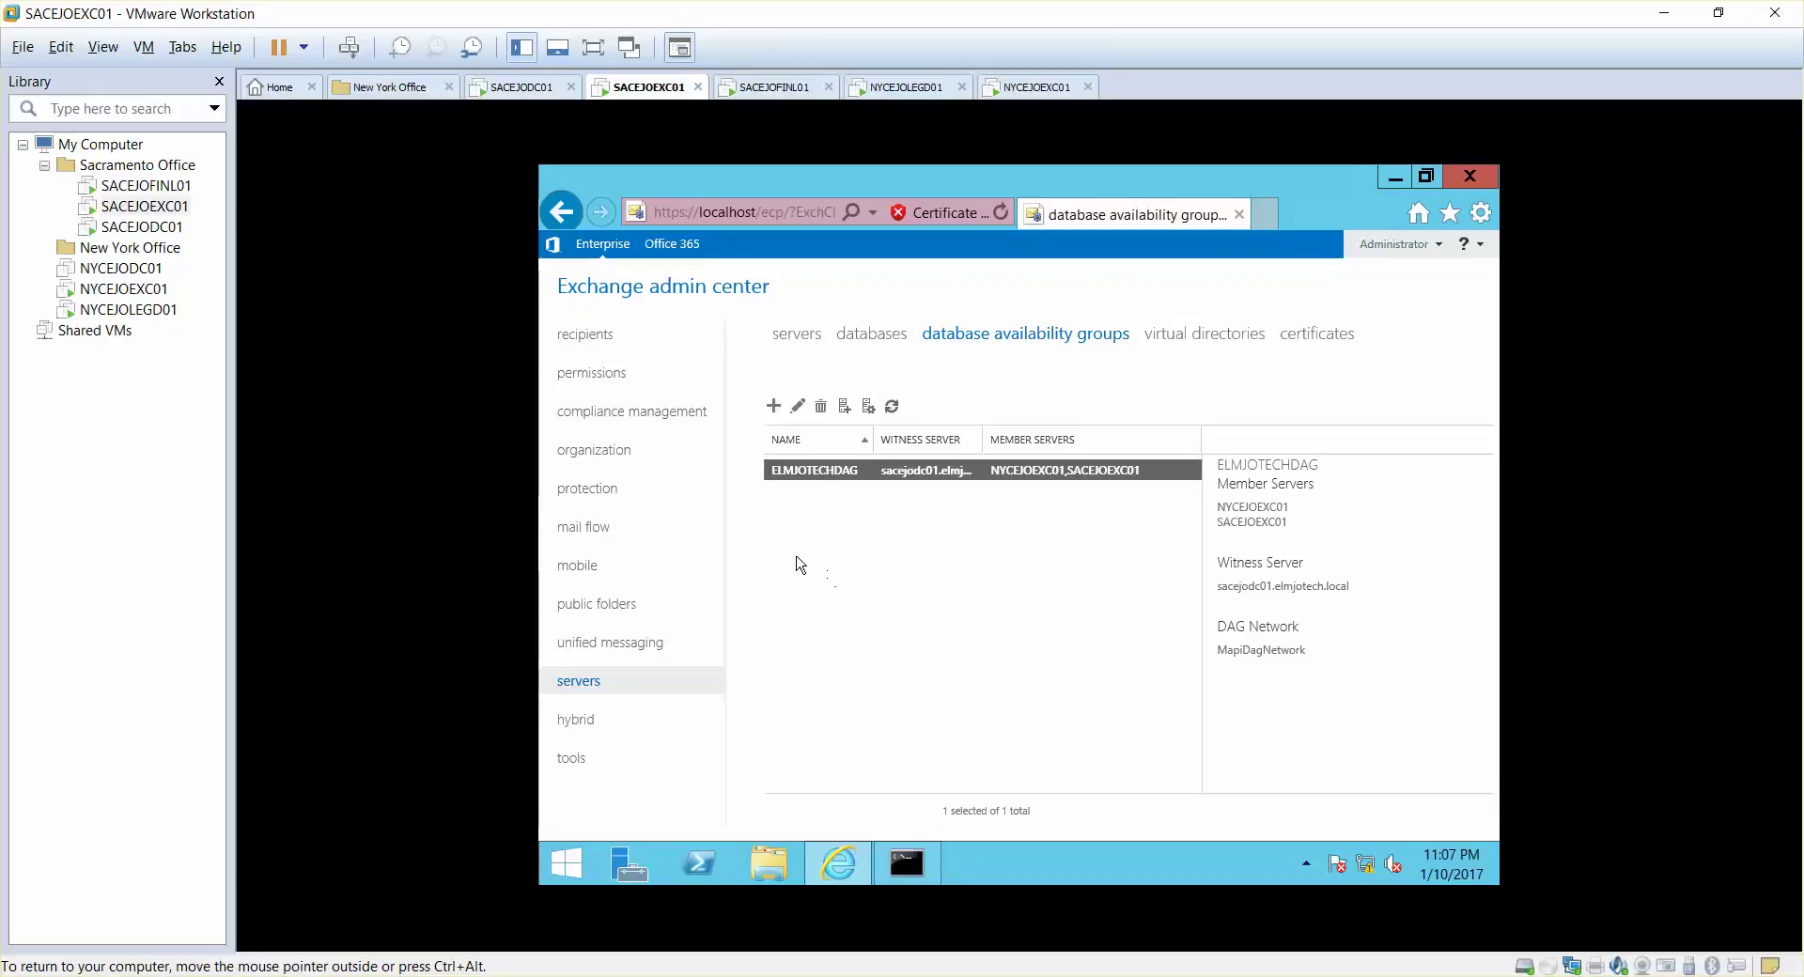
{"action": "left_click", "coordinate": [872, 336]}
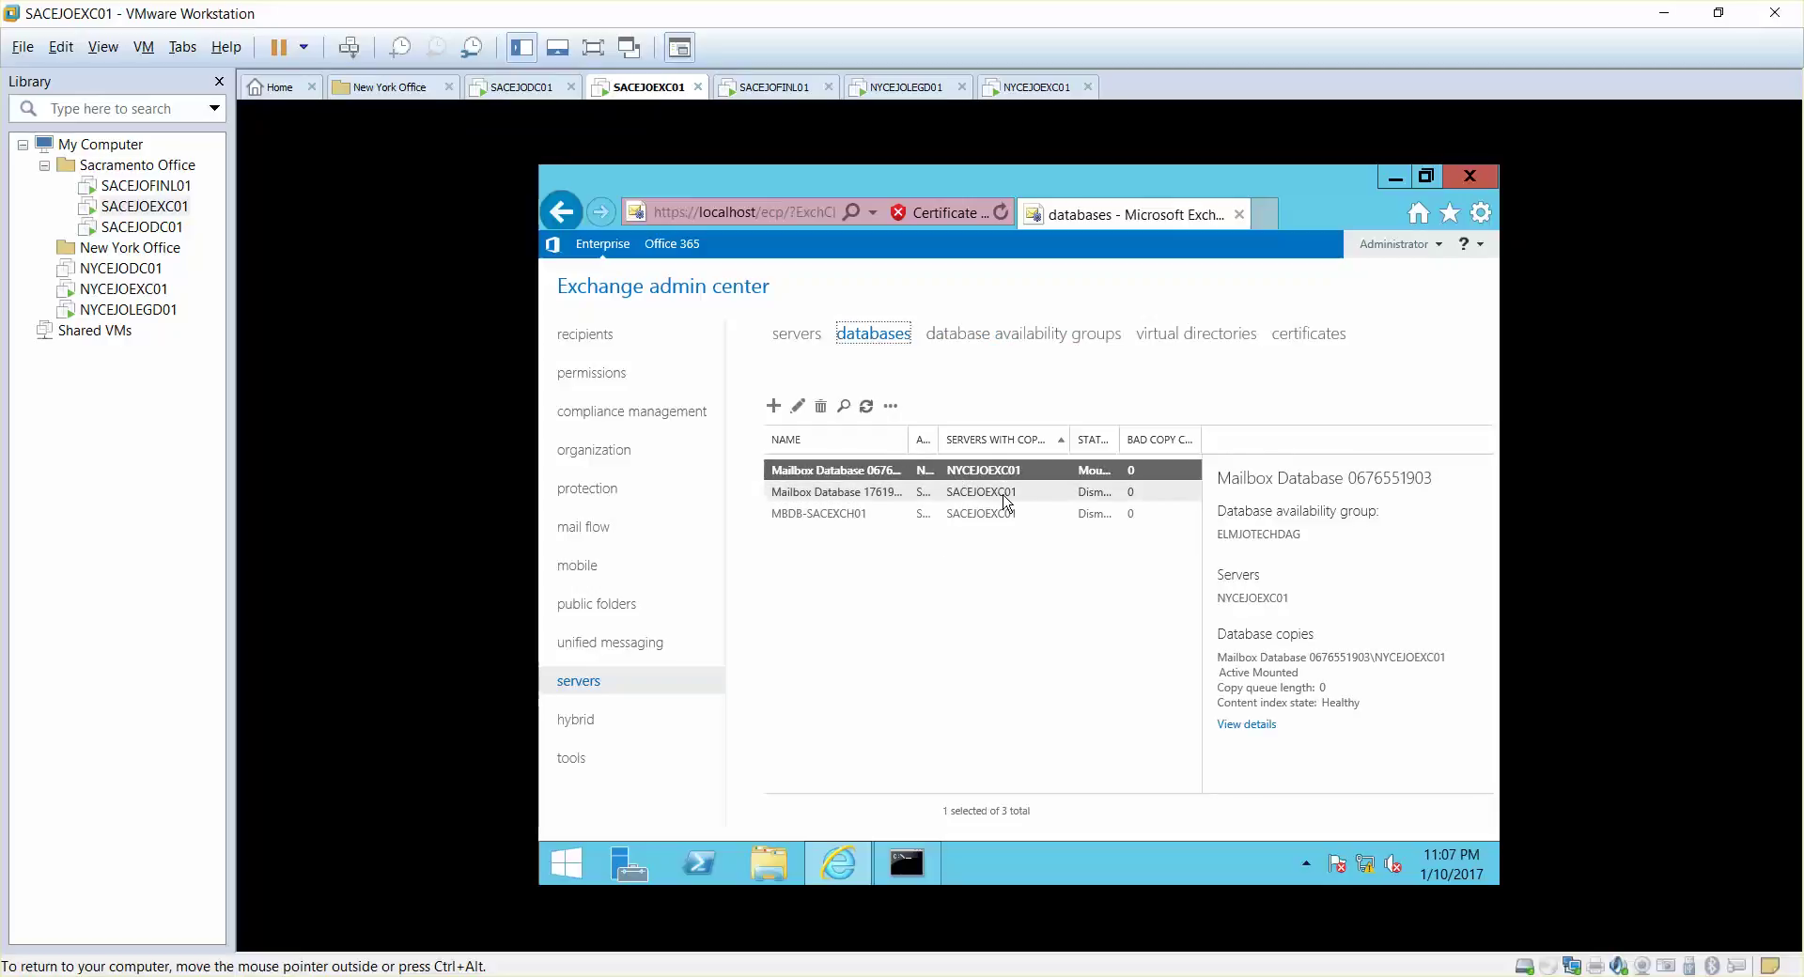
{"action": "left_click_drag", "start_coordinate": [1120, 440], "coordinate": [1162, 440]}
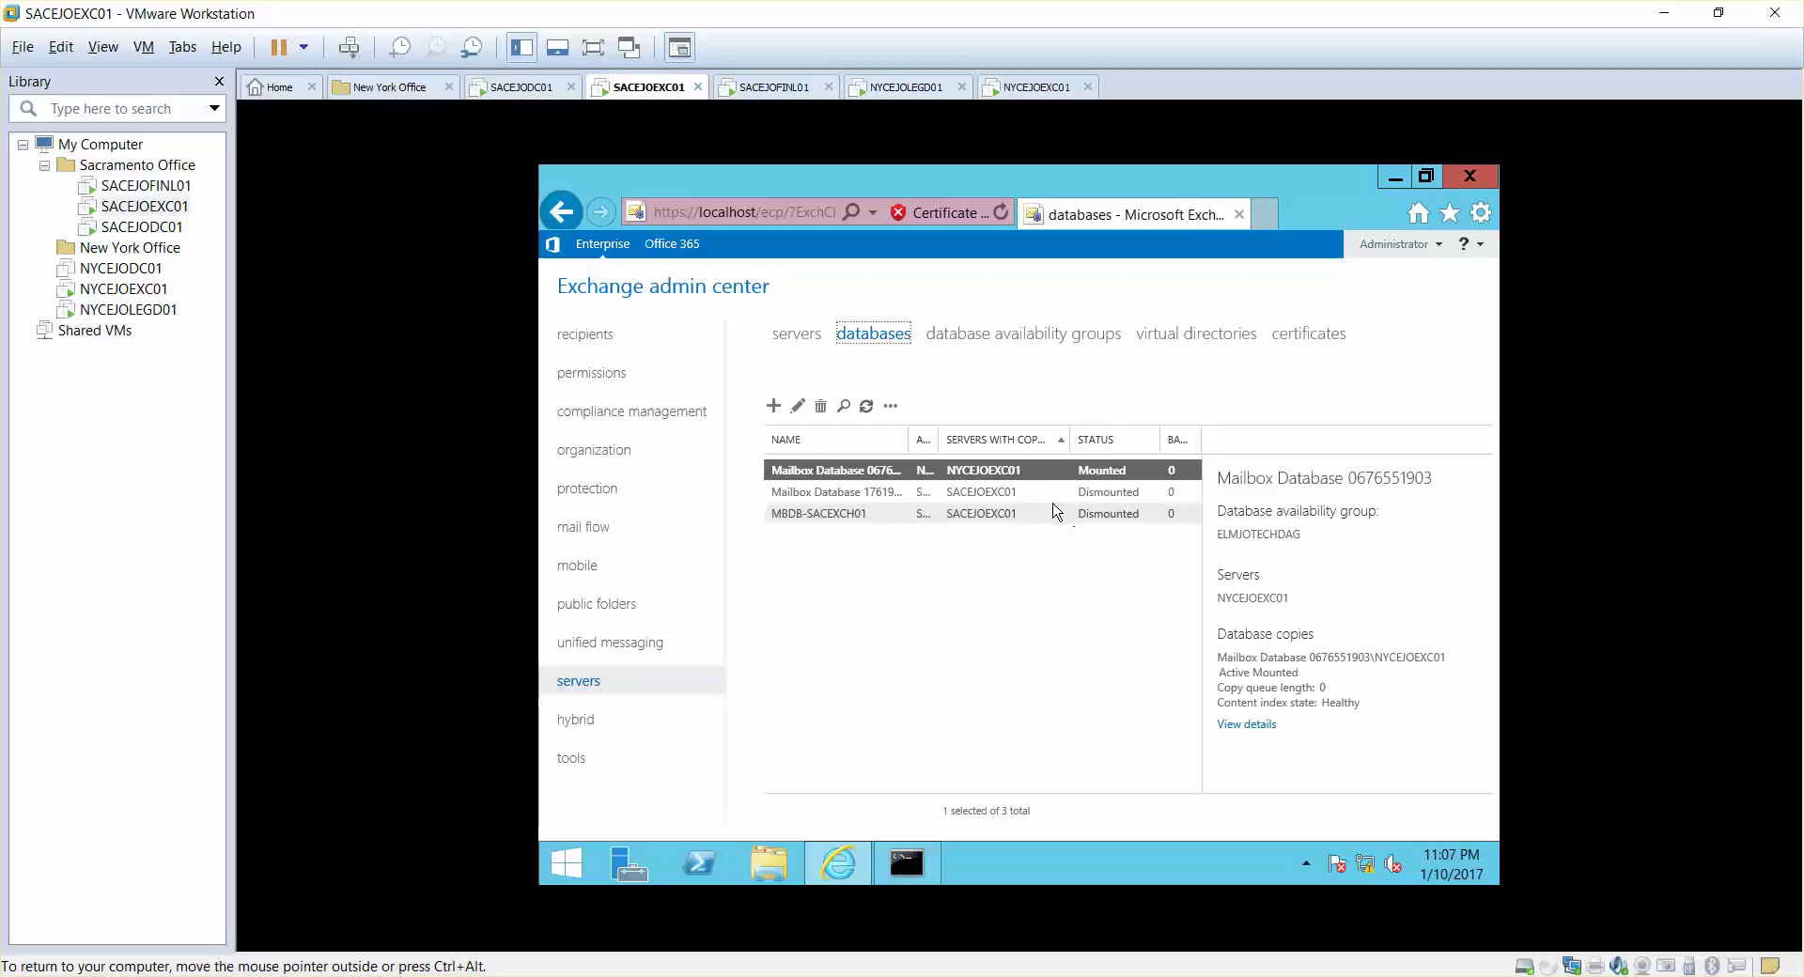
{"action": "left_click", "coordinate": [901, 500]}
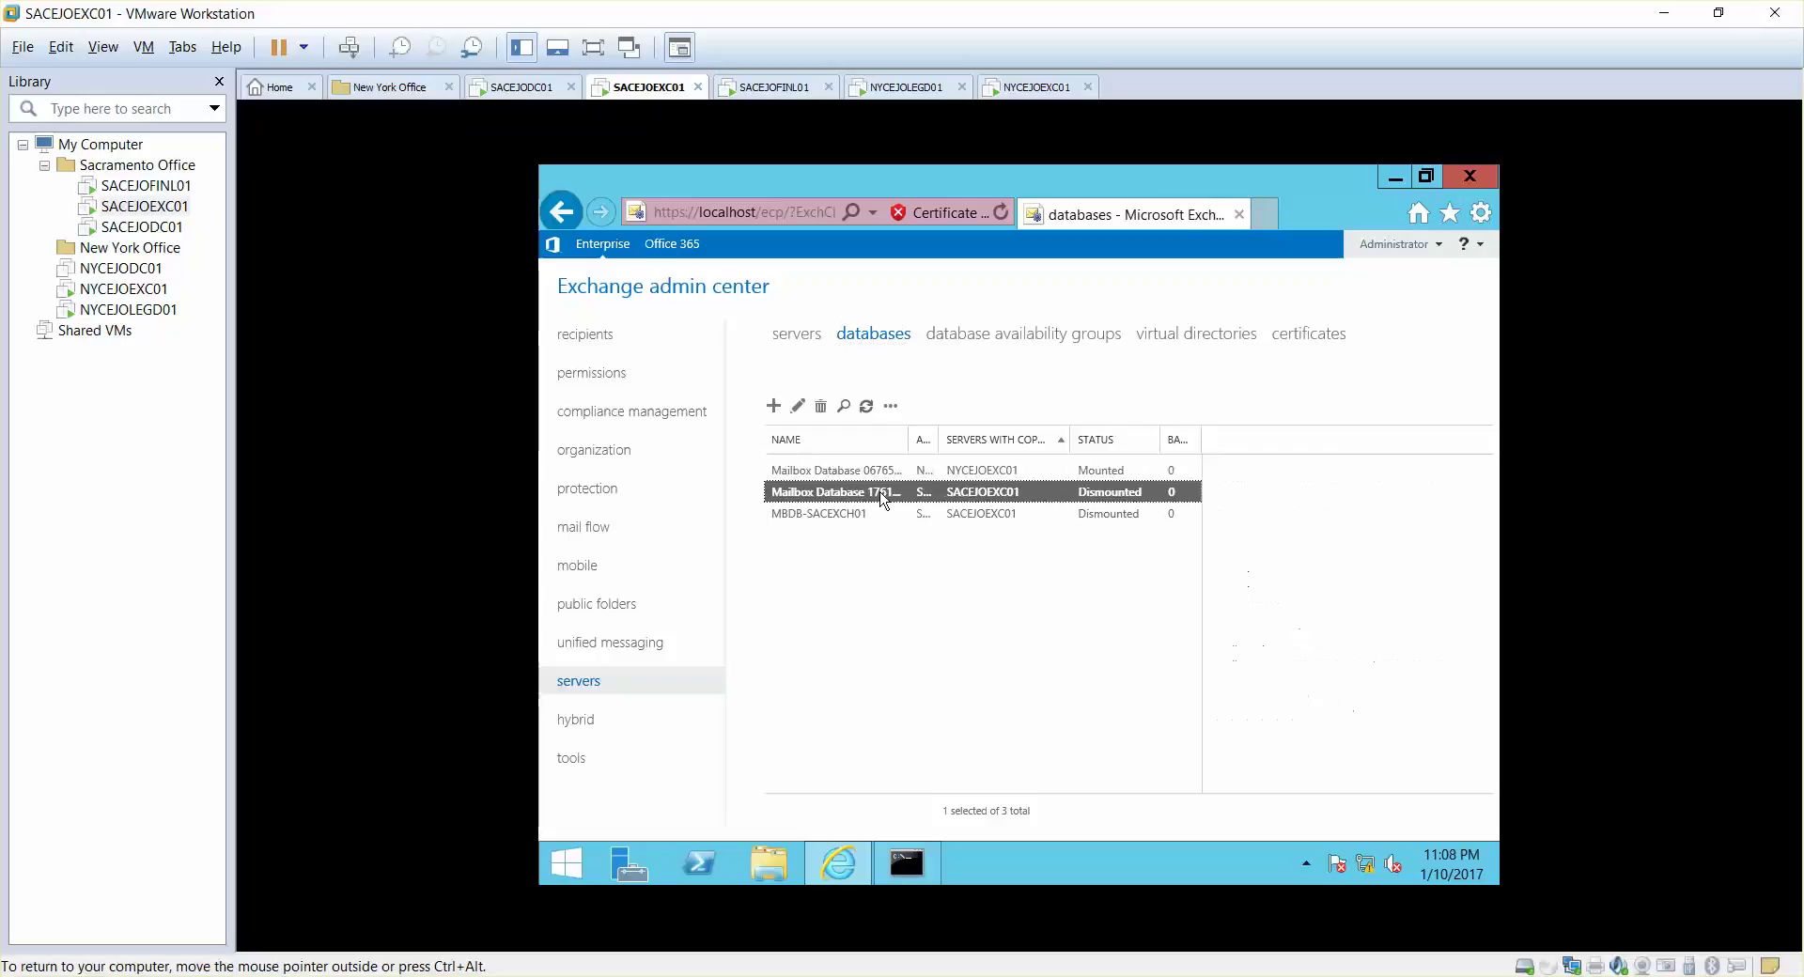
{"action": "left_click_drag", "start_coordinate": [973, 441], "coordinate": [970, 441]}
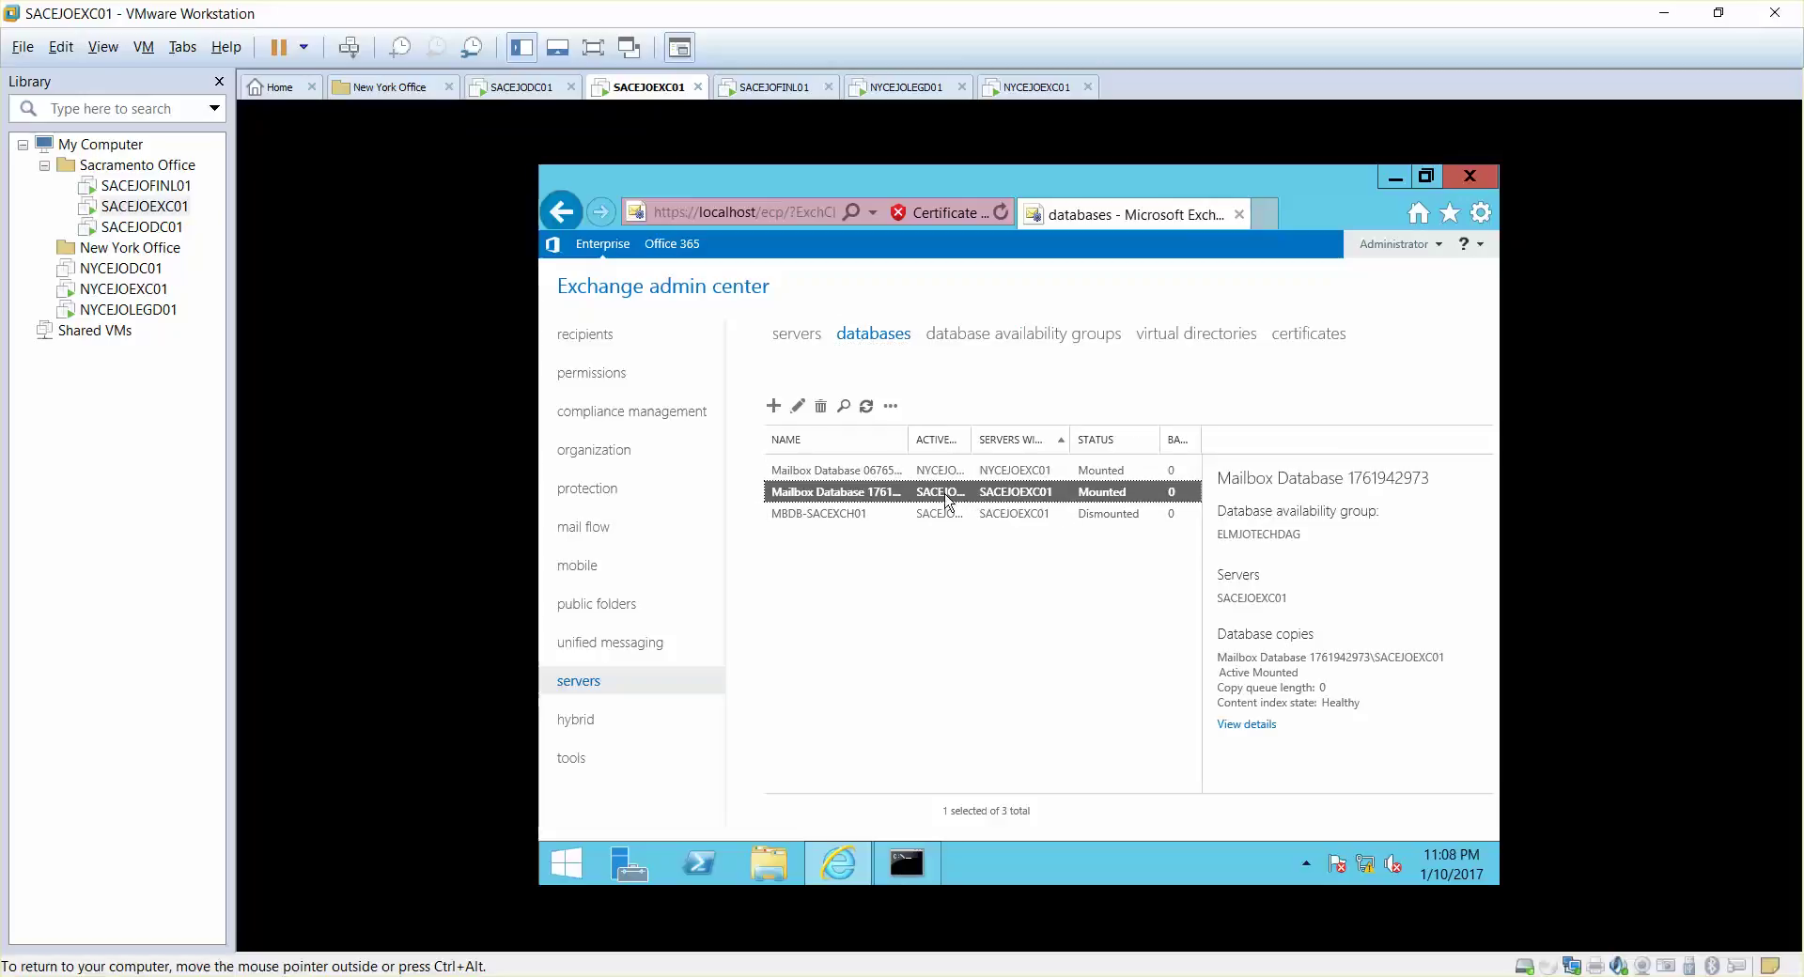
{"action": "left_click", "coordinate": [866, 473]}
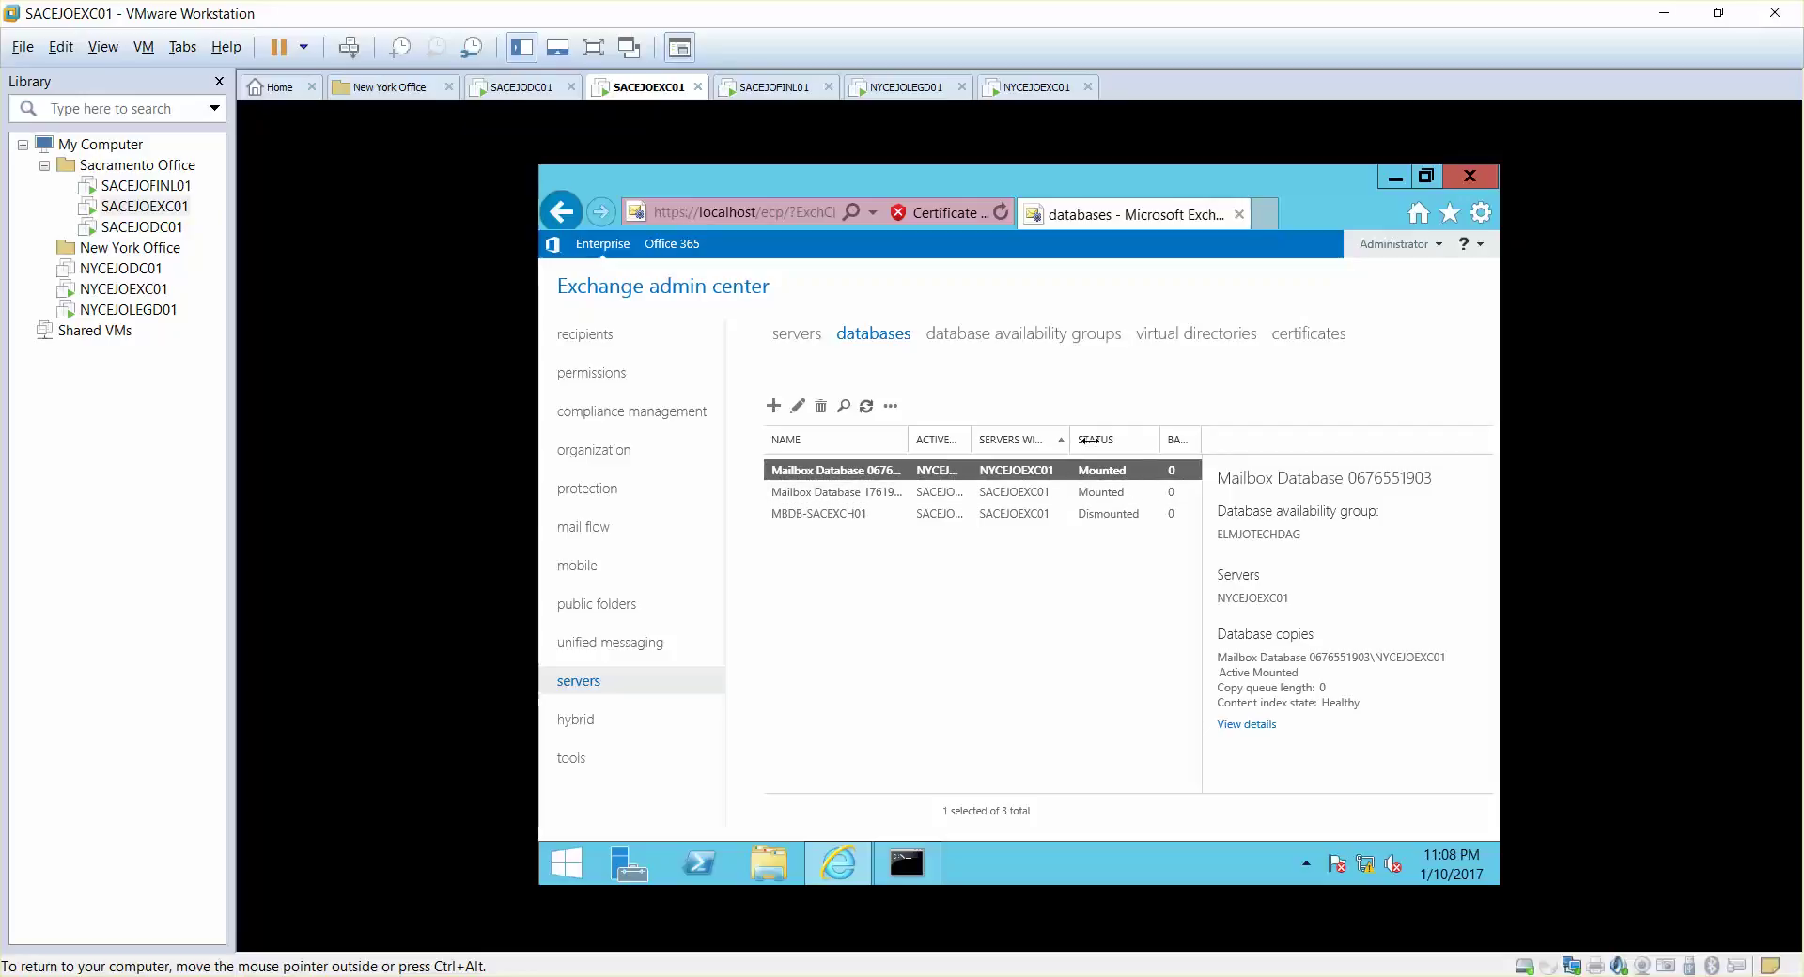
{"action": "left_click_drag", "start_coordinate": [1068, 440], "coordinate": [1179, 462]}
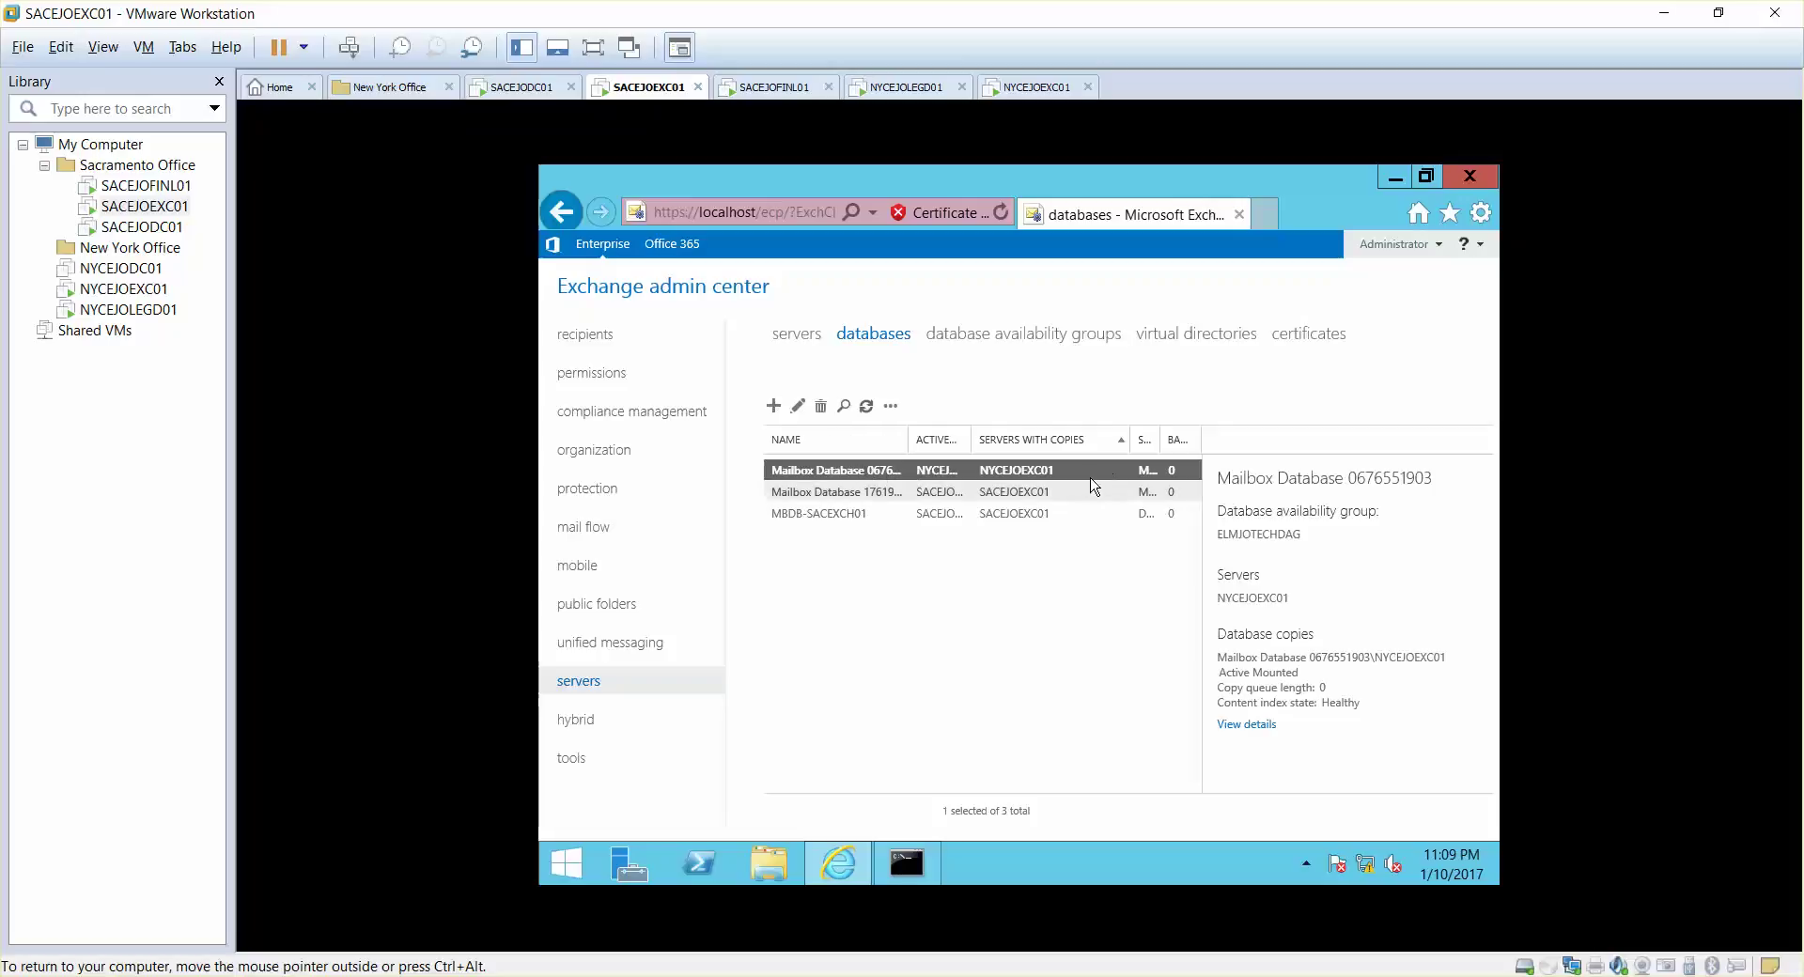
{"action": "left_click", "coordinate": [892, 407]}
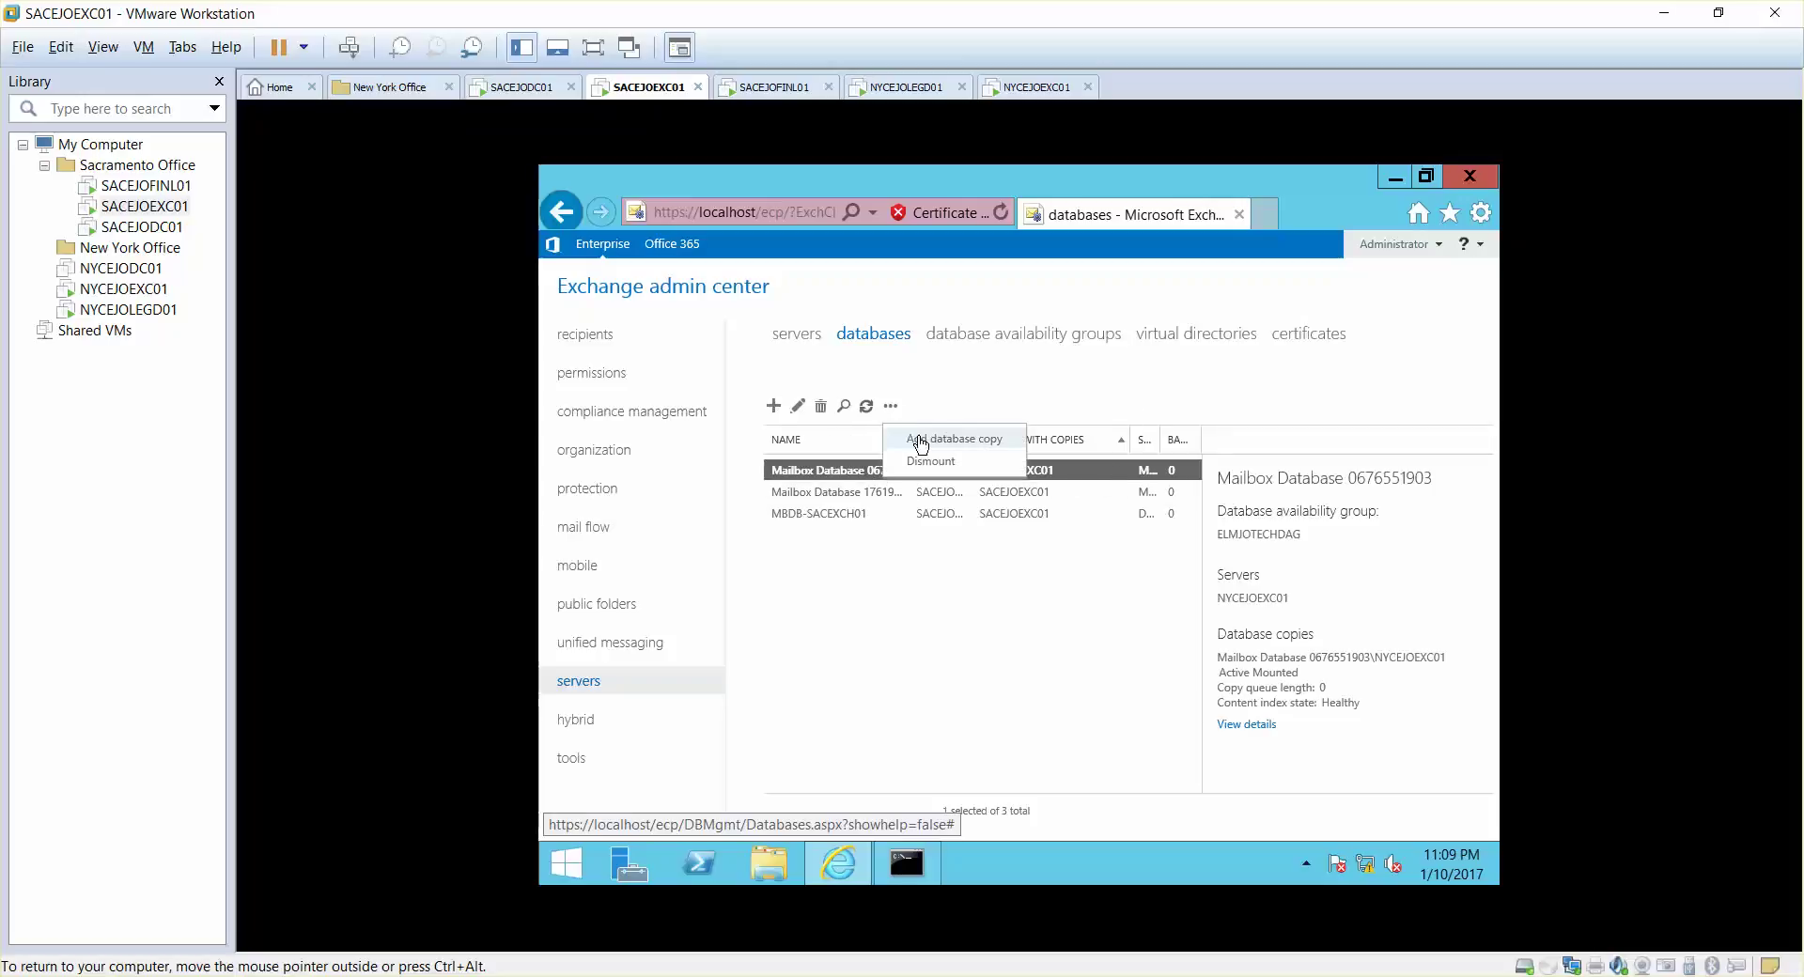
{"action": "left_click", "coordinate": [923, 438]}
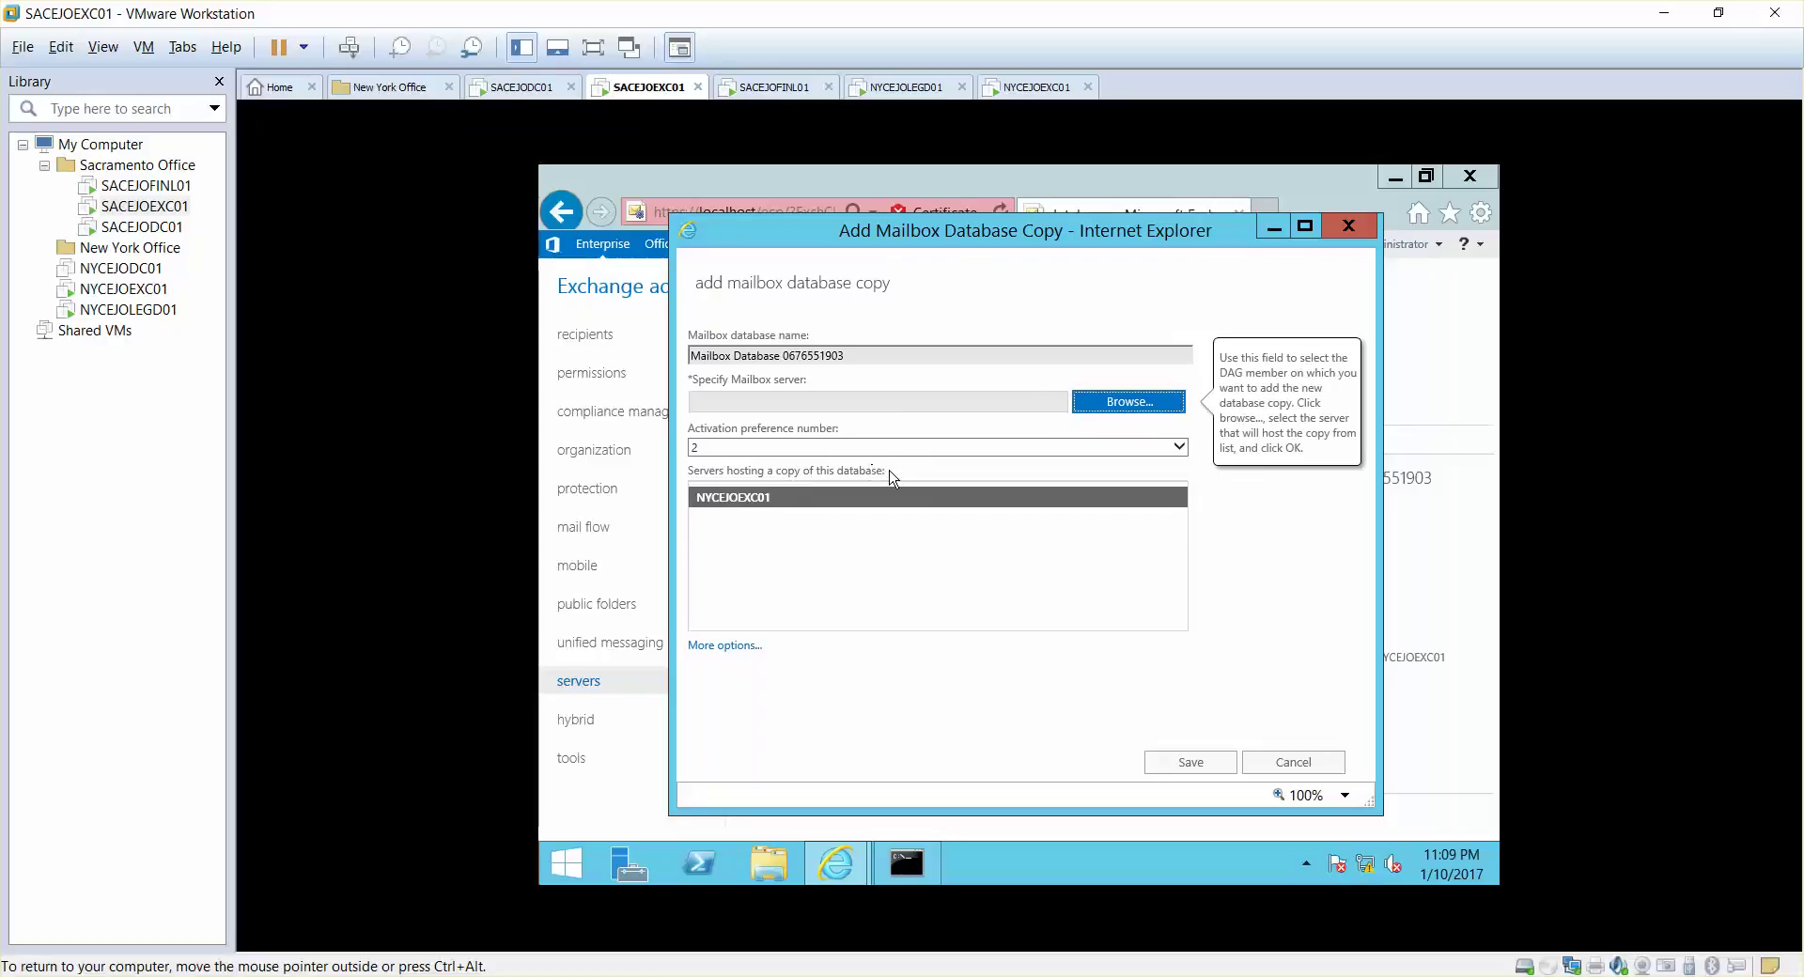
{"action": "left_click", "coordinate": [1111, 404]}
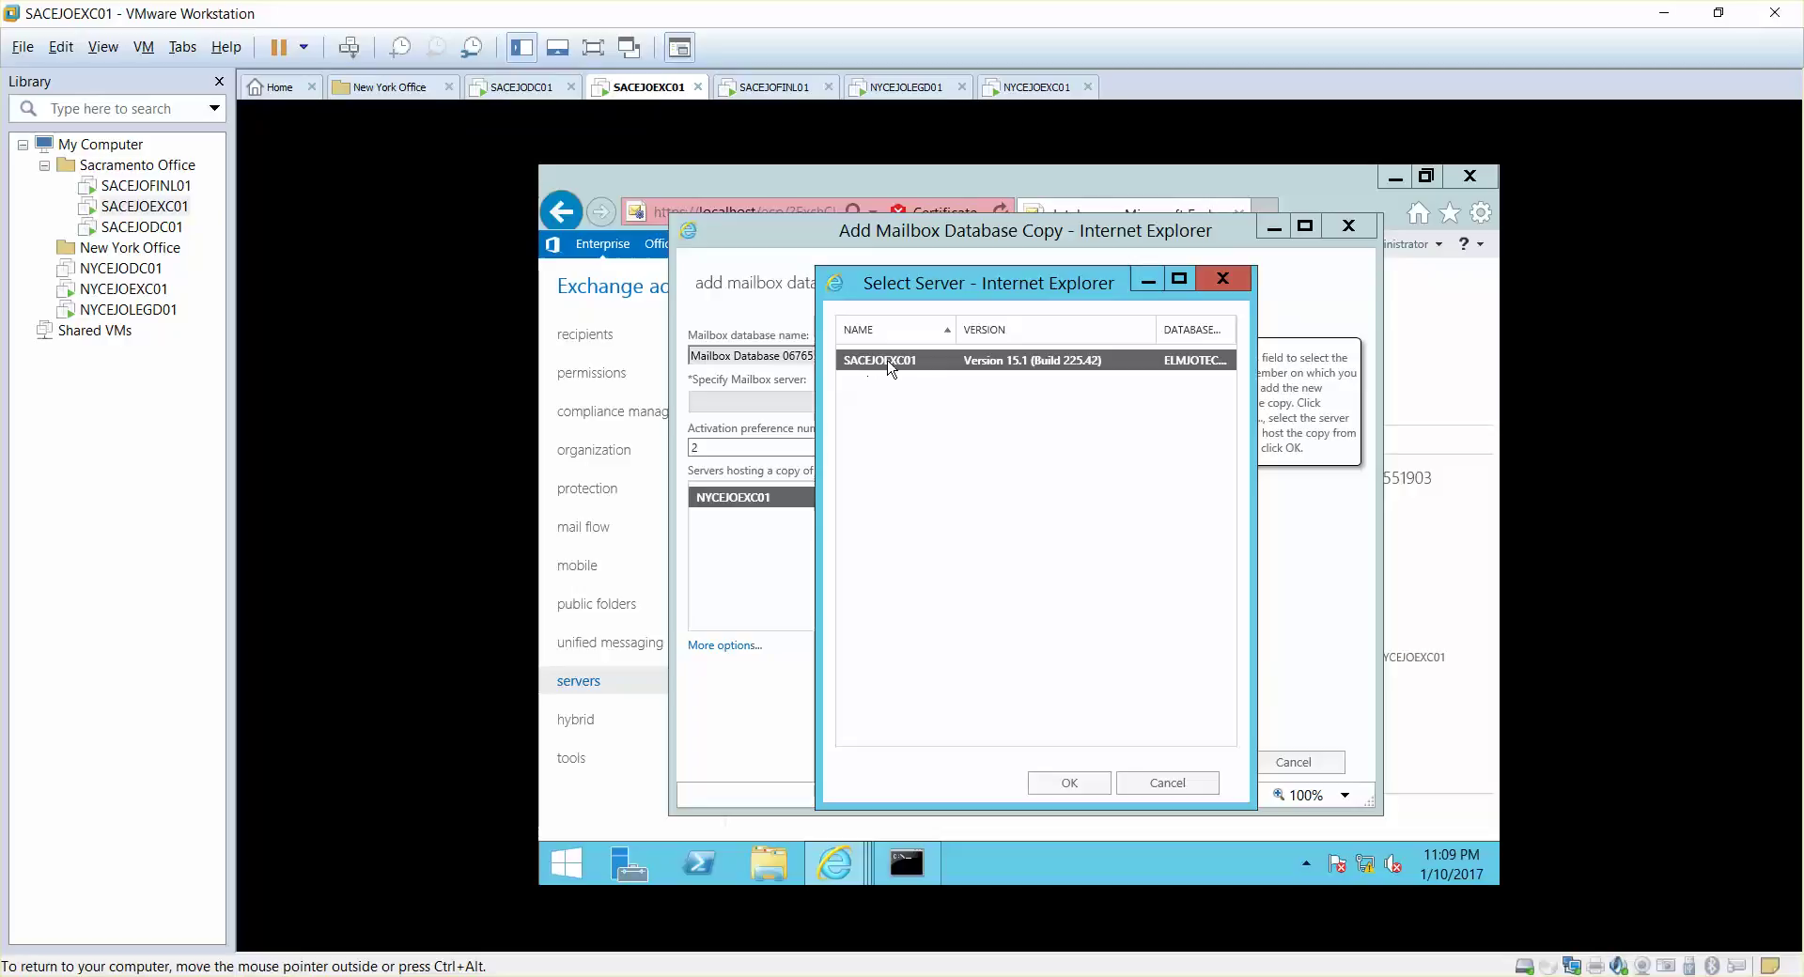
{"action": "left_click", "coordinate": [1095, 784]}
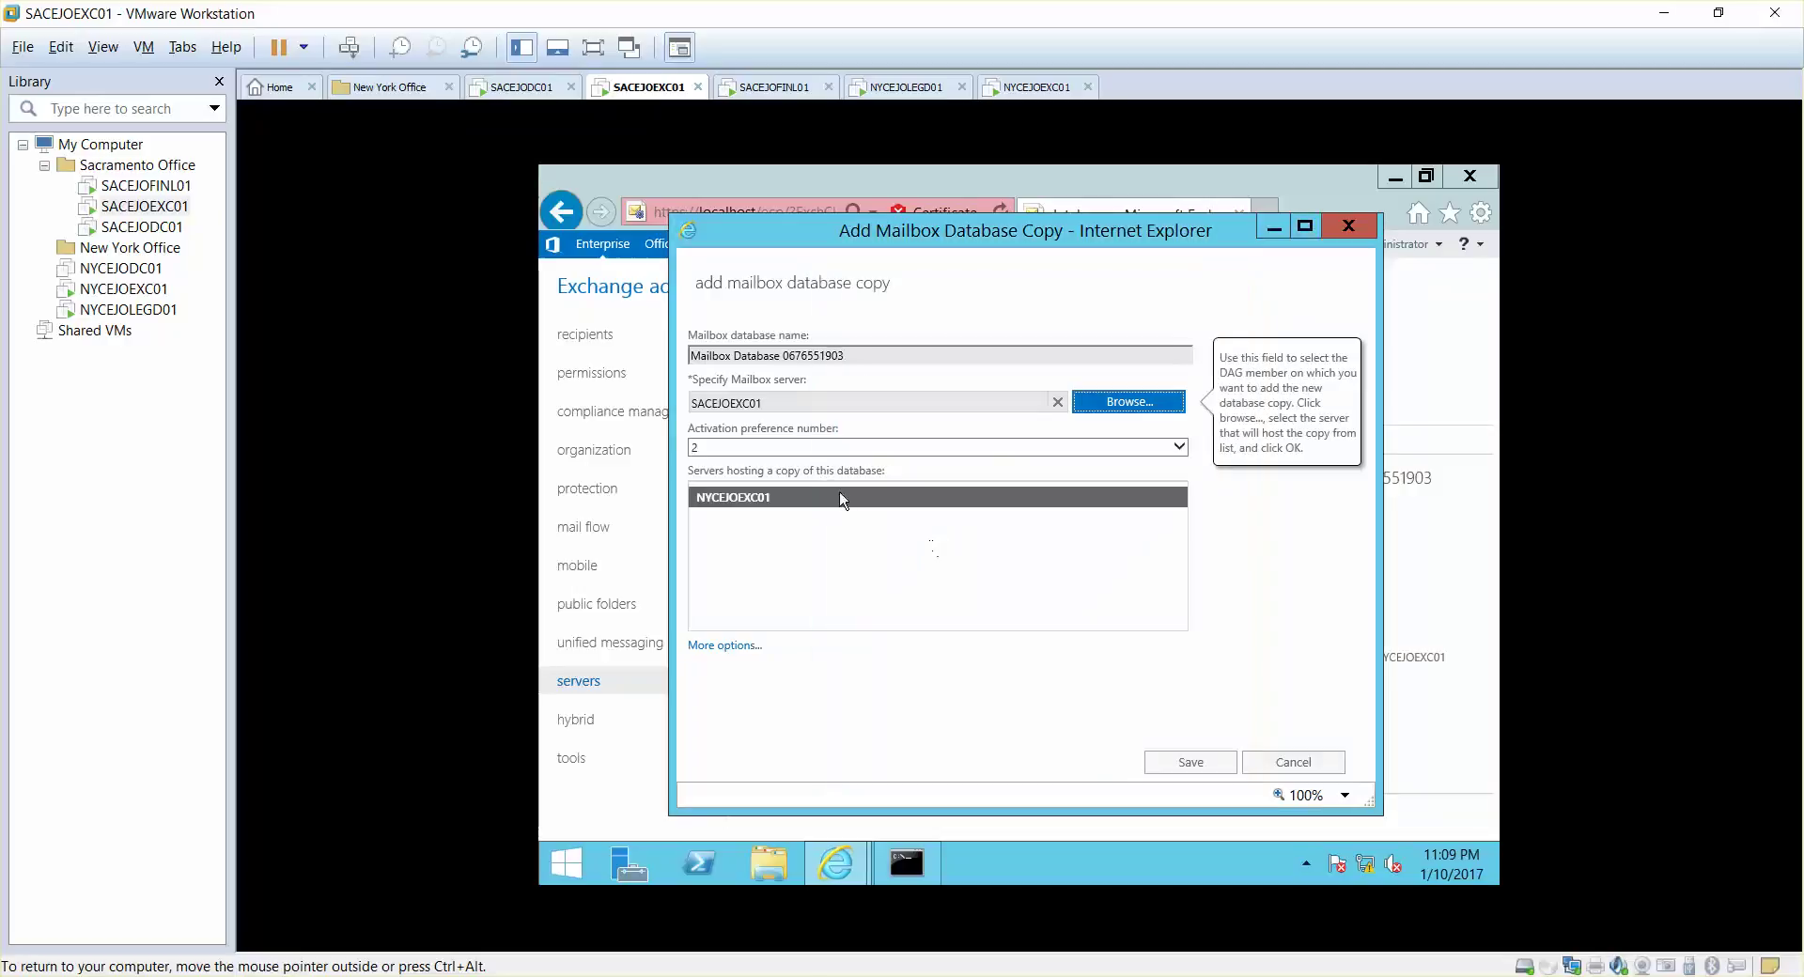
{"action": "left_click", "coordinate": [1169, 763]}
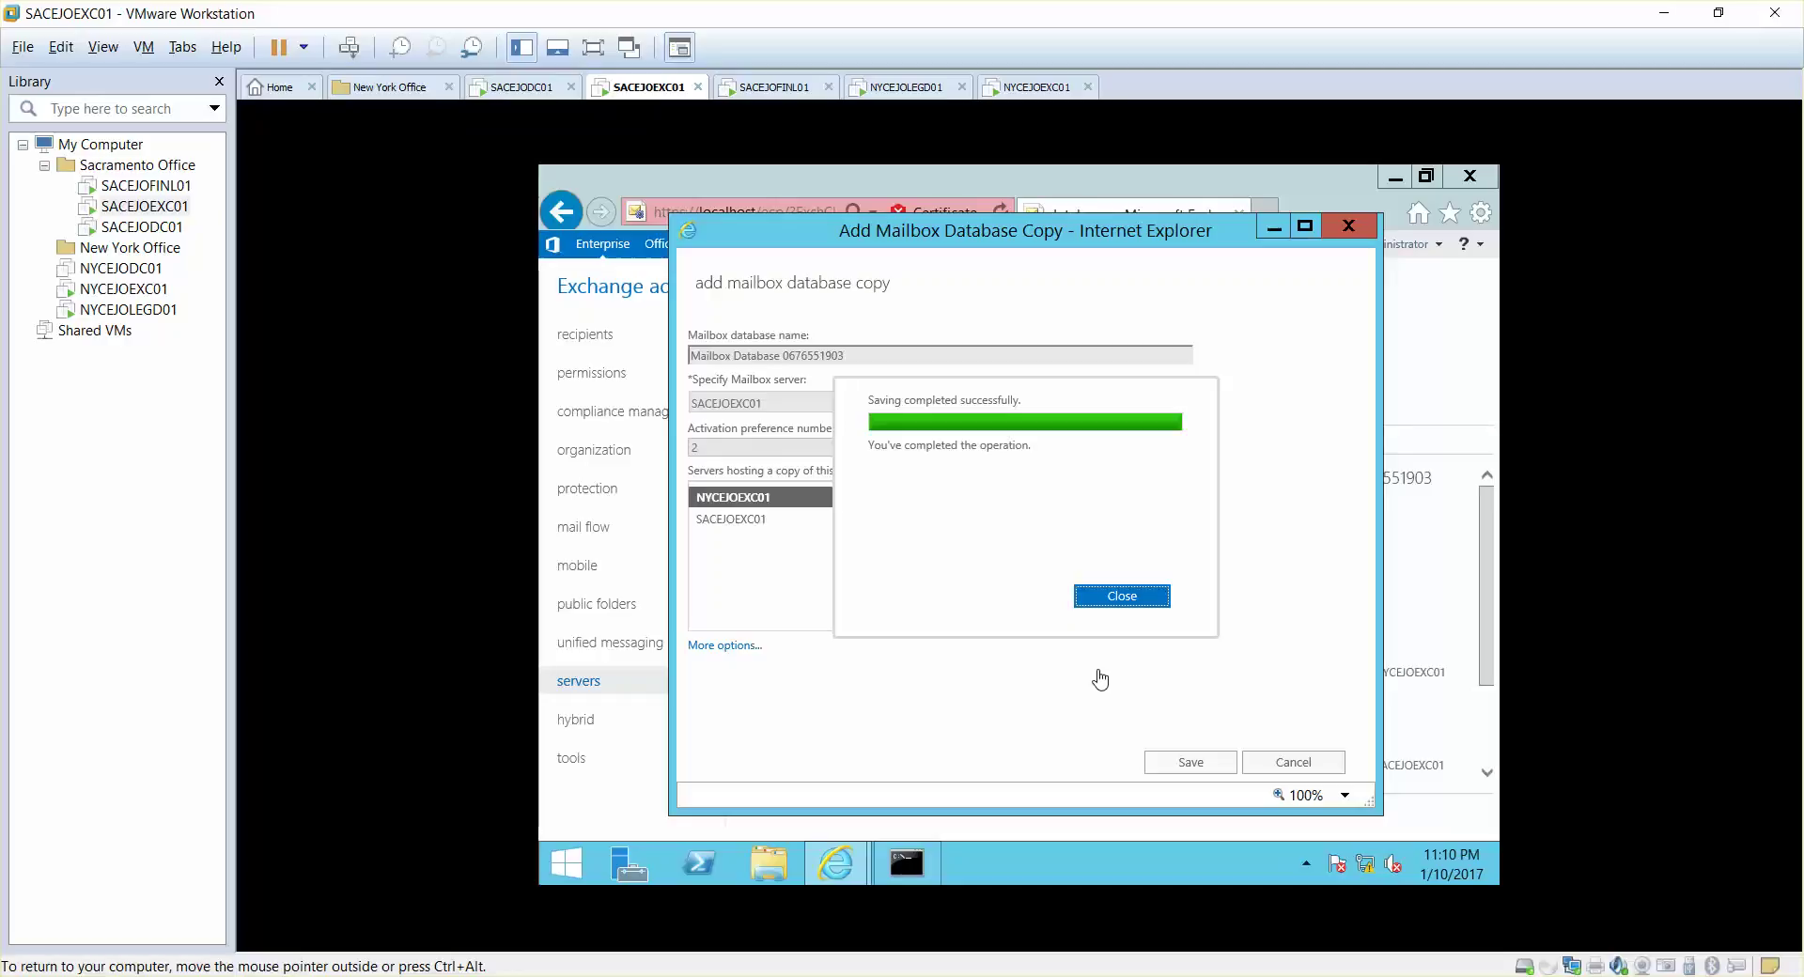
{"action": "left_click", "coordinate": [1140, 597]}
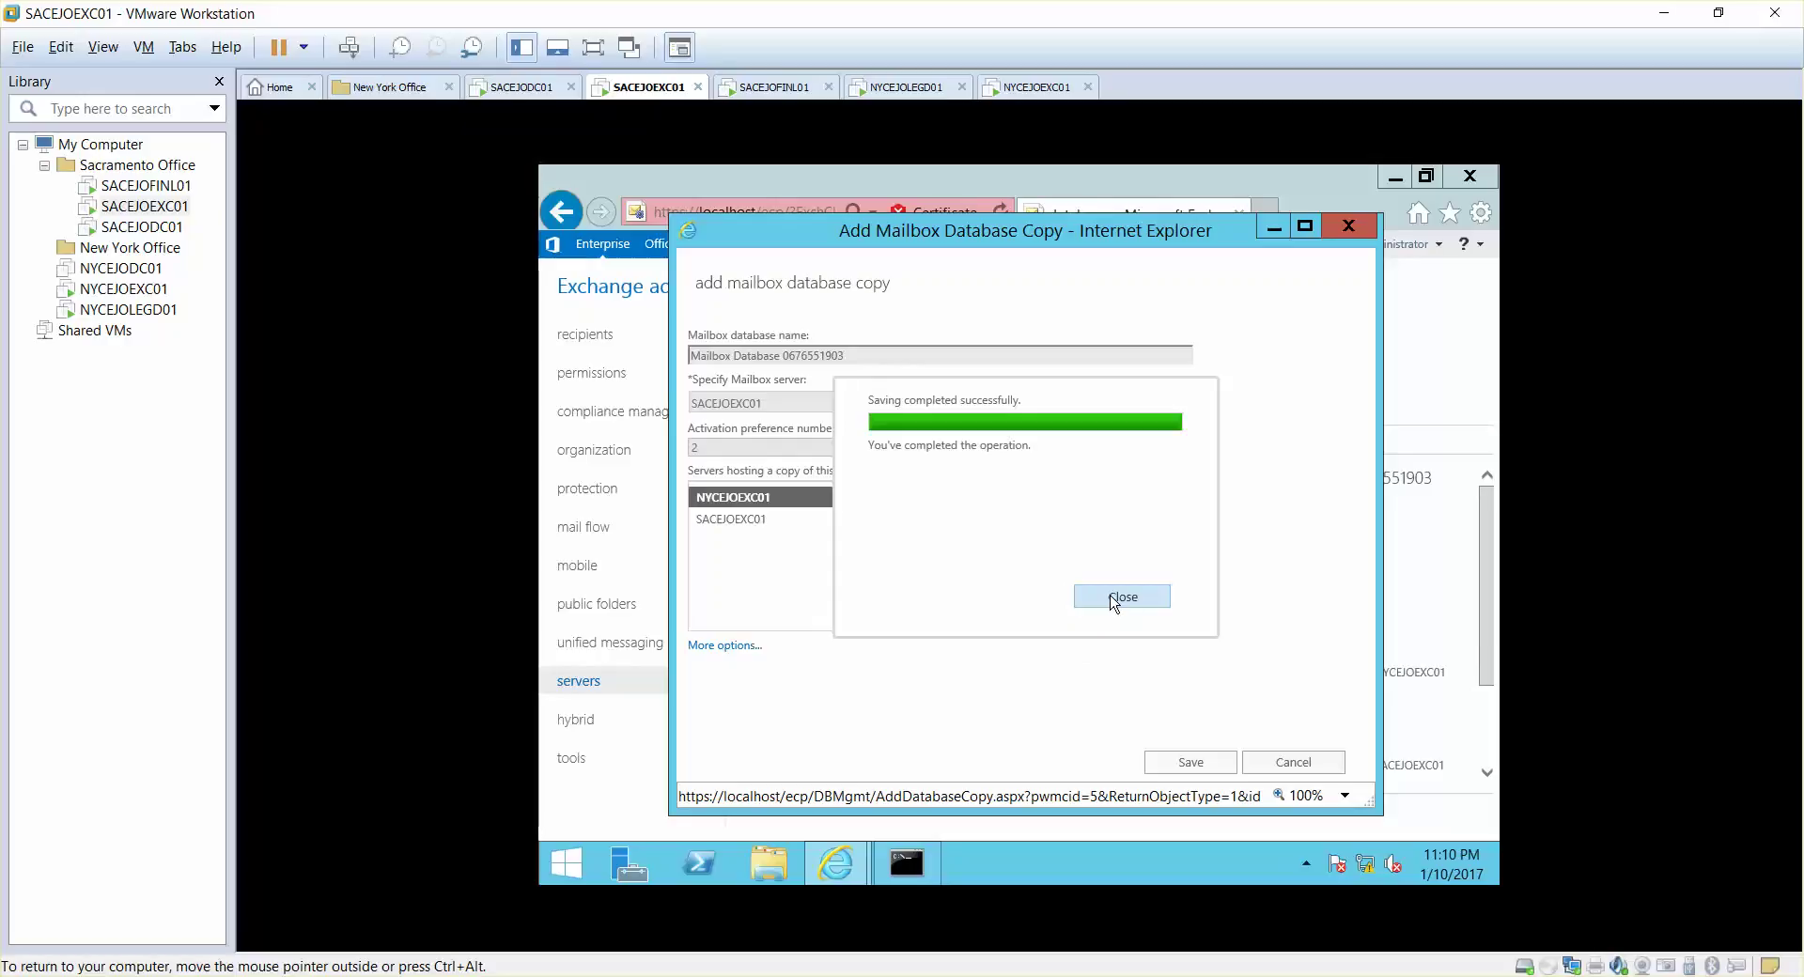
{"action": "left_click", "coordinate": [1121, 598]}
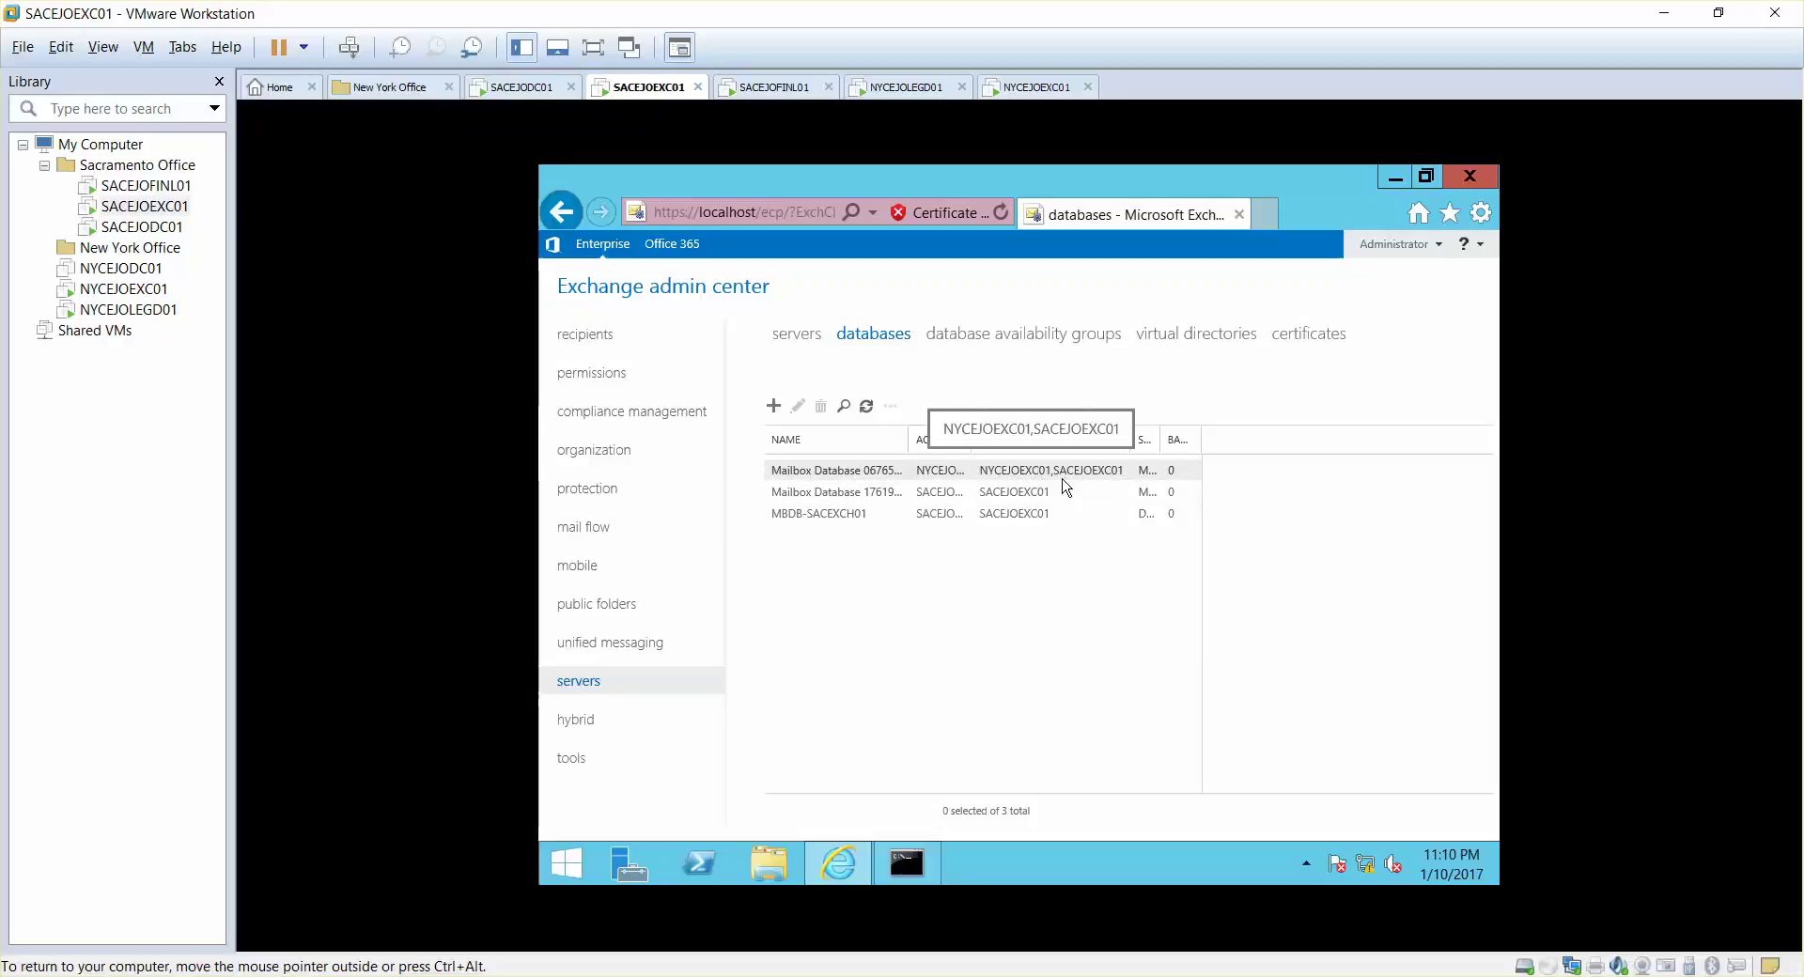
{"action": "left_click", "coordinate": [951, 494]}
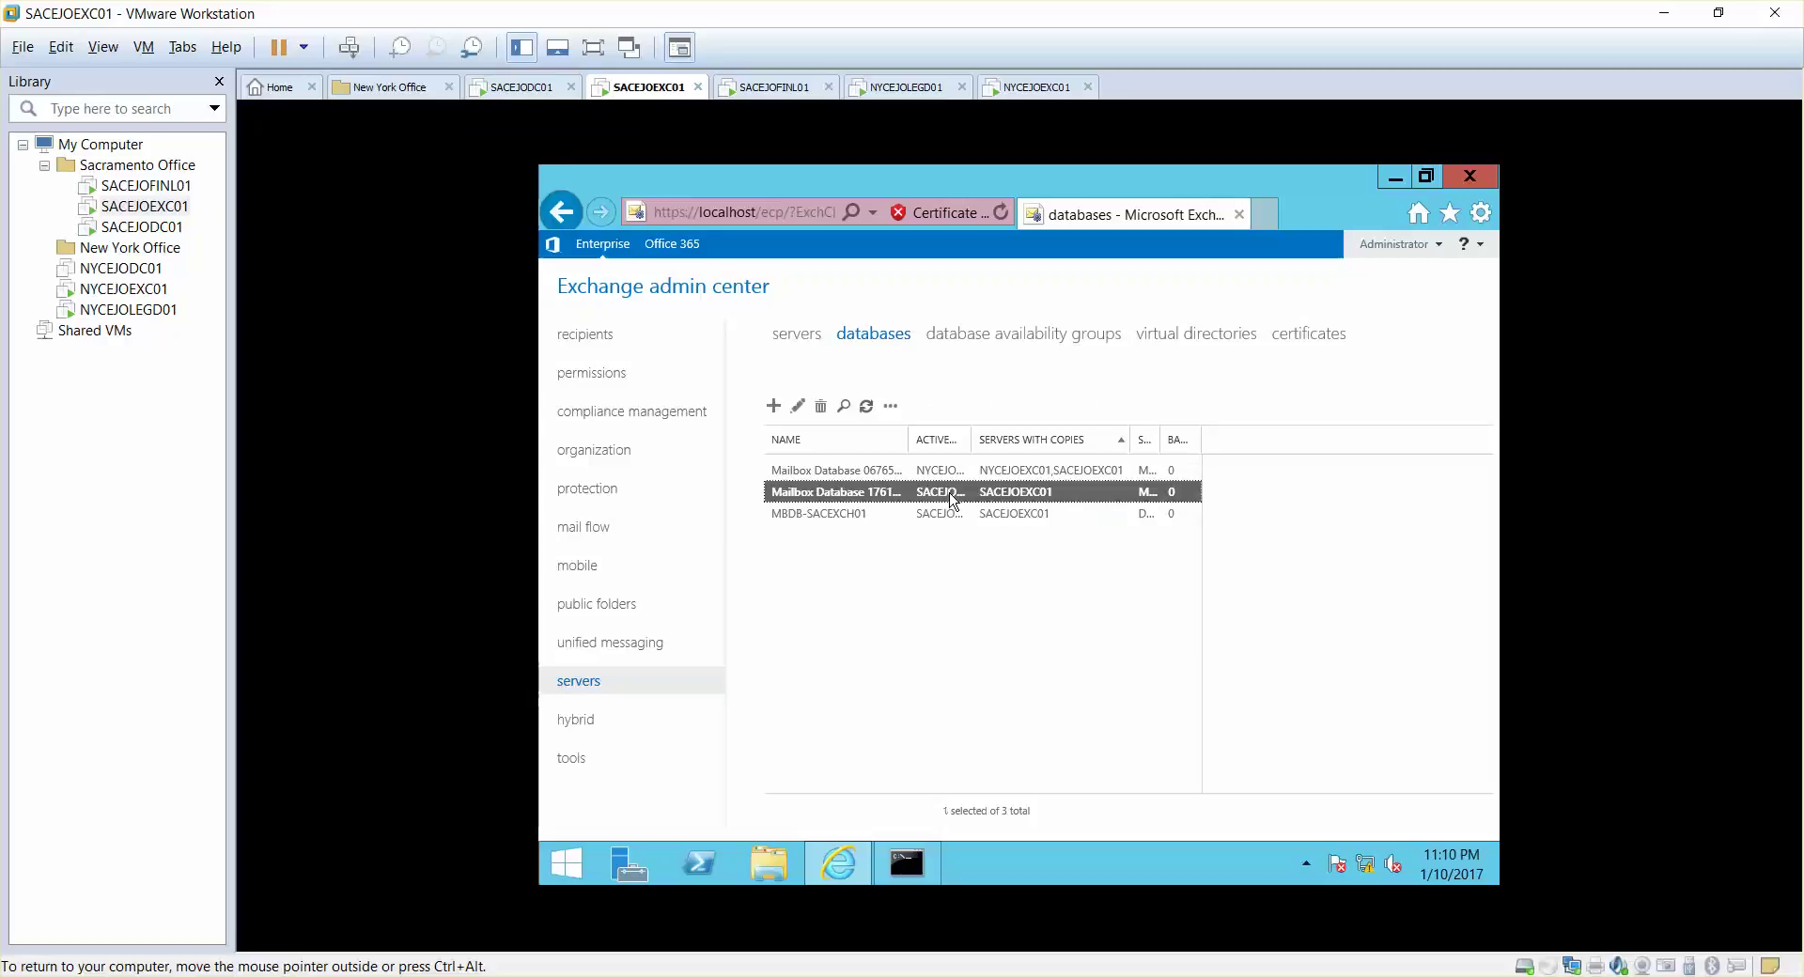
{"action": "left_click", "coordinate": [894, 410]}
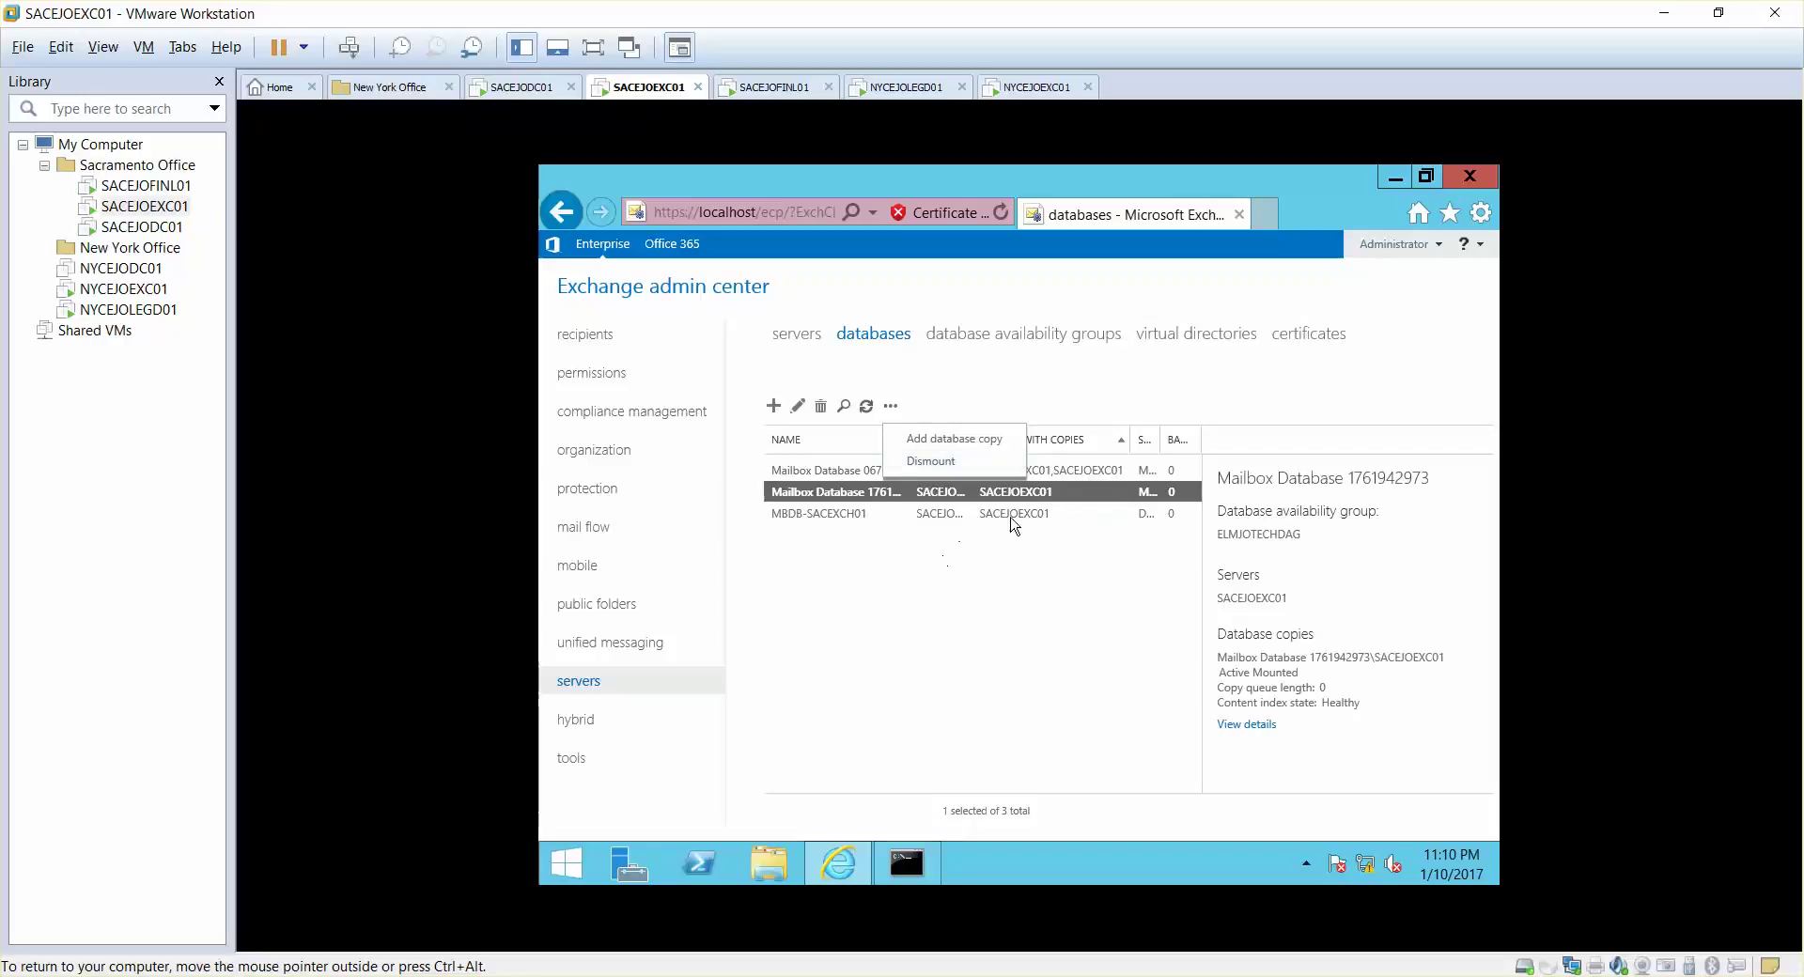
{"action": "left_click", "coordinate": [939, 515]}
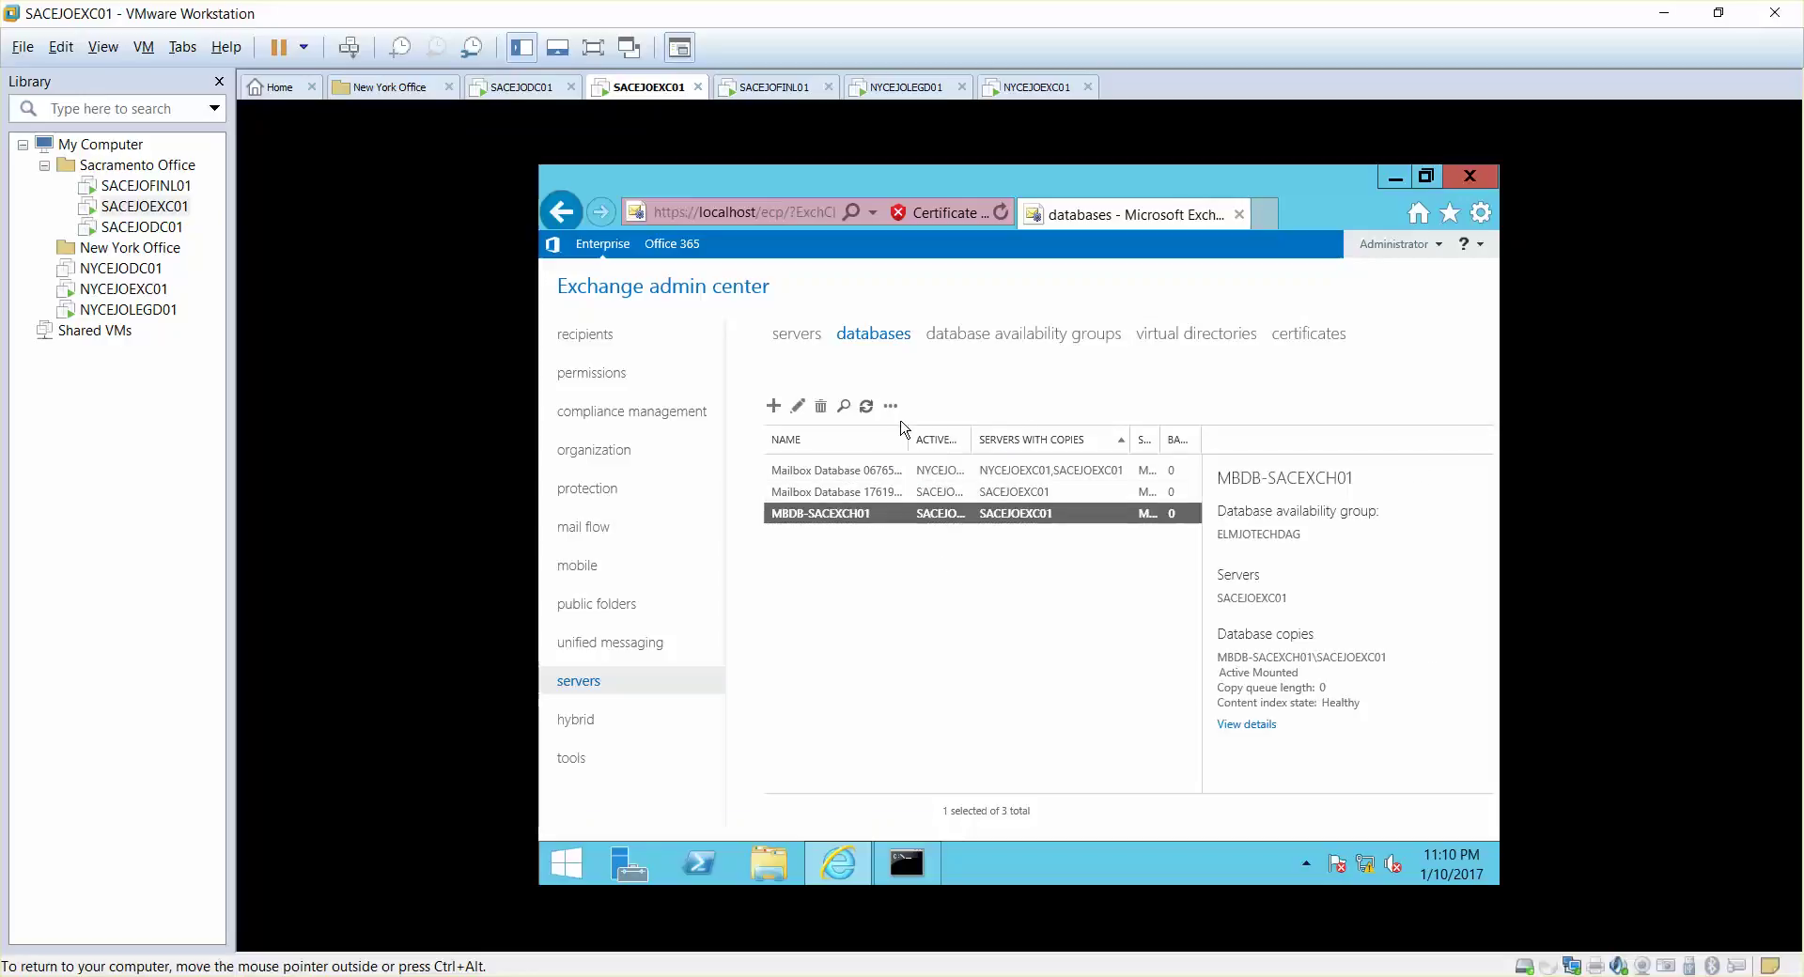
{"action": "left_click", "coordinate": [891, 406]}
{"action": "left_click", "coordinate": [951, 564]}
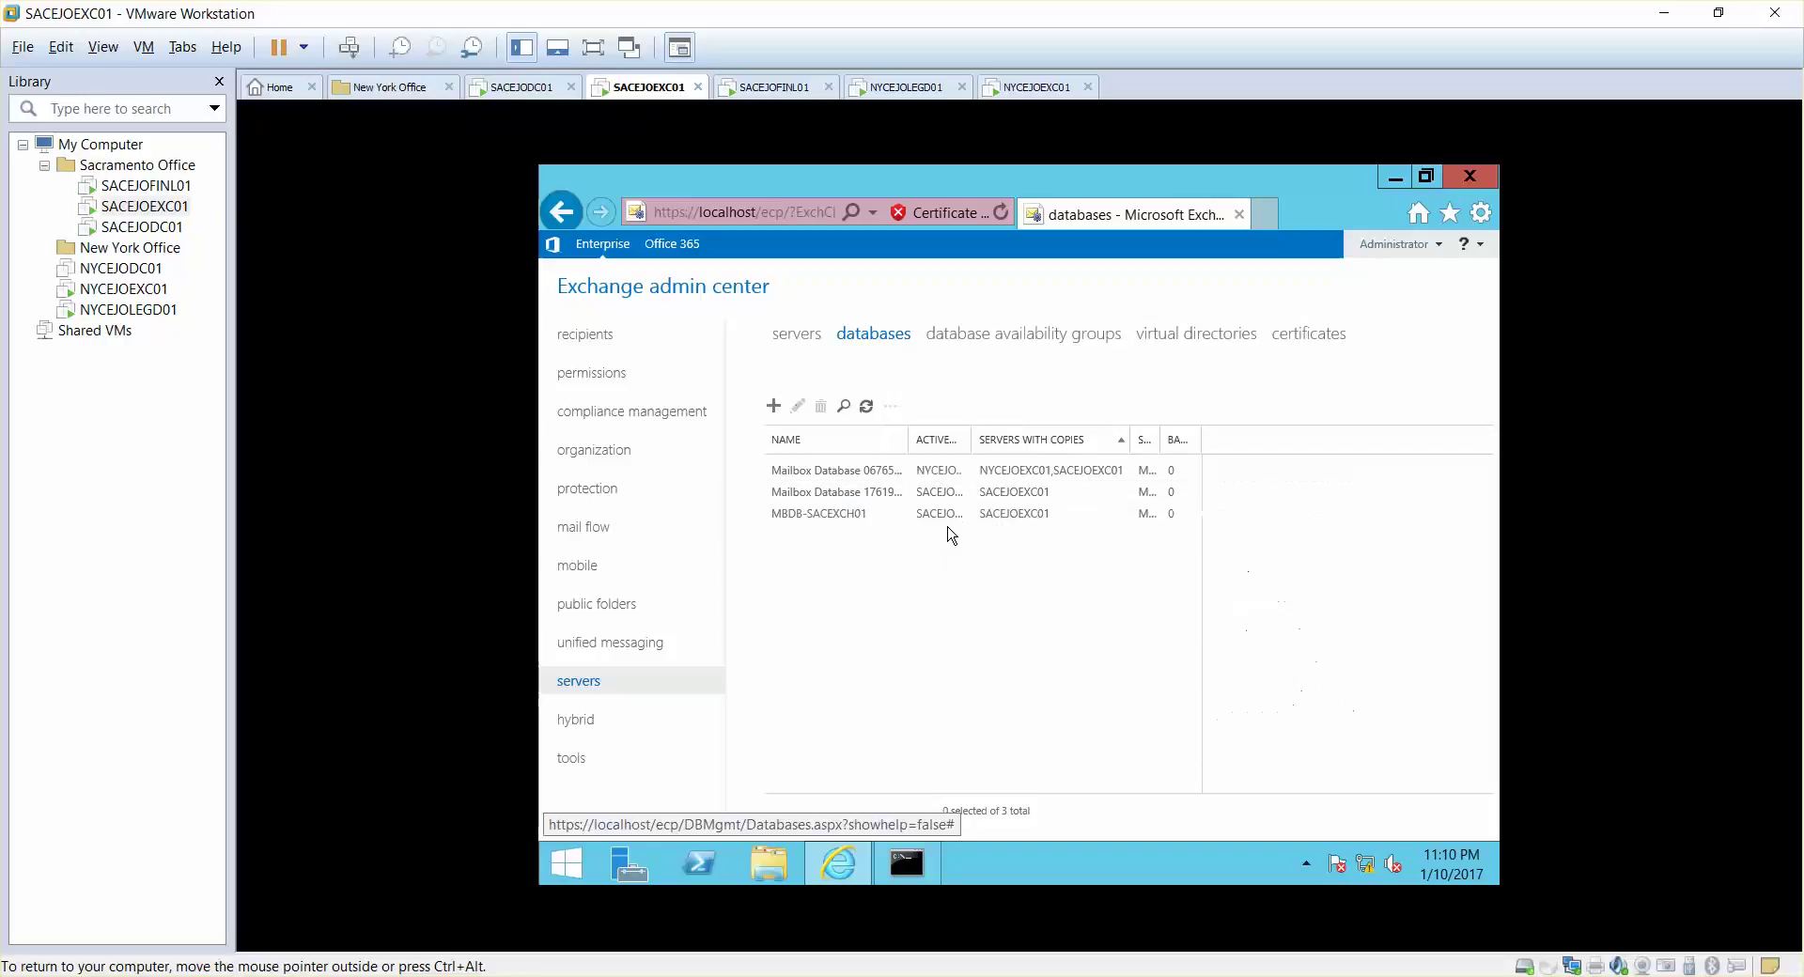
{"action": "left_click", "coordinate": [891, 496]}
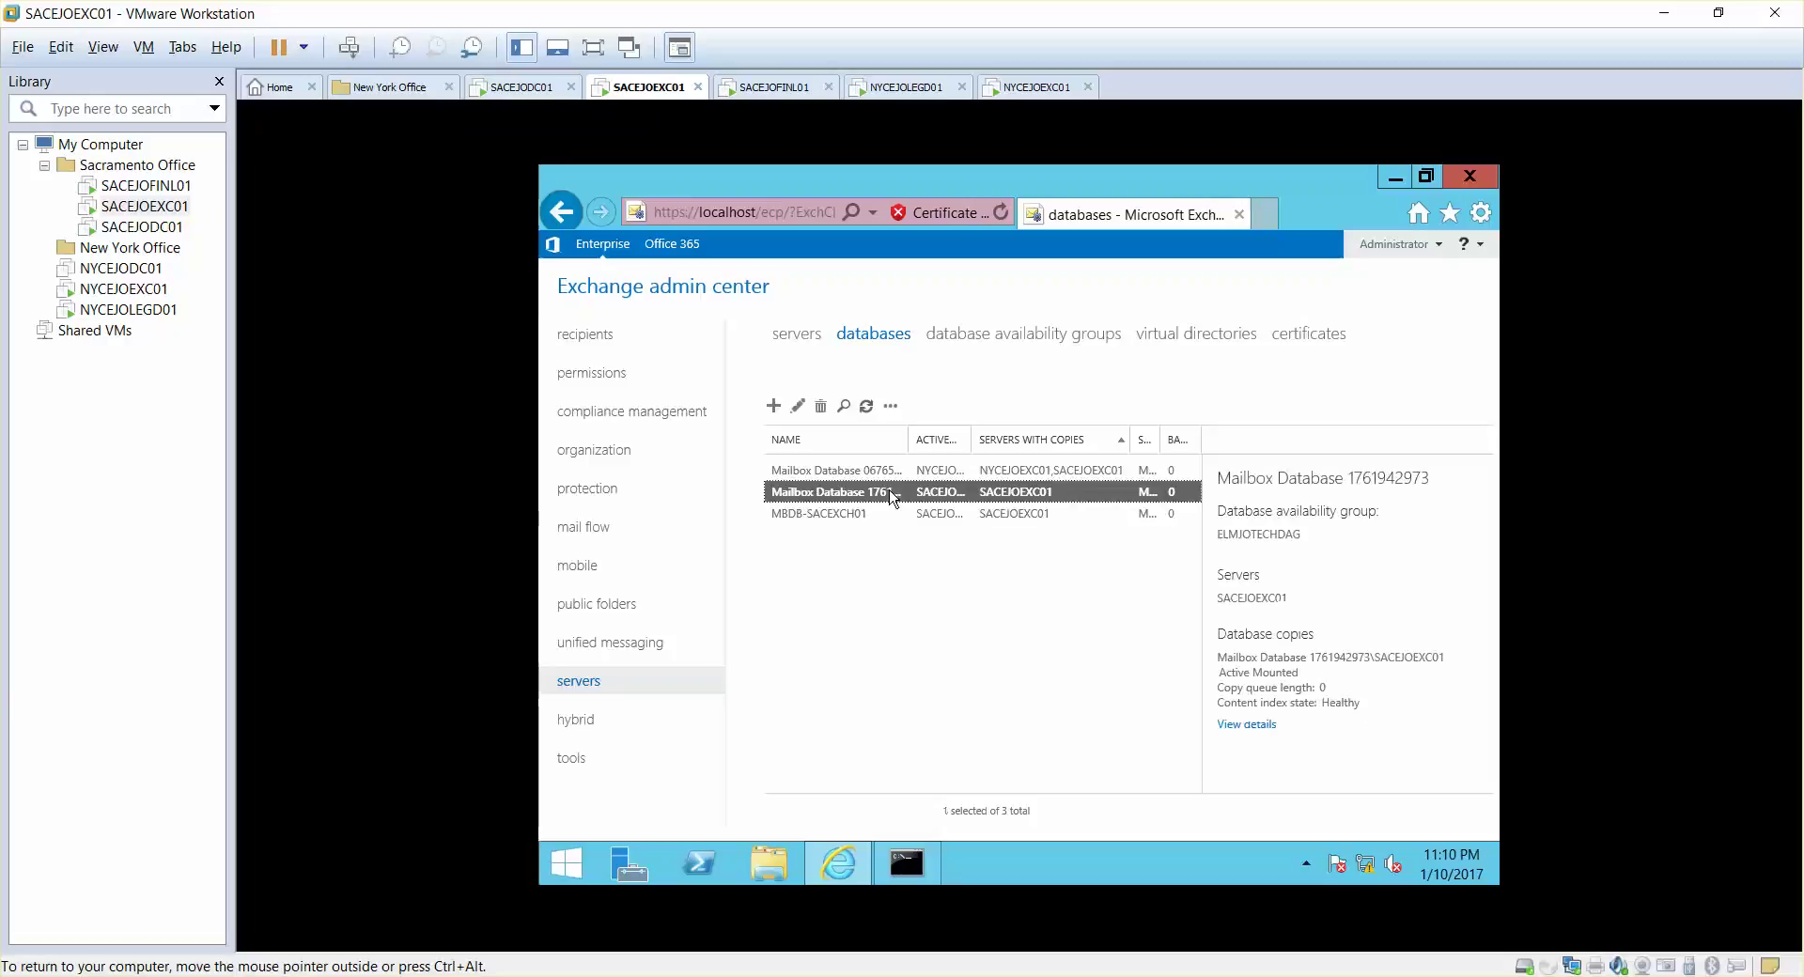
{"action": "left_click", "coordinate": [891, 408]}
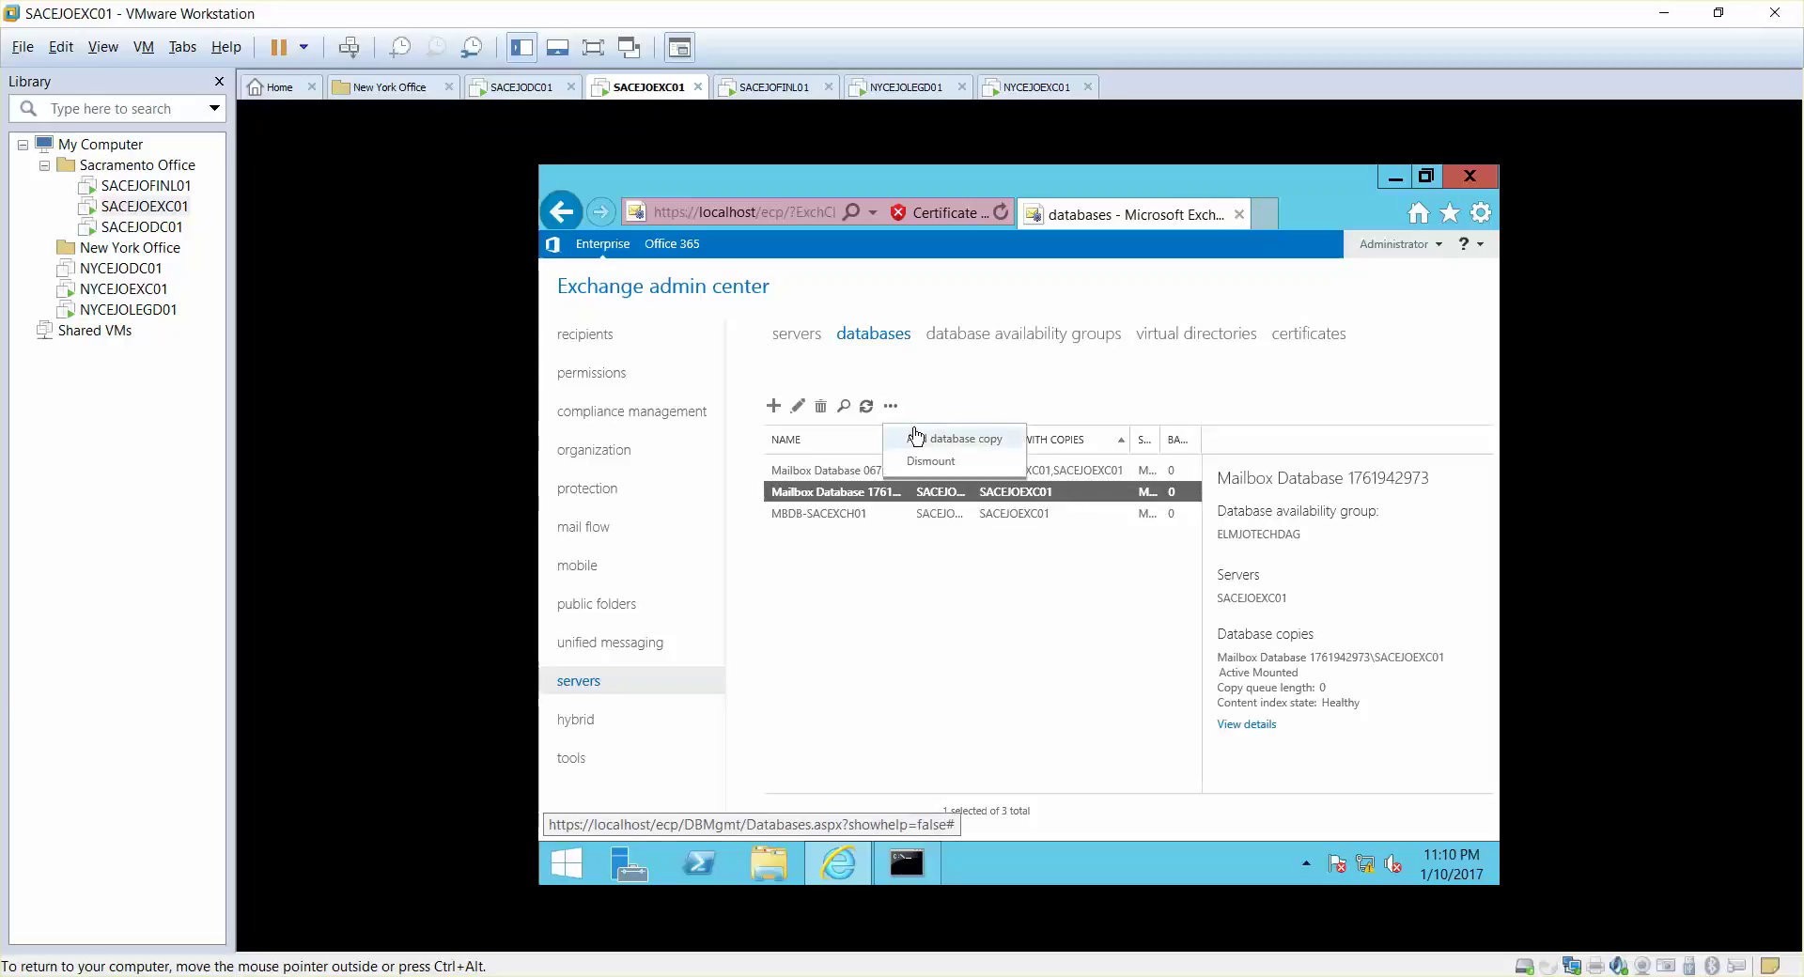
{"action": "left_click", "coordinate": [926, 438]}
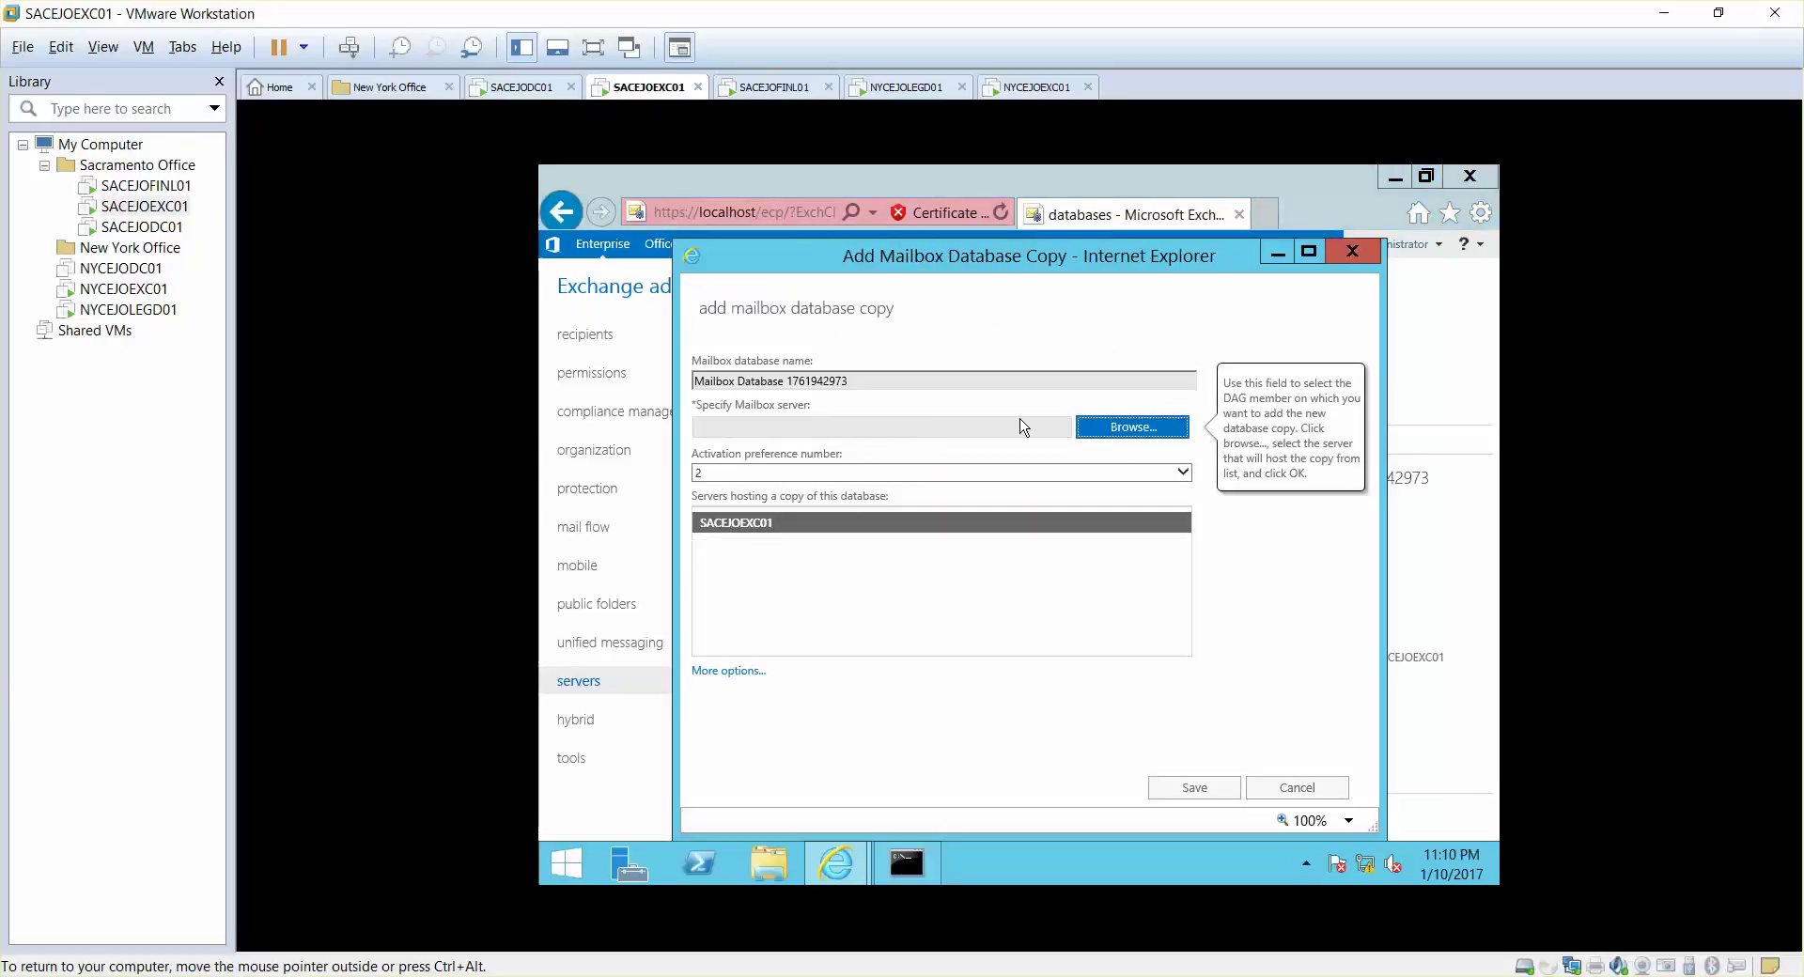
{"action": "left_click", "coordinate": [1125, 428]}
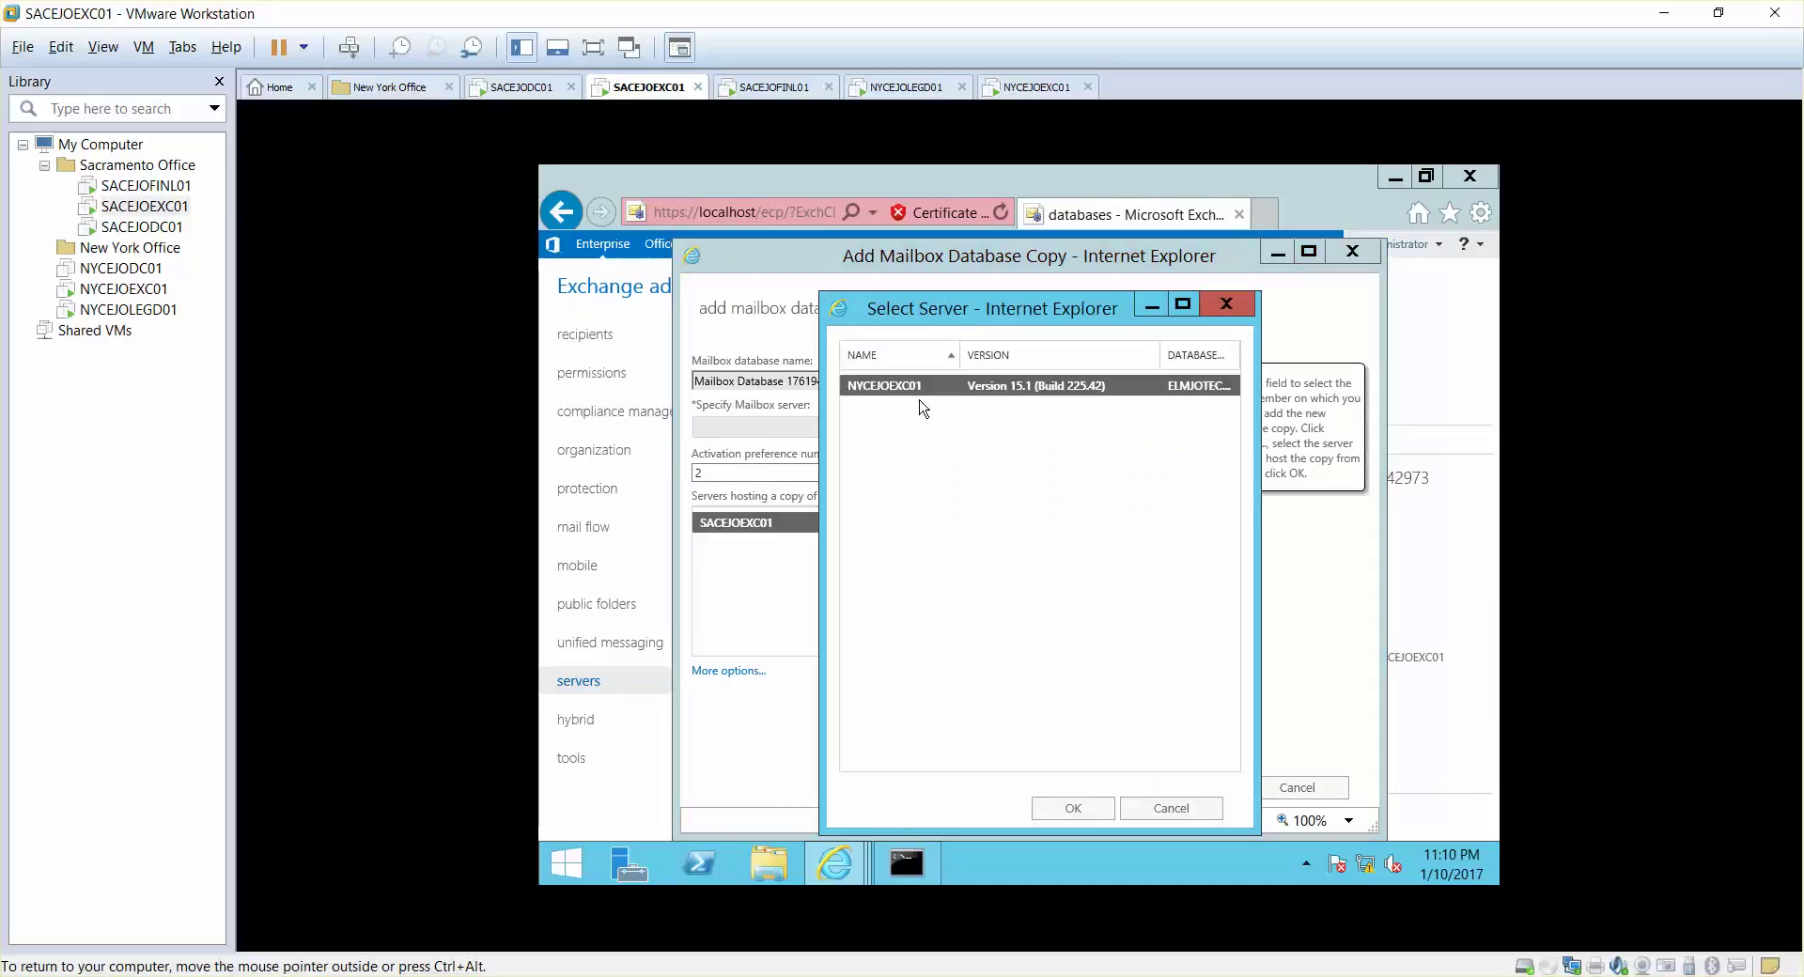
{"action": "left_click", "coordinate": [1074, 809]}
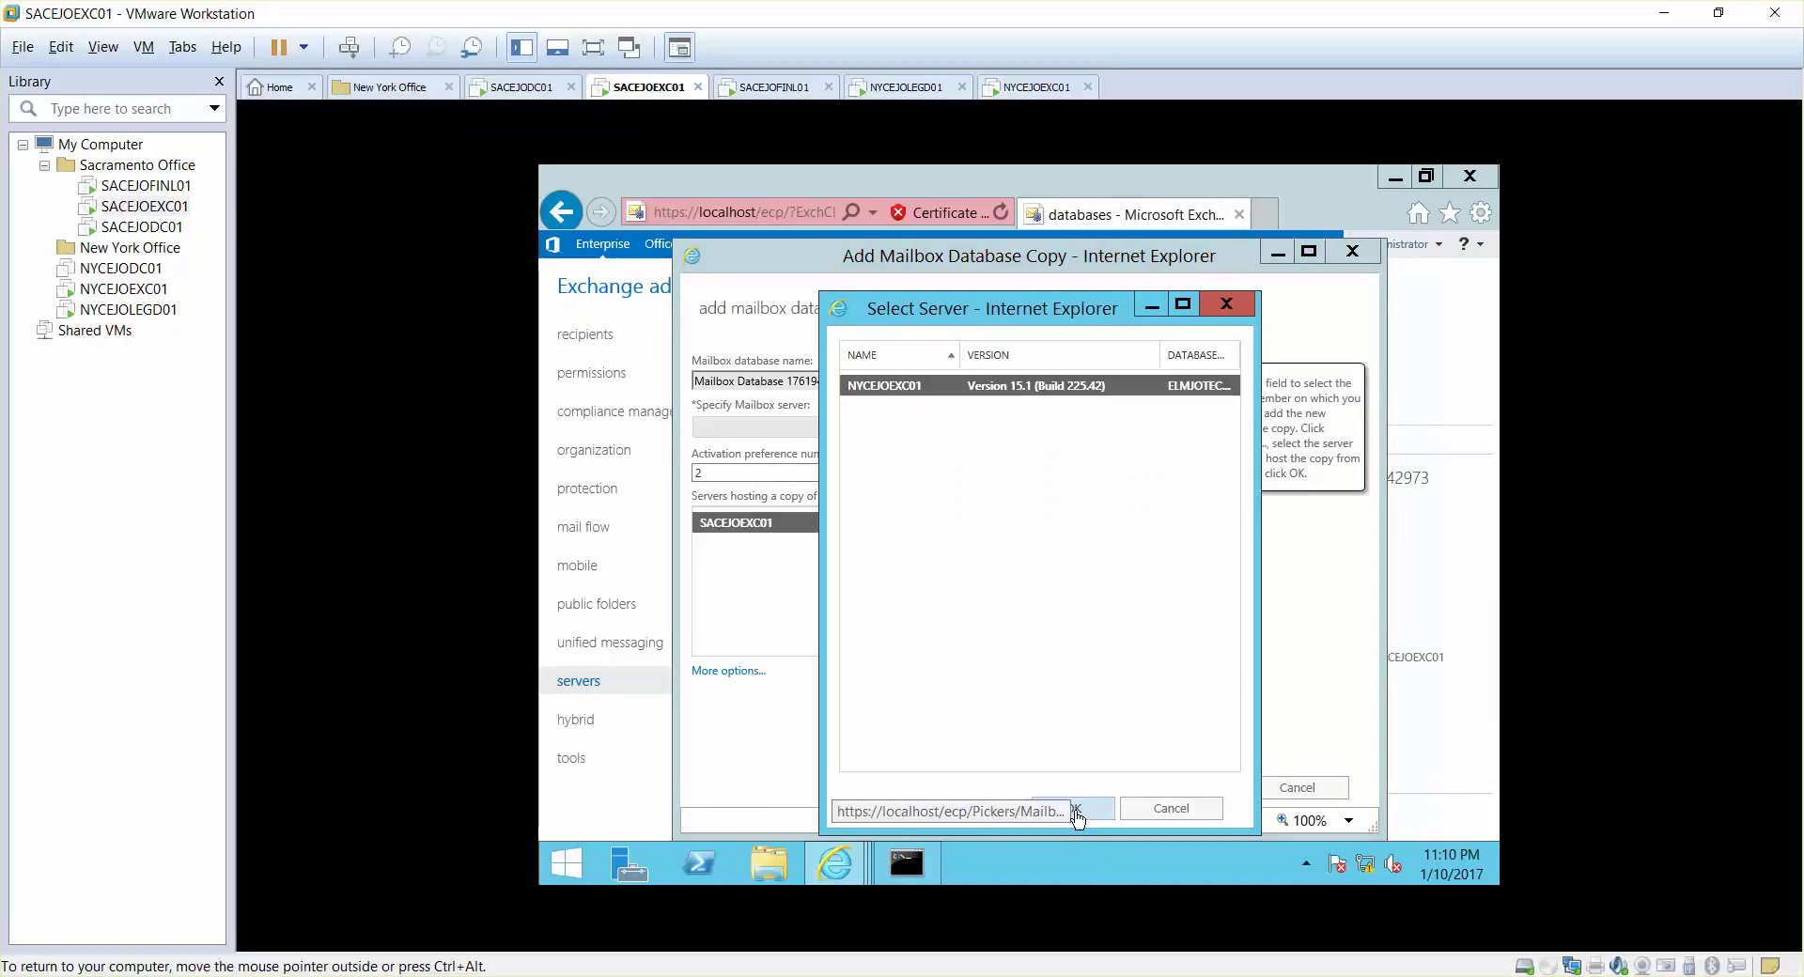
{"action": "left_click", "coordinate": [1190, 792]}
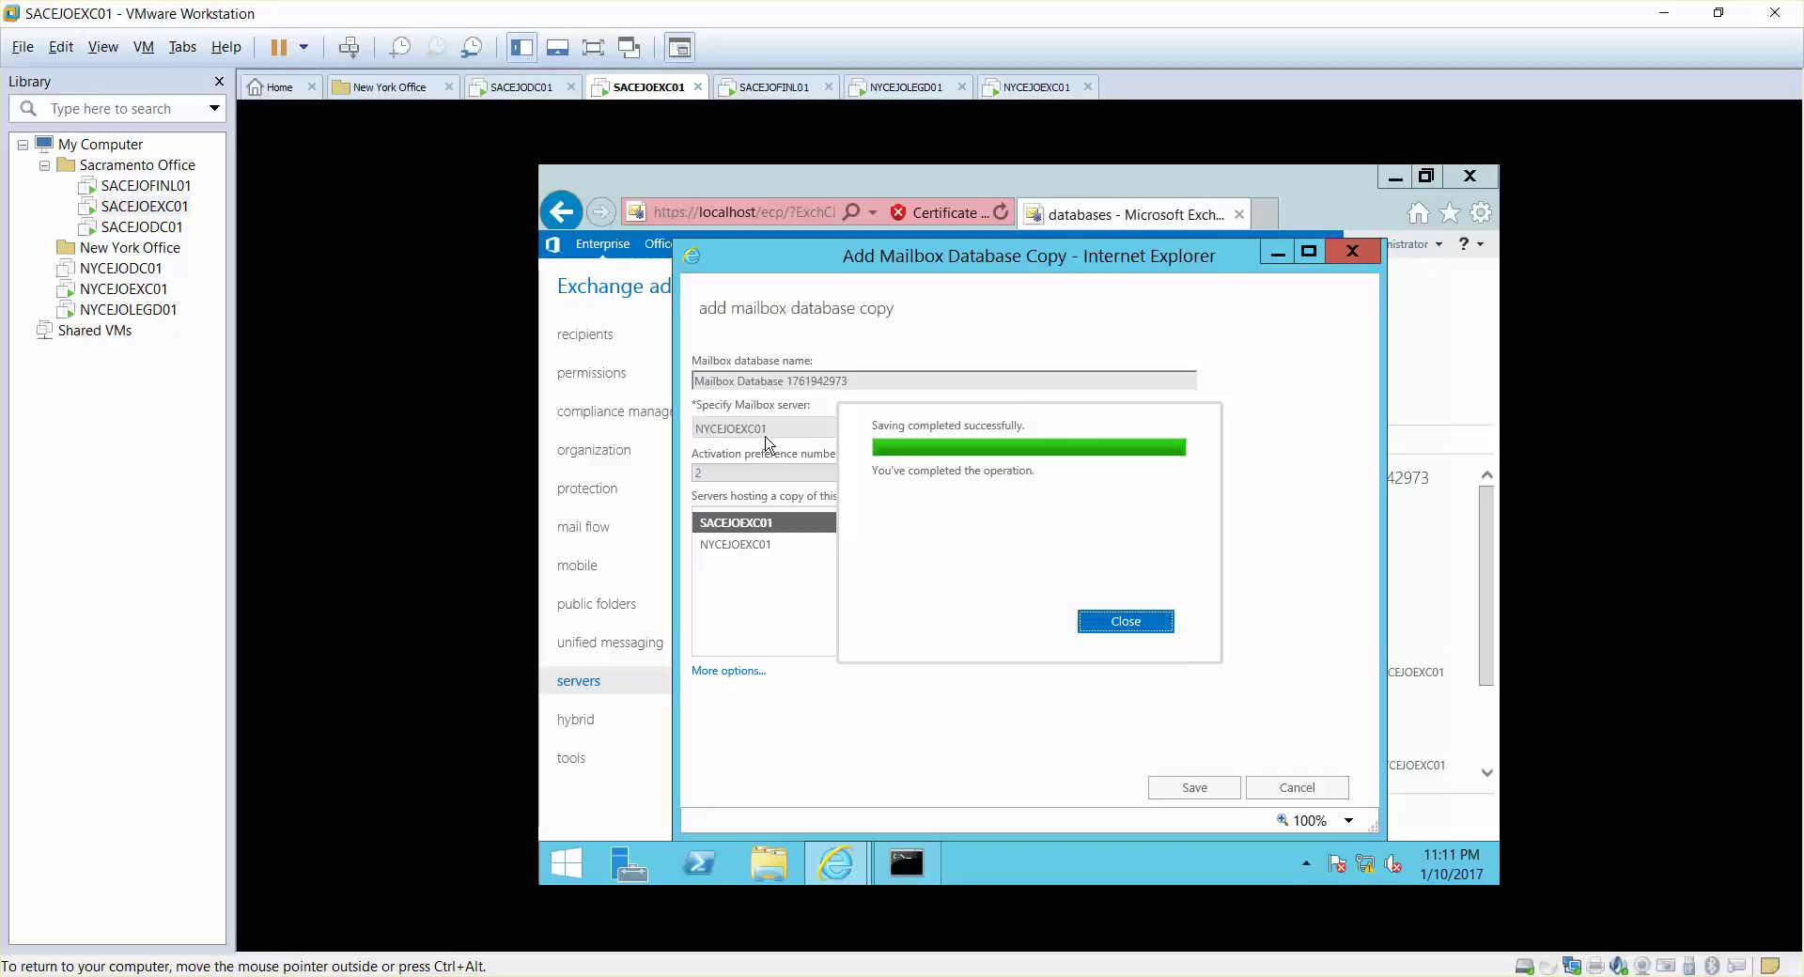
{"action": "left_click", "coordinate": [1113, 624]}
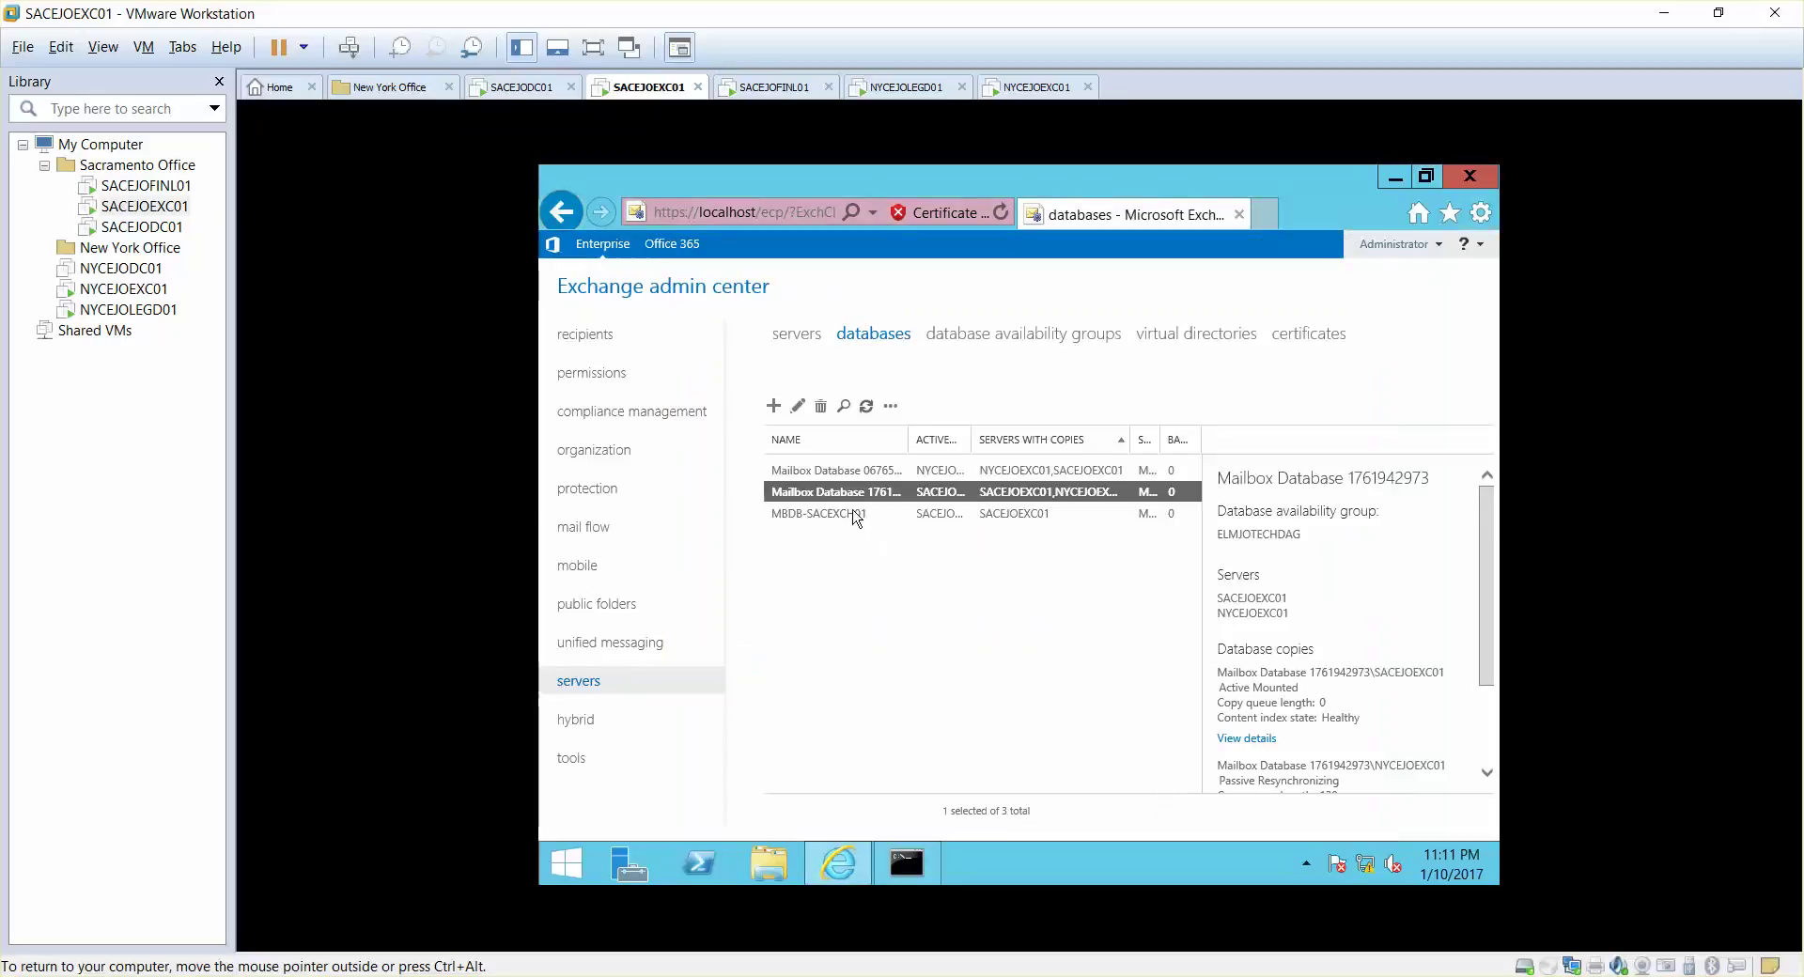
Step: Add a copy of the MBDB-SACEXCH01 database on mailbox server NYCEJOEXC01, save it, and close the completed operation
{"action": "left_click", "coordinate": [853, 514]}
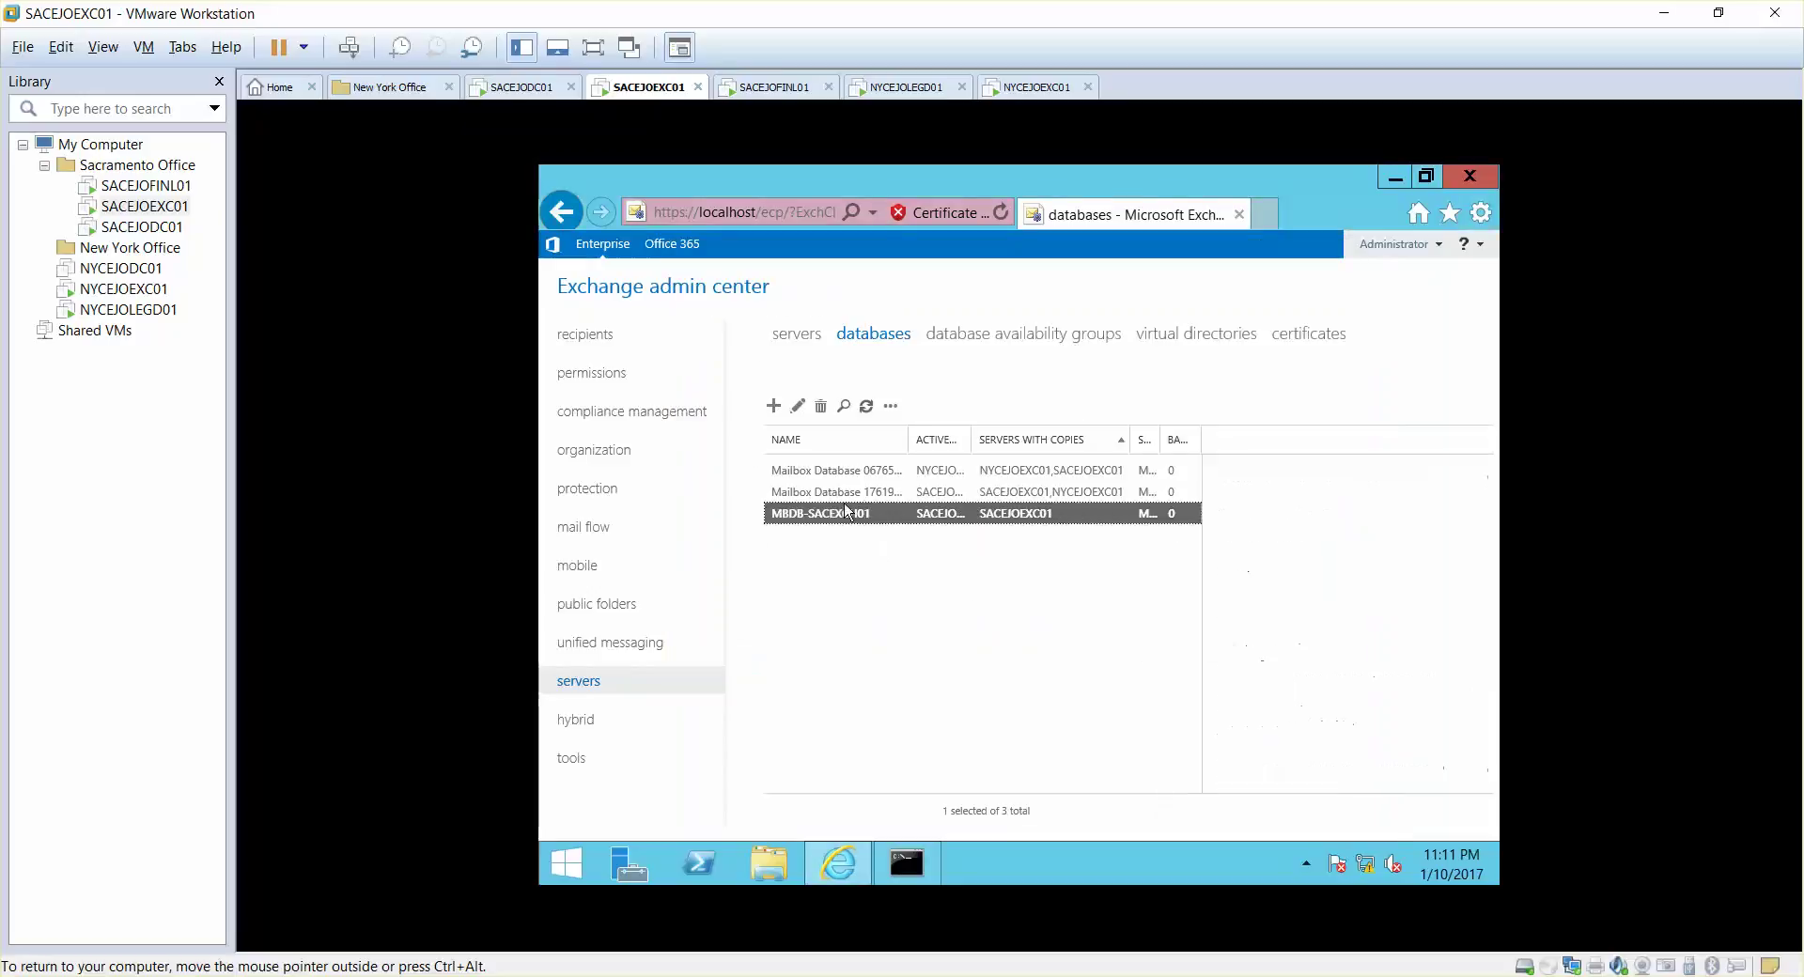
{"action": "left_click", "coordinate": [891, 406]}
{"action": "left_click", "coordinate": [921, 439]}
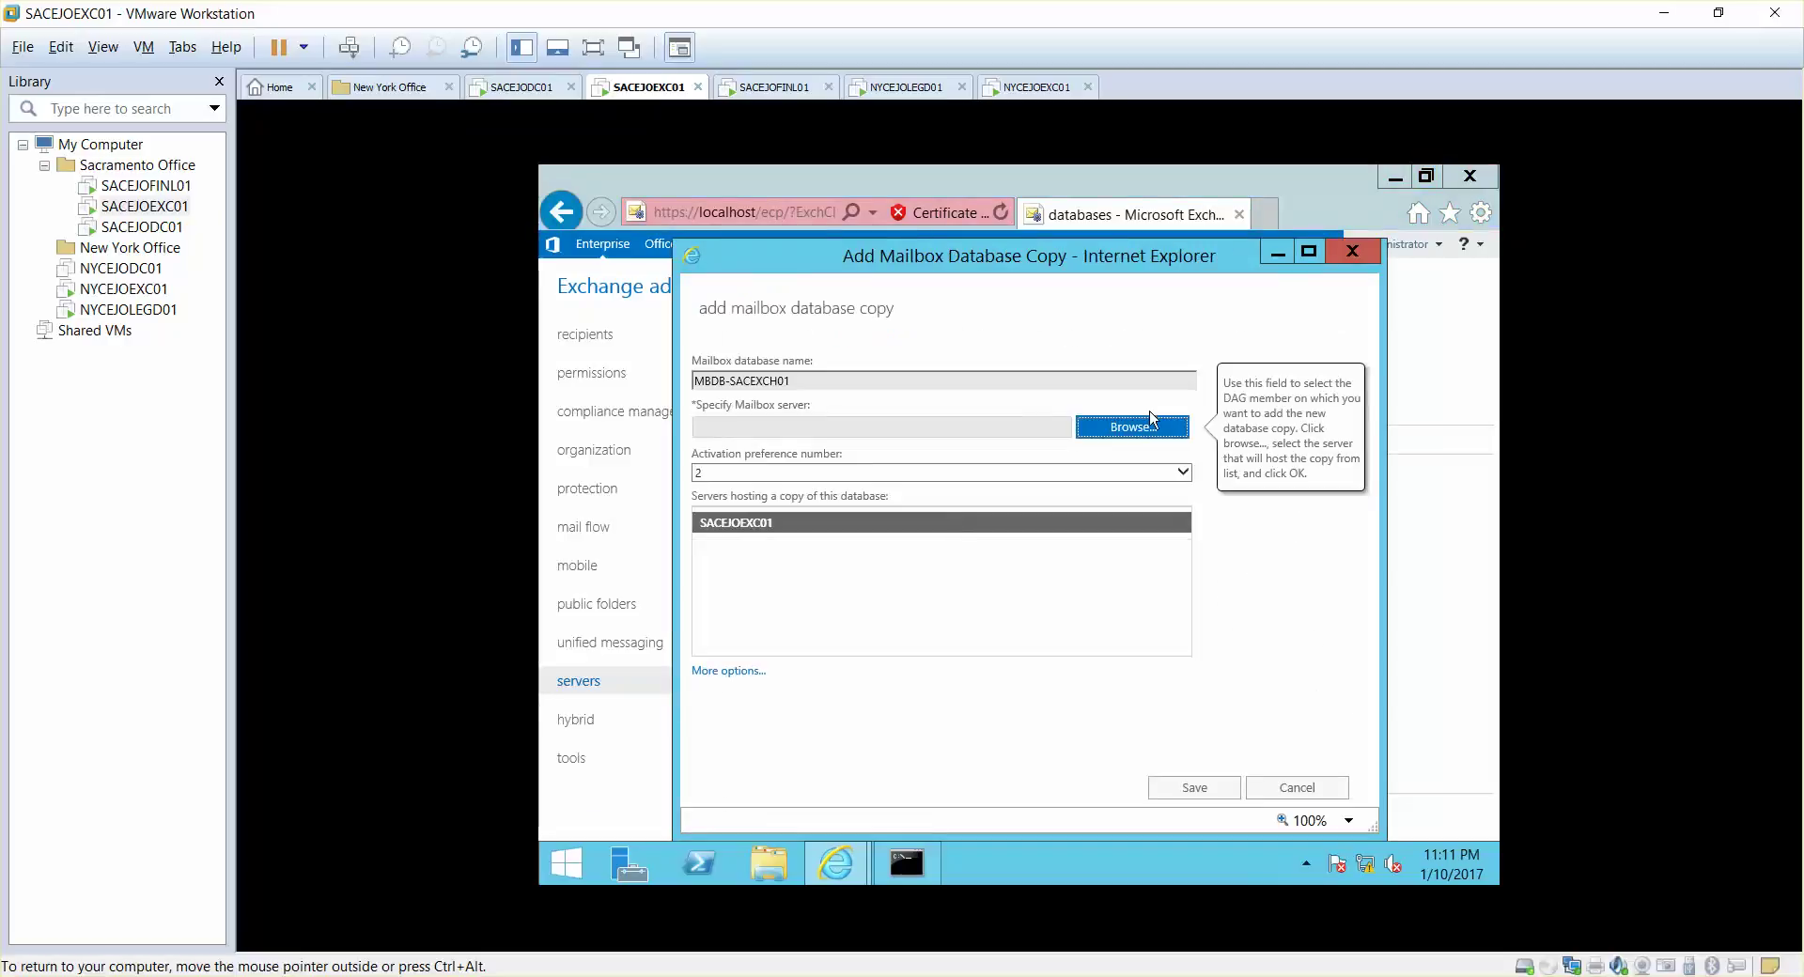
{"action": "left_click", "coordinate": [1134, 427]}
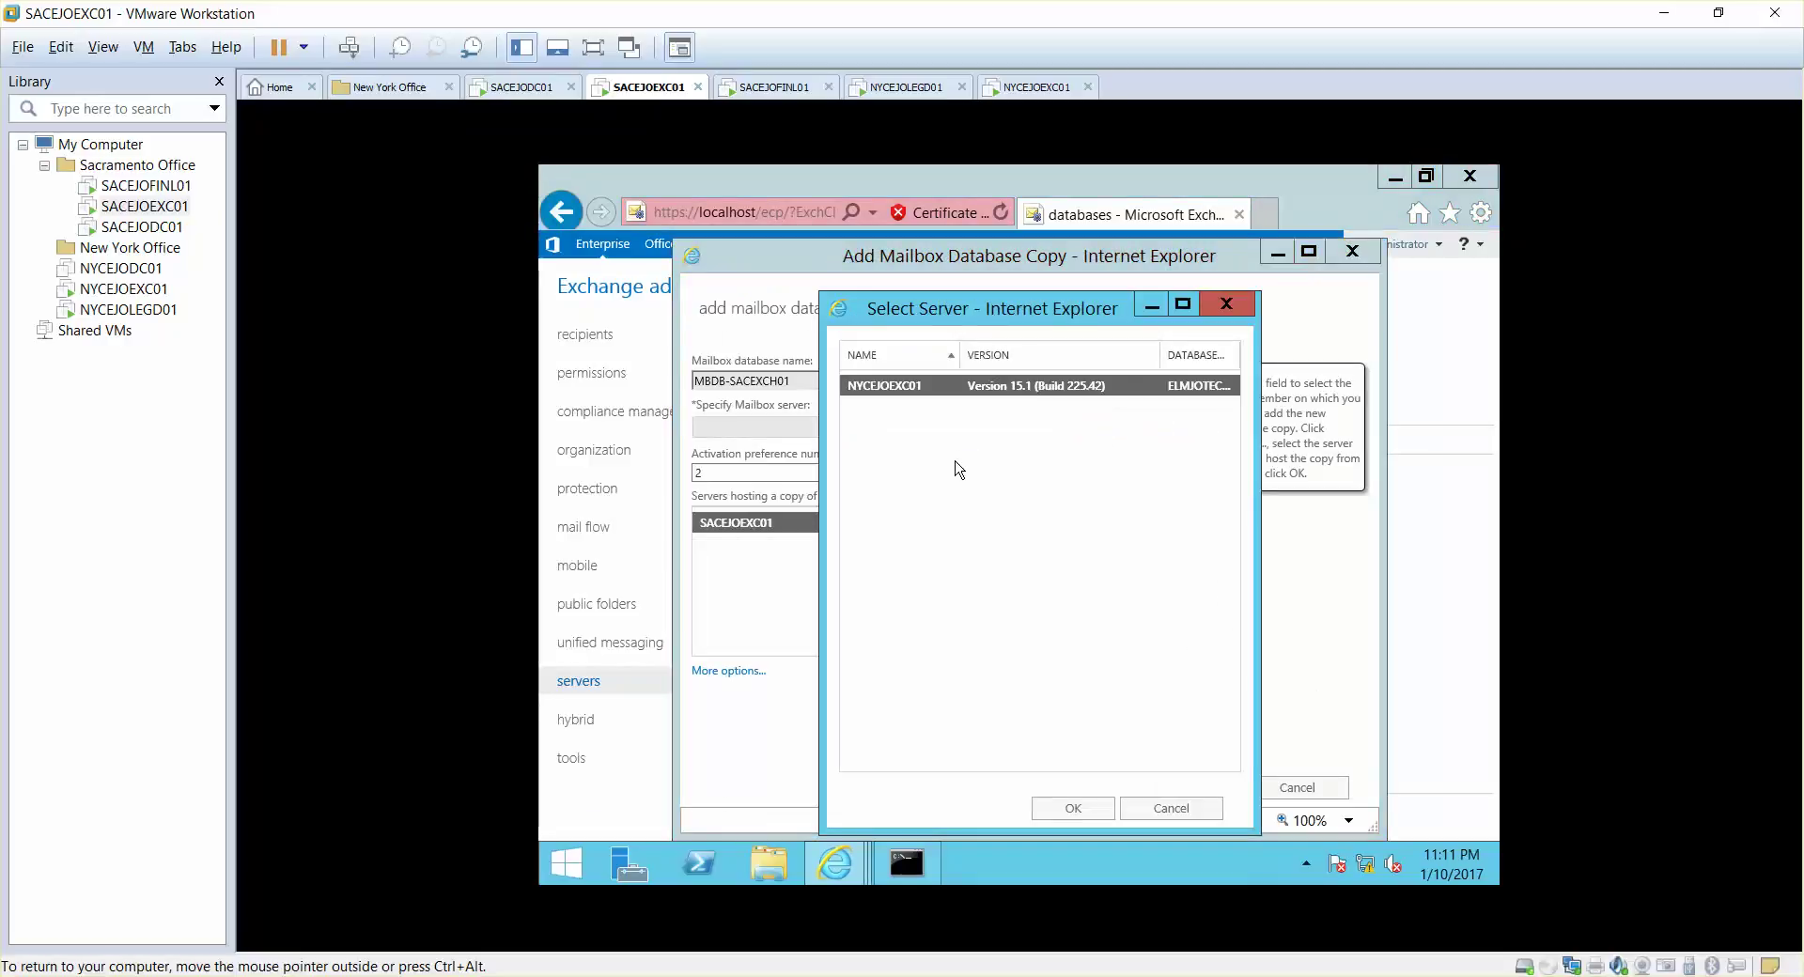
{"action": "left_click", "coordinate": [1071, 806]}
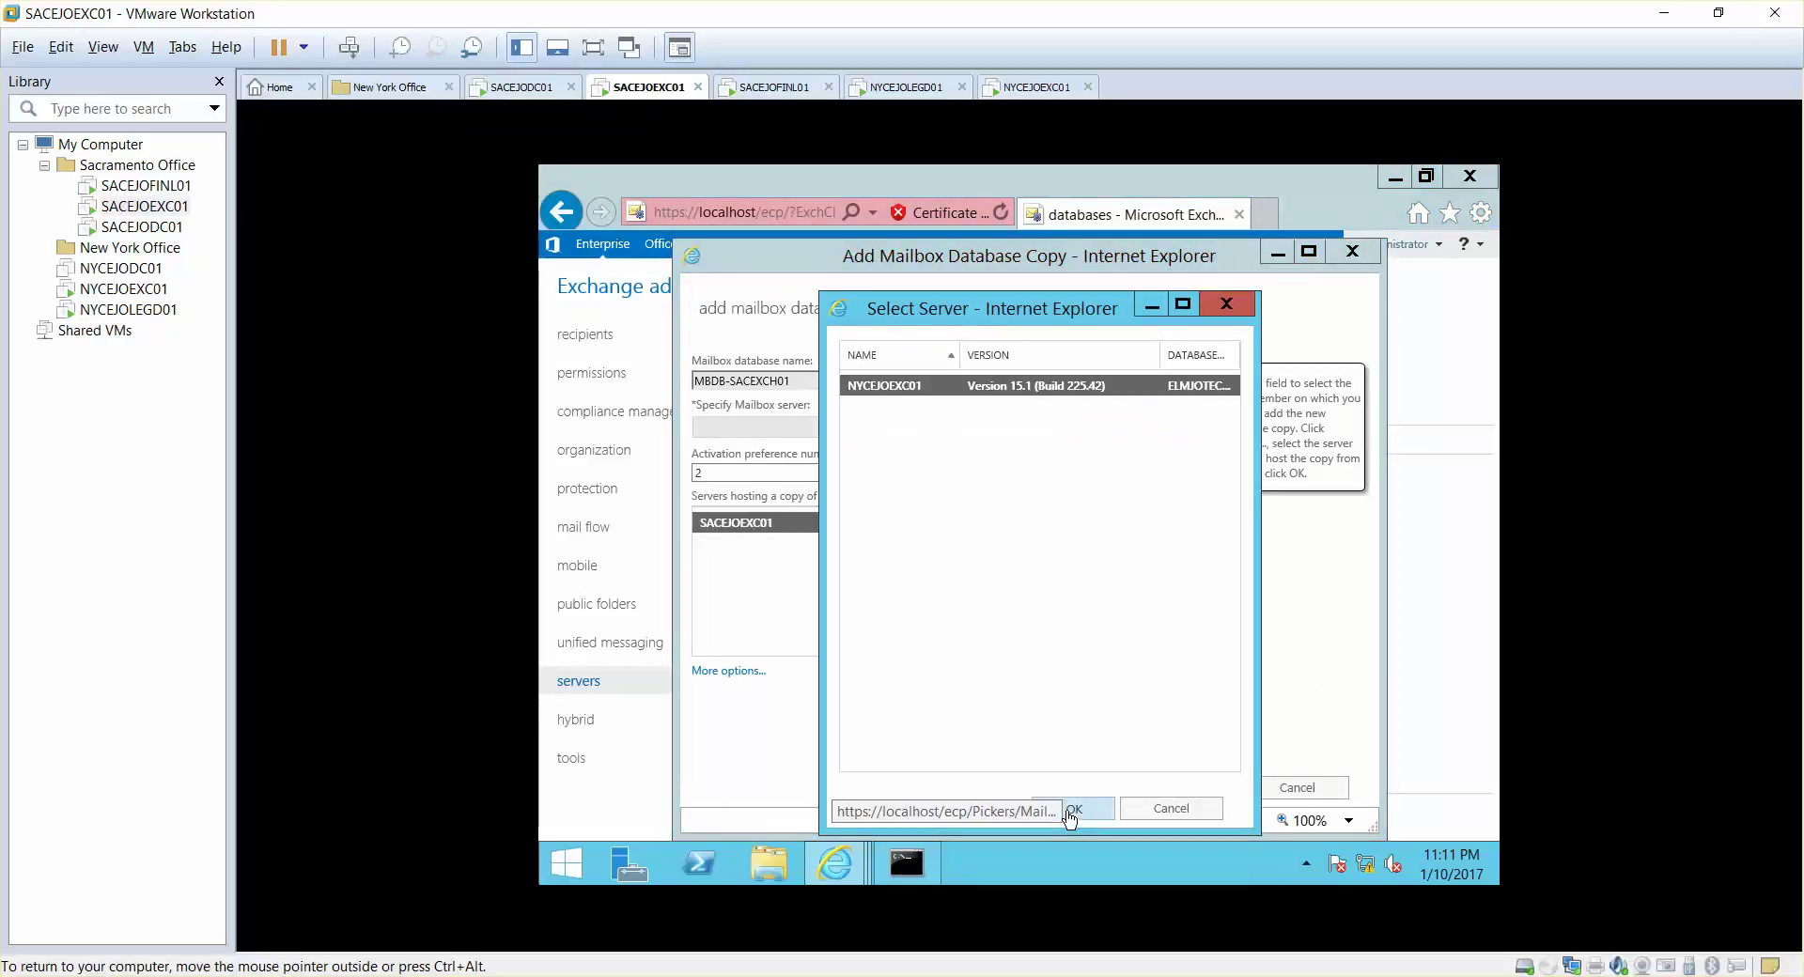
{"action": "left_click", "coordinate": [1192, 789]}
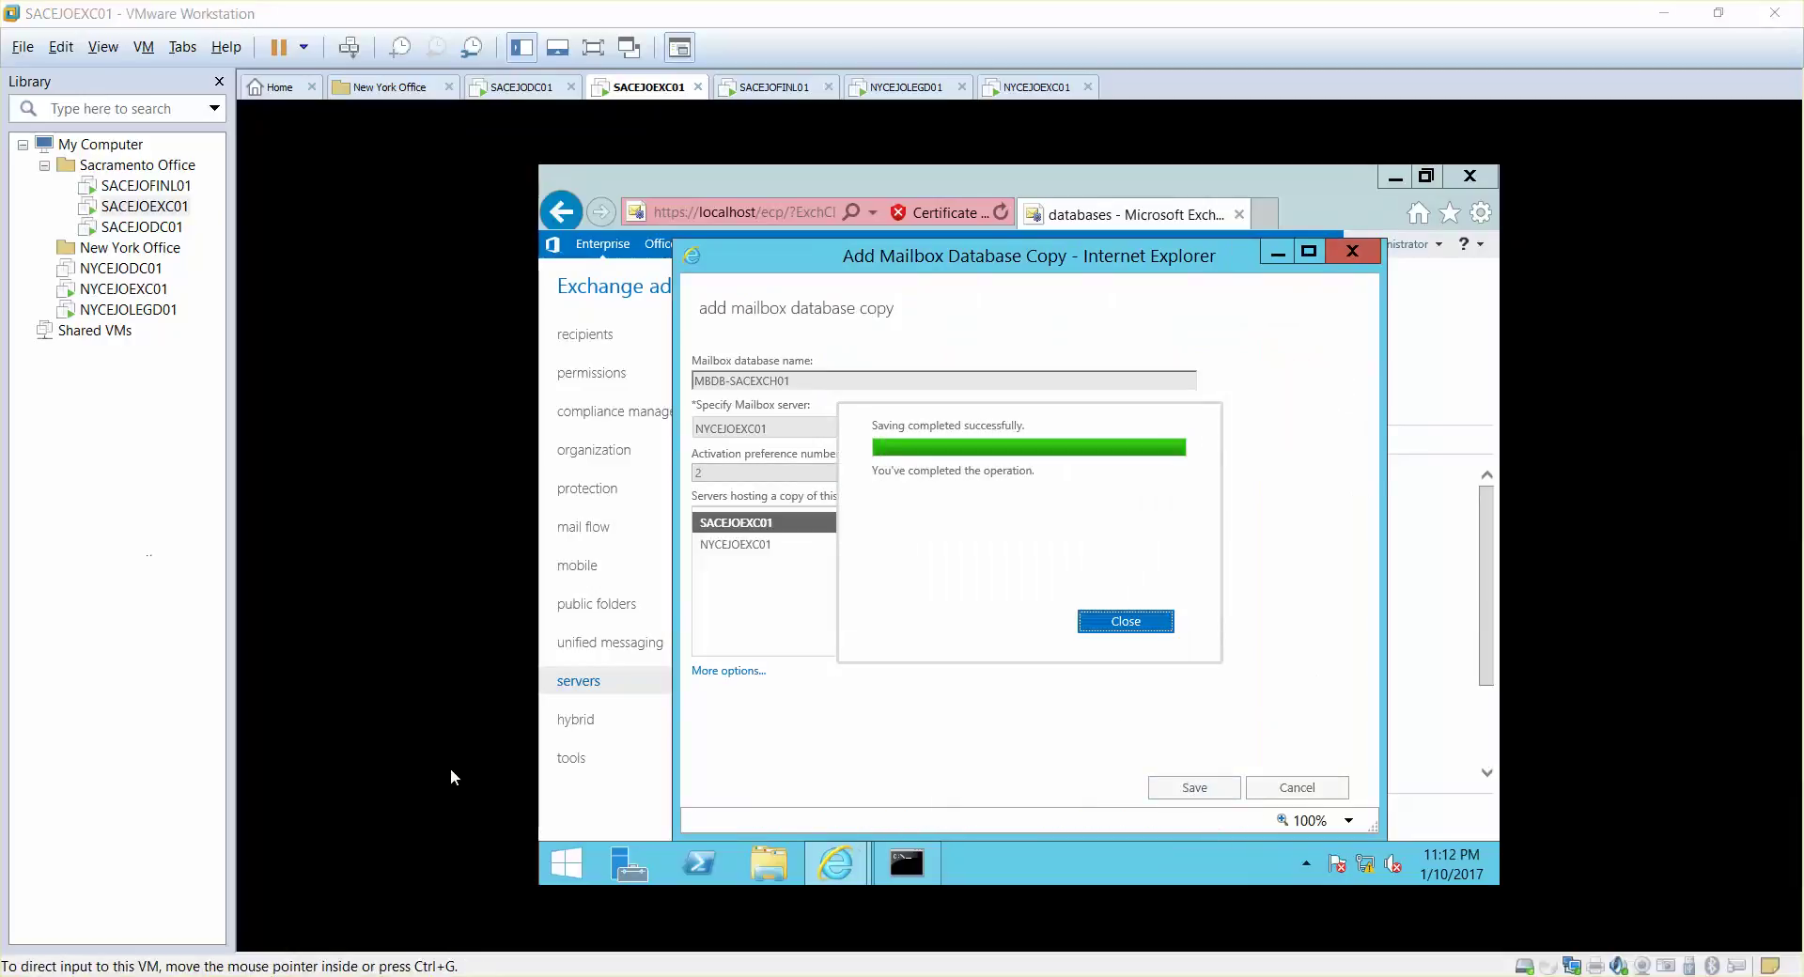
{"action": "left_click", "coordinate": [1119, 628]}
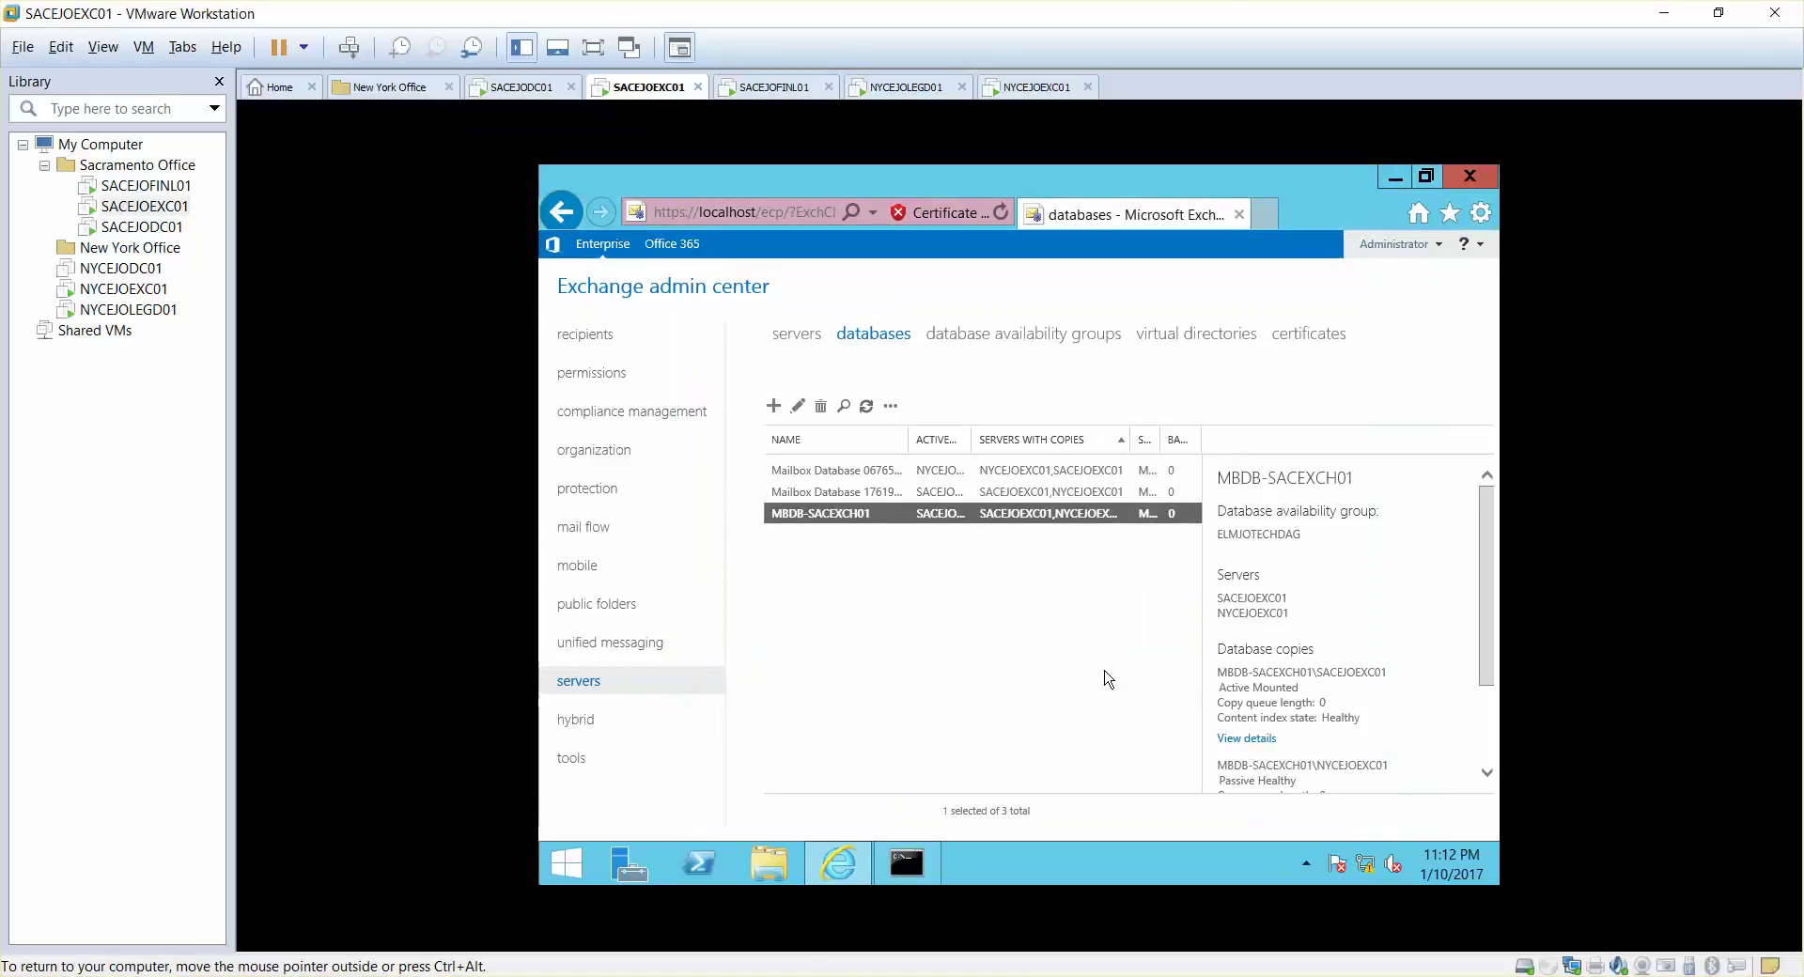